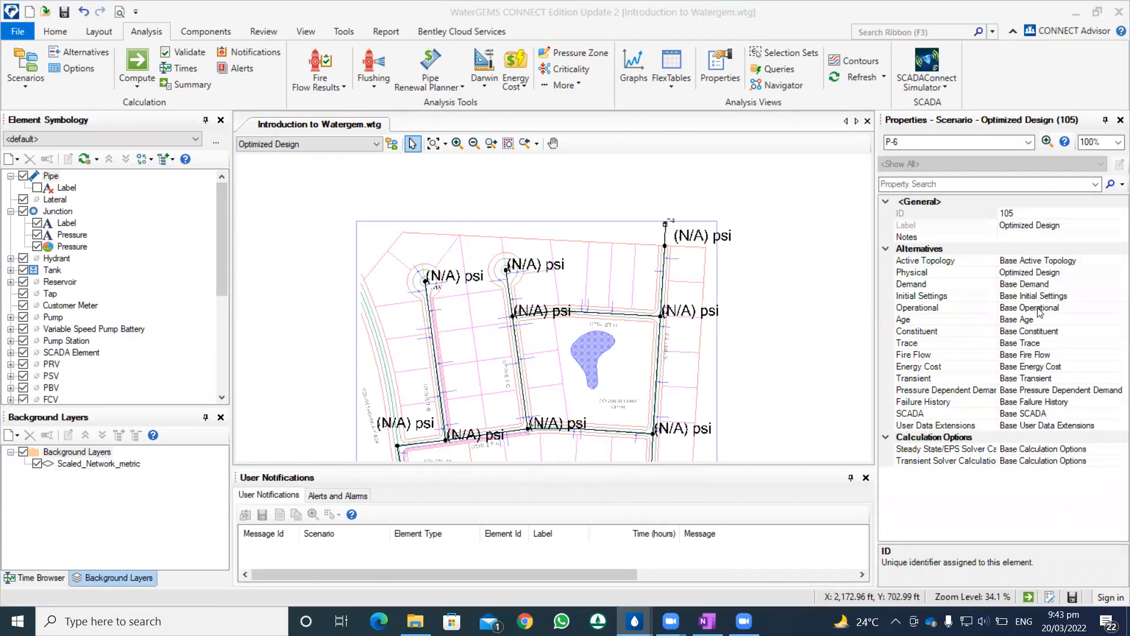
Step: Compute the Optimized Design scenario and close the calculation summary
{"action": "left_click", "coordinate": [1048, 272]}
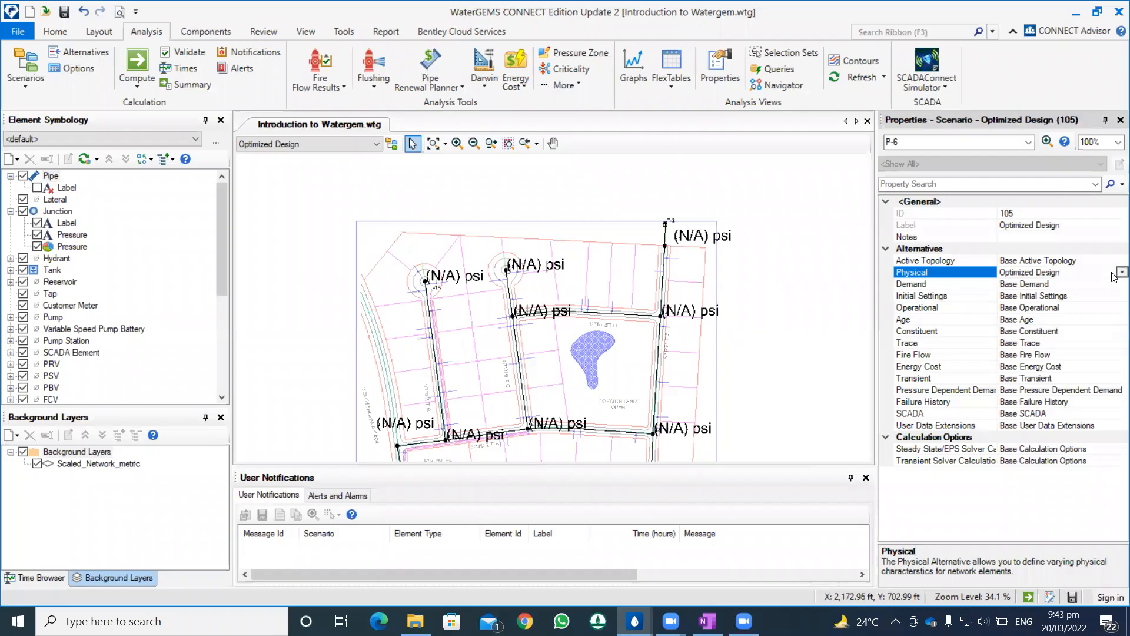
{"action": "left_click", "coordinate": [294, 151]}
{"action": "left_click", "coordinate": [296, 149]}
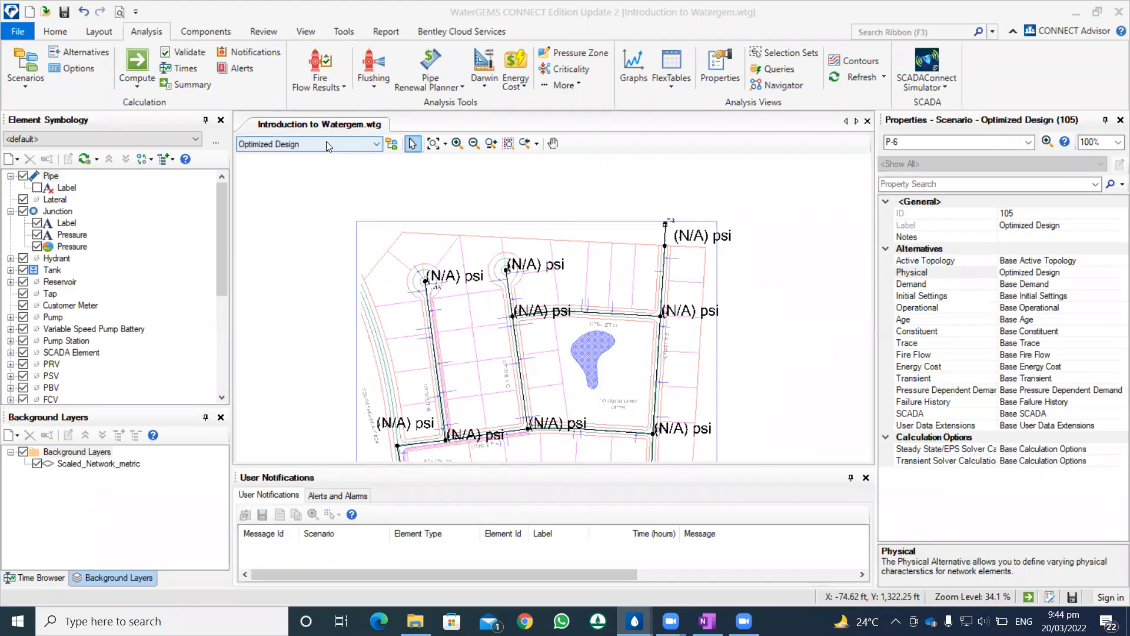
{"action": "left_click", "coordinate": [326, 141]}
{"action": "left_click", "coordinate": [326, 143]}
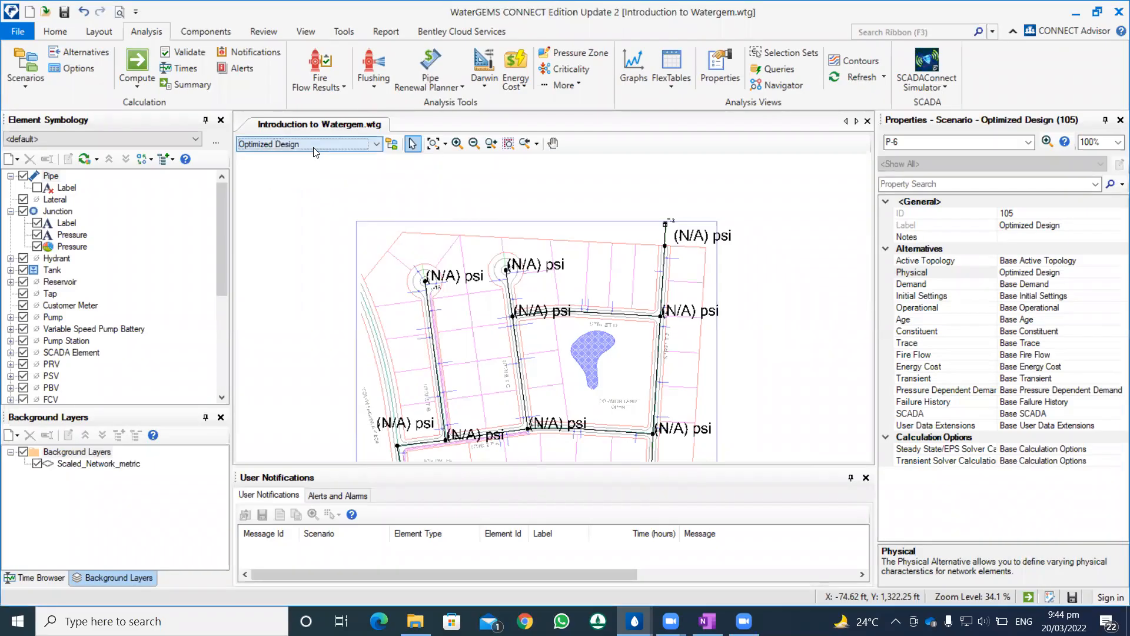
{"action": "left_click", "coordinate": [141, 63]}
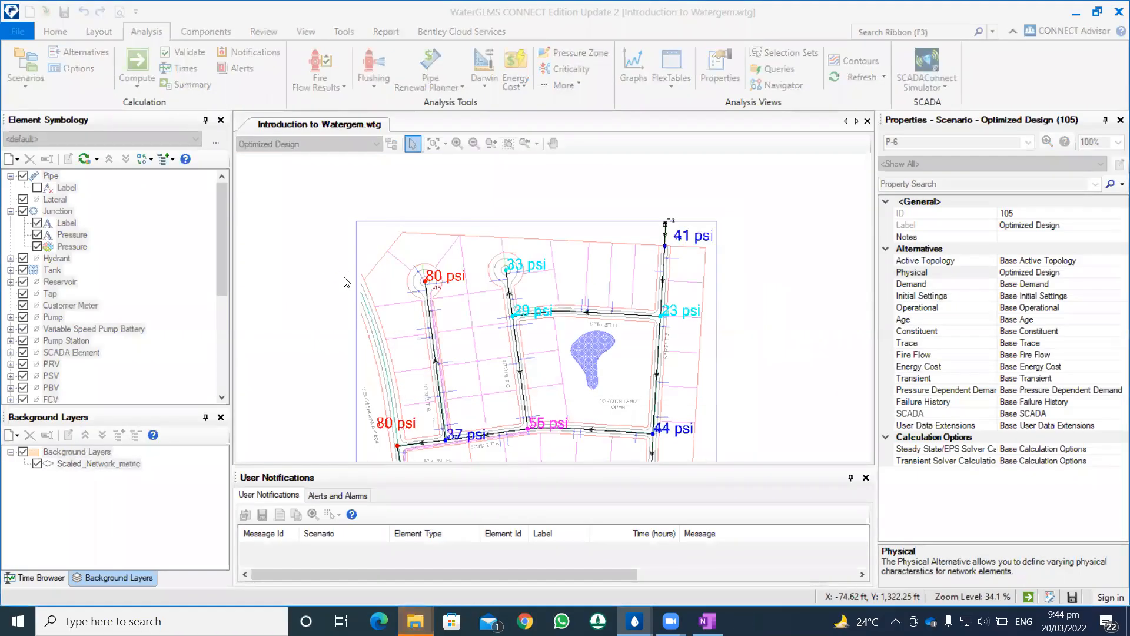
{"action": "left_click", "coordinate": [764, 97]}
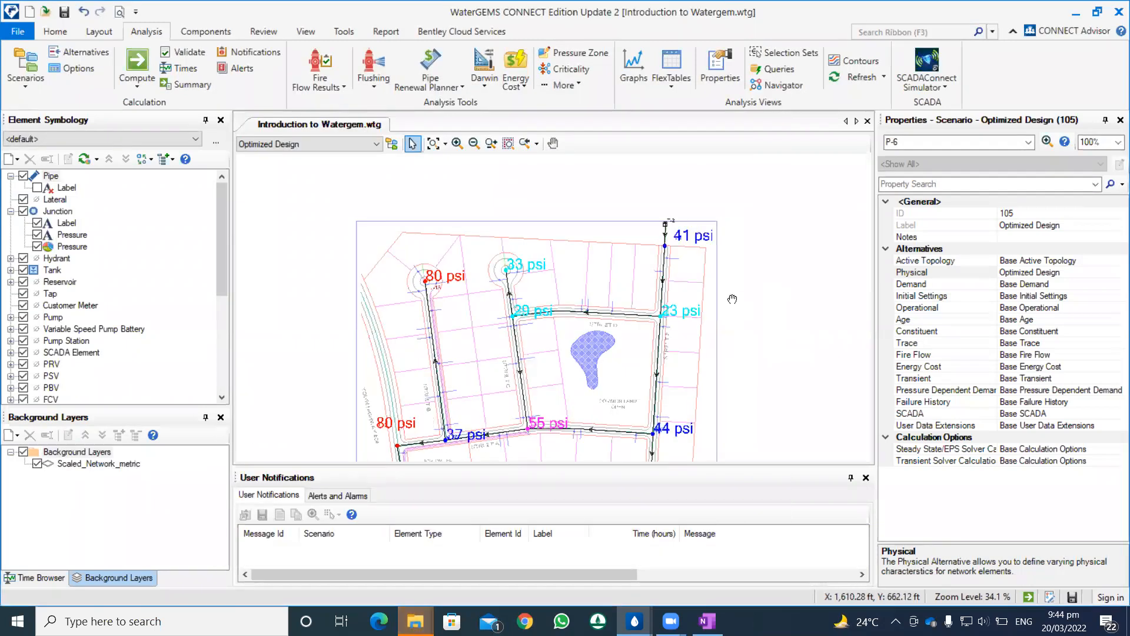
Step: Examine the computed junction pressures and flow directions across the whole network for the Optimized Design scenario
{"action": "left_click_drag", "start_coordinate": [724, 210], "coordinate": [726, 205]}
{"action": "scroll", "coordinate": [665, 280], "scroll_direction": "down", "scroll_amount": 1}
{"action": "scroll", "coordinate": [665, 280], "scroll_direction": "up", "scroll_amount": 1}
{"action": "left_click_drag", "start_coordinate": [672, 250], "coordinate": [666, 313]}
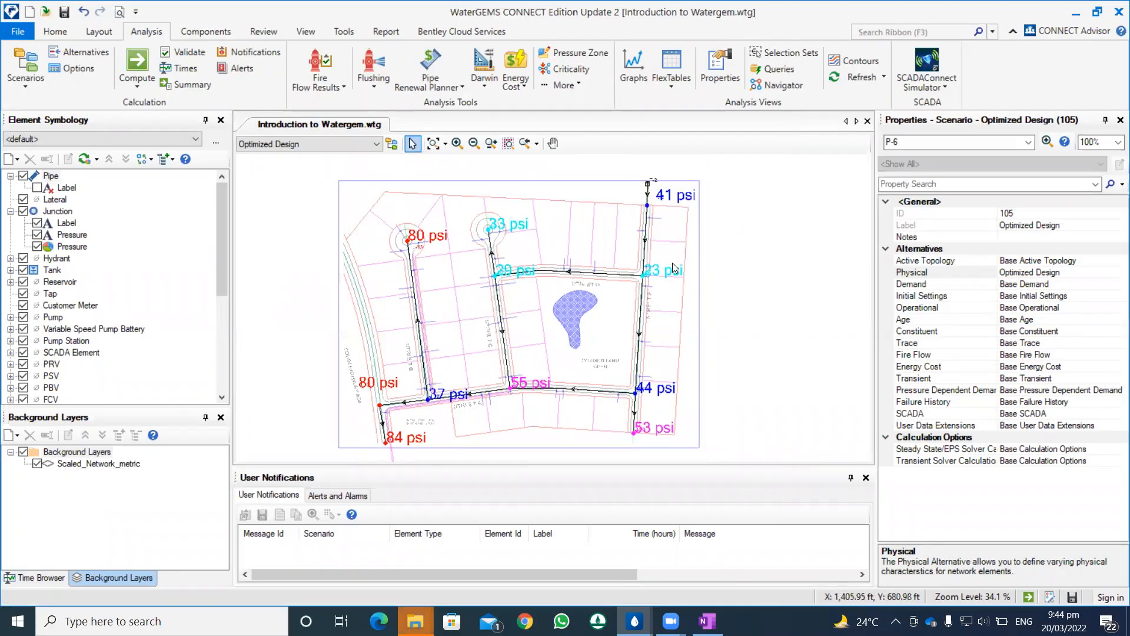
{"action": "left_click", "coordinate": [287, 142]}
{"action": "left_click", "coordinate": [287, 143]}
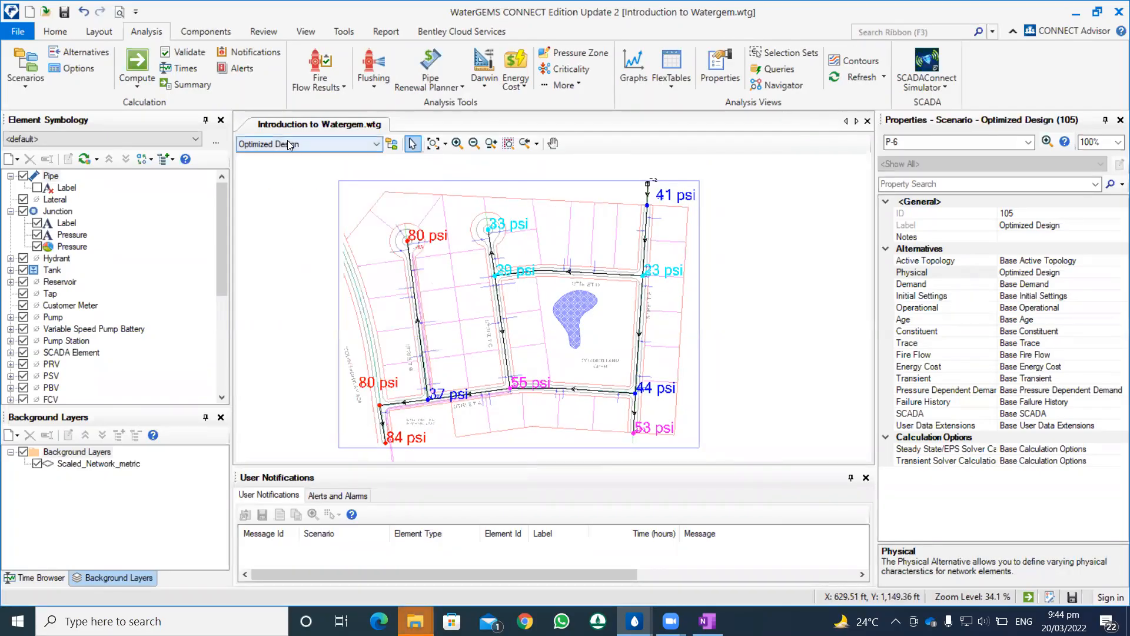
{"action": "scroll", "coordinate": [641, 222], "scroll_direction": "down", "scroll_amount": 1}
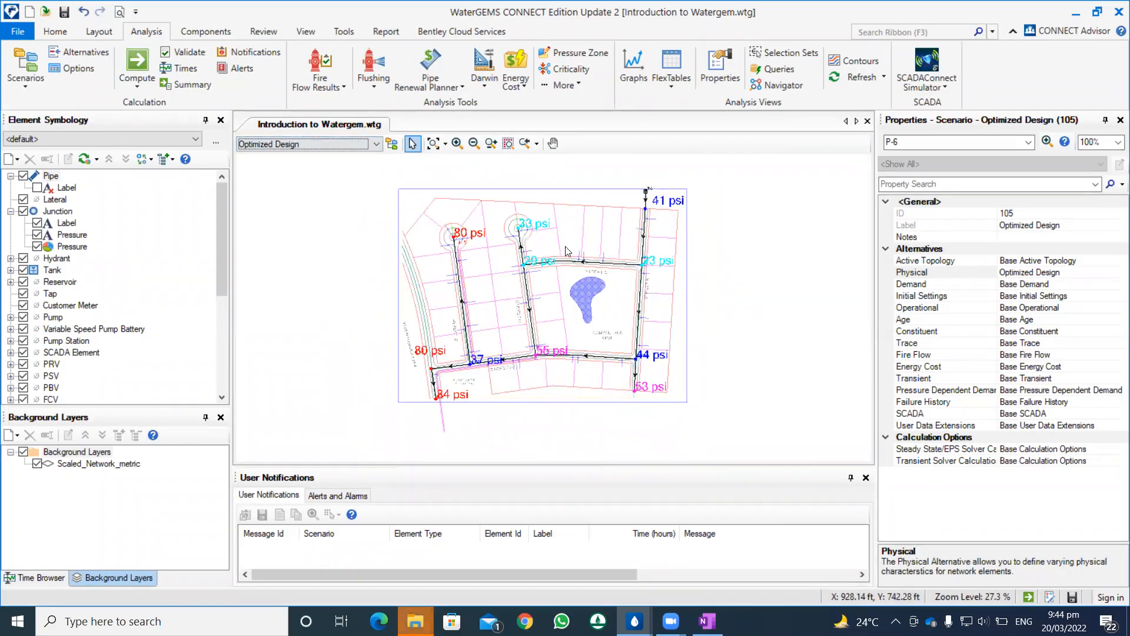
{"action": "scroll", "coordinate": [594, 356], "scroll_direction": "up", "scroll_amount": 3}
{"action": "scroll", "coordinate": [592, 356], "scroll_direction": "down", "scroll_amount": 2}
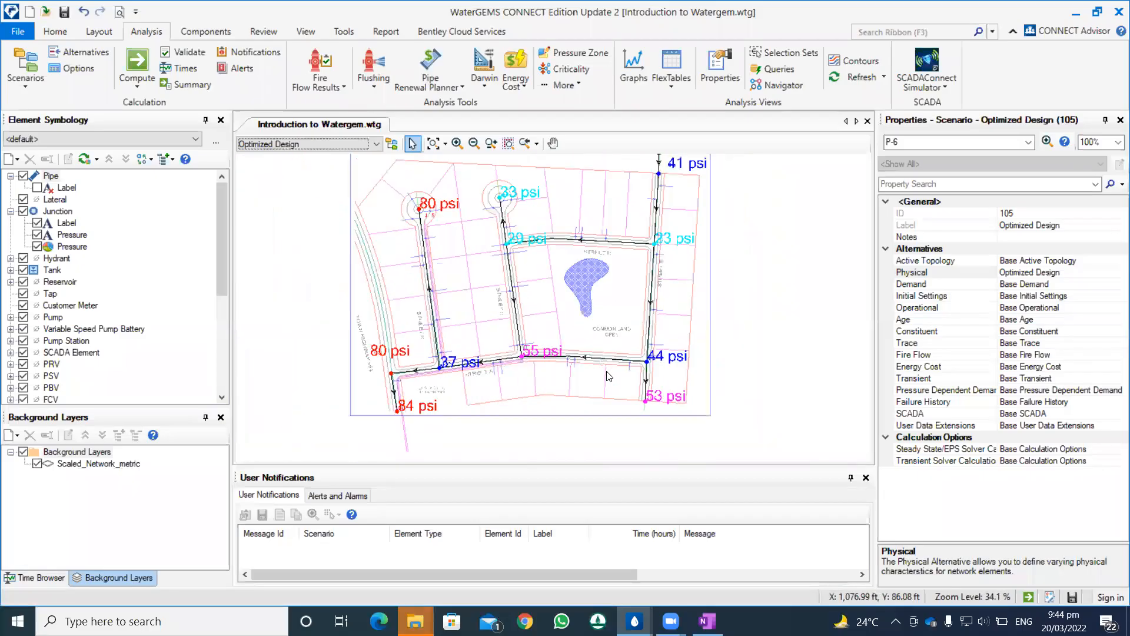
Step: Hide the junction pressure annotation and pressure color coding along with the junction labels, leaving the pipe labels hidden too
{"action": "left_click", "coordinate": [39, 236]}
{"action": "left_click", "coordinate": [37, 246]}
{"action": "left_click", "coordinate": [37, 187]}
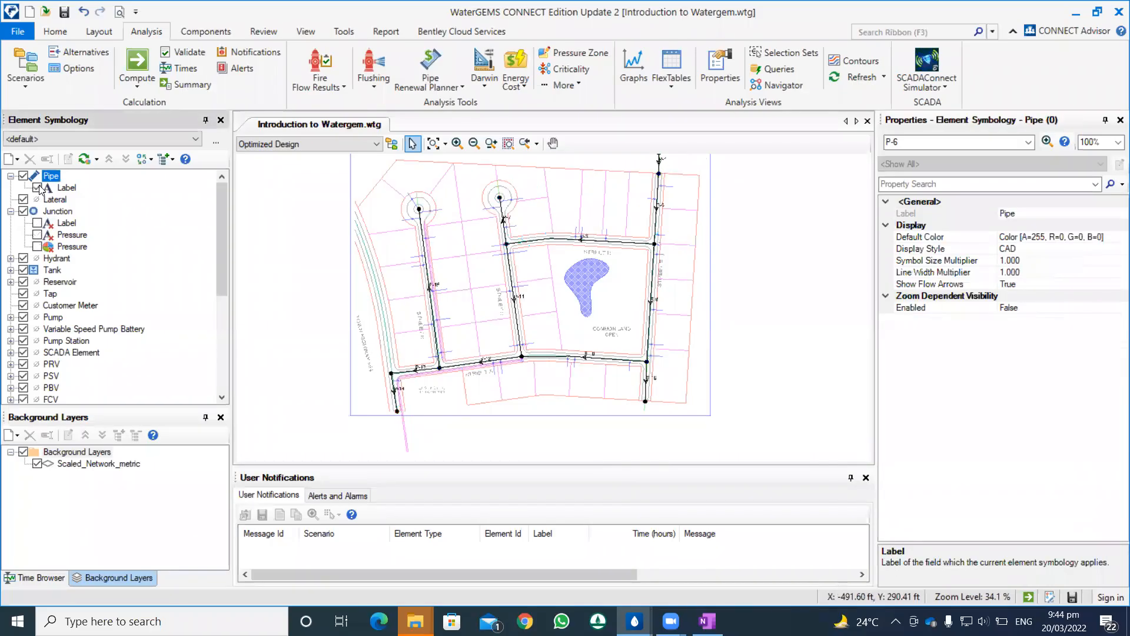
{"action": "left_click", "coordinate": [38, 188]}
Step: Create a pipe color coding on the Diameter field for all elements and calculate its full range
{"action": "right_click", "coordinate": [52, 178]}
{"action": "mouse_move", "coordinate": [94, 184]}
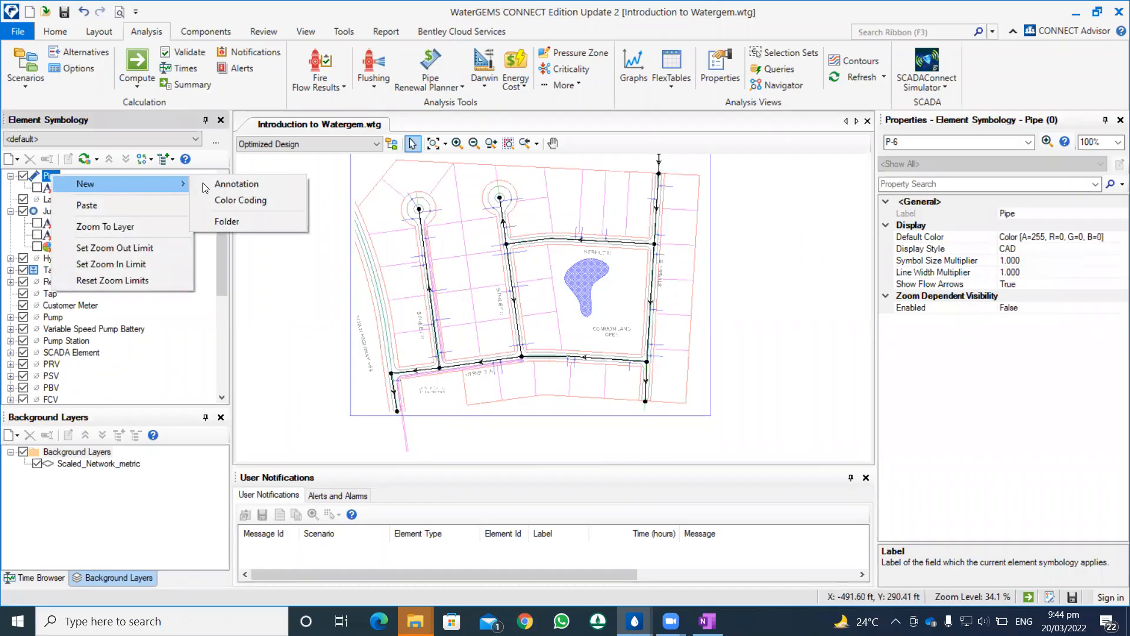
{"action": "left_click", "coordinate": [224, 200]}
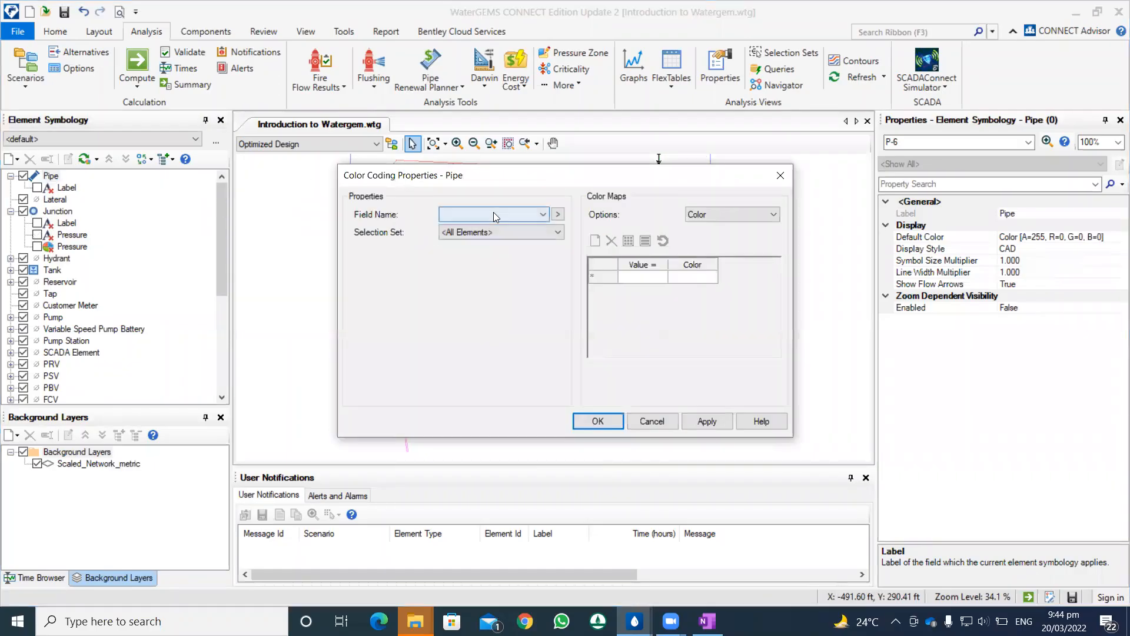
{"action": "left_click", "coordinate": [495, 214]}
{"action": "left_click", "coordinate": [494, 214]}
{"action": "left_click", "coordinate": [496, 216]}
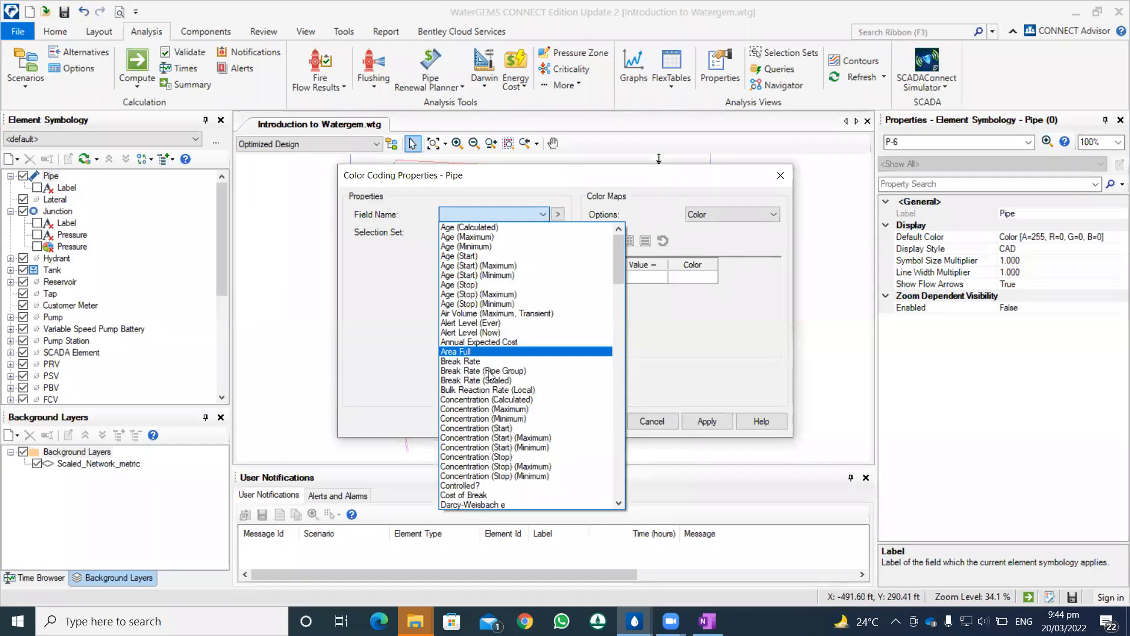
{"action": "scroll", "coordinate": [491, 375], "scroll_direction": "down", "scroll_amount": 4}
{"action": "left_click", "coordinate": [472, 409]}
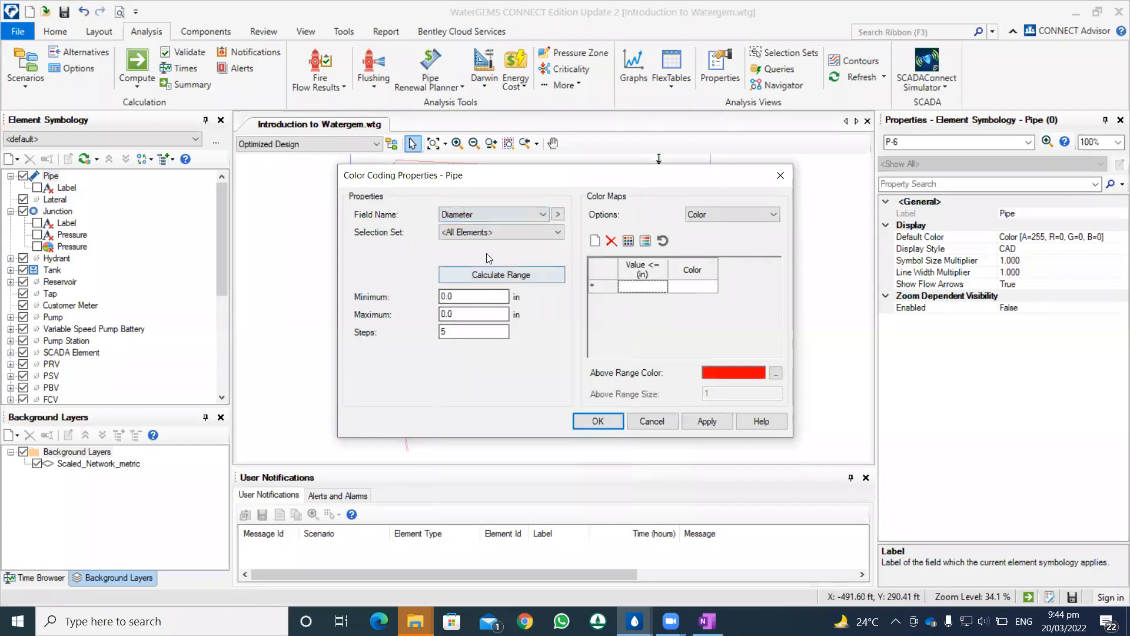
{"action": "left_click", "coordinate": [480, 275]}
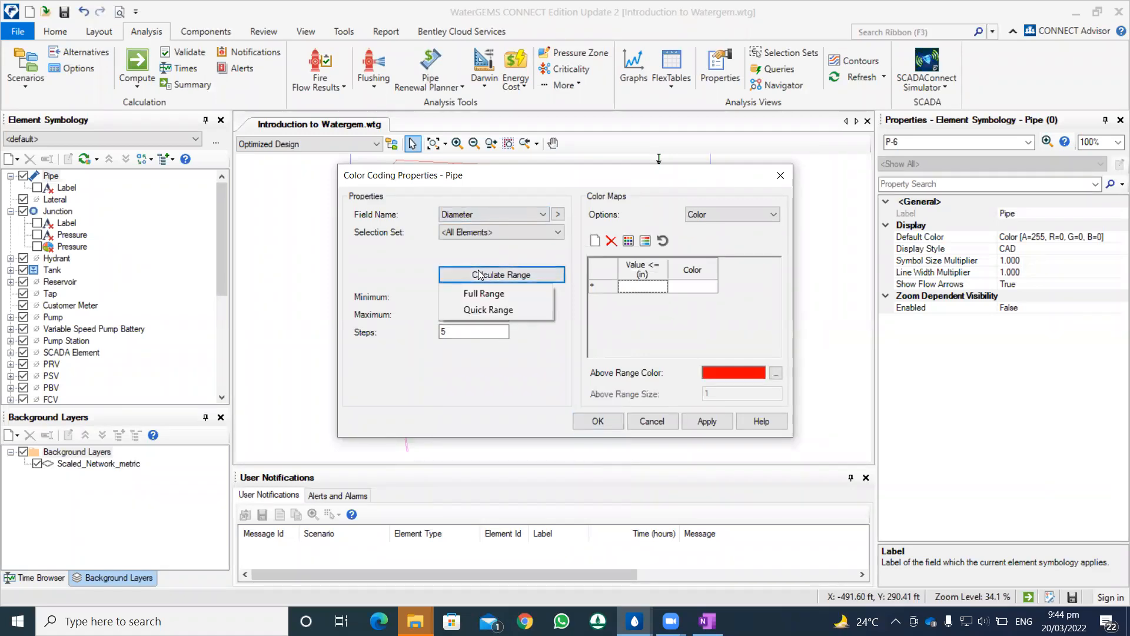
{"action": "left_click", "coordinate": [483, 293]}
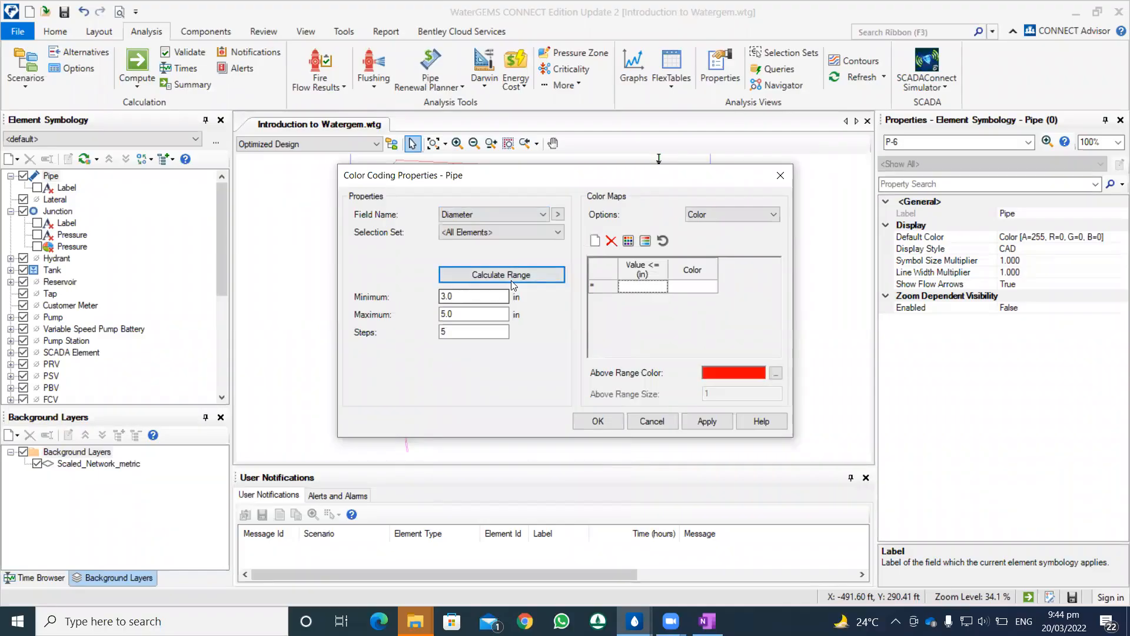
Step: Try initializing the diameter color map with 5 steps, with 2 steps and with 3 steps
{"action": "left_click", "coordinate": [628, 242]}
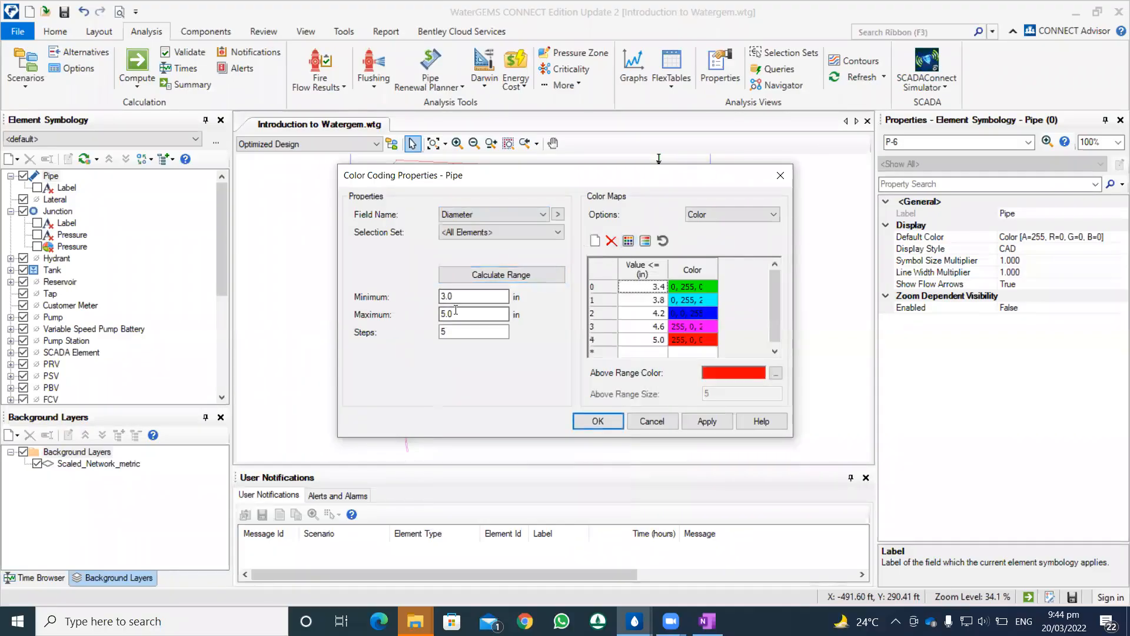
{"action": "double_click", "coordinate": [448, 331]}
{"action": "type", "text": "2"}
{"action": "left_click", "coordinate": [628, 240]}
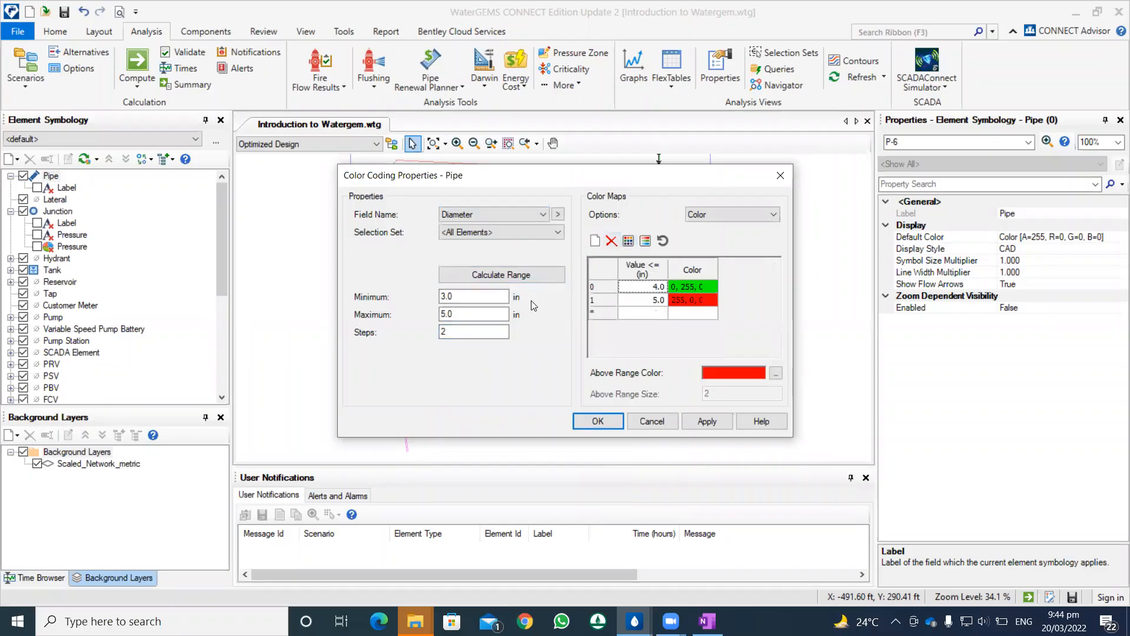
{"action": "double_click", "coordinate": [448, 331]}
{"action": "type", "text": "3"}
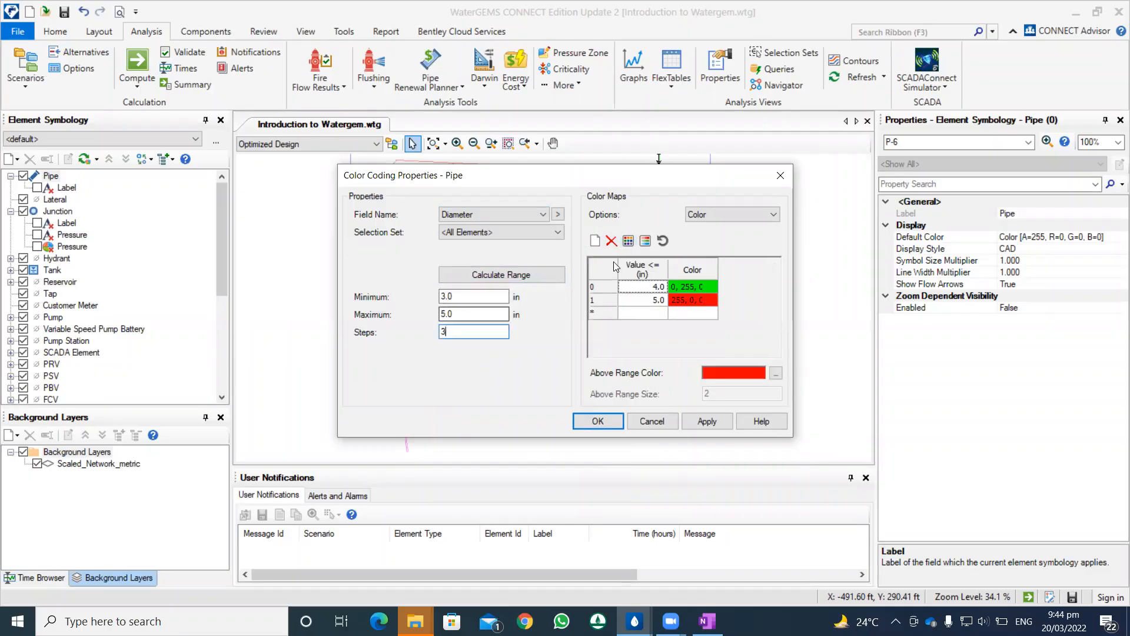
{"action": "left_click", "coordinate": [628, 240]}
Step: Recalculate the full diameter range and try the color map with 2 steps again
{"action": "double_click", "coordinate": [463, 297]}
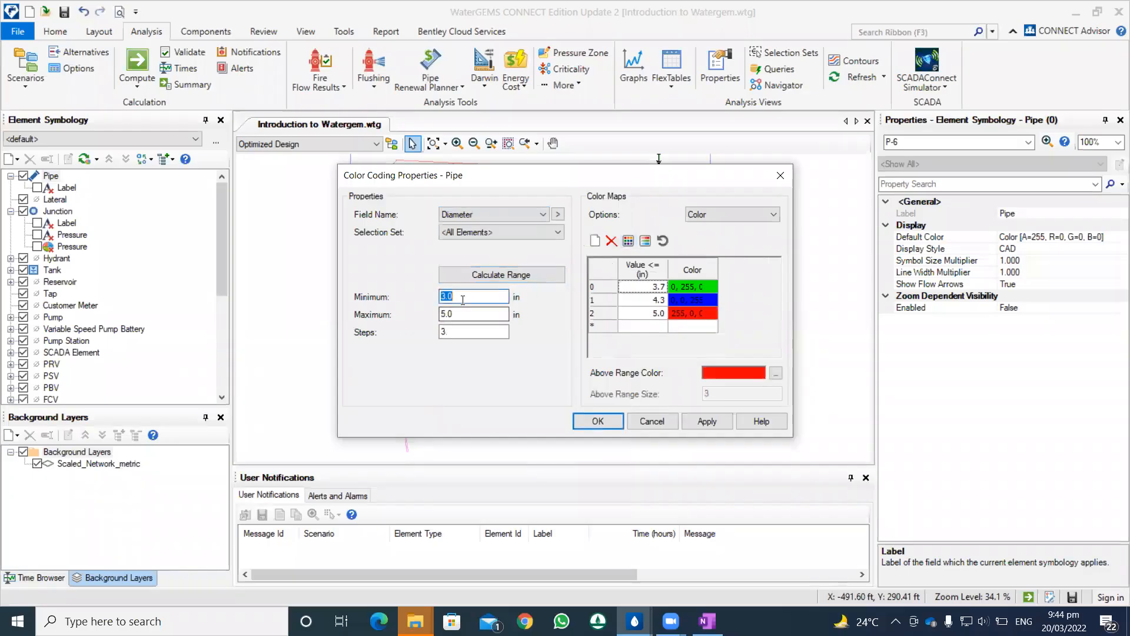
{"action": "left_click", "coordinate": [487, 275]}
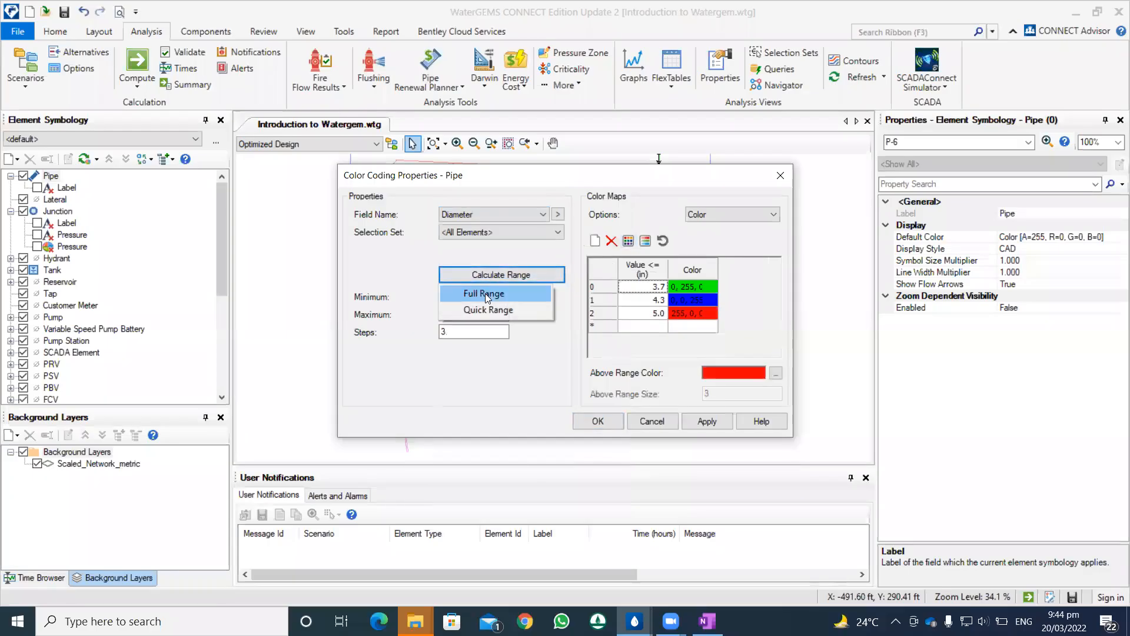
{"action": "left_click", "coordinate": [486, 294]}
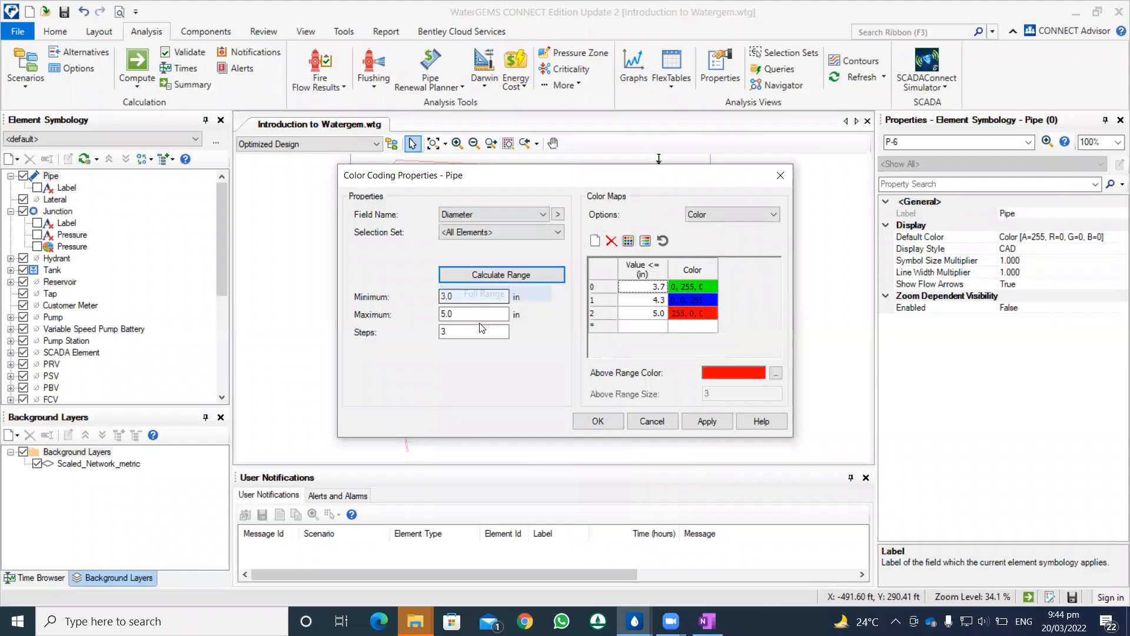
{"action": "left_click", "coordinate": [442, 314]}
{"action": "double_click", "coordinate": [451, 330]}
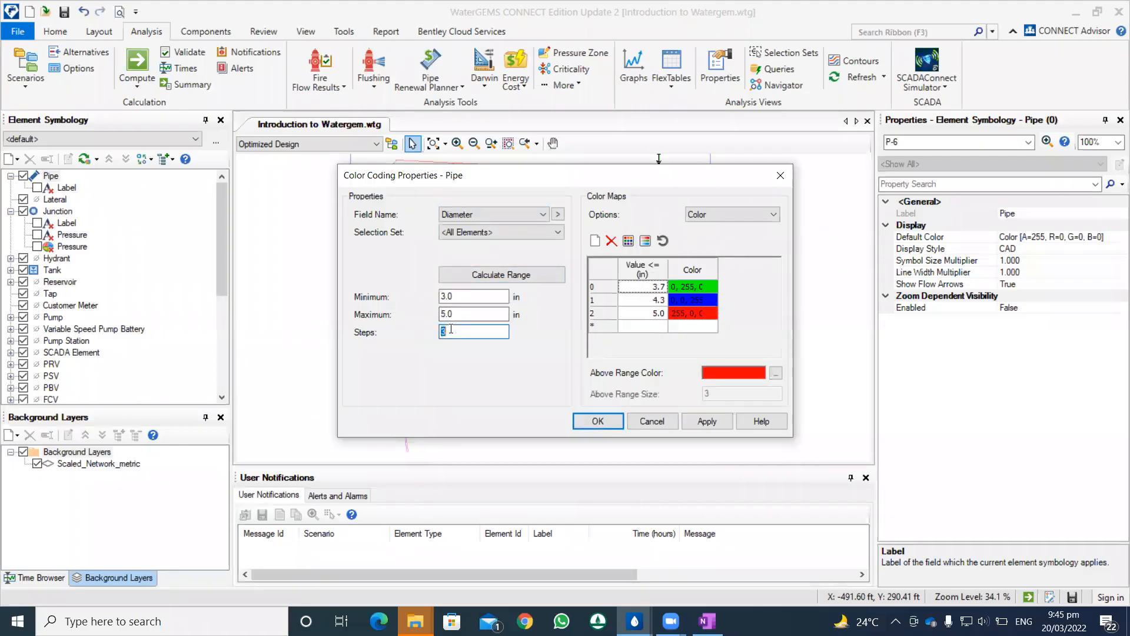
{"action": "type", "text": "2"}
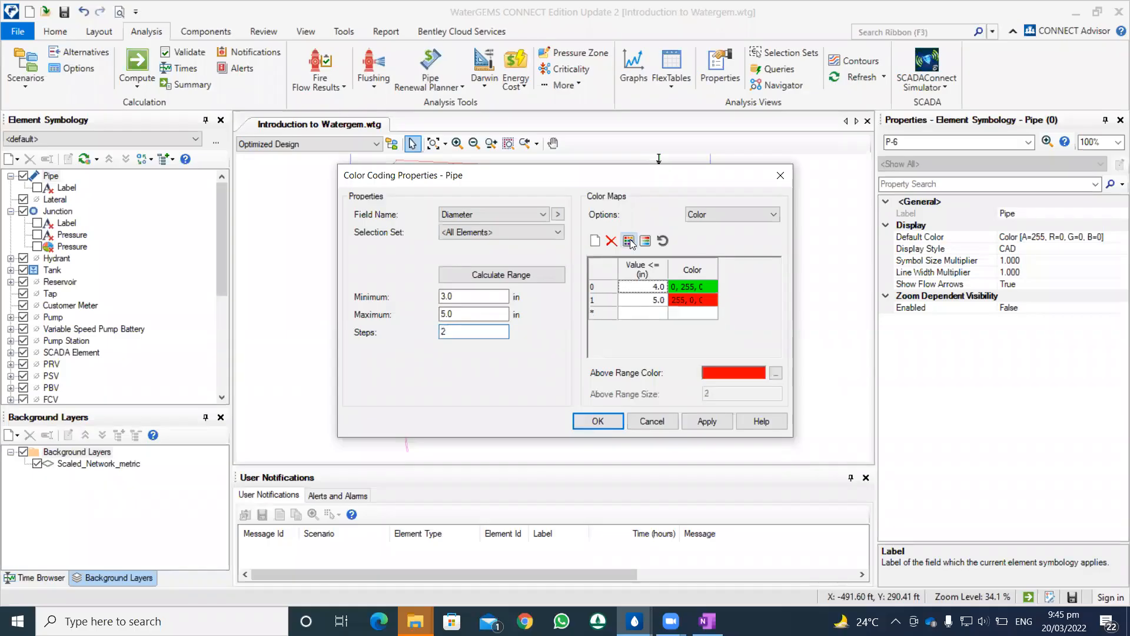
Step: Set the minimum diameter to 2 in and the steps to 3, initialize the color map and apply the color coding
{"action": "double_click", "coordinate": [471, 296]}
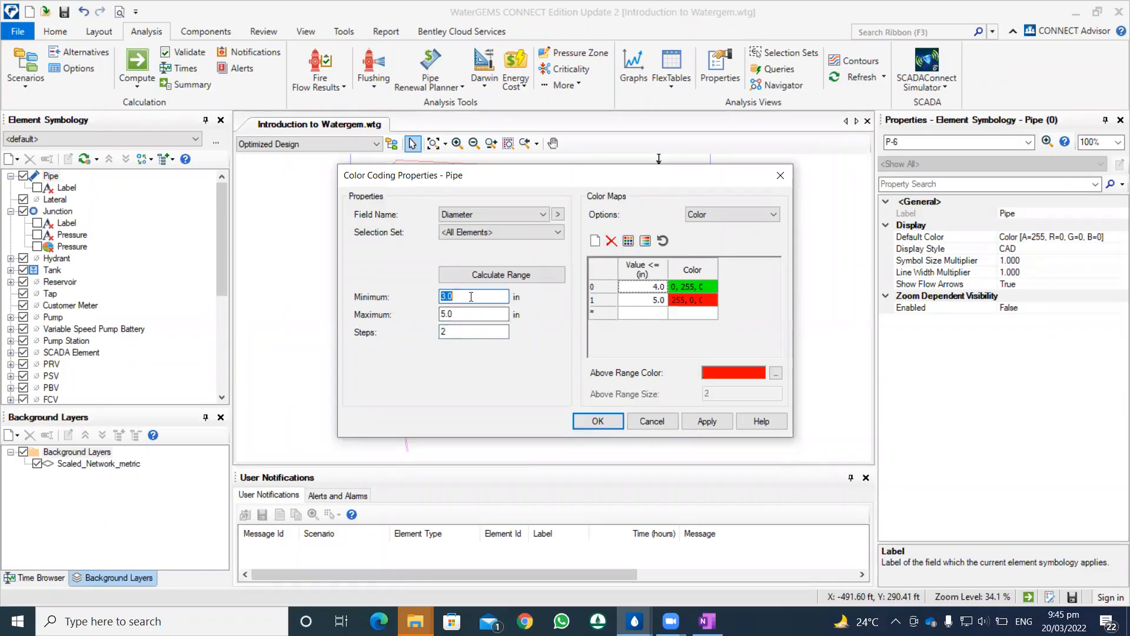
{"action": "type", "text": "2"}
{"action": "key", "text": "Tab"}
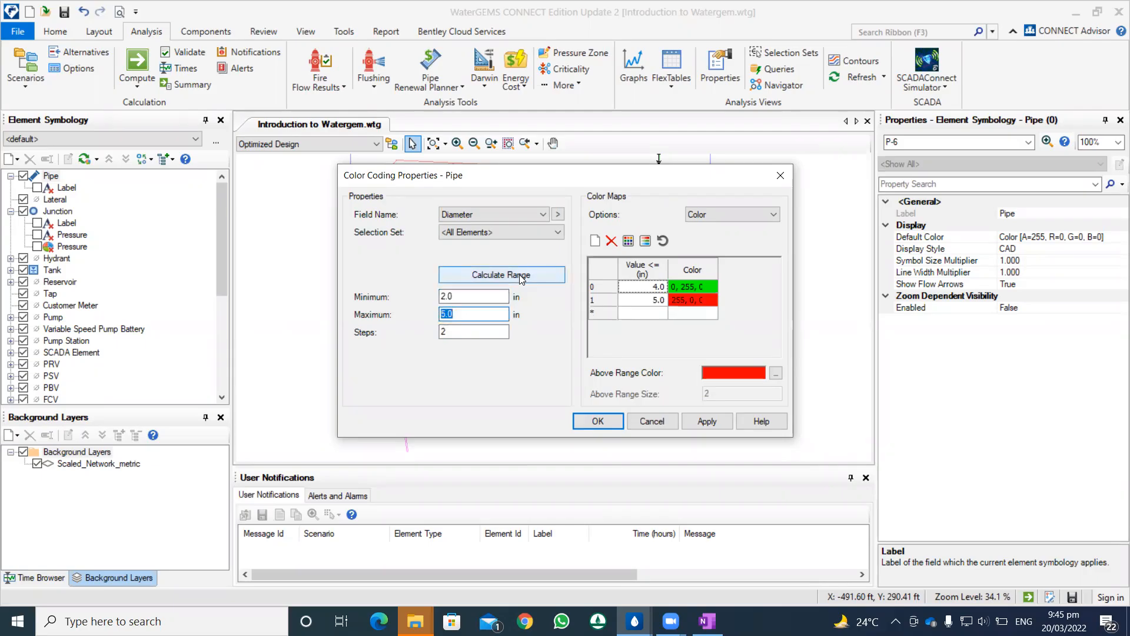
{"action": "double_click", "coordinate": [457, 331]}
{"action": "type", "text": "3"}
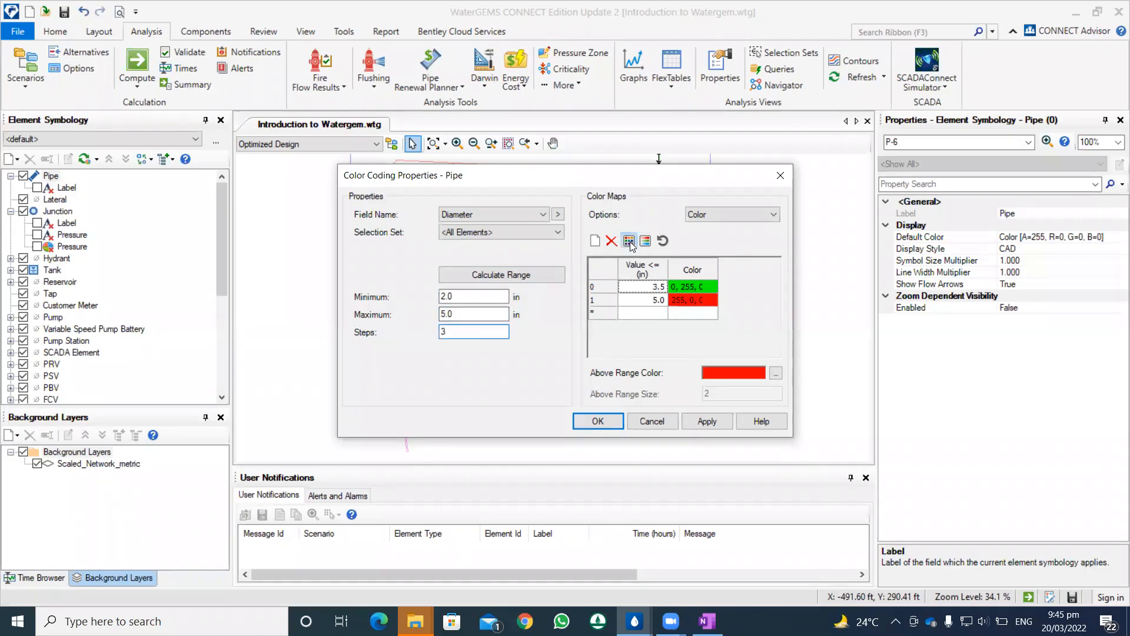
{"action": "left_click", "coordinate": [628, 241]}
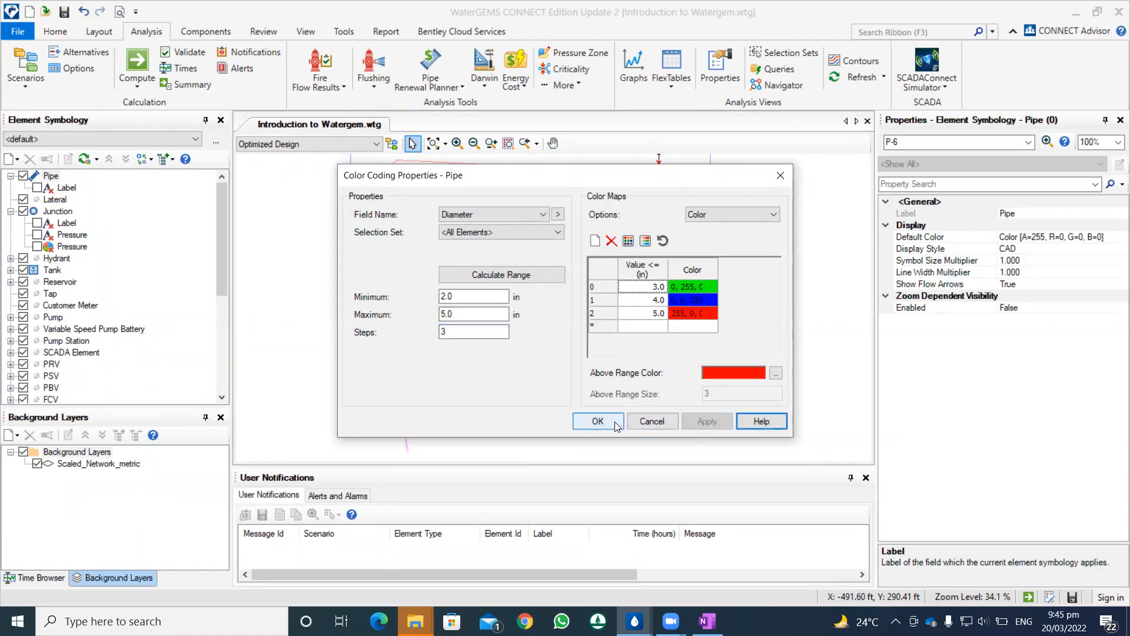
{"action": "left_click", "coordinate": [606, 422]}
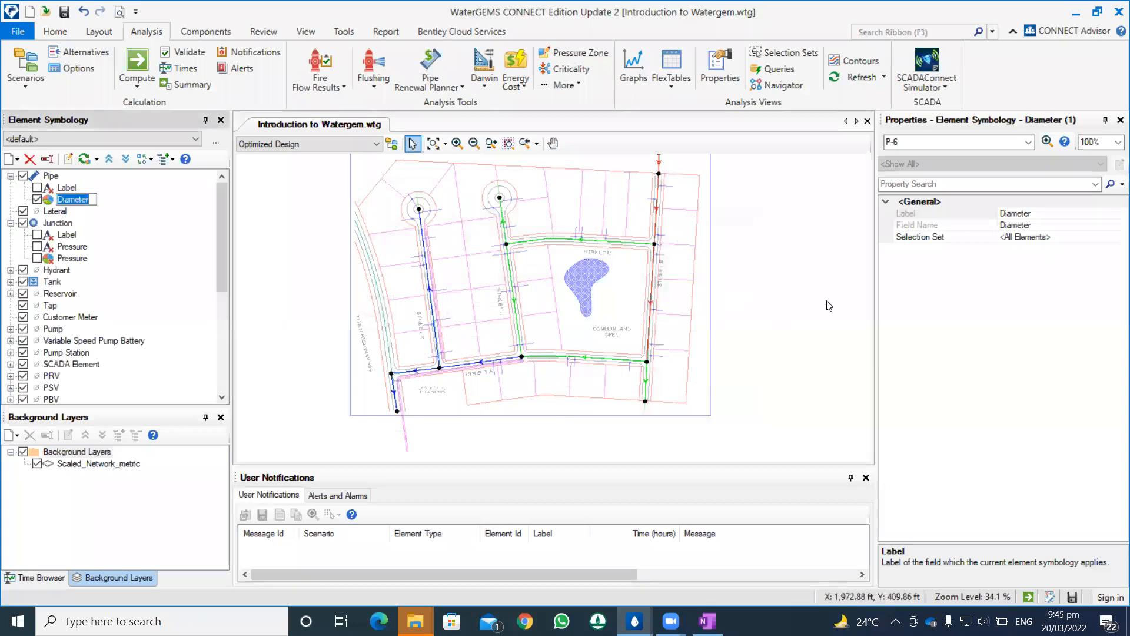
Step: Examine the diameter colors across the network and inspect the properties of pipe P-5
{"action": "left_click", "coordinate": [785, 240]}
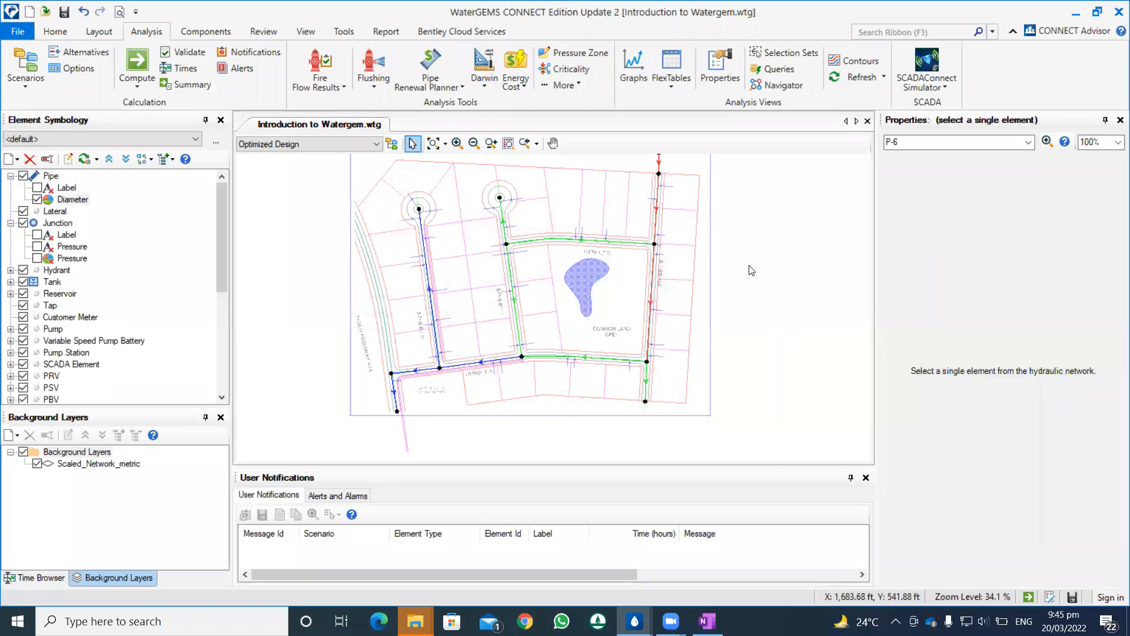
{"action": "scroll", "coordinate": [377, 88], "scroll_direction": "up", "scroll_amount": 2}
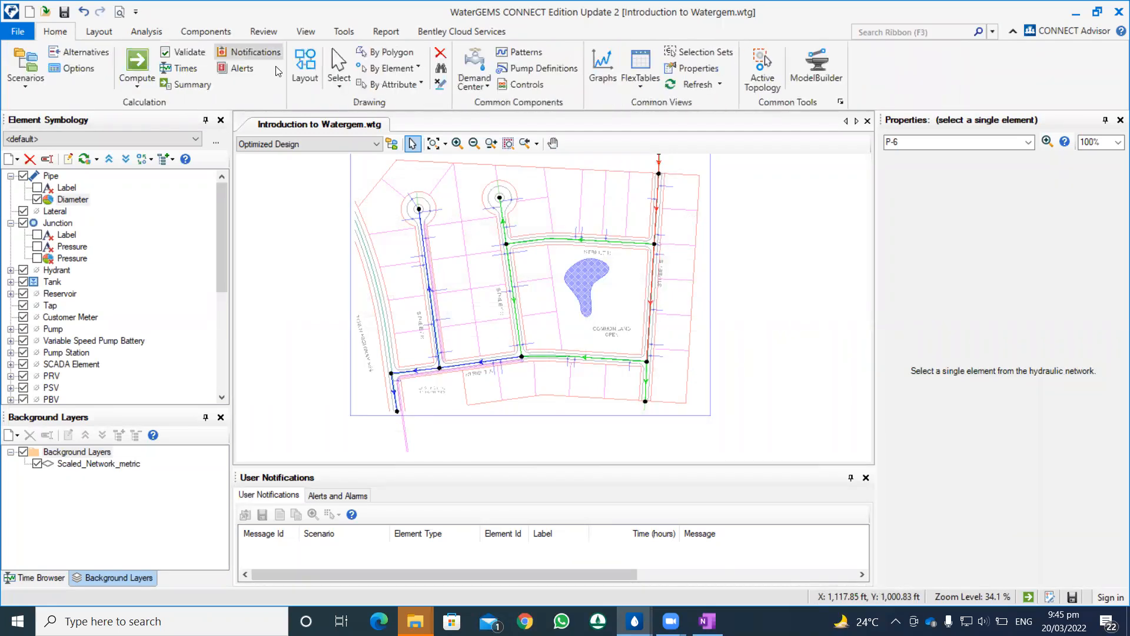
{"action": "left_click", "coordinate": [340, 87]}
{"action": "left_click", "coordinate": [360, 157]}
{"action": "scroll", "coordinate": [680, 222], "scroll_direction": "up", "scroll_amount": 3}
{"action": "scroll", "coordinate": [679, 222], "scroll_direction": "down", "scroll_amount": 3}
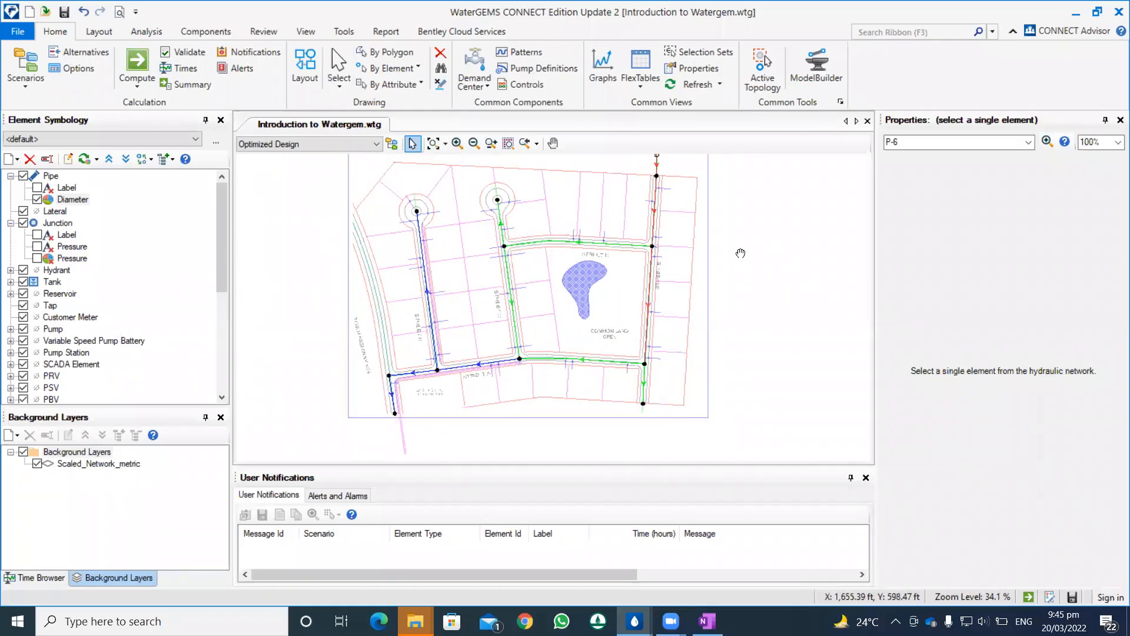
{"action": "left_click", "coordinate": [628, 251]}
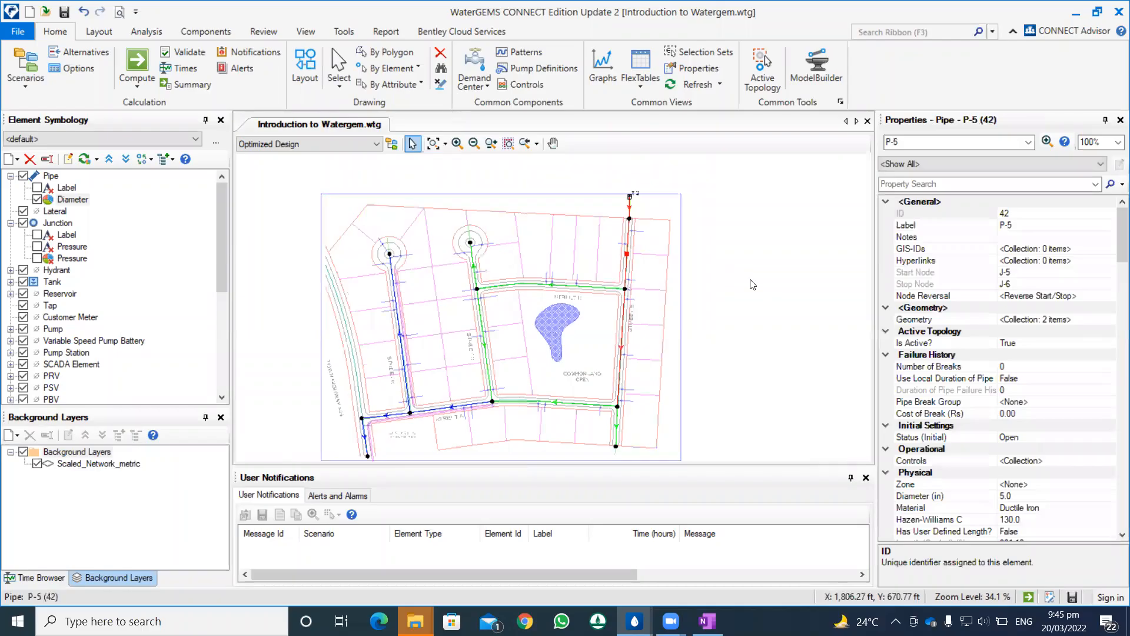
Step: Insert the pipe diameter color coding legend beside the upper right corner of the network drawing
{"action": "right_click", "coordinate": [73, 204]}
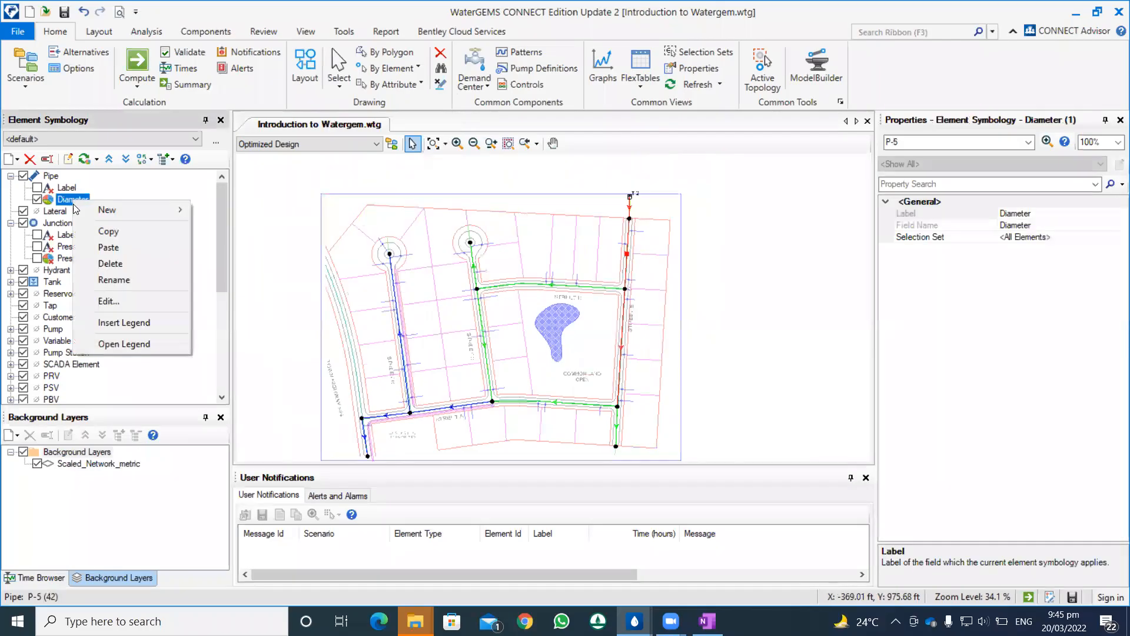
{"action": "left_click", "coordinate": [120, 322]}
{"action": "left_click", "coordinate": [709, 229]}
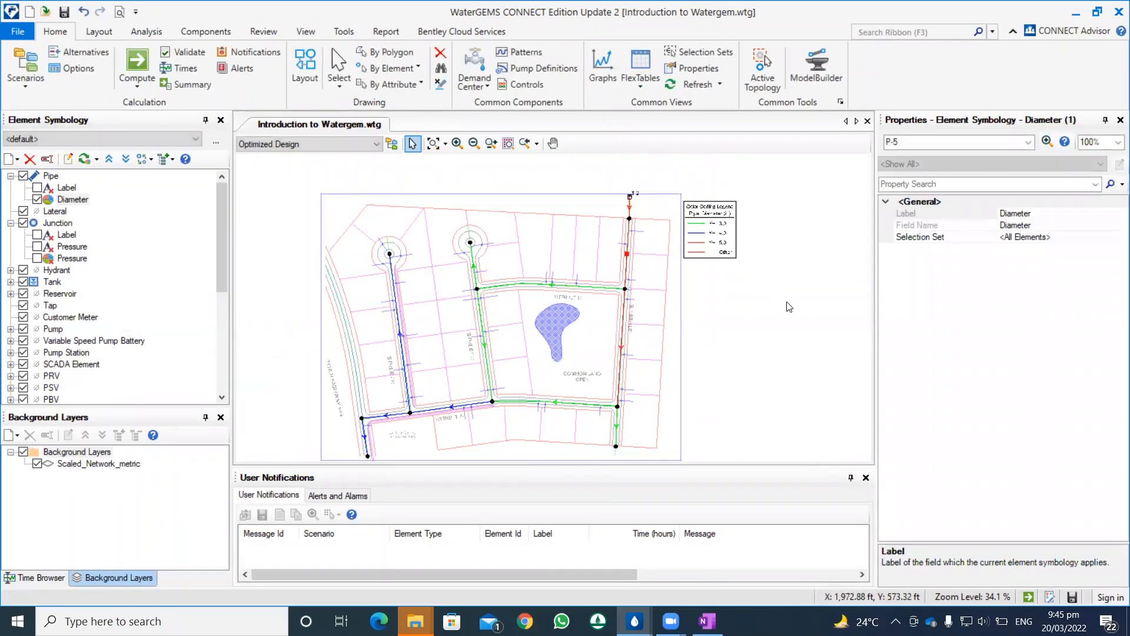
Step: Scale up the pipe diameter color coding legend beside the network drawing
{"action": "right_click", "coordinate": [728, 253]}
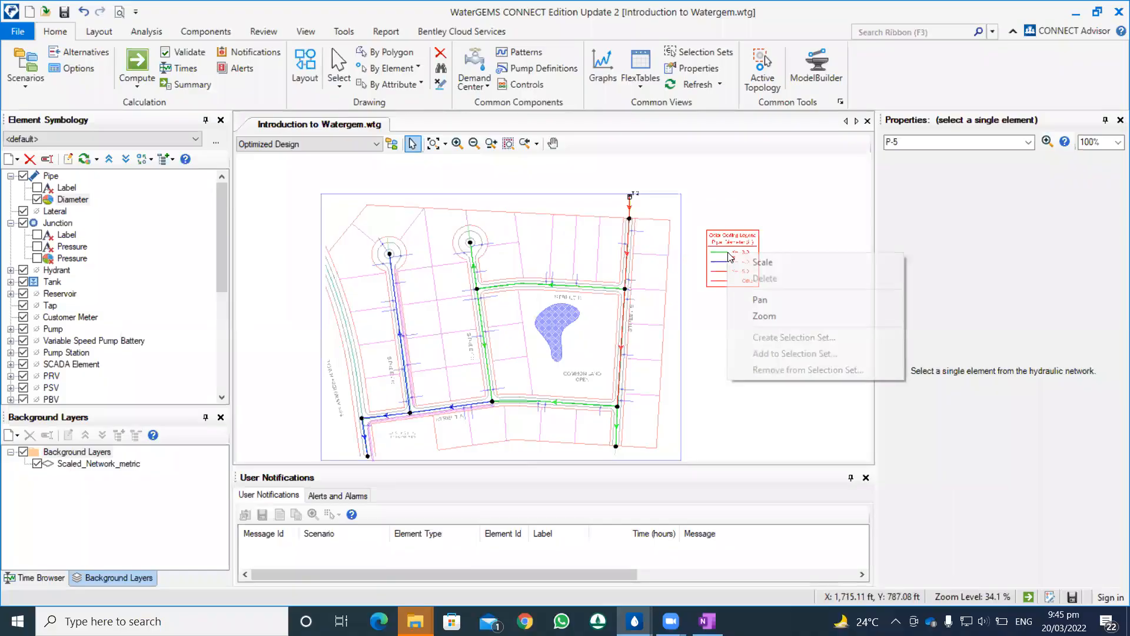
{"action": "left_click", "coordinate": [762, 262]}
{"action": "left_click_drag", "start_coordinate": [750, 264], "coordinate": [803, 283]}
{"action": "scroll", "coordinate": [775, 285], "scroll_direction": "down", "scroll_amount": 2}
{"action": "scroll", "coordinate": [777, 309], "scroll_direction": "up", "scroll_amount": 1}
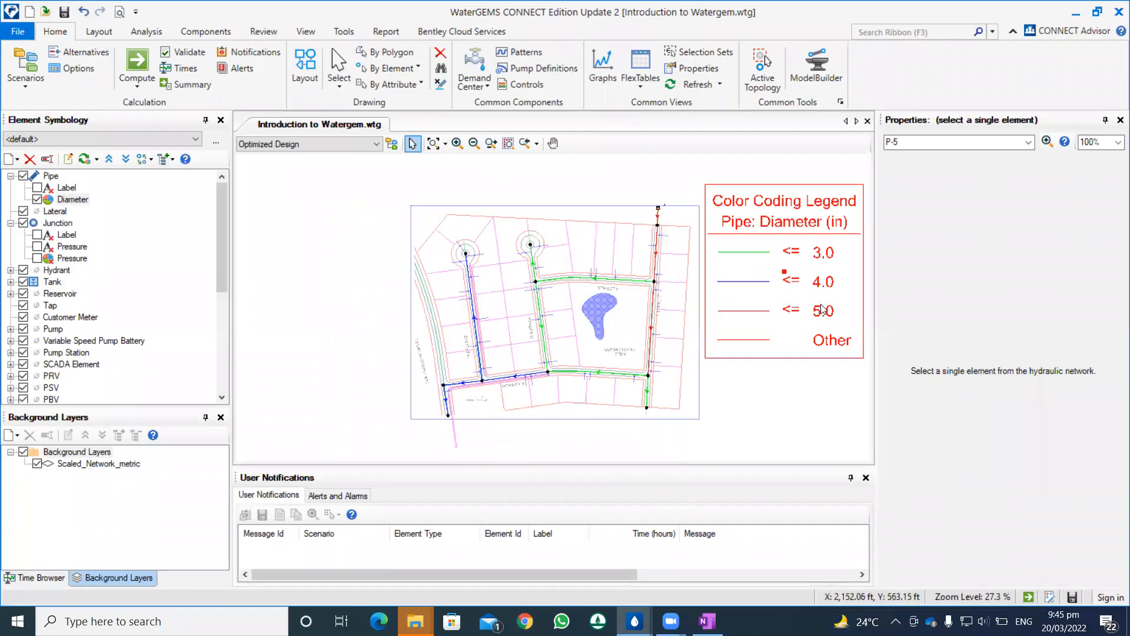
Step: Inspect the diameter properties of pipes P-8, P-10, P-16 and P-7 against the legend colors
{"action": "scroll", "coordinate": [642, 302], "scroll_direction": "up", "scroll_amount": 2}
{"action": "scroll", "coordinate": [644, 301], "scroll_direction": "down", "scroll_amount": 1}
{"action": "mouse_move", "coordinate": [663, 293]}
{"action": "left_mouse_down"}
{"action": "mouse_move", "coordinate": [572, 256]}
{"action": "mouse_move", "coordinate": [591, 269]}
{"action": "left_mouse_up"}
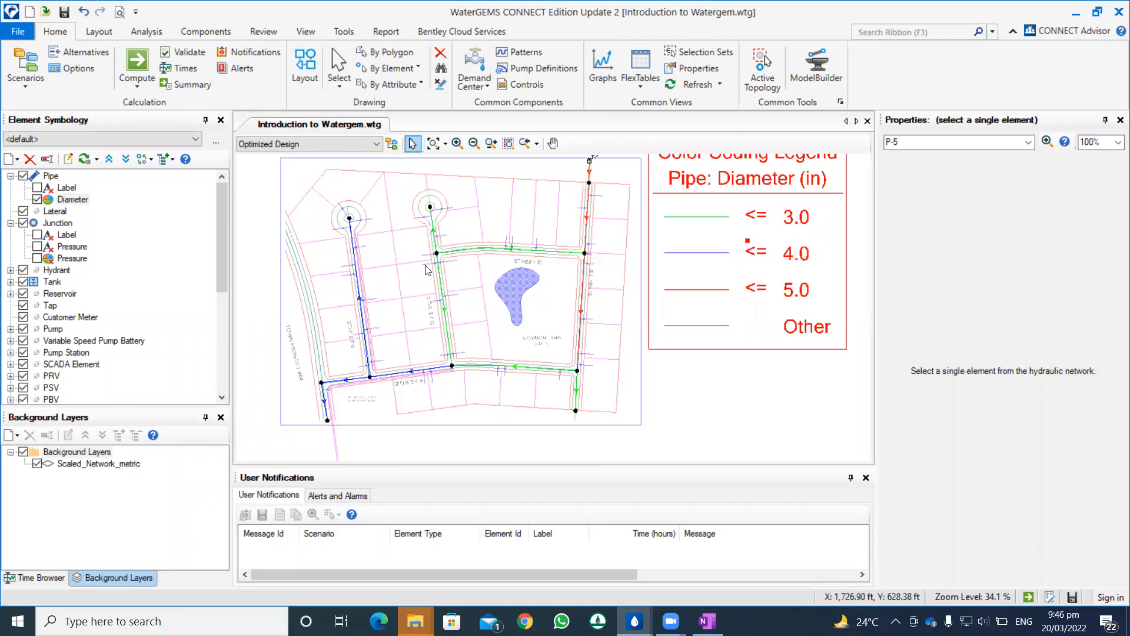
{"action": "left_click", "coordinate": [582, 280]}
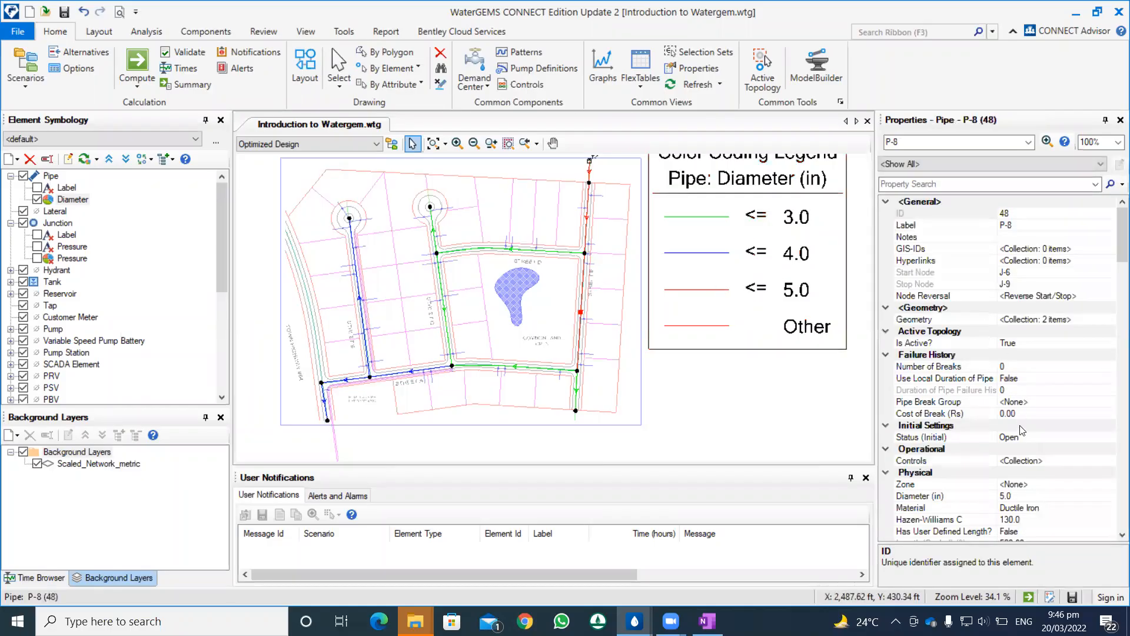
{"action": "scroll", "coordinate": [1024, 443], "scroll_direction": "down", "scroll_amount": 1}
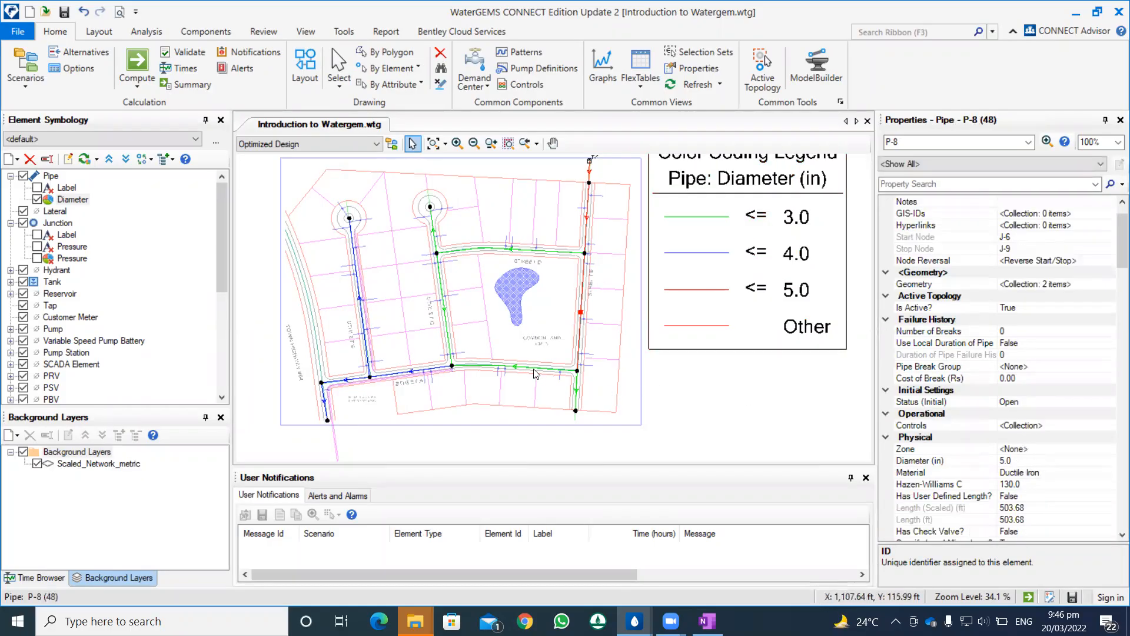
{"action": "left_click", "coordinate": [570, 385]}
{"action": "scroll", "coordinate": [922, 432], "scroll_direction": "down", "scroll_amount": 2}
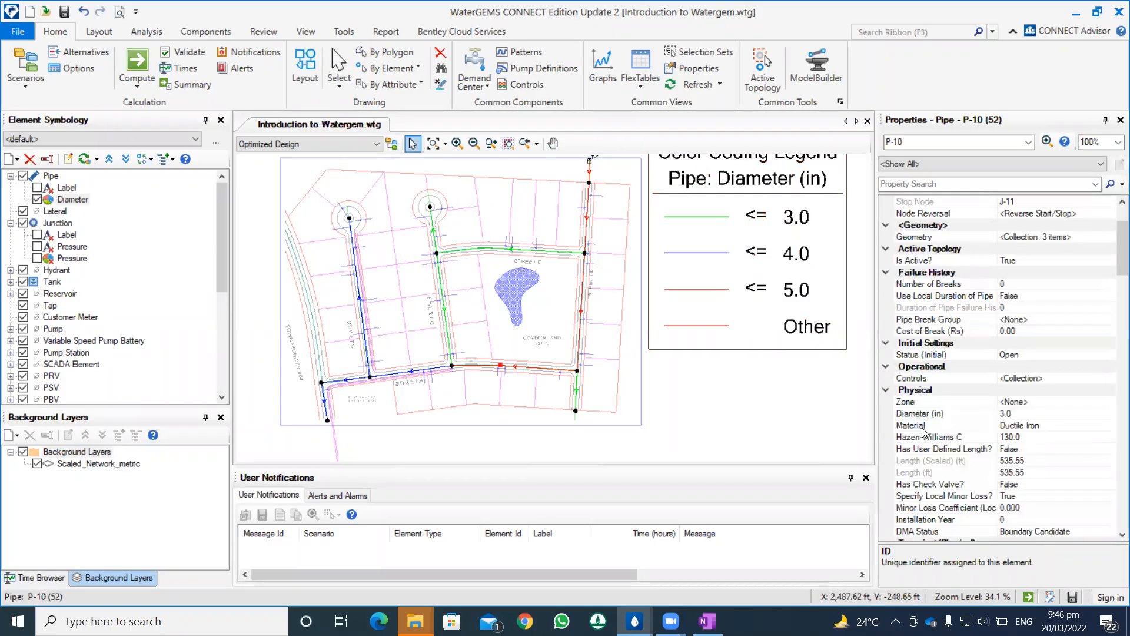
{"action": "left_click", "coordinate": [576, 393]}
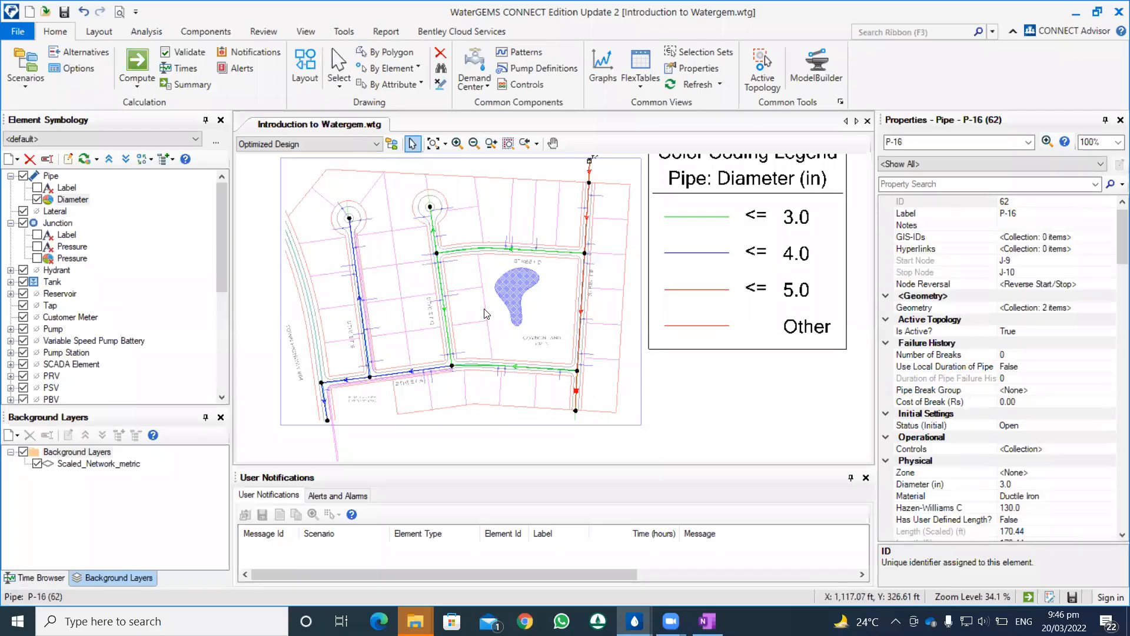
{"action": "left_click", "coordinate": [439, 294]}
{"action": "left_click", "coordinate": [453, 246]}
{"action": "left_click", "coordinate": [435, 237]}
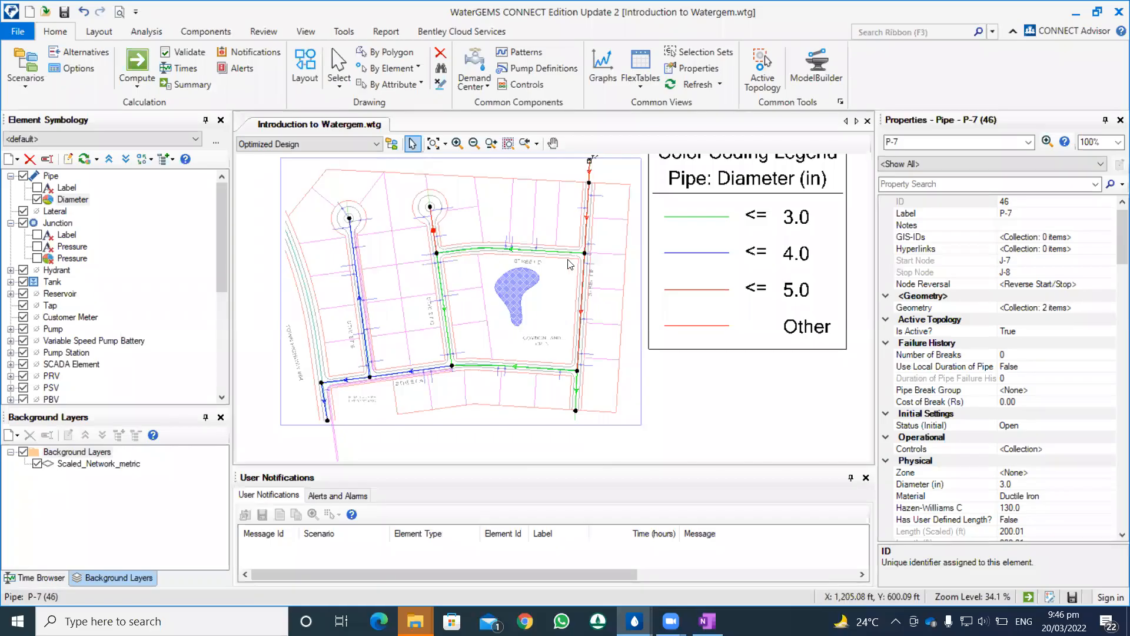
{"action": "scroll", "coordinate": [585, 265], "scroll_direction": "down", "scroll_amount": 2}
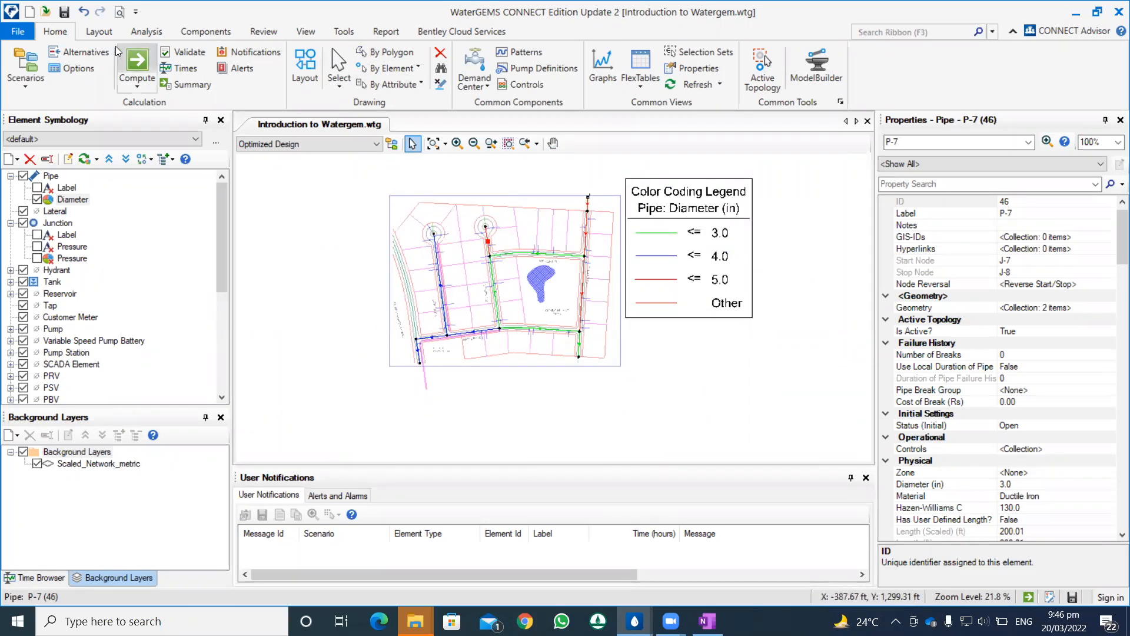
Step: Open Darwin Designer for the network model
{"action": "left_click", "coordinate": [100, 37]}
{"action": "left_click", "coordinate": [148, 36]}
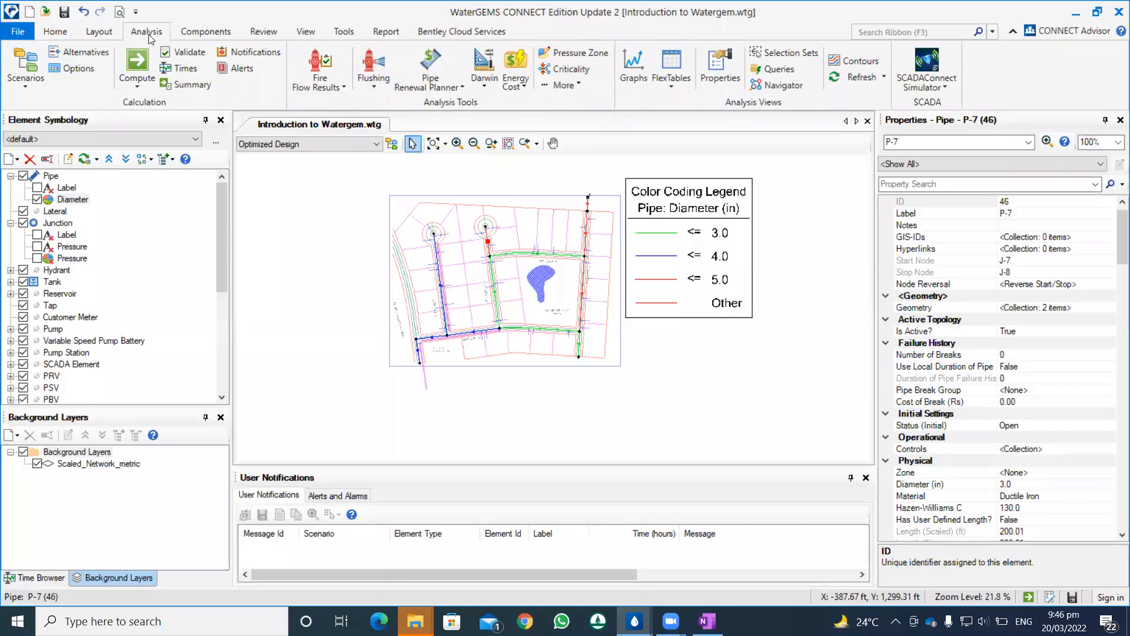
{"action": "left_click", "coordinate": [485, 82]}
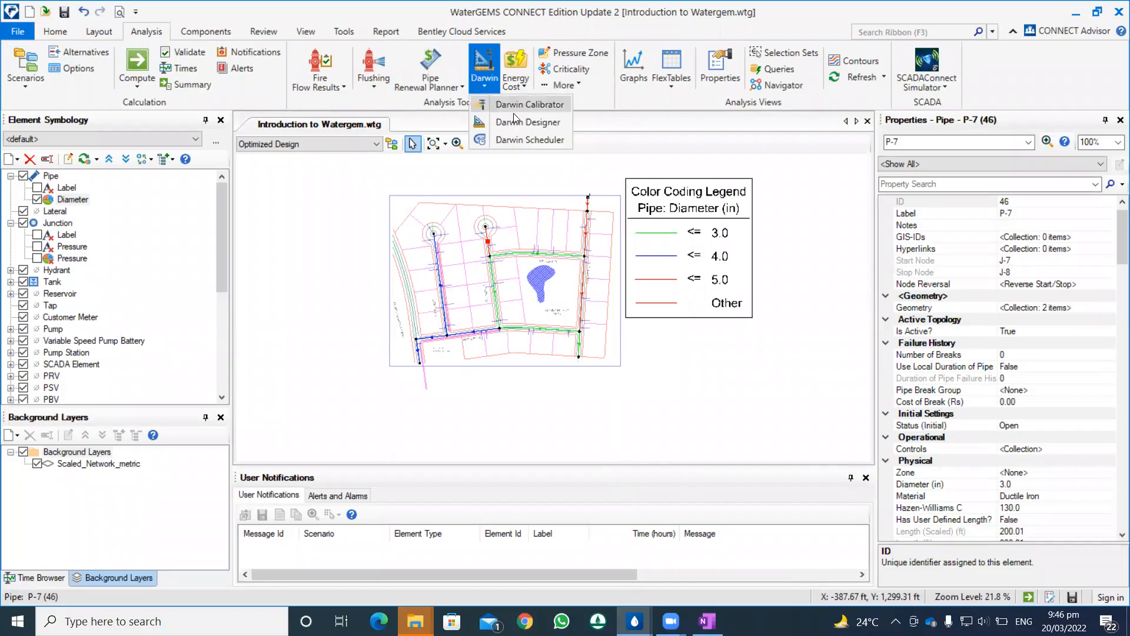
{"action": "left_click", "coordinate": [516, 120]}
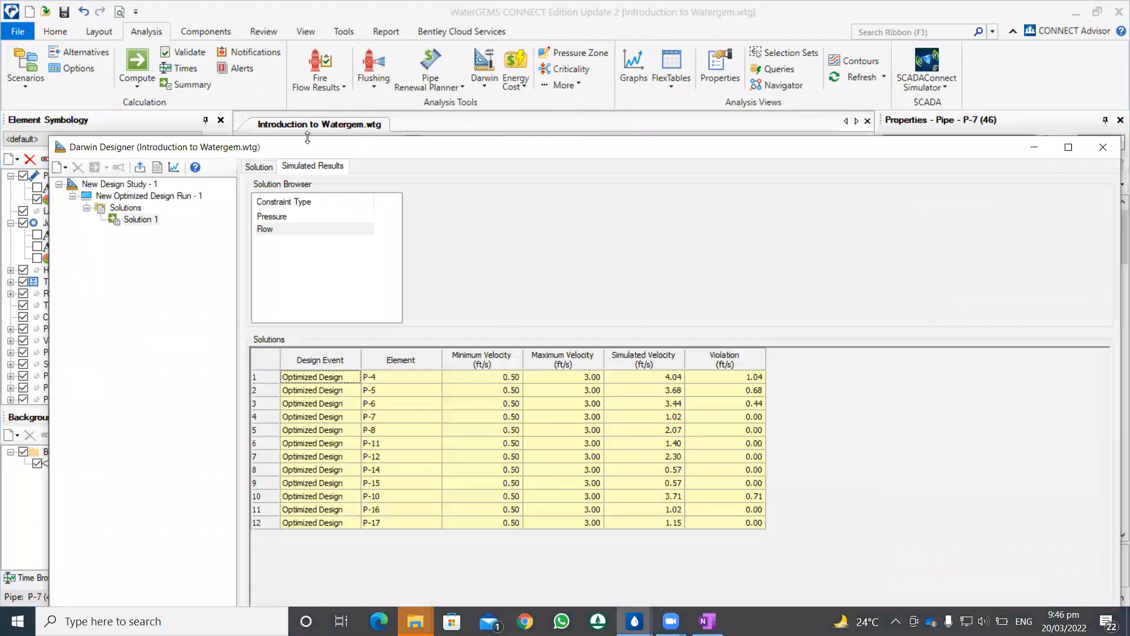
Step: Show the demand adjustments under the design events of New Design Study - 1 and maximize the Darwin Designer window
{"action": "left_click", "coordinate": [120, 197]}
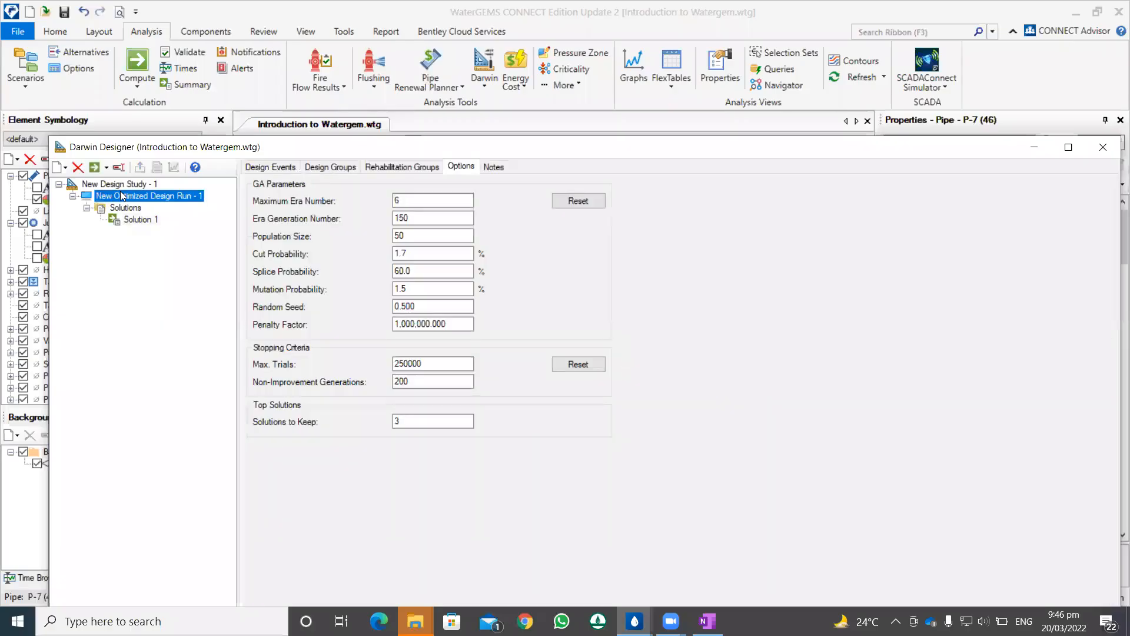
{"action": "left_click", "coordinate": [128, 209]}
{"action": "left_click", "coordinate": [125, 188]}
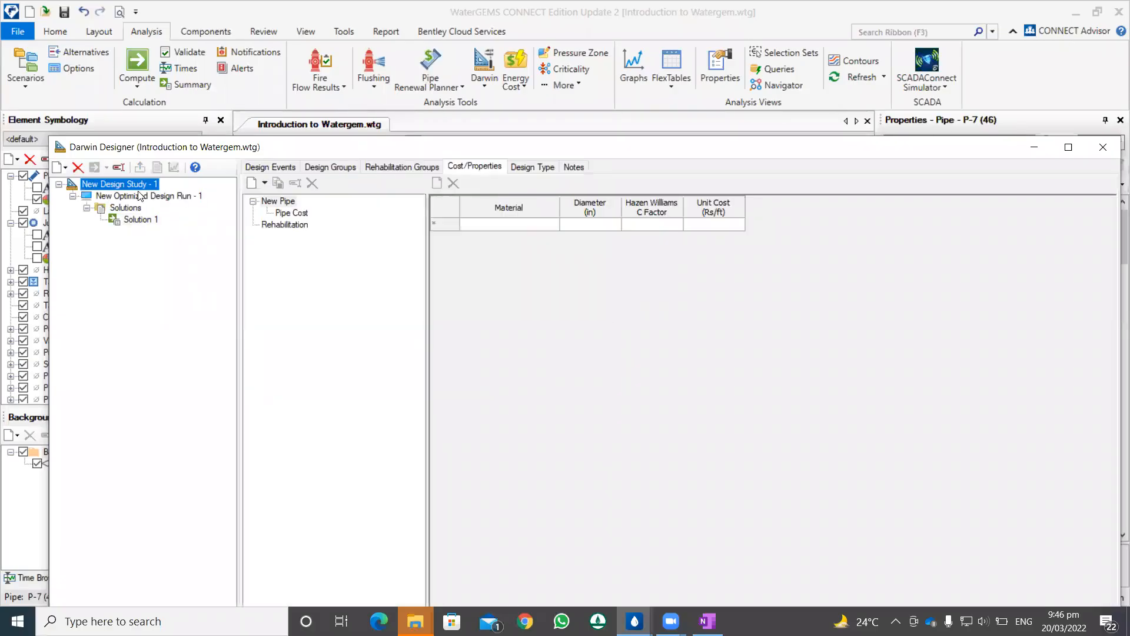
{"action": "left_click", "coordinate": [140, 195]}
{"action": "left_click", "coordinate": [133, 184]}
{"action": "left_click", "coordinate": [271, 167]}
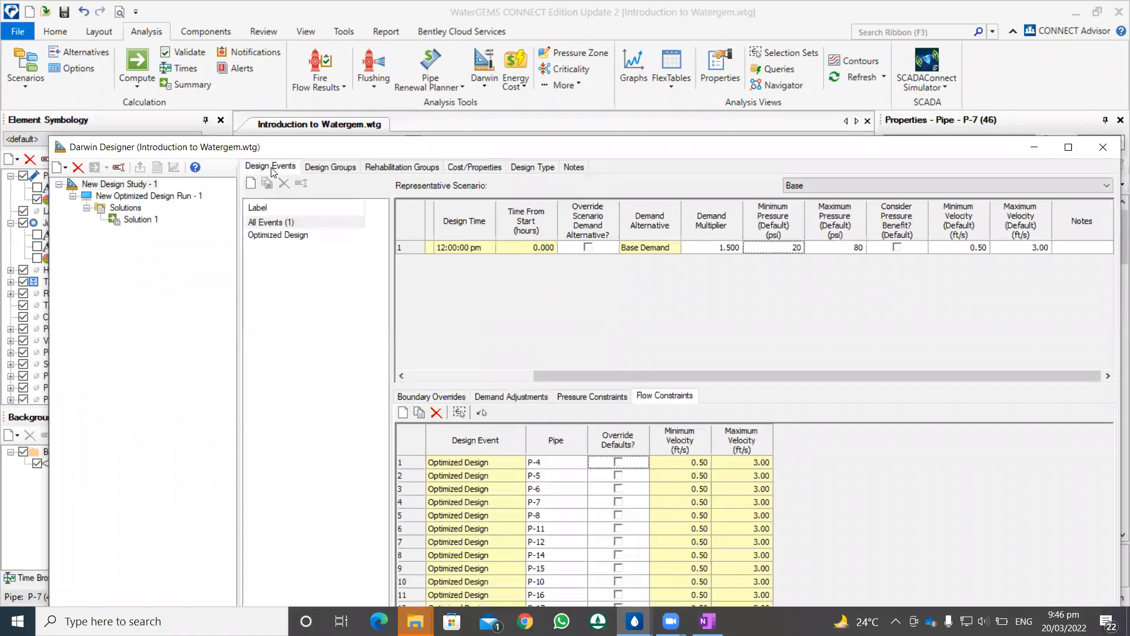
{"action": "left_click_drag", "start_coordinate": [393, 146], "coordinate": [397, 69]}
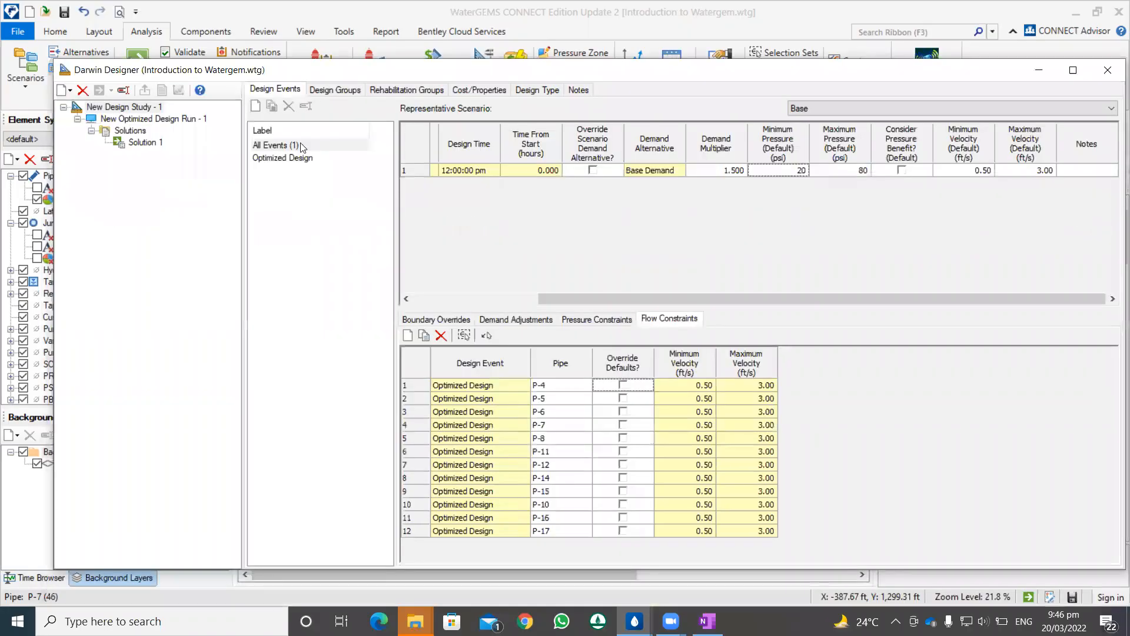
{"action": "left_click", "coordinate": [552, 320]}
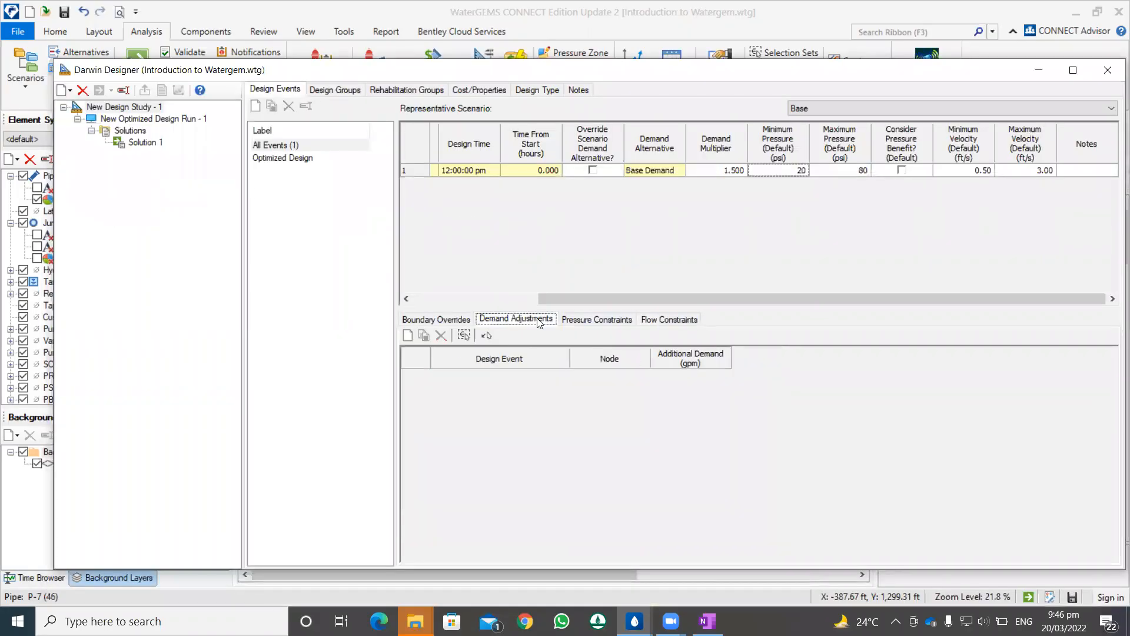
{"action": "double_click", "coordinate": [478, 70]}
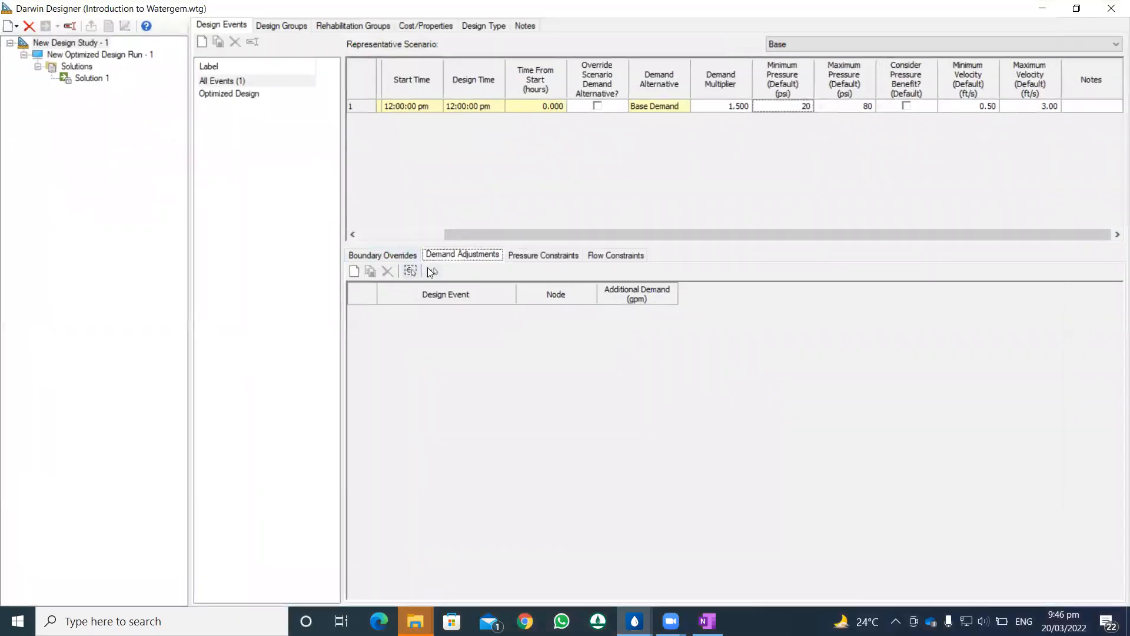
Step: Add a demand adjustment to the Optimized Design event with 1000 gpm additional demand at cul-de-sac junction J-15, picked from the drawing
{"action": "left_click", "coordinate": [355, 271]}
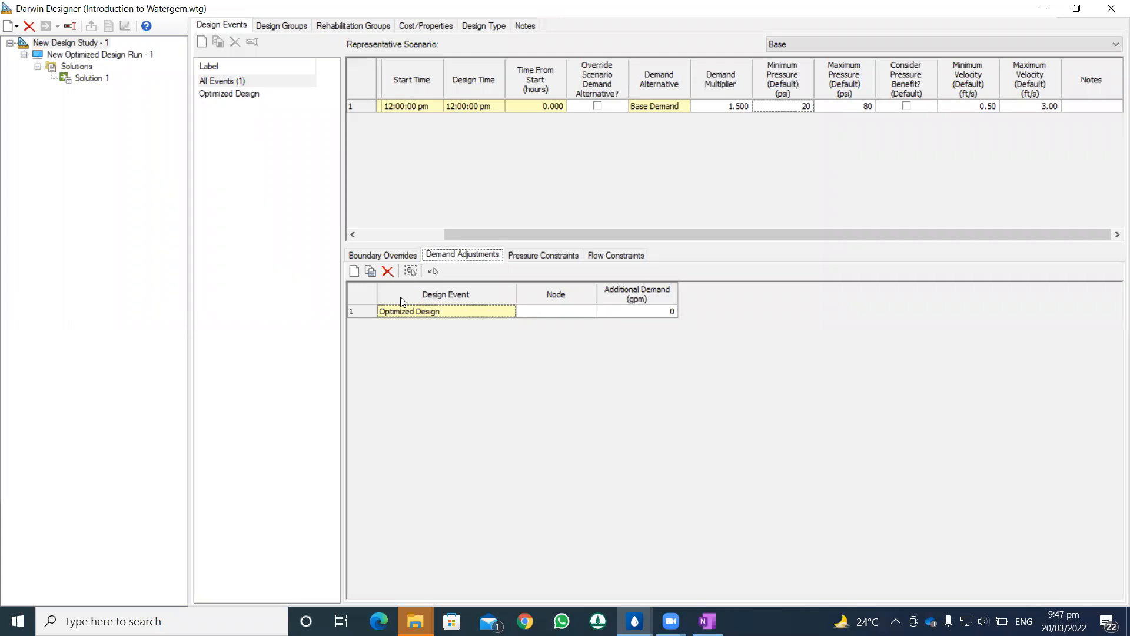
{"action": "left_click", "coordinate": [572, 313]}
{"action": "left_click", "coordinate": [570, 313]}
{"action": "left_click", "coordinate": [586, 313]}
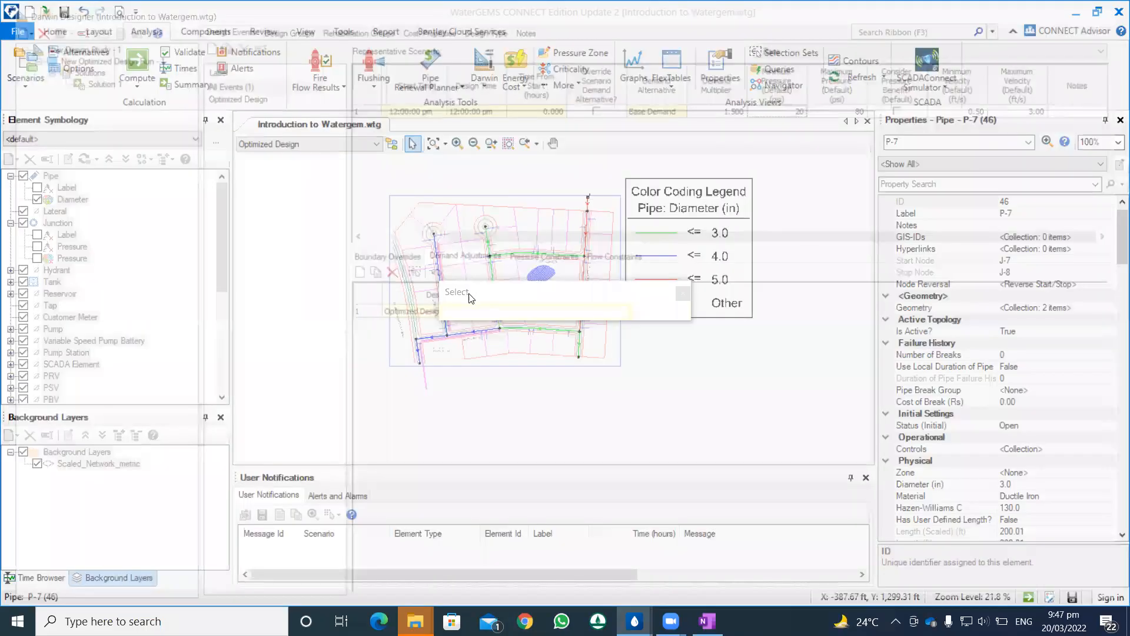
{"action": "scroll", "coordinate": [445, 236], "scroll_direction": "up", "scroll_amount": 5}
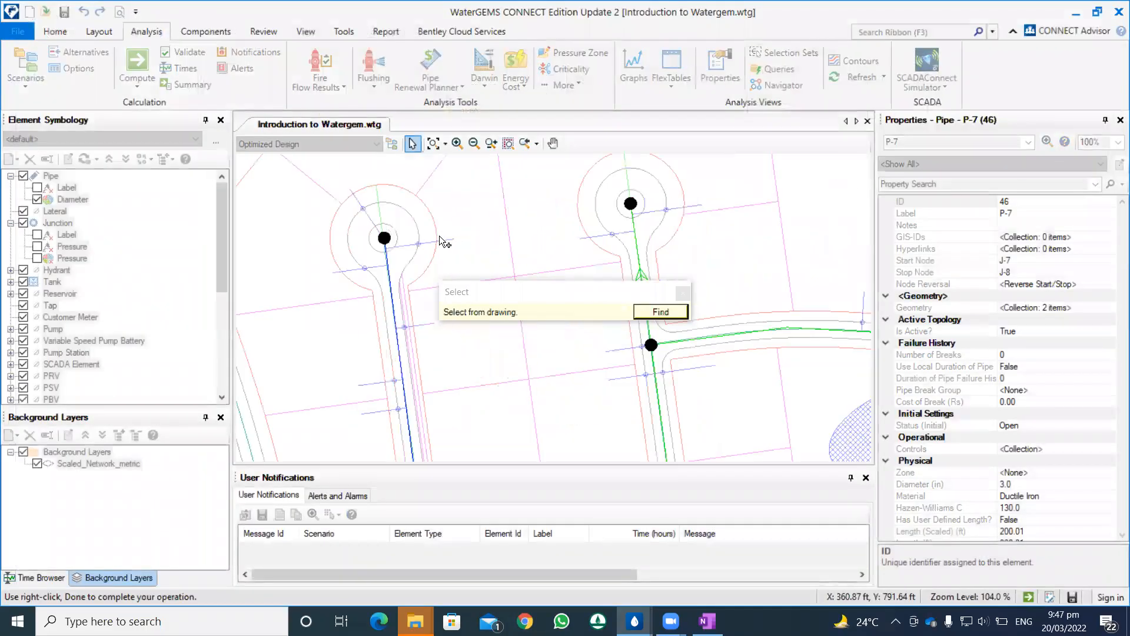
{"action": "left_click", "coordinate": [383, 241]}
{"action": "left_click", "coordinate": [641, 315]}
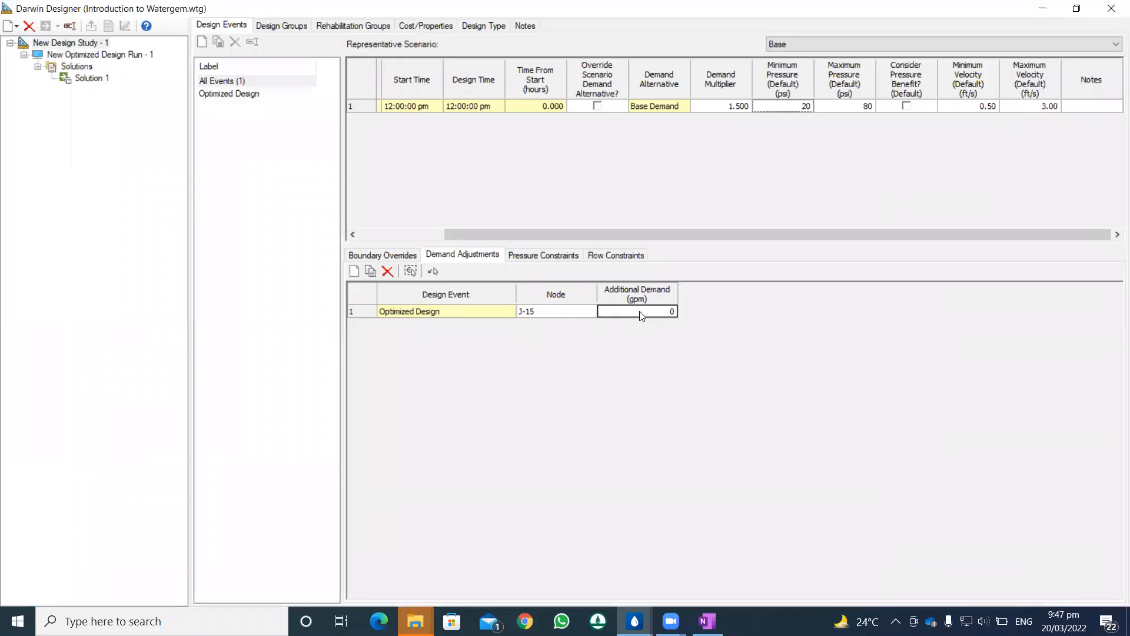
{"action": "type", "text": "1000"}
{"action": "left_click", "coordinate": [253, 93]}
Step: Examine the options, solutions, design groups and design events of New Optimized Design Run - 1
{"action": "left_click", "coordinate": [81, 55]}
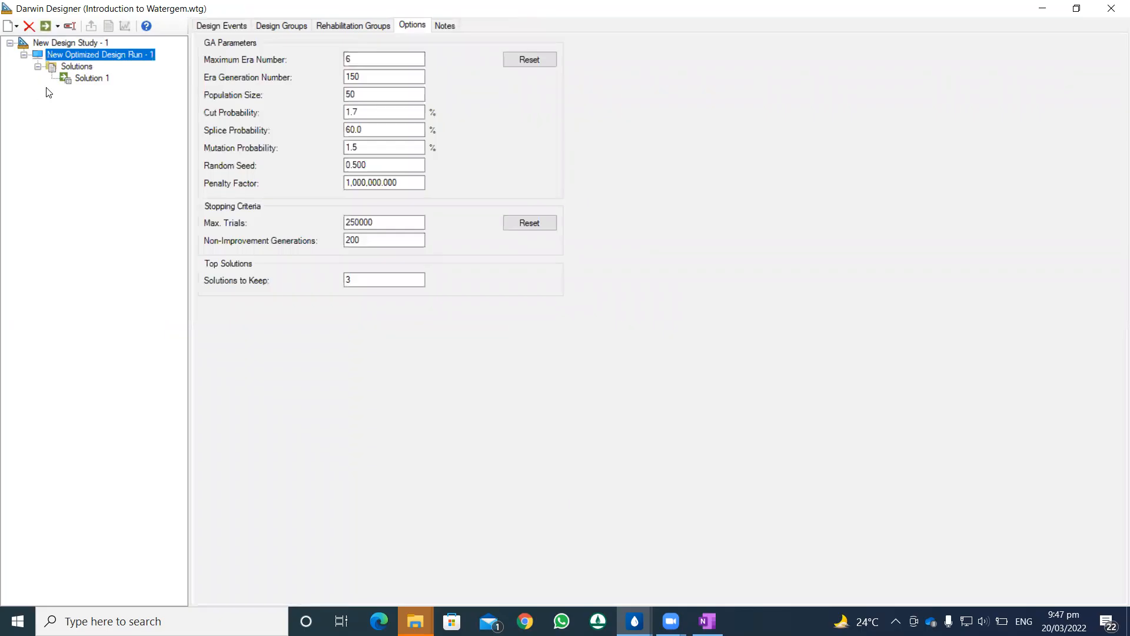
{"action": "left_click", "coordinate": [73, 67]}
{"action": "left_click", "coordinate": [84, 79]}
{"action": "left_click", "coordinate": [78, 55]}
{"action": "left_click", "coordinate": [329, 25]}
{"action": "left_click", "coordinate": [295, 26]}
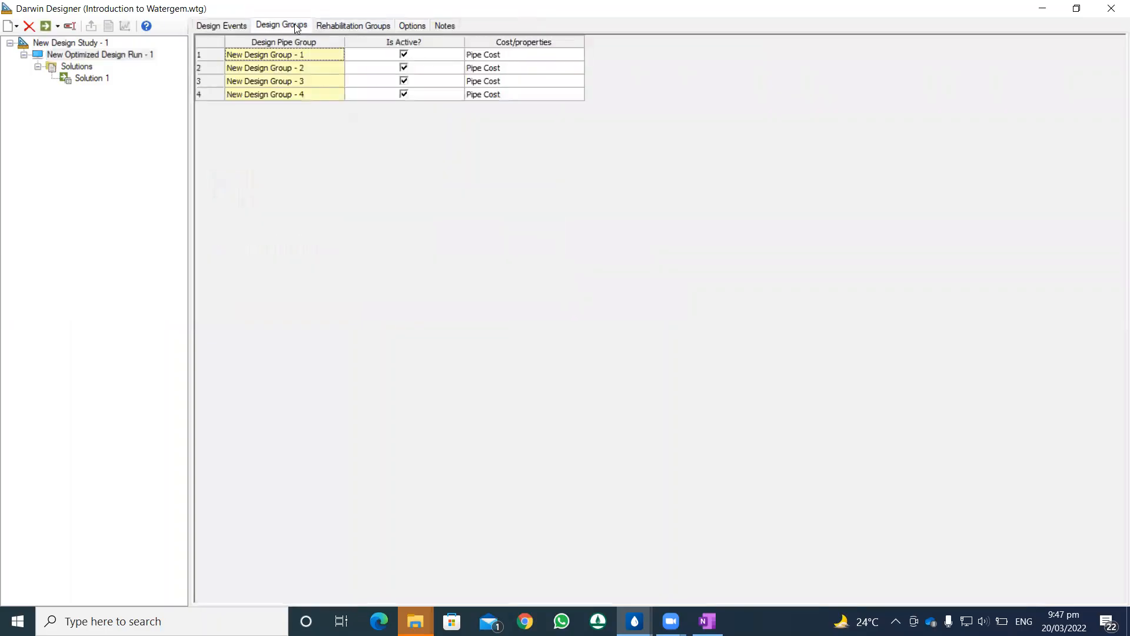
{"action": "left_click", "coordinate": [223, 25]}
Step: Compute New Optimized Design Run - 1 and display the simulated flow results of Solution 1
{"action": "left_click", "coordinate": [46, 26]}
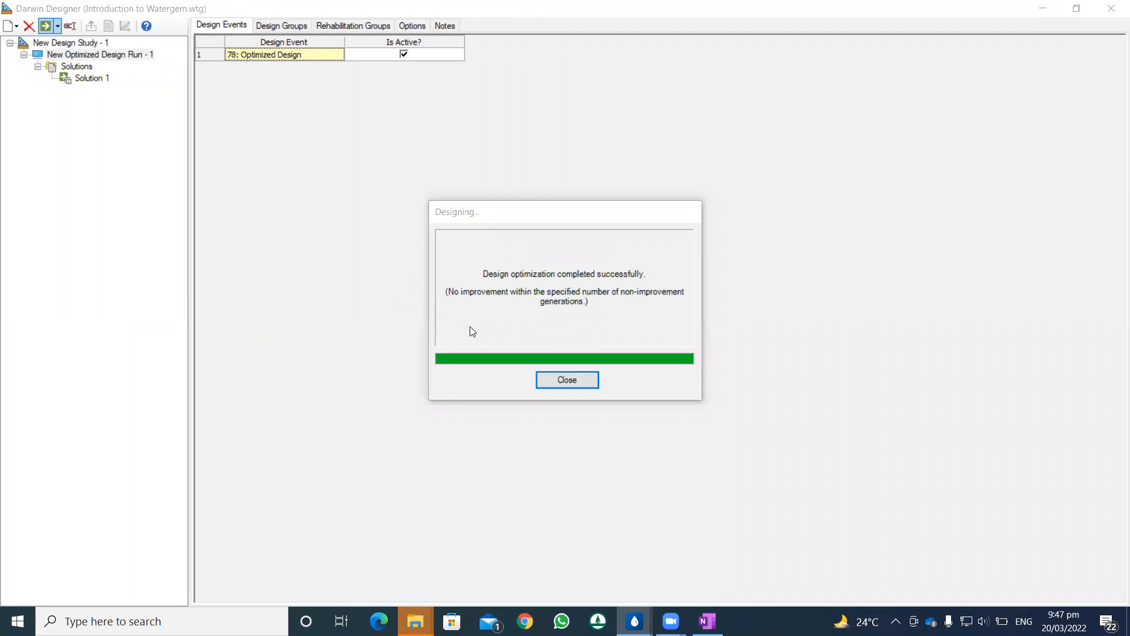
{"action": "left_click", "coordinate": [561, 379]}
{"action": "left_click", "coordinate": [94, 78]}
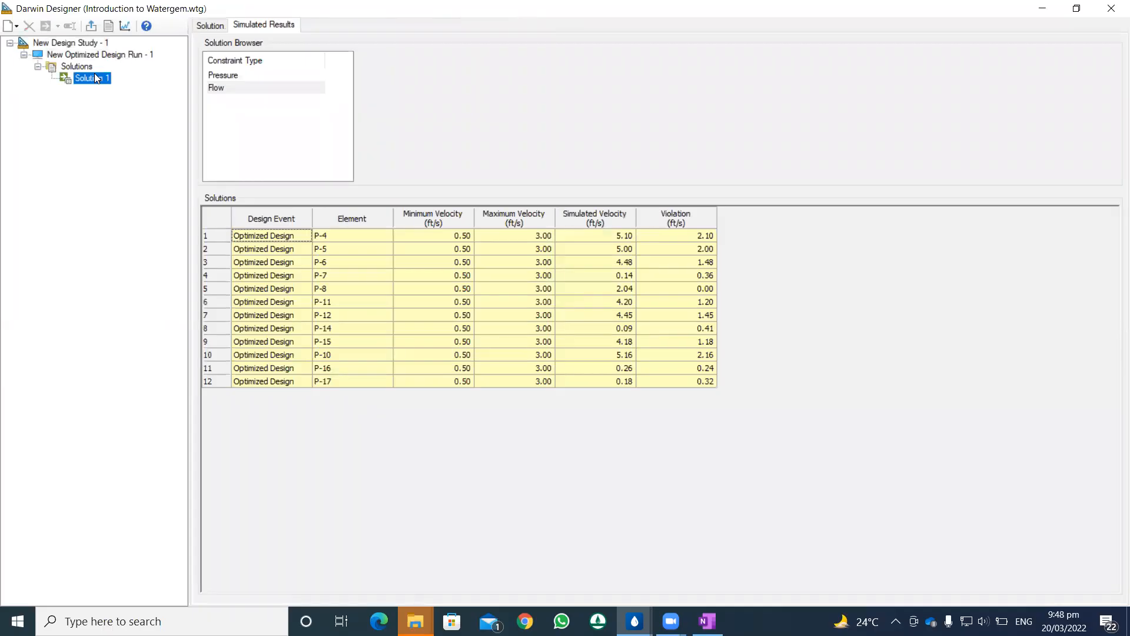
Step: Set the solutions to keep to 5 for New Optimized Design Run - 1 and compute the run again
{"action": "left_click", "coordinate": [88, 56]}
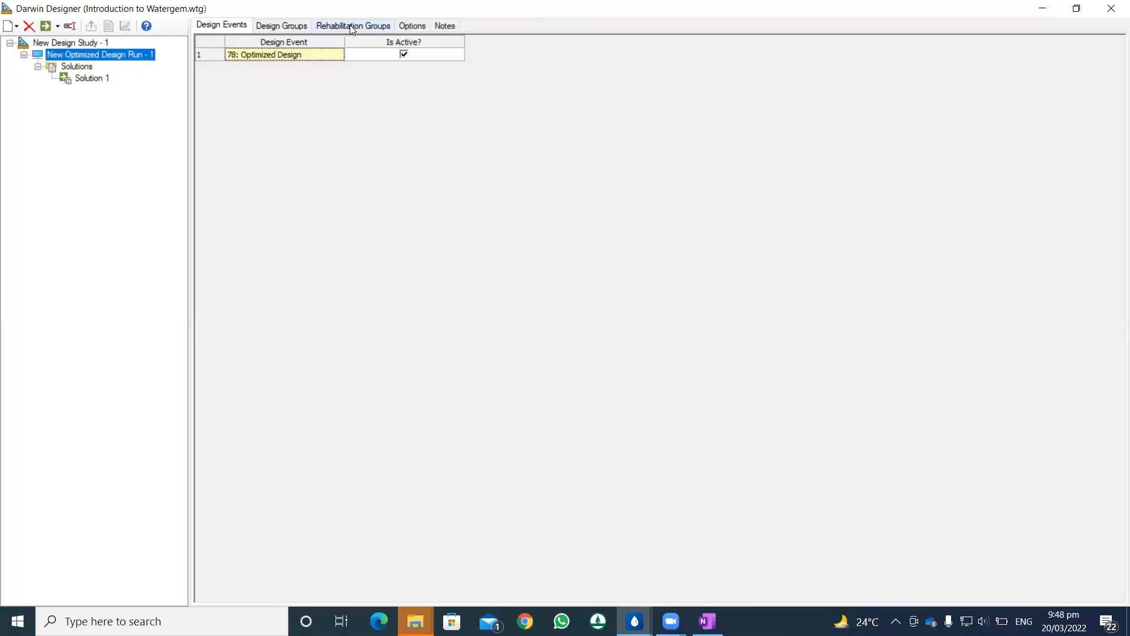
{"action": "left_click", "coordinate": [97, 43]}
{"action": "left_click", "coordinate": [87, 56]}
{"action": "left_click", "coordinate": [411, 26]}
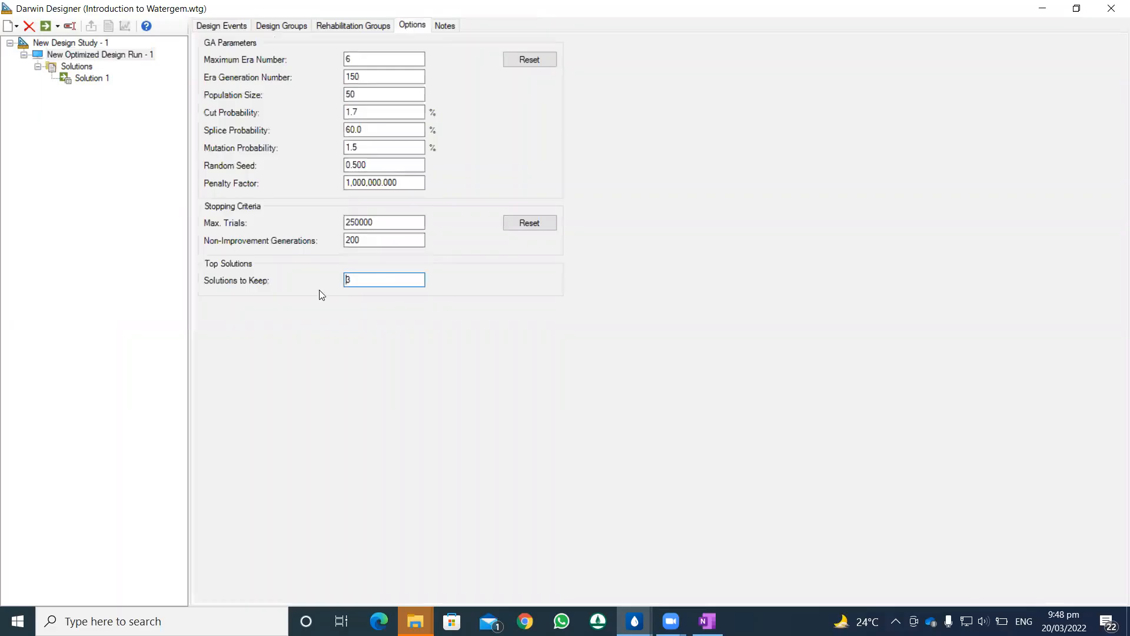
{"action": "left_click_drag", "start_coordinate": [369, 281], "coordinate": [339, 282]}
{"action": "type", "text": "5"}
{"action": "left_click", "coordinate": [45, 26]}
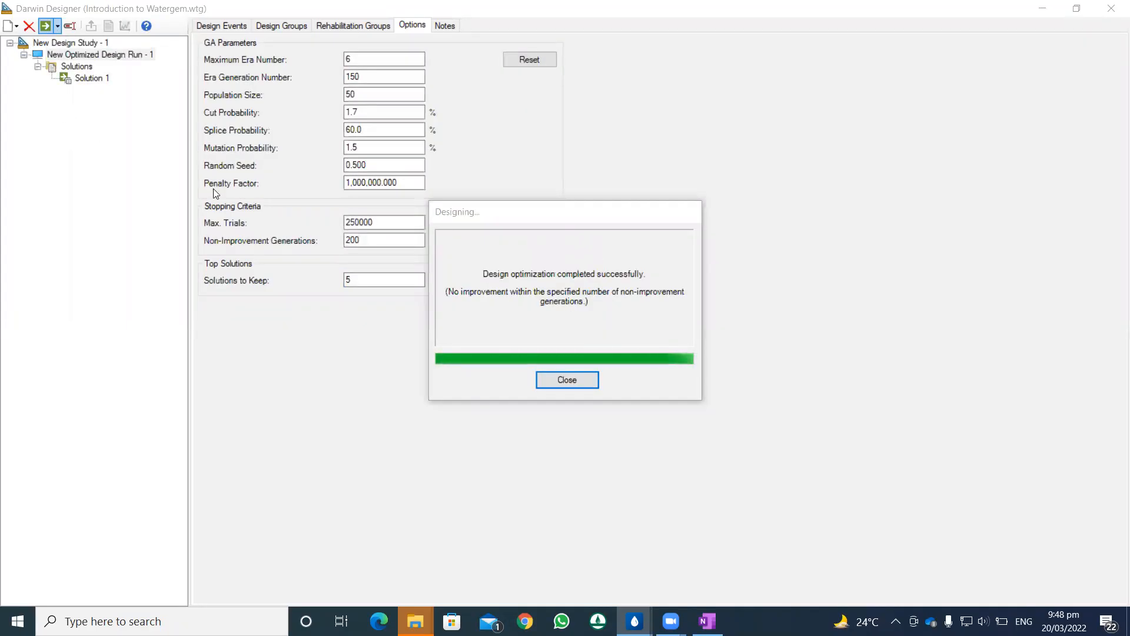
{"action": "left_click", "coordinate": [553, 377]}
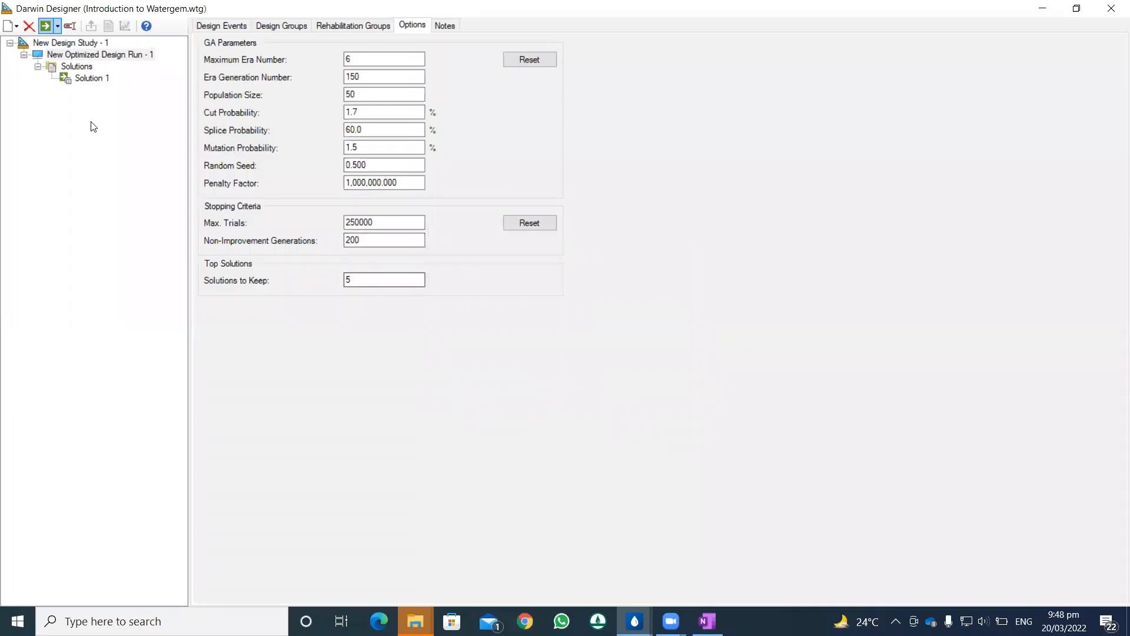
Step: Review the total cost, simulated pressures, pipe velocities and design group diameters of Solution 1
{"action": "left_click", "coordinate": [77, 66]}
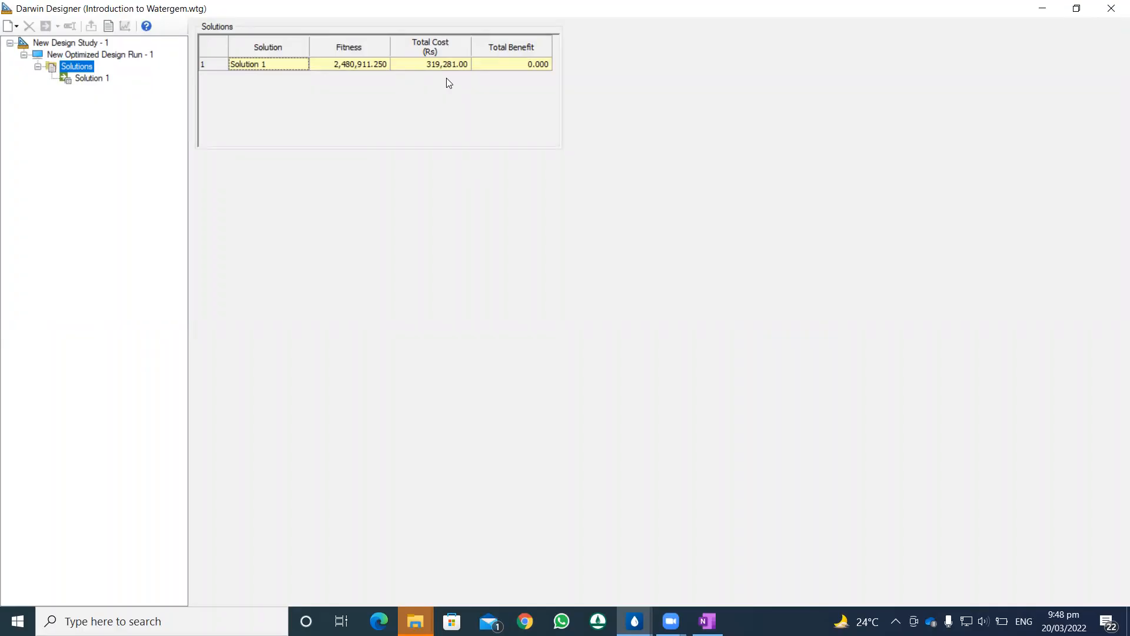
{"action": "left_click", "coordinate": [81, 82]}
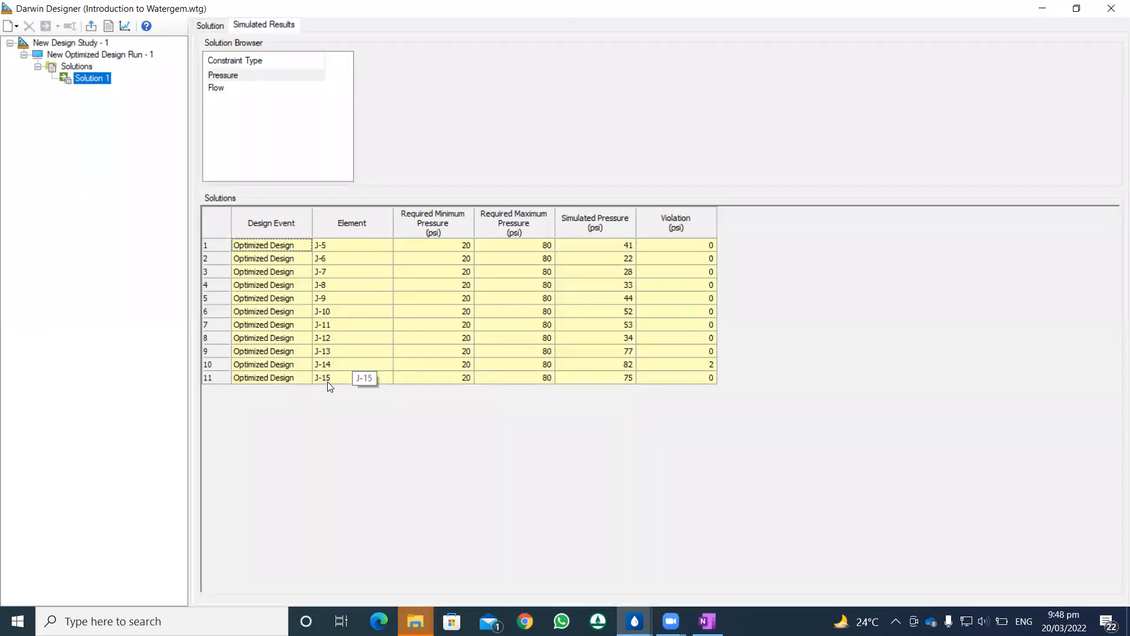
{"action": "left_click", "coordinate": [213, 88]}
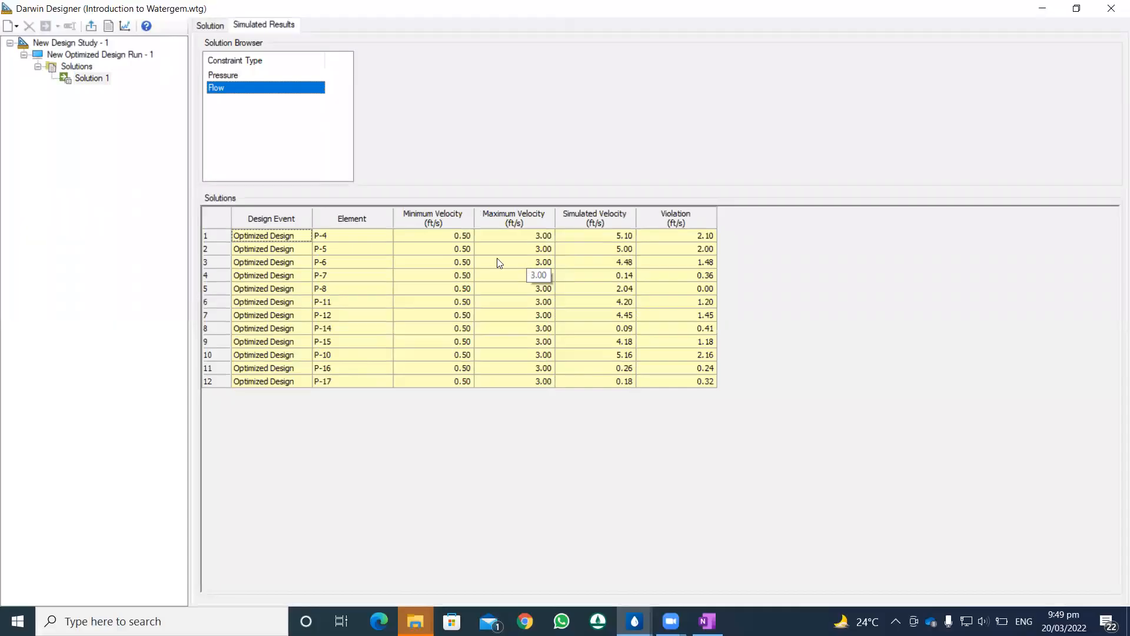
{"action": "left_click", "coordinate": [200, 27]}
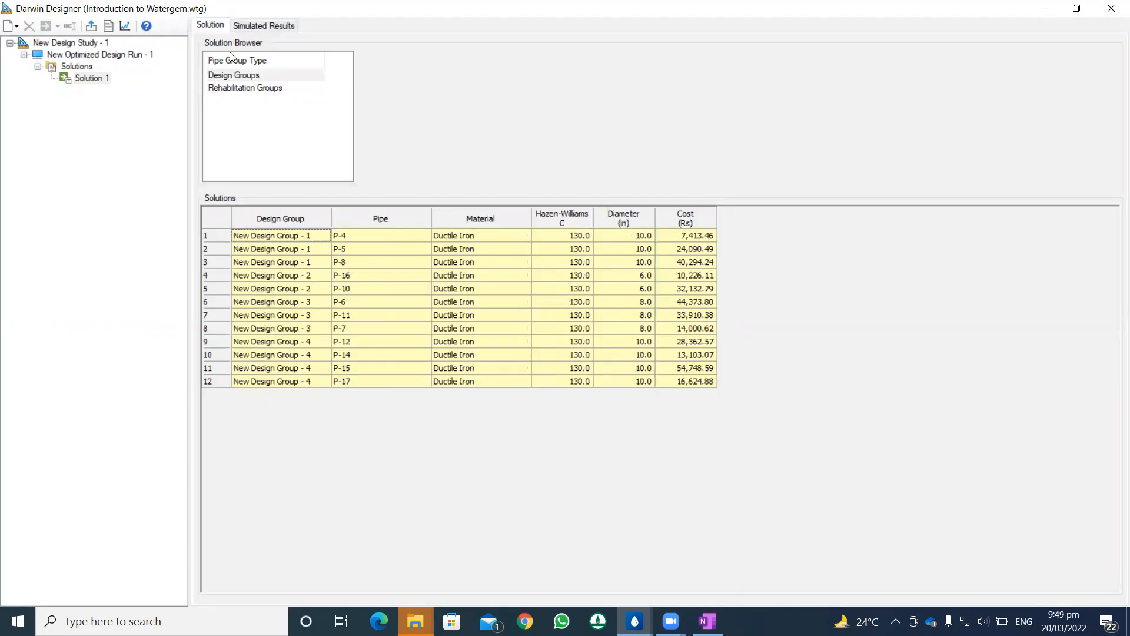
Step: Export Solution 1 as scenario Fire Flow Analysis, using the scenario name for alternatives and including the physical alternative
{"action": "left_click", "coordinate": [94, 28]}
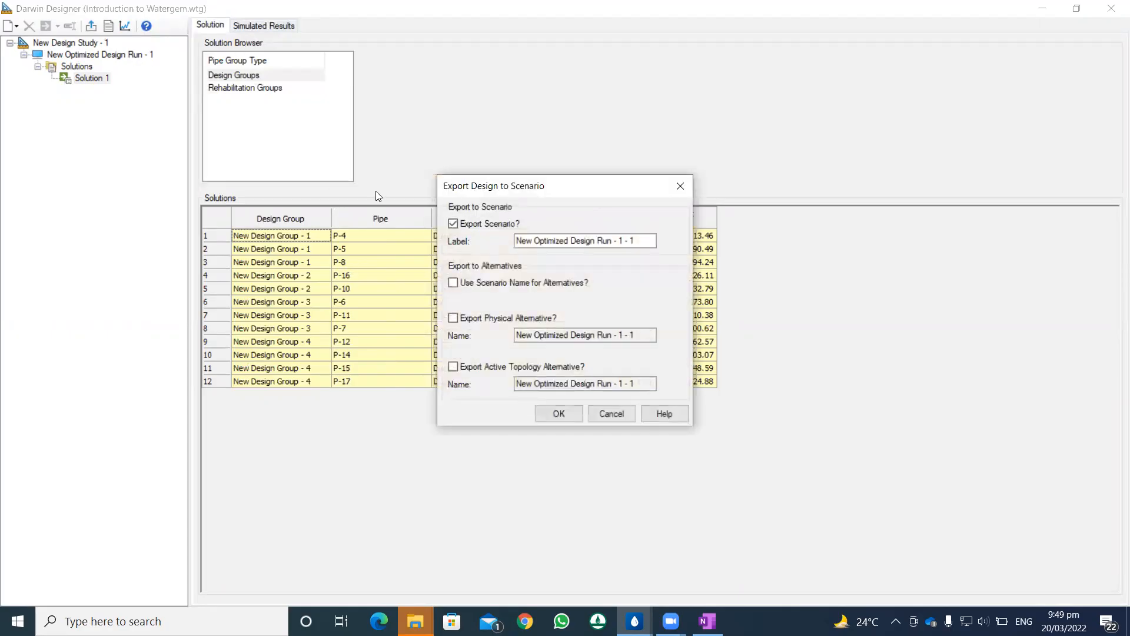
{"action": "left_click_drag", "start_coordinate": [516, 241], "coordinate": [630, 242]}
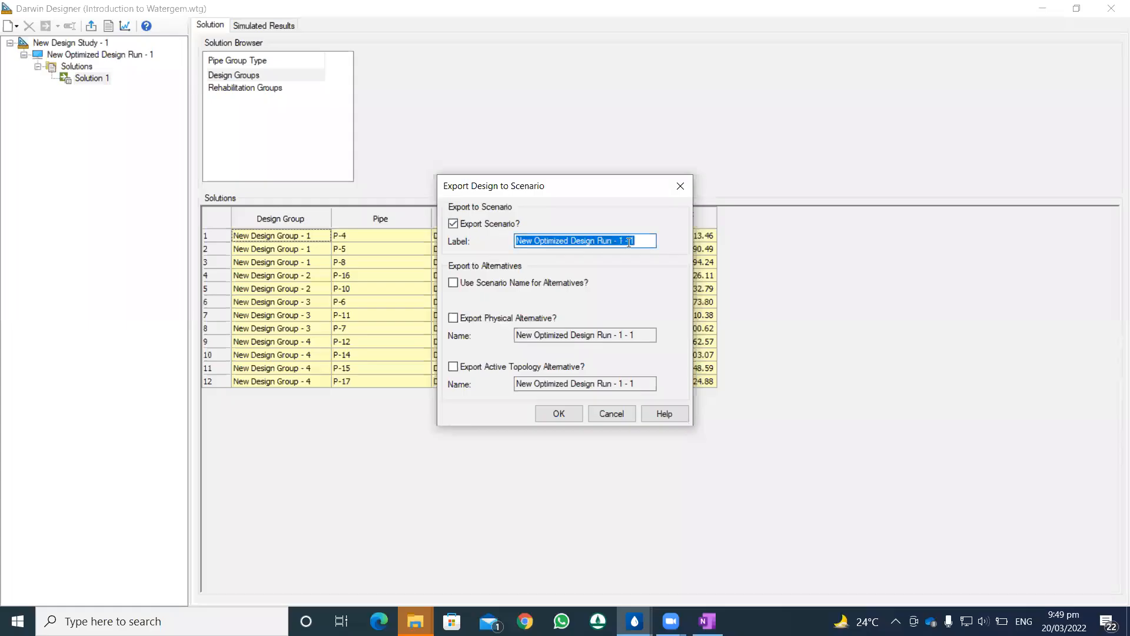
{"action": "type", "text": "F"}
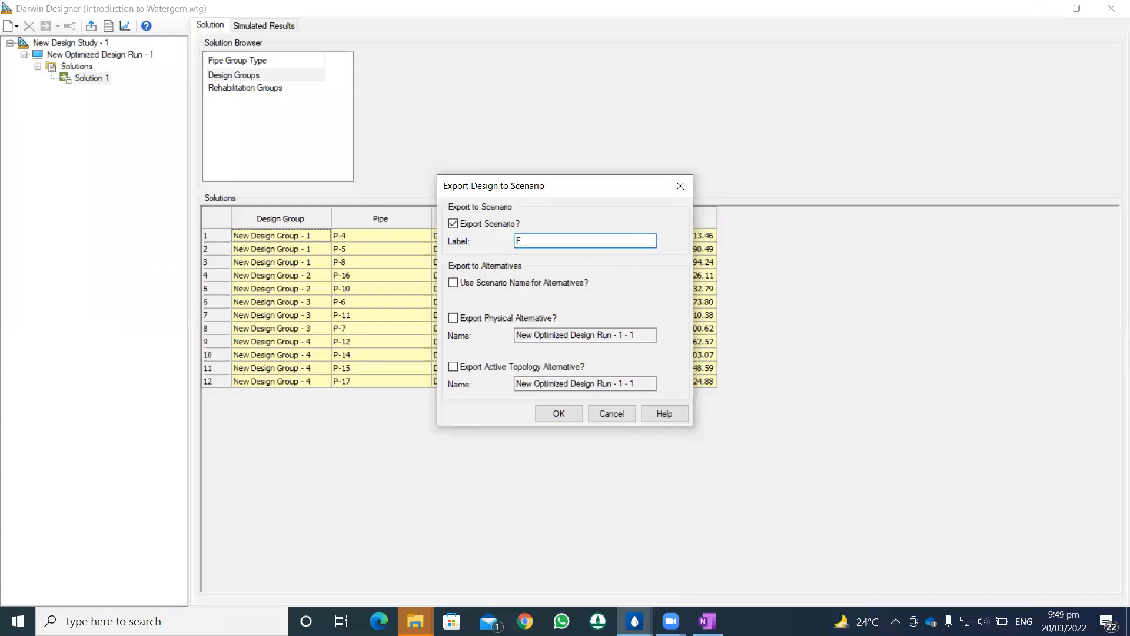
{"action": "type", "text": "ire Flow Analysis"}
{"action": "left_click", "coordinate": [540, 283]}
{"action": "left_click", "coordinate": [521, 319]}
{"action": "left_click", "coordinate": [558, 413]}
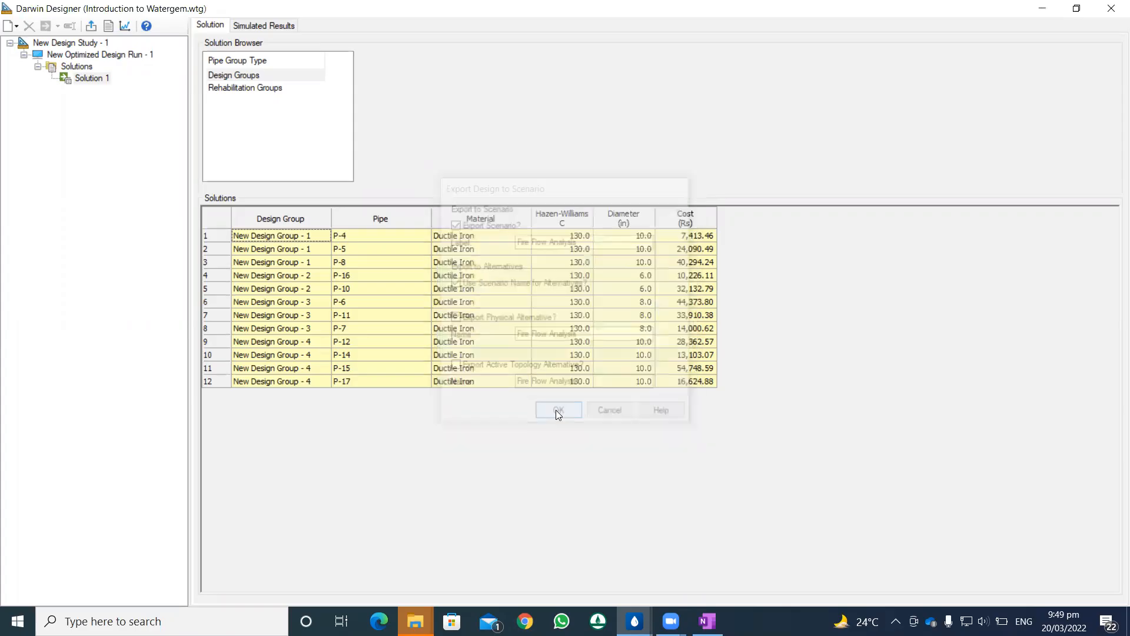
Step: Make Fire Flow Analysis the current scenario in the WaterGEMS model and compute it, dismissing the calculation summary
{"action": "left_click", "coordinate": [1043, 8]}
{"action": "left_click", "coordinate": [328, 148]}
{"action": "left_click", "coordinate": [315, 203]}
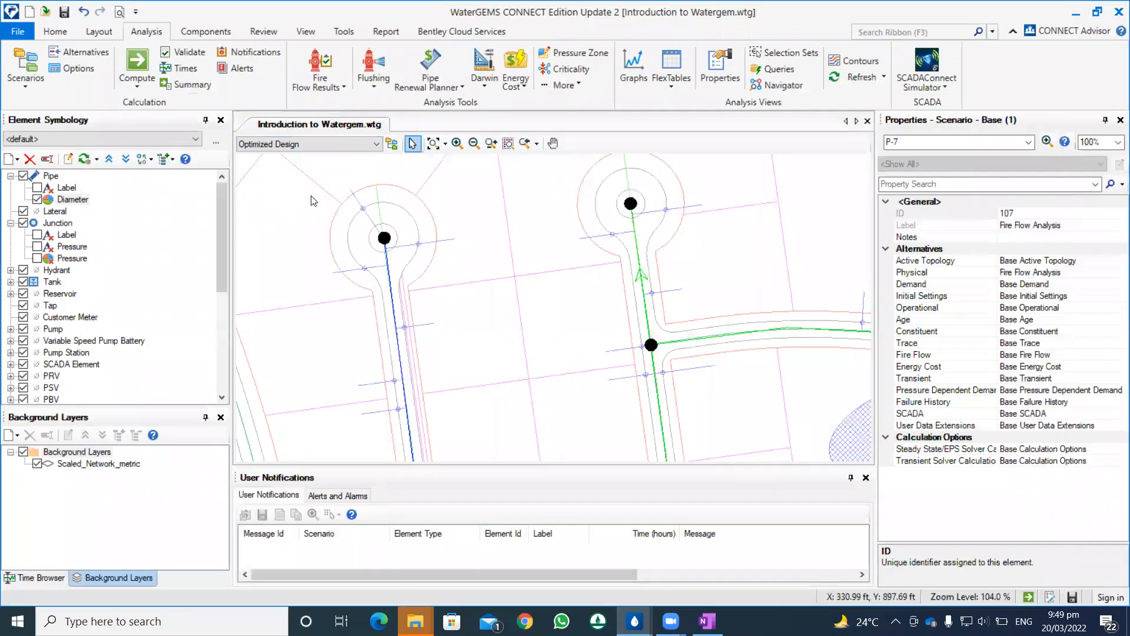
{"action": "left_click", "coordinate": [140, 62]}
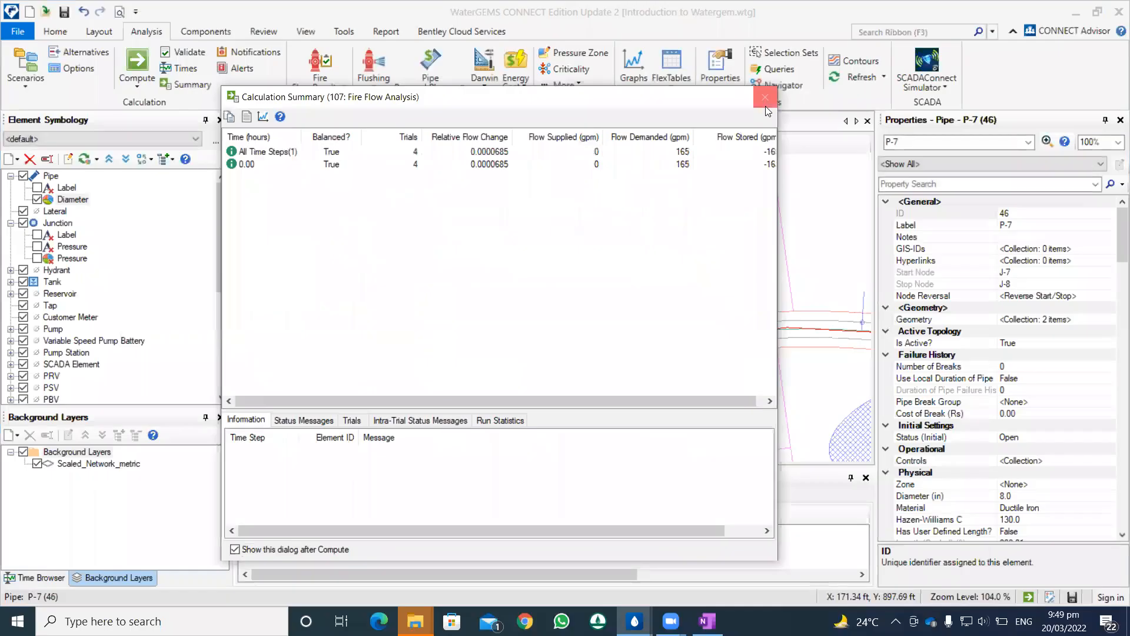
{"action": "left_click", "coordinate": [765, 96]}
Step: Inspect the network drawing and check the diameters of pipes P-6, P-5 and P-8 in their properties
{"action": "scroll", "coordinate": [668, 267], "scroll_direction": "down", "scroll_amount": 1}
{"action": "left_click_drag", "start_coordinate": [677, 269], "coordinate": [423, 199]}
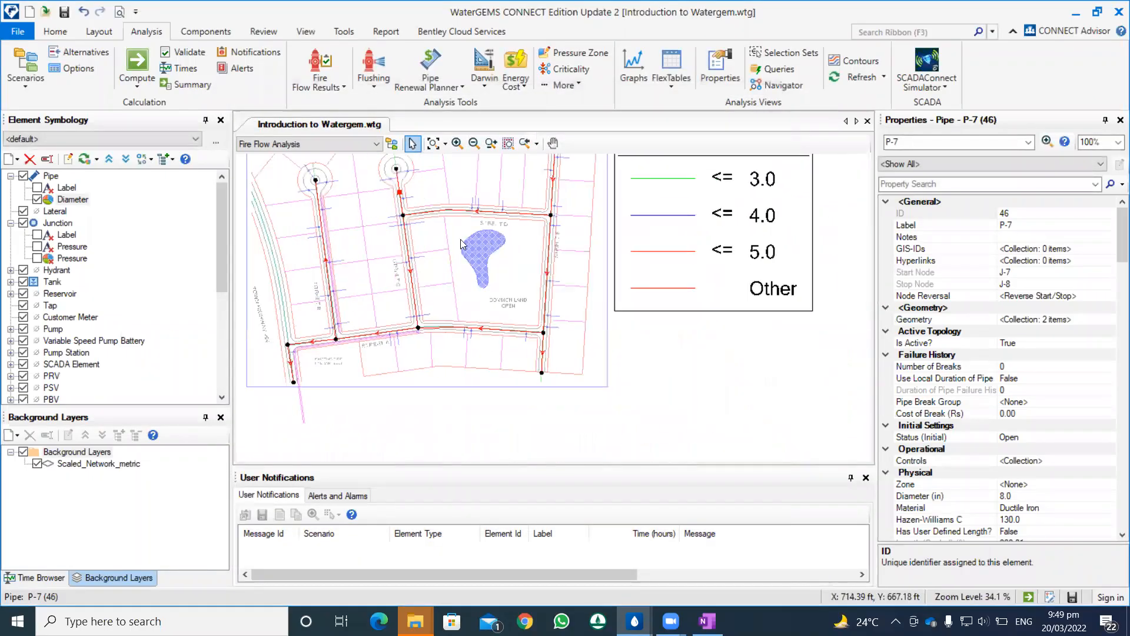
{"action": "scroll", "coordinate": [445, 252], "scroll_direction": "down", "scroll_amount": 1}
{"action": "left_click_drag", "start_coordinate": [729, 390], "coordinate": [673, 338]}
{"action": "scroll", "coordinate": [673, 353], "scroll_direction": "down", "scroll_amount": 1}
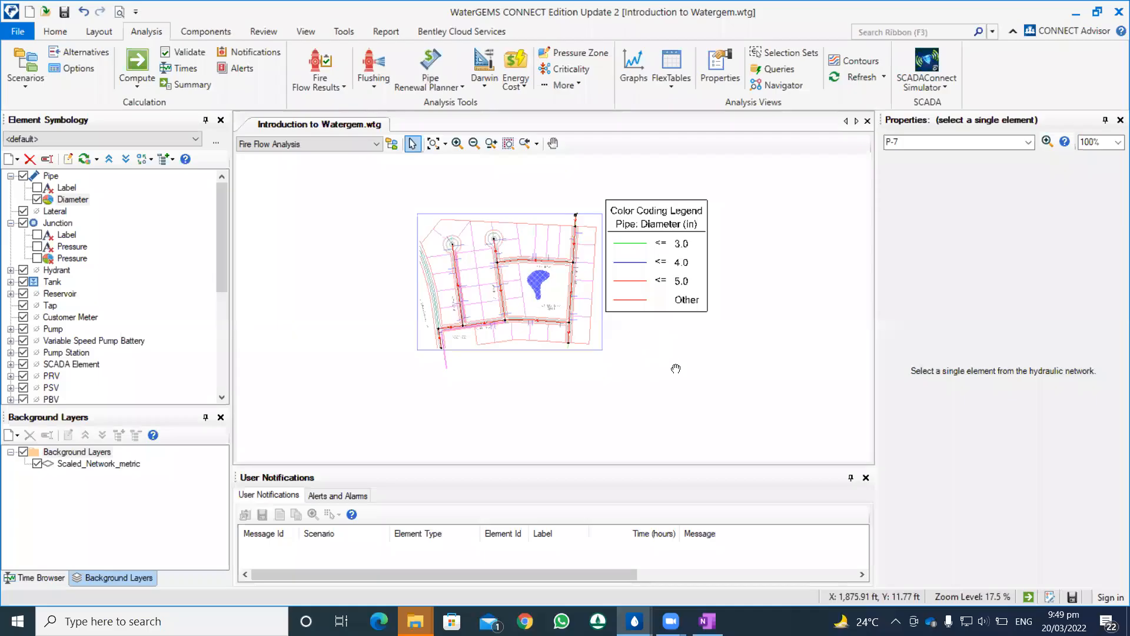
{"action": "scroll", "coordinate": [686, 376], "scroll_direction": "down", "scroll_amount": 1}
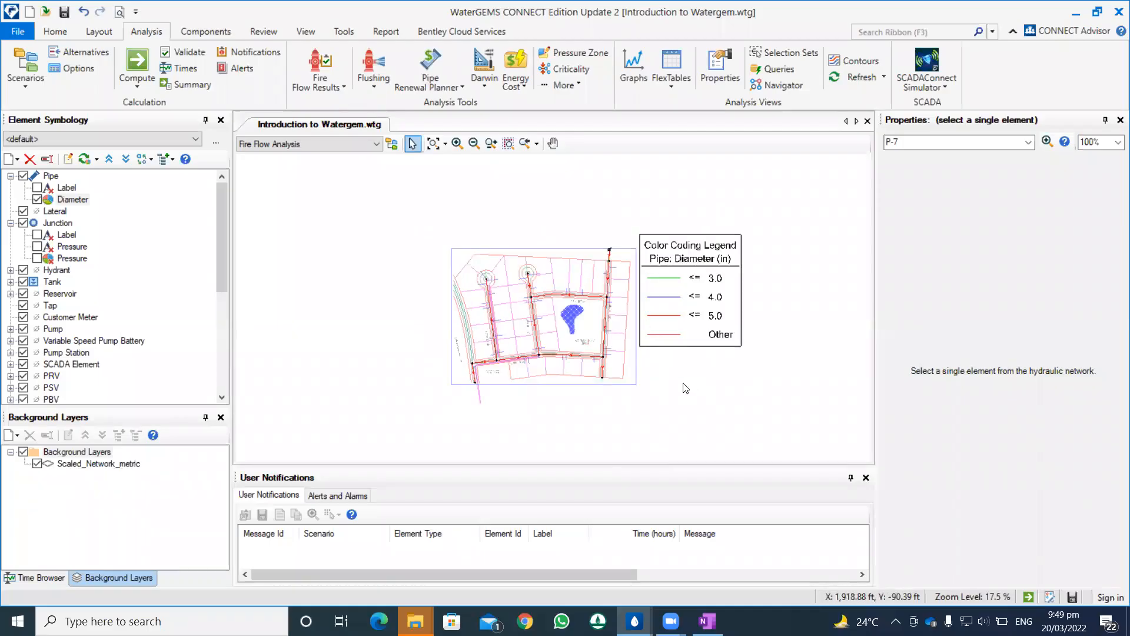
{"action": "left_click", "coordinate": [68, 34]}
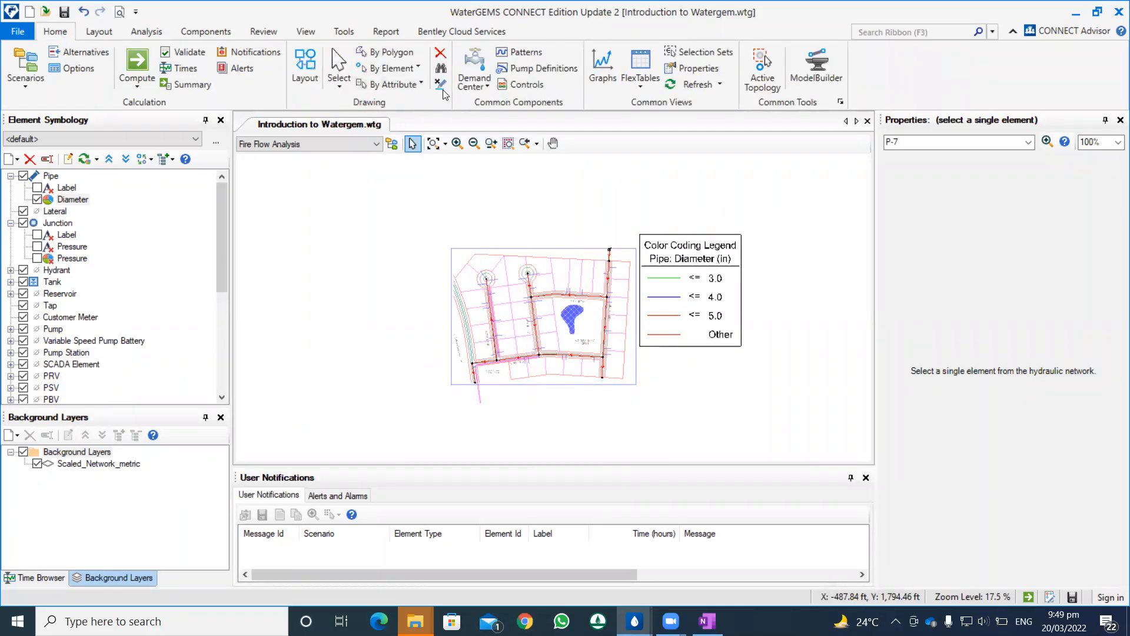
{"action": "left_click", "coordinate": [339, 85]}
{"action": "left_click", "coordinate": [365, 157]}
{"action": "scroll", "coordinate": [547, 318], "scroll_direction": "up", "scroll_amount": 4}
{"action": "scroll", "coordinate": [547, 321], "scroll_direction": "down", "scroll_amount": 2}
{"action": "left_click_drag", "start_coordinate": [547, 321], "coordinate": [464, 258]}
{"action": "scroll", "coordinate": [464, 257], "scroll_direction": "up", "scroll_amount": 2}
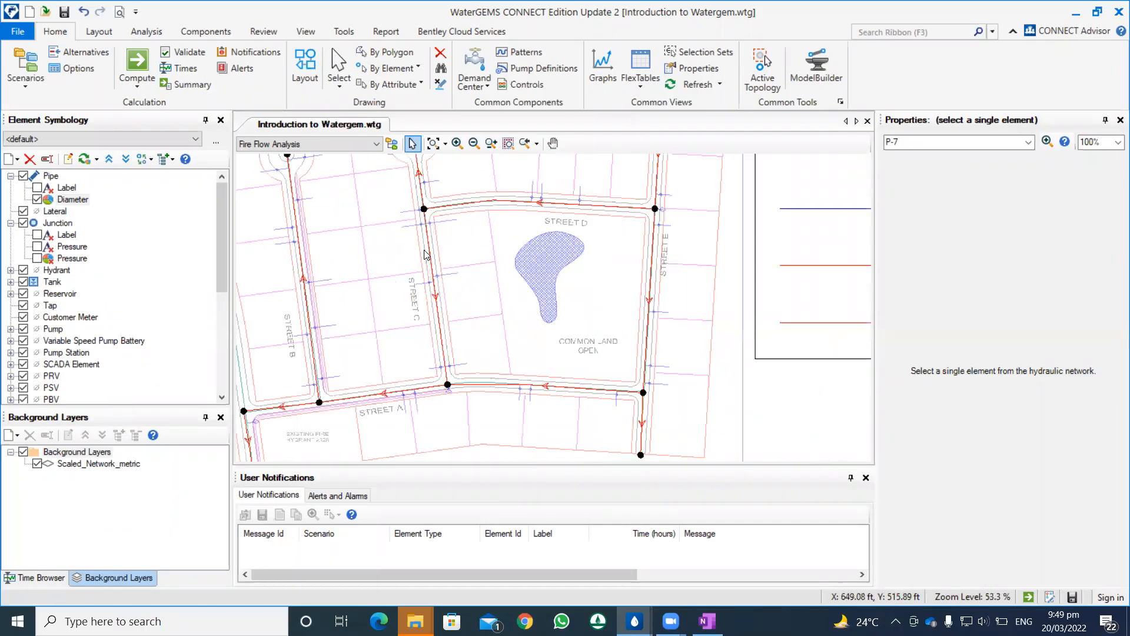
{"action": "scroll", "coordinate": [458, 241], "scroll_direction": "down", "scroll_amount": 1}
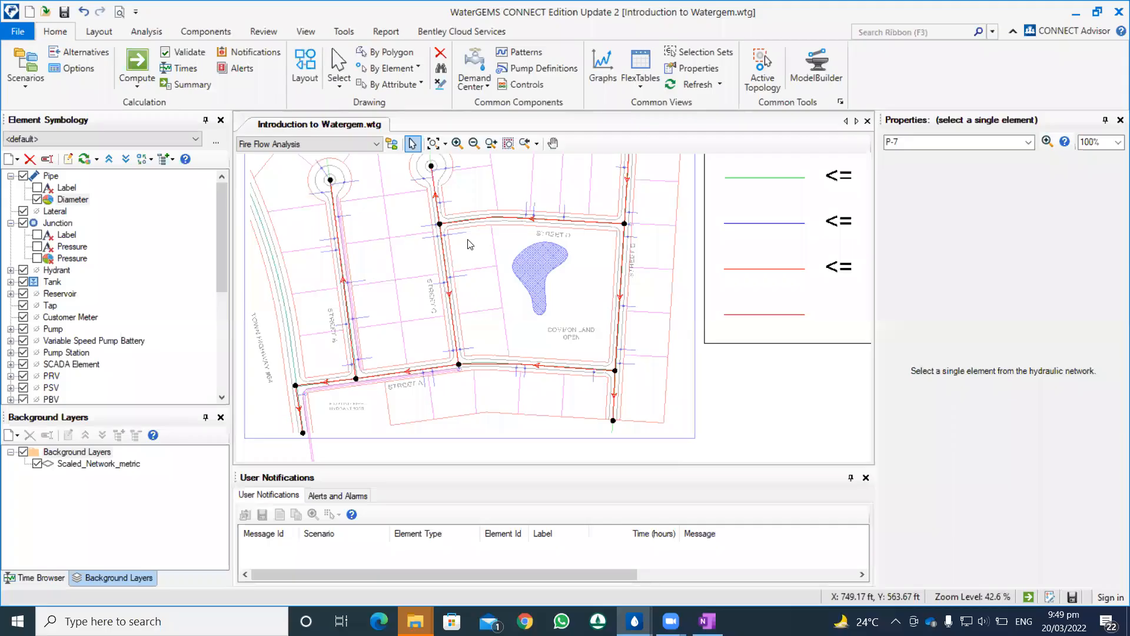
{"action": "left_click_drag", "start_coordinate": [473, 243], "coordinate": [469, 255]}
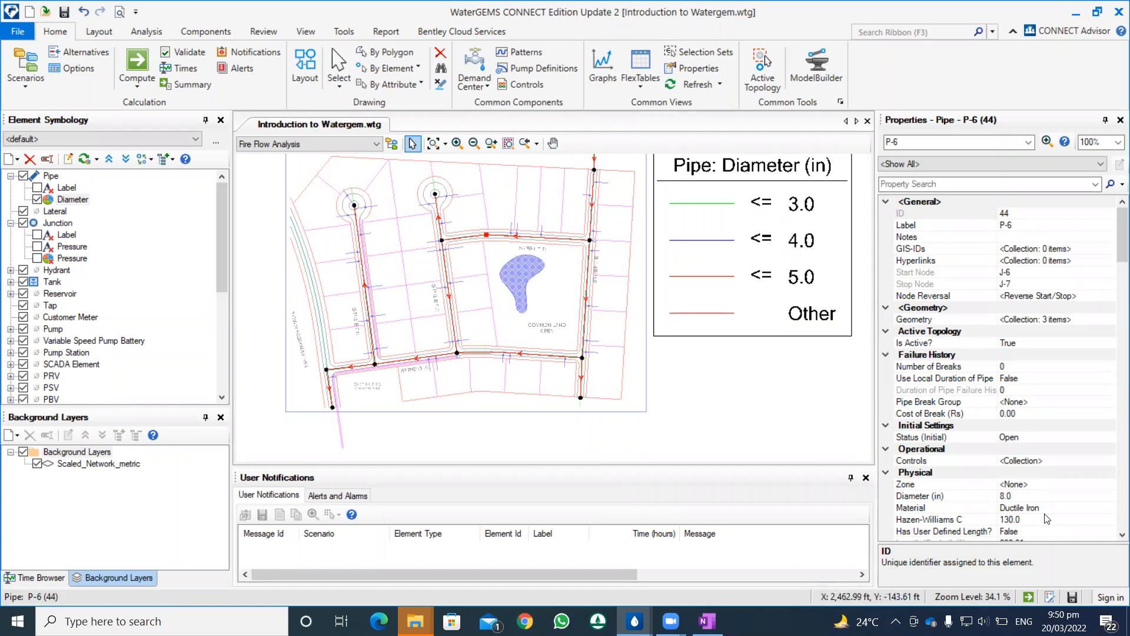
{"action": "left_click", "coordinate": [595, 215]}
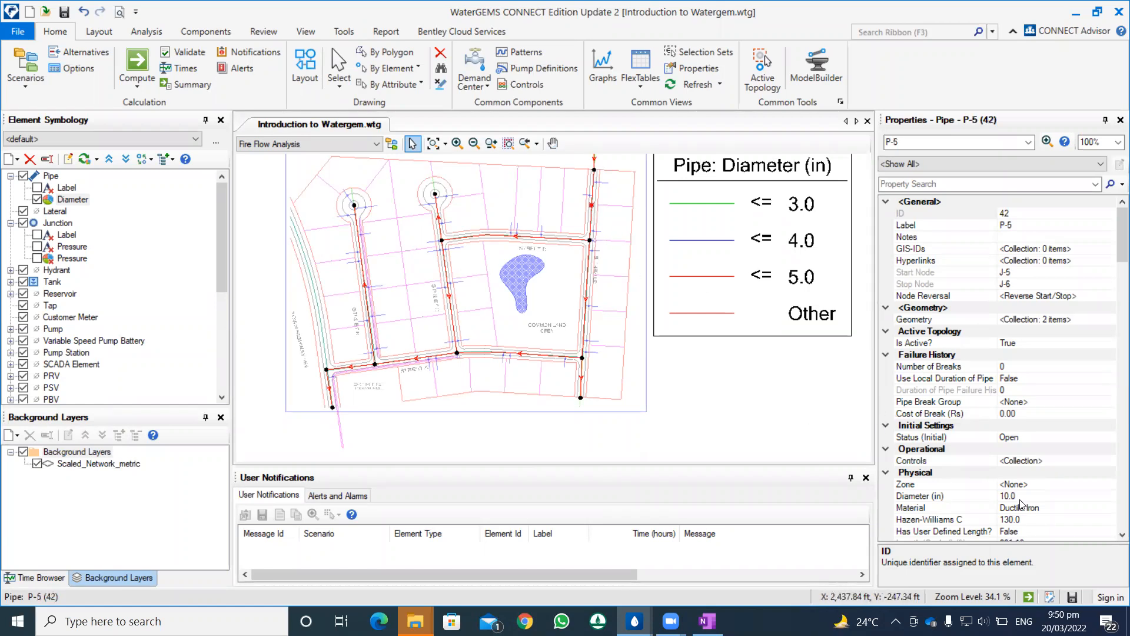
{"action": "left_click", "coordinate": [585, 269]}
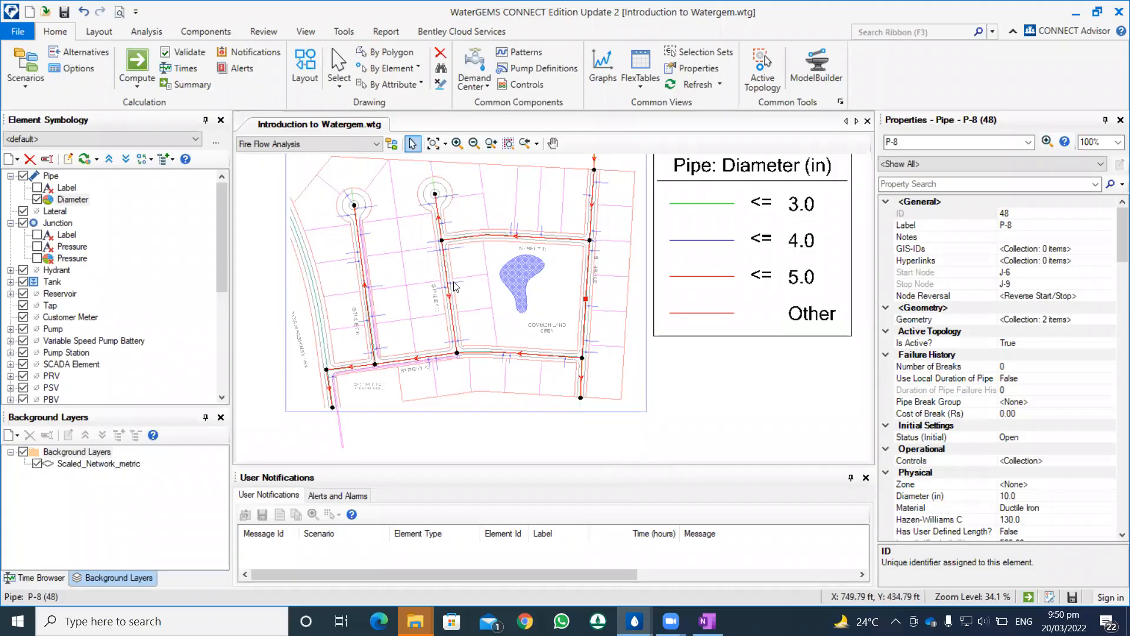
{"action": "right_click", "coordinate": [73, 203]}
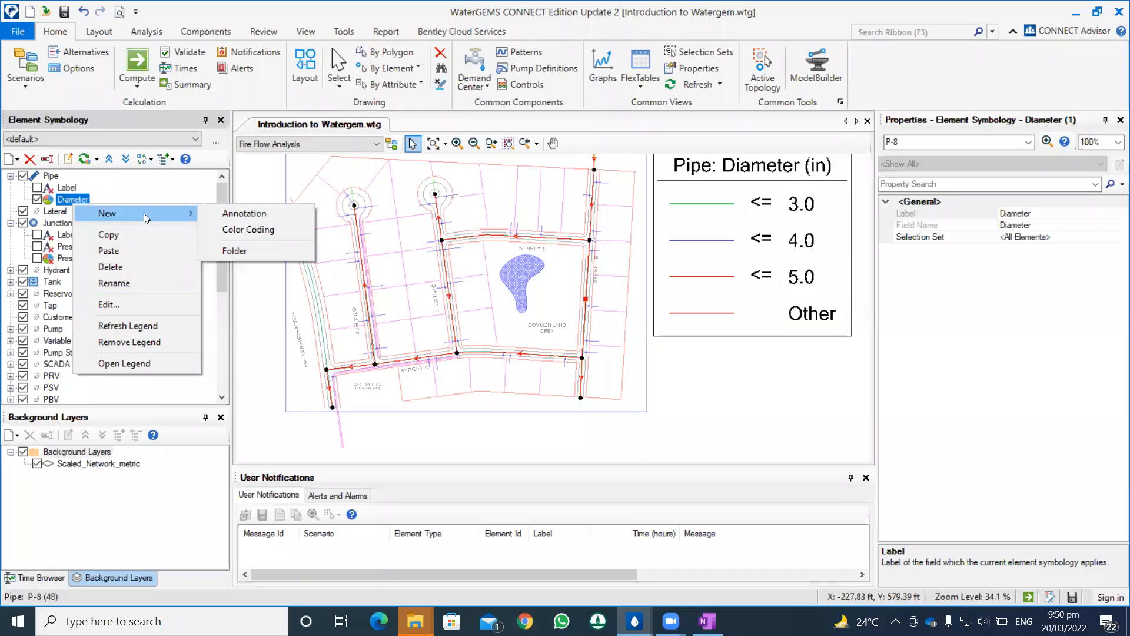
{"action": "left_click", "coordinate": [254, 230]}
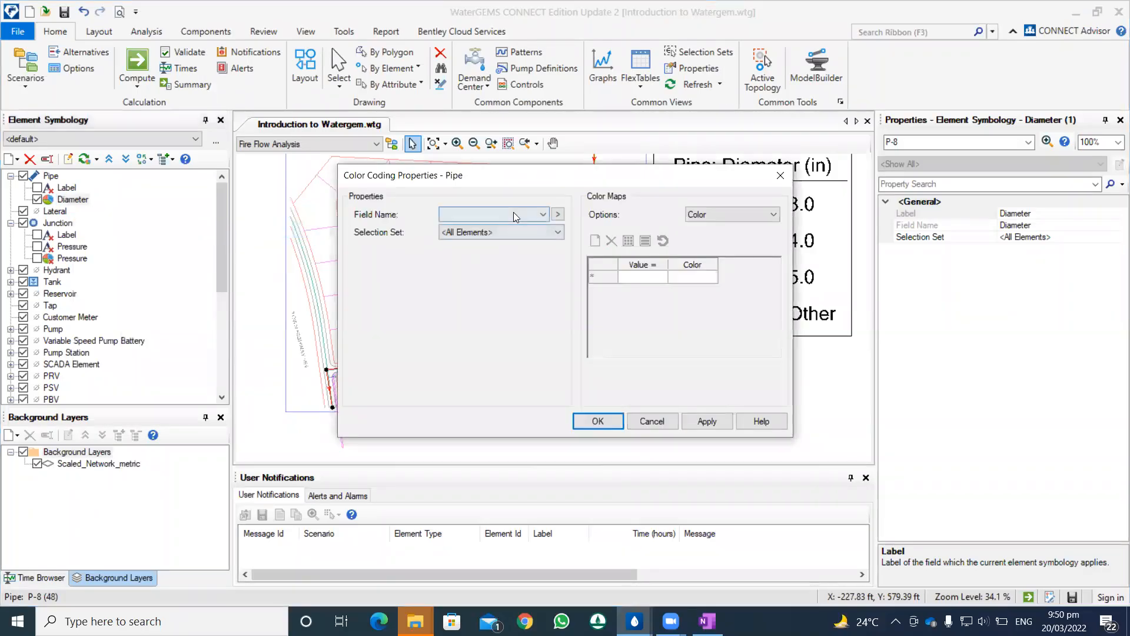
{"action": "left_click", "coordinate": [495, 215]}
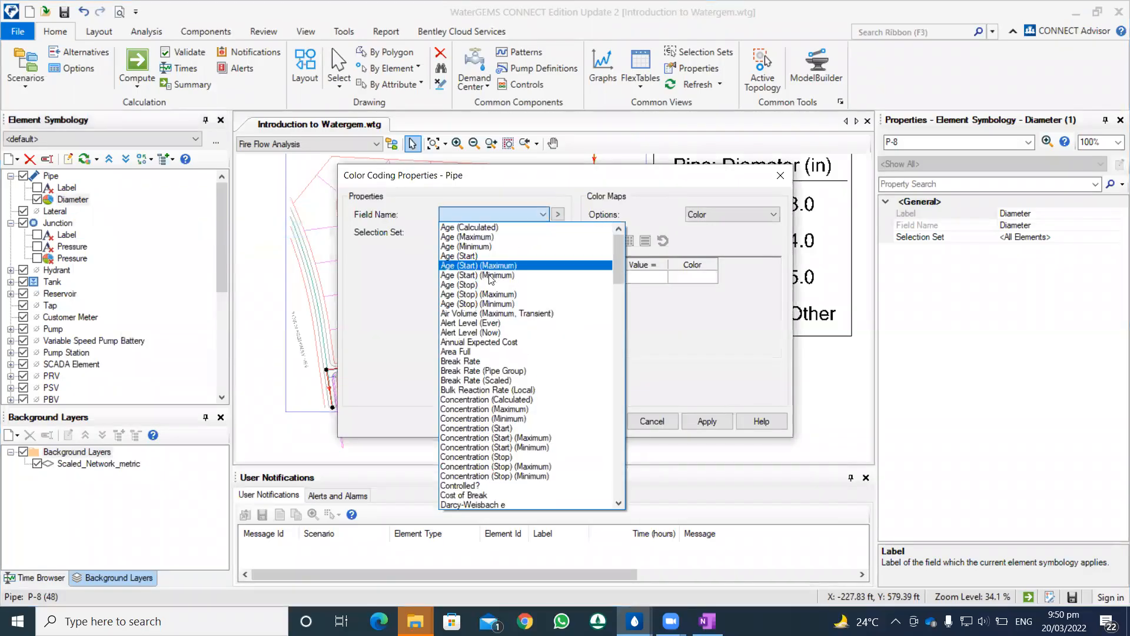
{"action": "left_click", "coordinate": [781, 198]}
{"action": "left_click", "coordinate": [781, 176]}
Step: Edit the pipe Diameter color coding to the calculated range of 6.0 to 10.0 in with 5 steps and initialize its color map
{"action": "left_click", "coordinate": [104, 300]}
{"action": "double_click", "coordinate": [465, 312]}
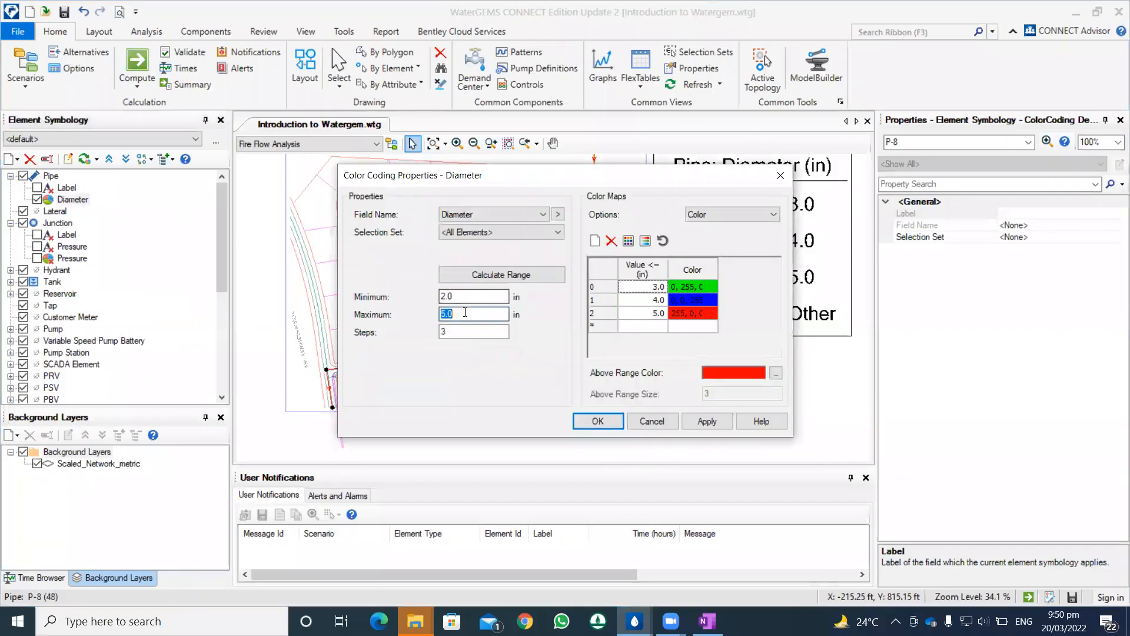
{"action": "type", "text": "10"}
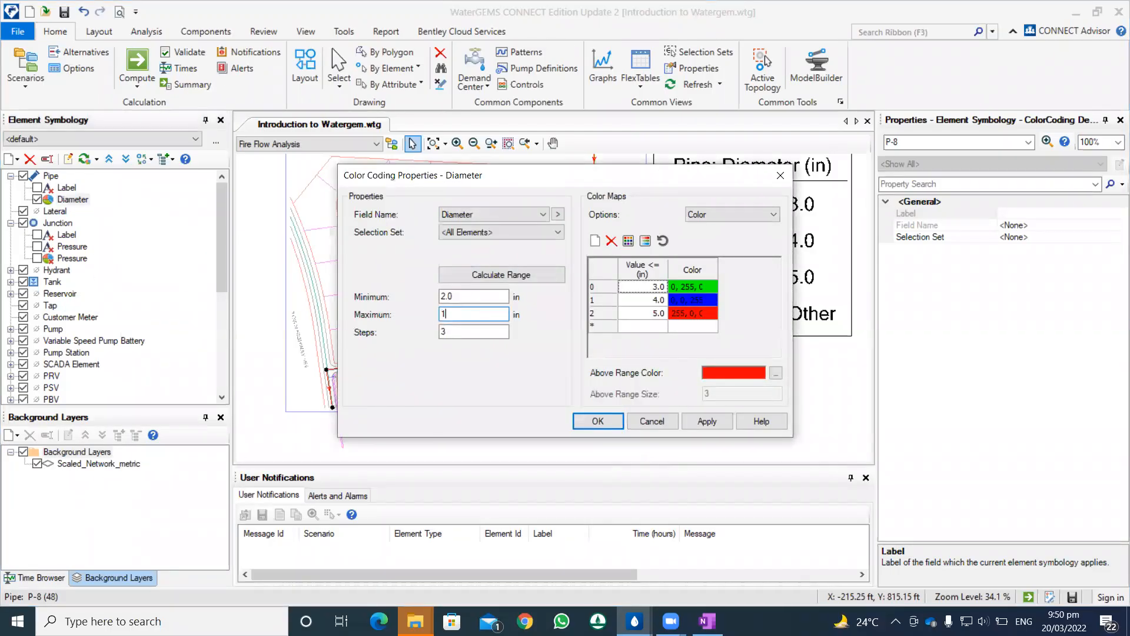
{"action": "double_click", "coordinate": [471, 331]}
{"action": "type", "text": "5"}
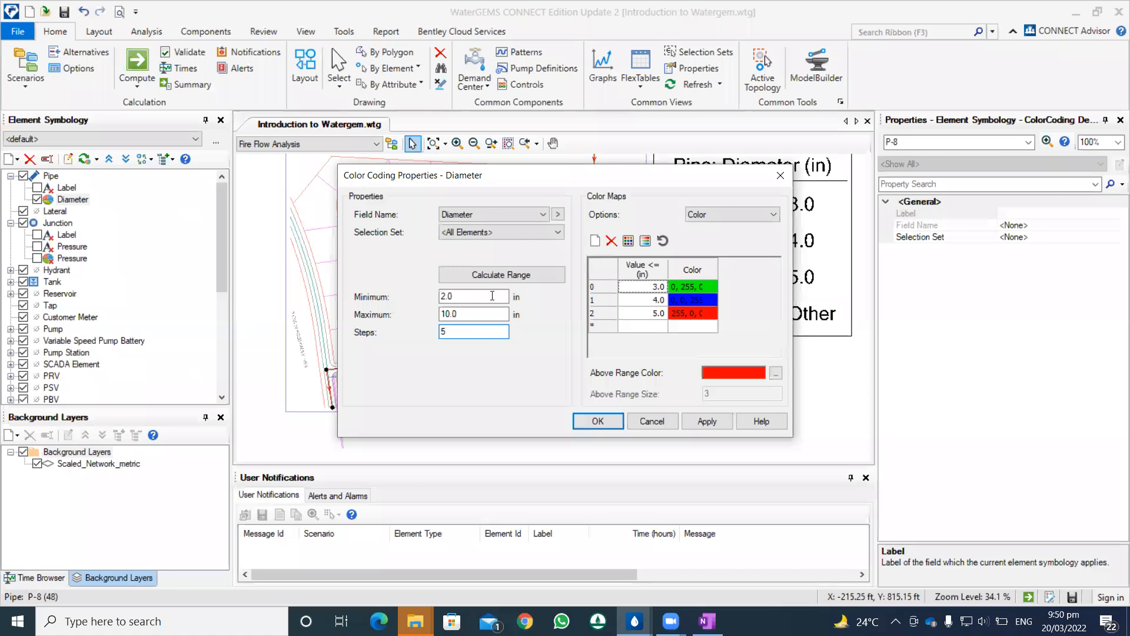
{"action": "left_click", "coordinate": [512, 273]}
{"action": "left_click", "coordinate": [509, 293]}
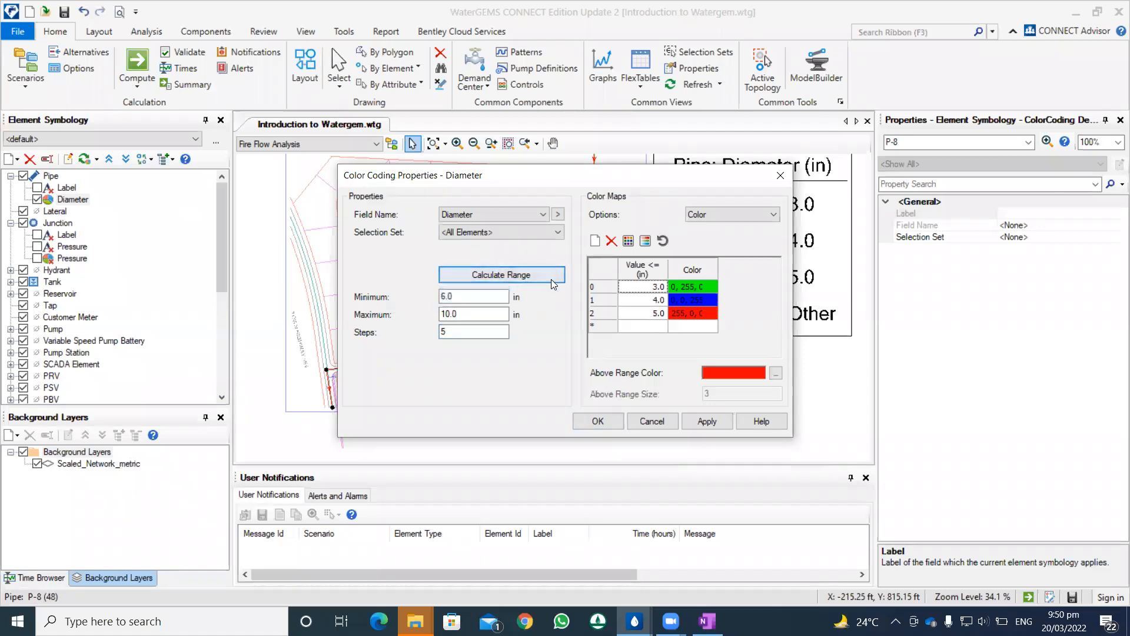
{"action": "double_click", "coordinate": [494, 296]}
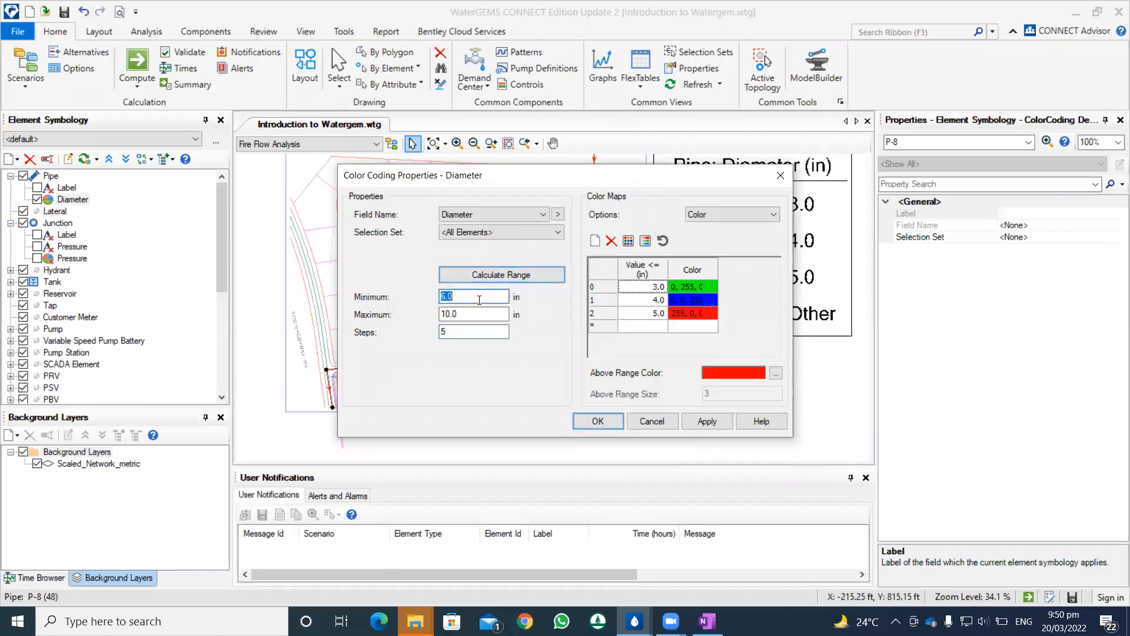
{"action": "left_click", "coordinate": [629, 242]}
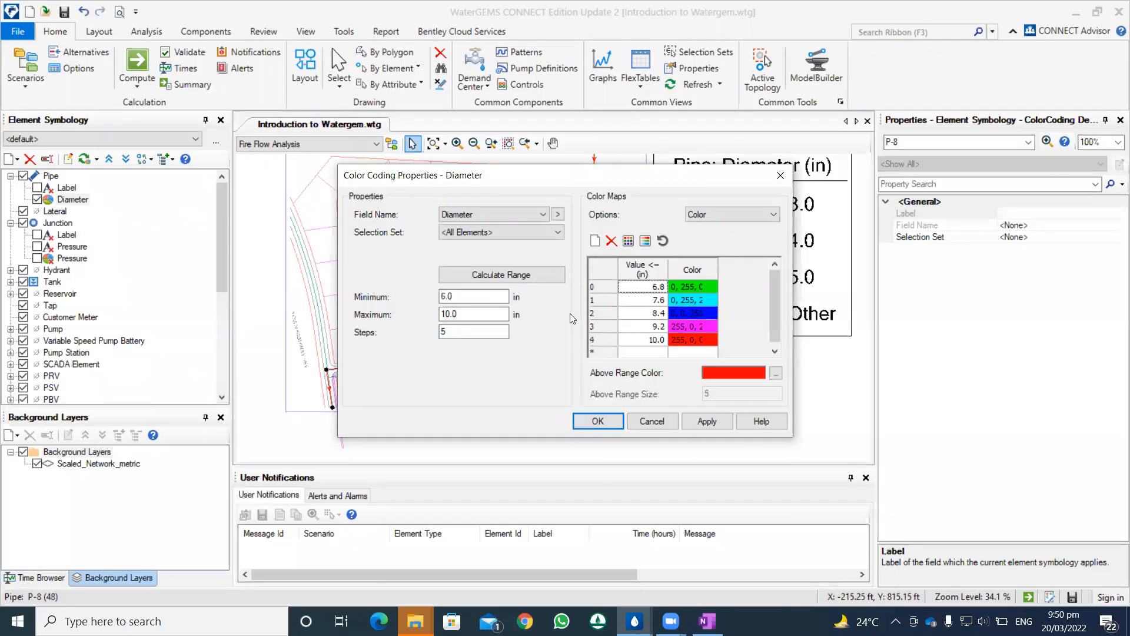
Step: Set the diameter color coding to 4 steps, reinitialize the color map and apply it to the pipes
{"action": "double_click", "coordinate": [465, 331]}
{"action": "type", "text": "4"}
{"action": "left_click", "coordinate": [628, 241]}
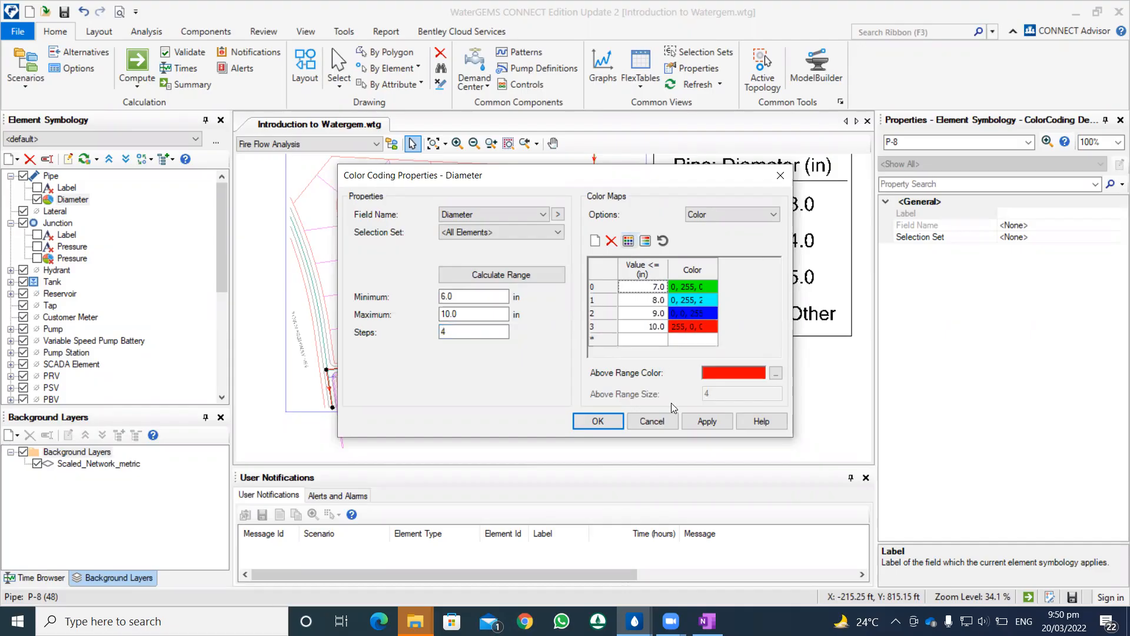
{"action": "left_click", "coordinate": [707, 421]}
{"action": "left_click", "coordinate": [597, 421]}
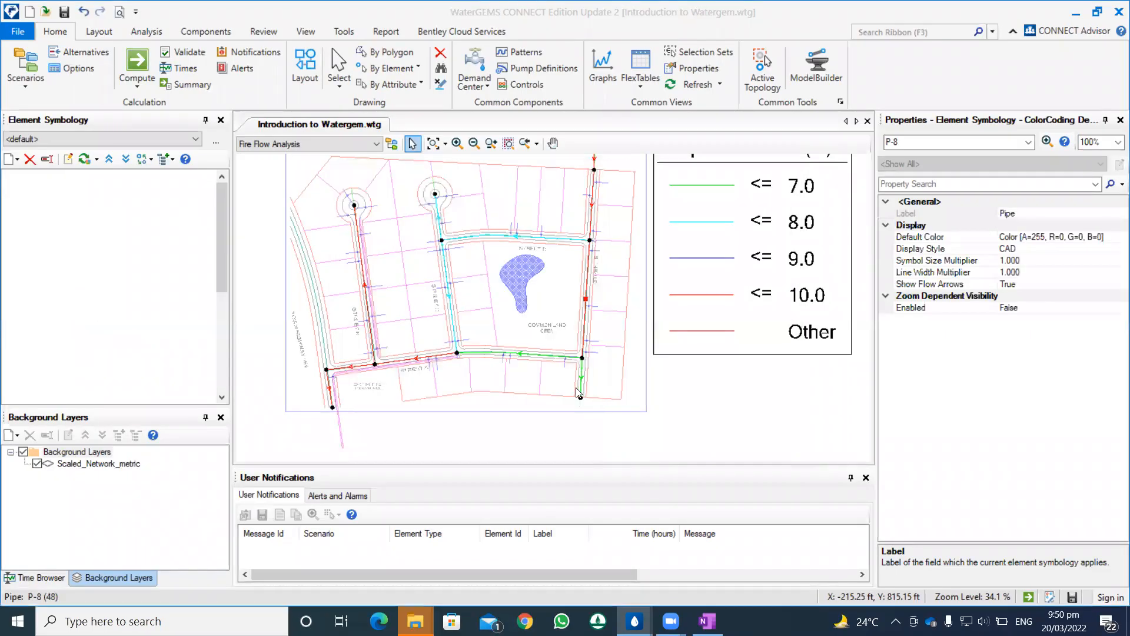
Step: Examine the pipe colors across the network against the diameter legend
{"action": "scroll", "coordinate": [607, 350], "scroll_direction": "down", "scroll_amount": 3}
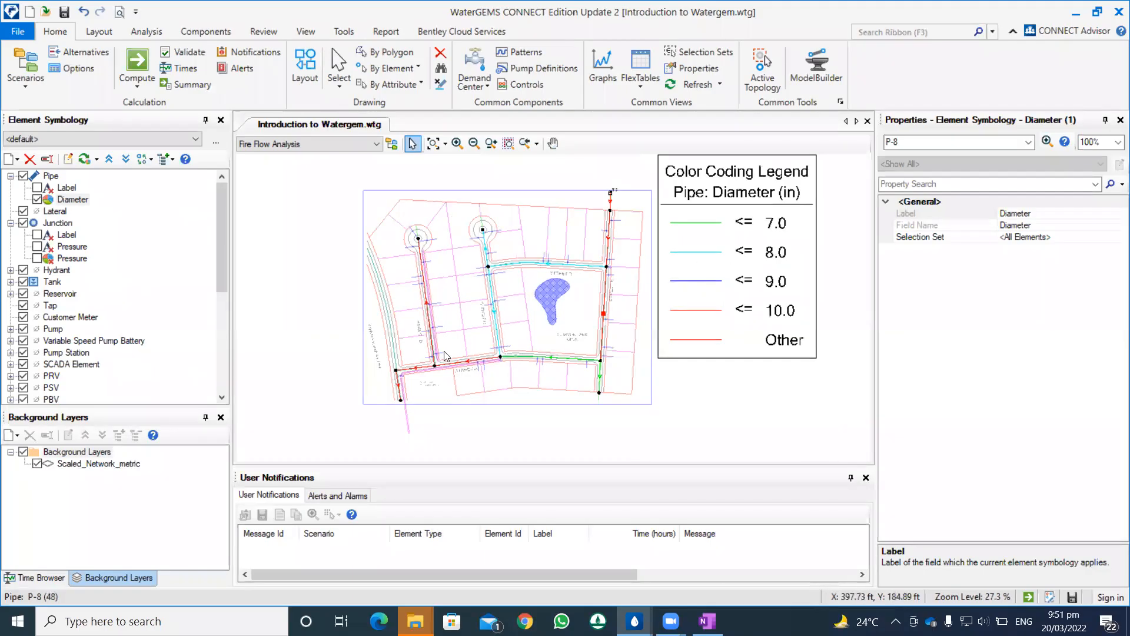
{"action": "scroll", "coordinate": [470, 359], "scroll_direction": "up", "scroll_amount": 1}
{"action": "scroll", "coordinate": [503, 320], "scroll_direction": "up", "scroll_amount": 3}
{"action": "scroll", "coordinate": [504, 318], "scroll_direction": "down", "scroll_amount": 3}
{"action": "left_click_drag", "start_coordinate": [468, 178], "coordinate": [480, 223]}
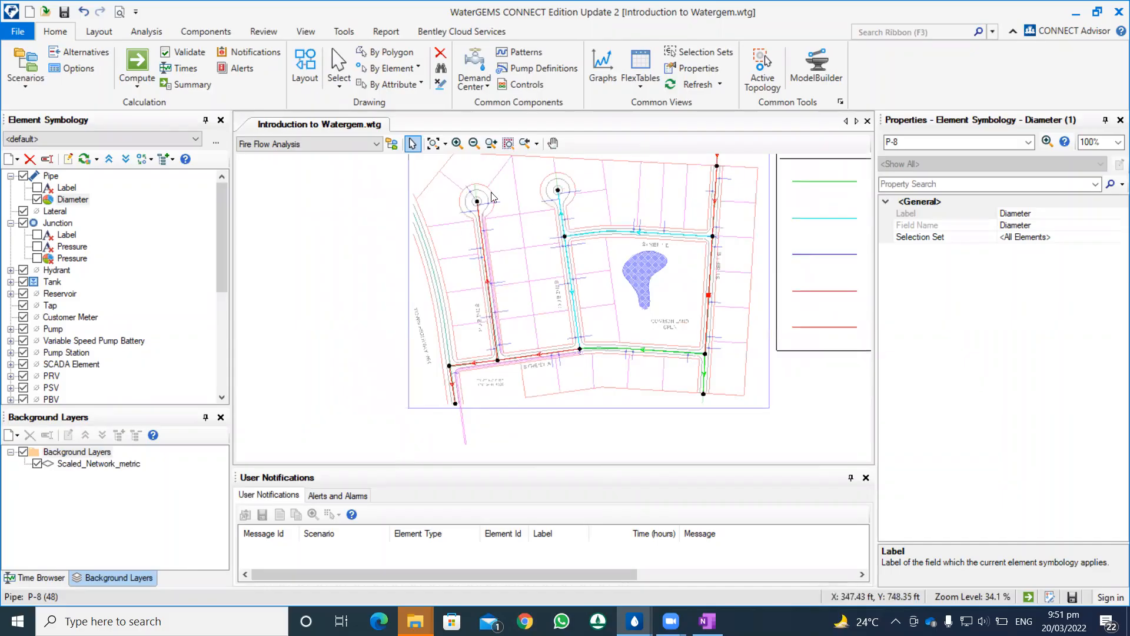
{"action": "scroll", "coordinate": [524, 377], "scroll_direction": "down", "scroll_amount": 1}
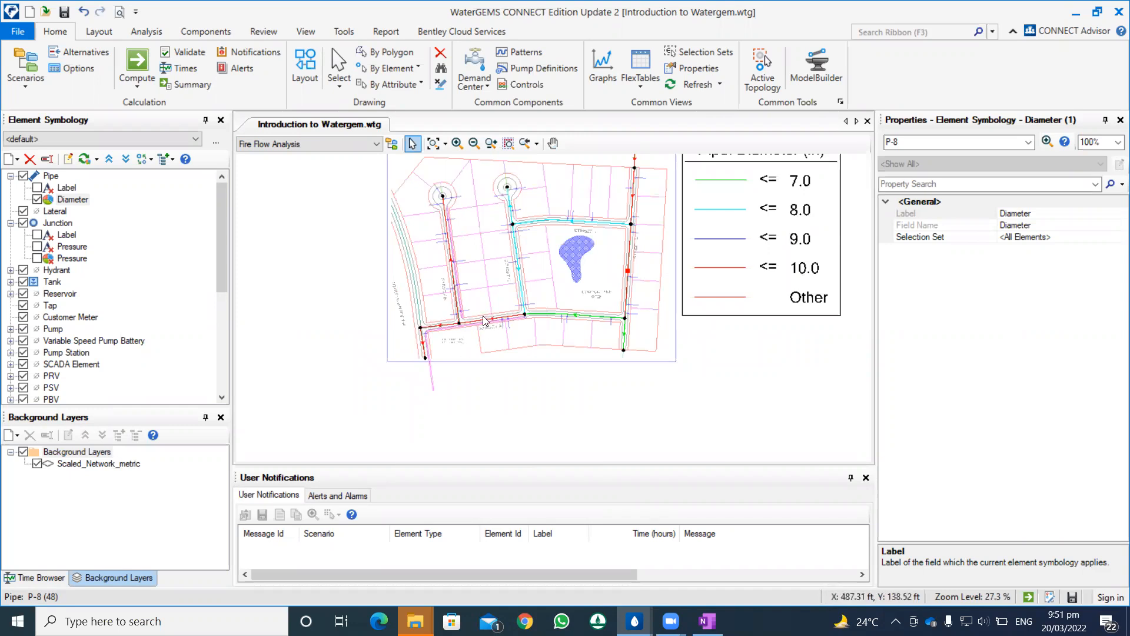
Step: Reopen Darwin Designer and add a new manual cost estimate run to New Design Study - 1
{"action": "left_click", "coordinate": [101, 36]}
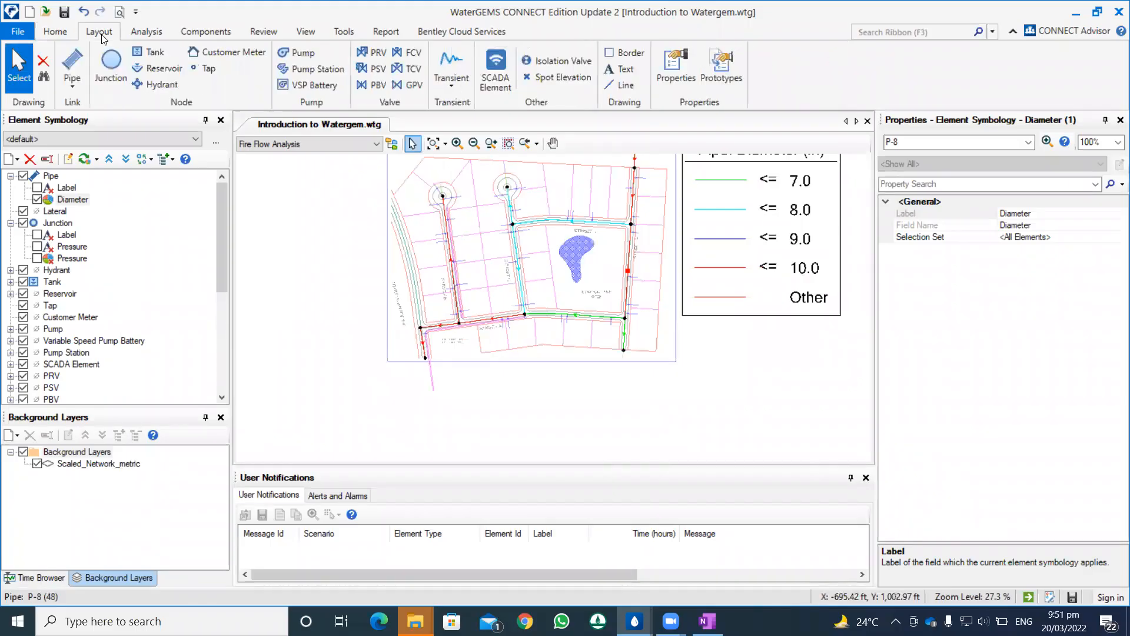
{"action": "left_click", "coordinate": [66, 32]}
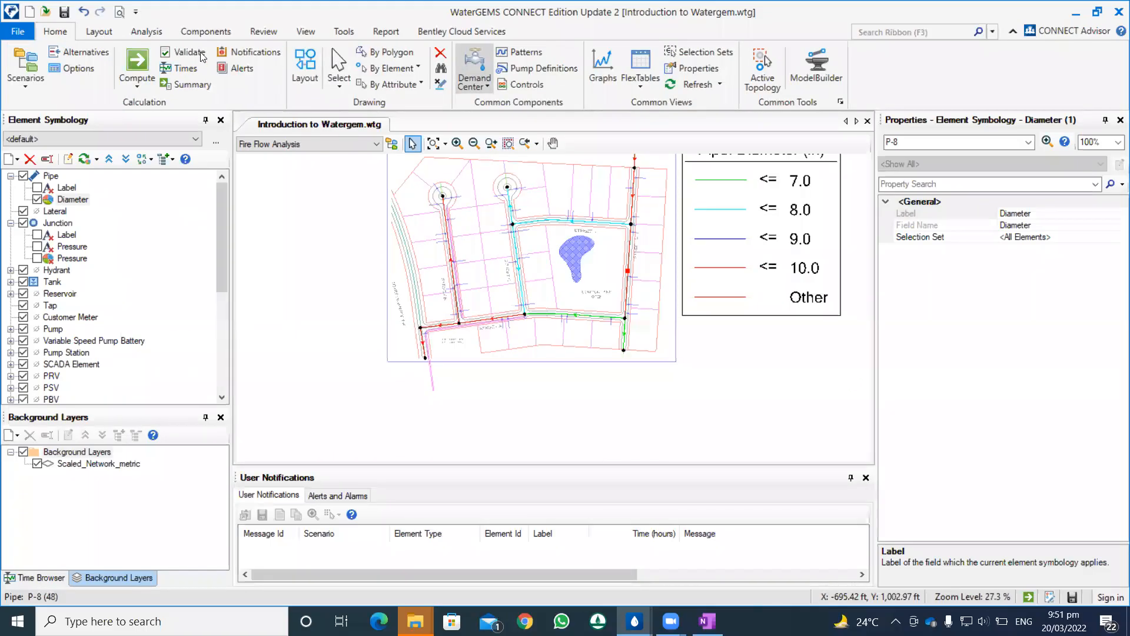
{"action": "left_click", "coordinate": [147, 32]}
{"action": "left_click", "coordinate": [486, 87]}
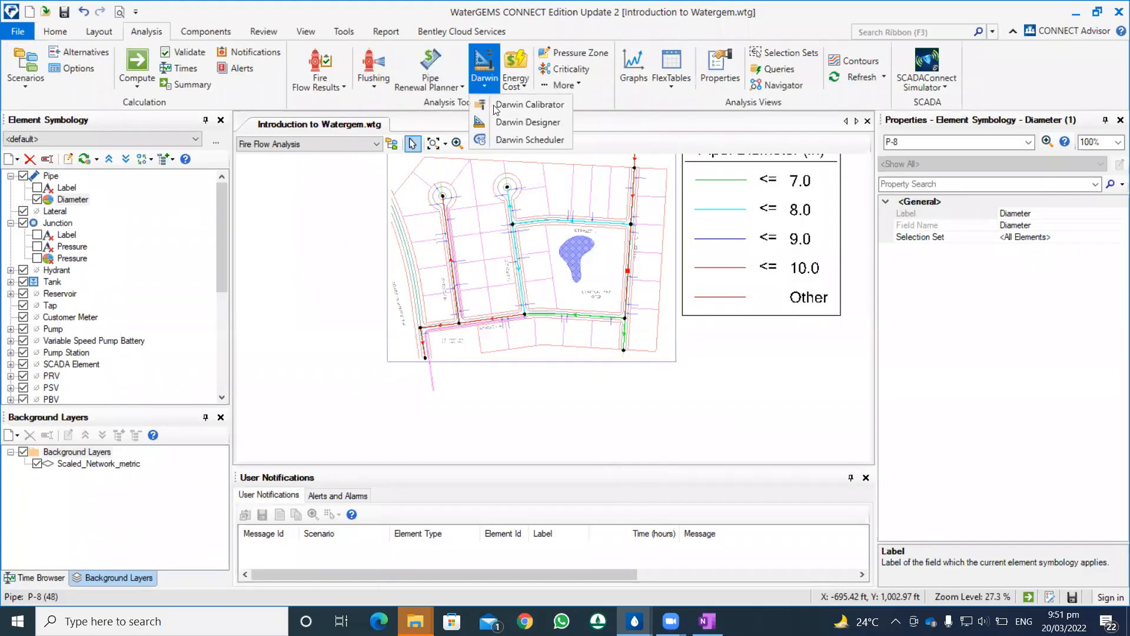
{"action": "left_click", "coordinate": [499, 119]}
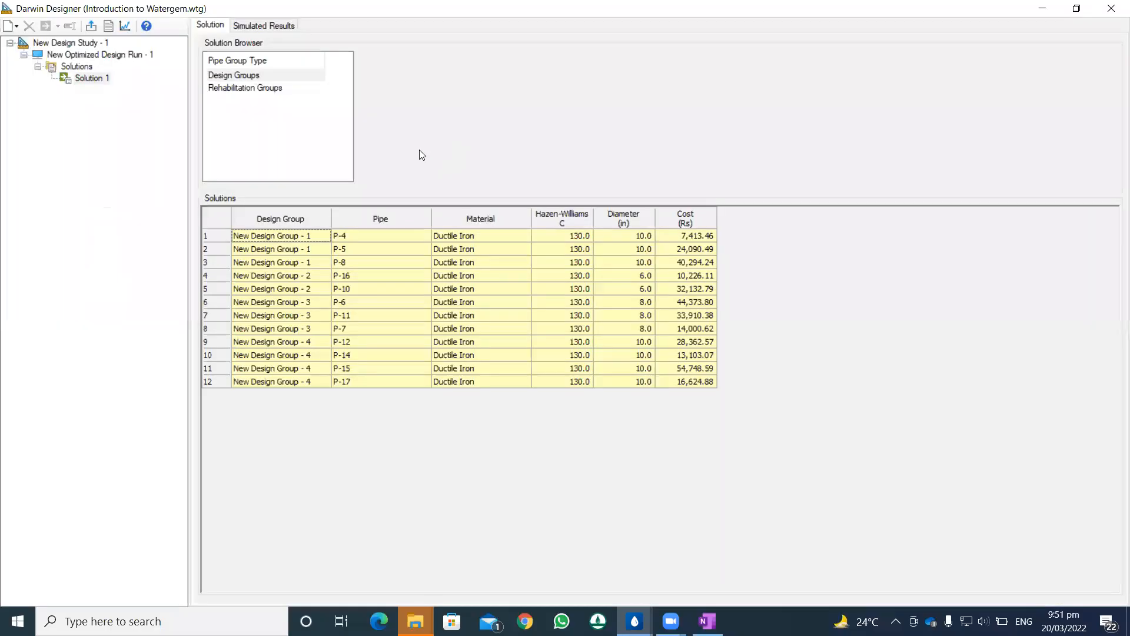
{"action": "left_click", "coordinate": [76, 45]}
{"action": "left_click", "coordinate": [75, 53]}
{"action": "left_click", "coordinate": [75, 43]}
{"action": "right_click", "coordinate": [76, 46]}
{"action": "mouse_move", "coordinate": [132, 56]}
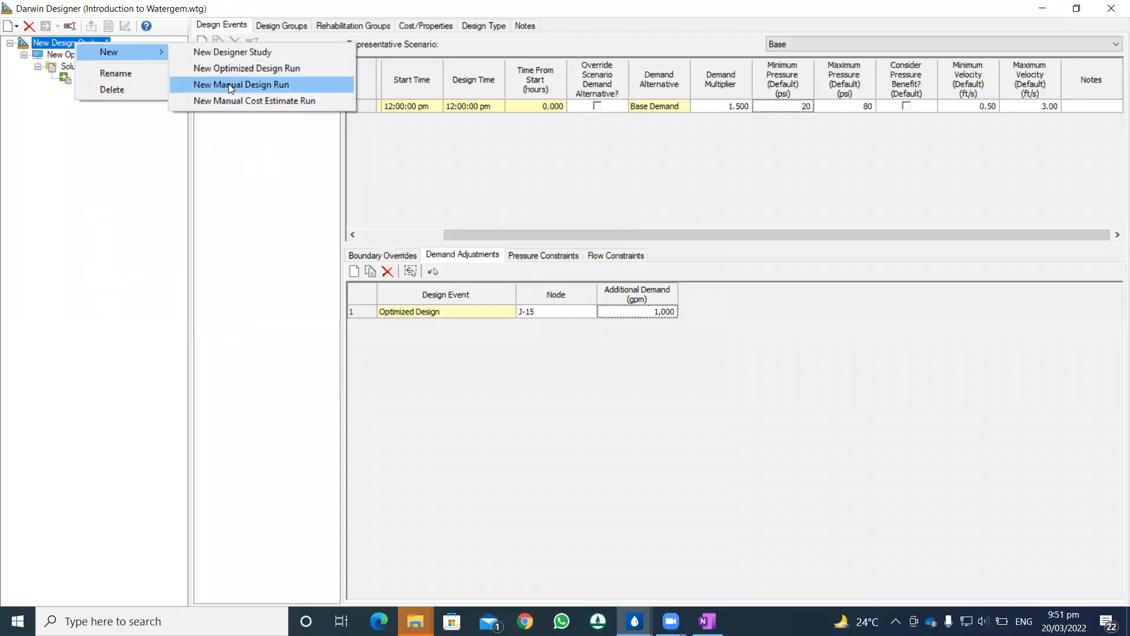
{"action": "left_click", "coordinate": [236, 100]}
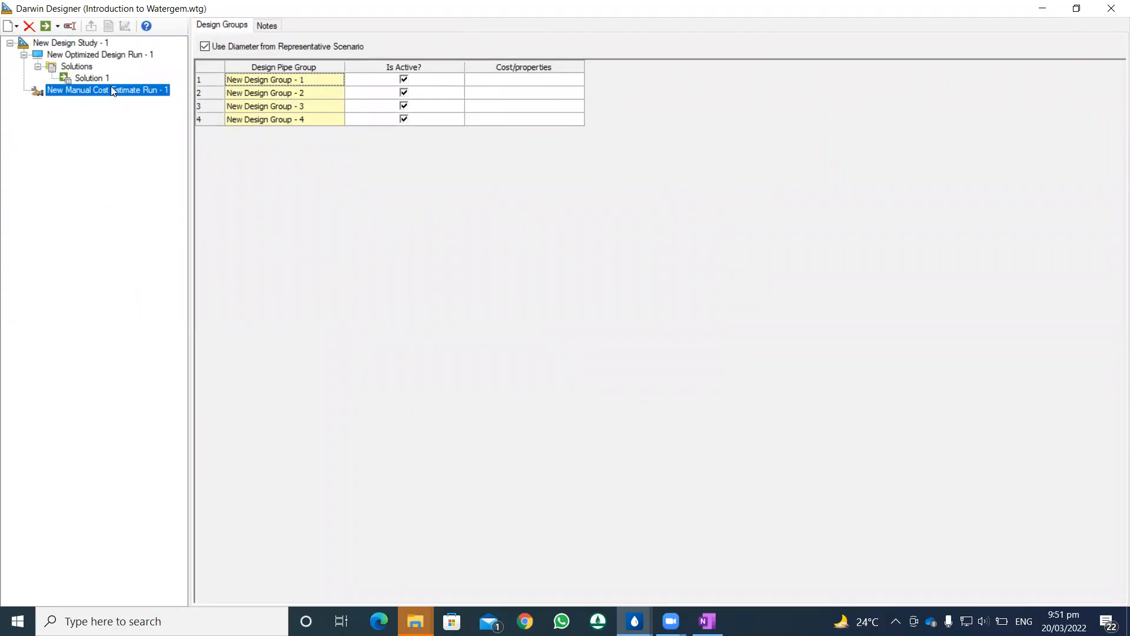
Step: Keep Base as the representative scenario of New Design Study - 1 and try to compute the manual cost estimate run
{"action": "left_click", "coordinate": [59, 42]}
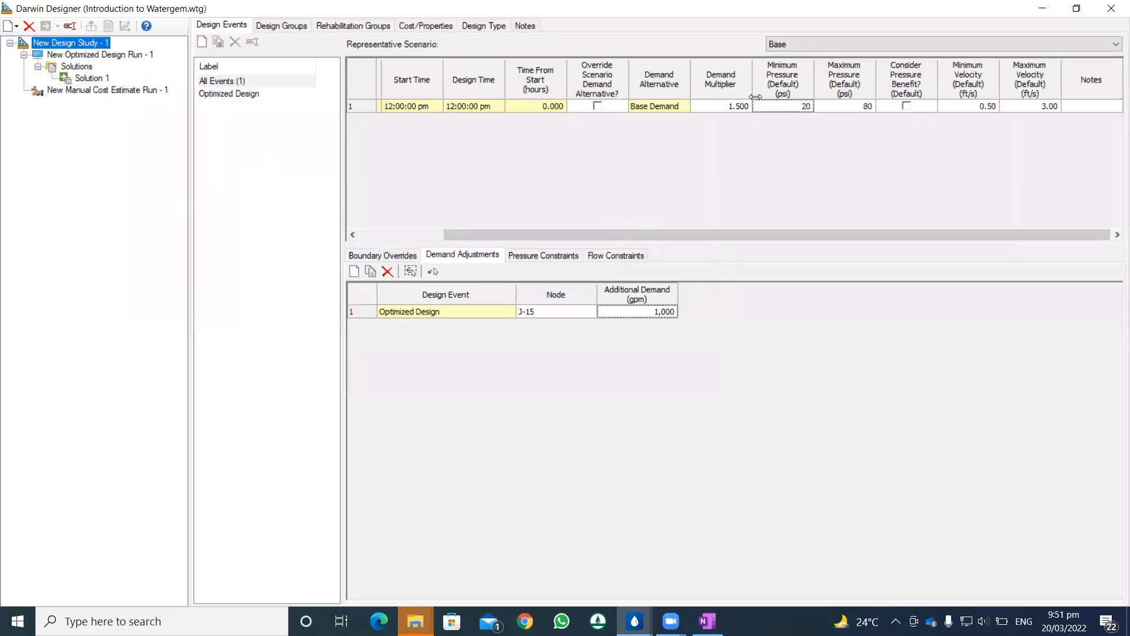
{"action": "left_click", "coordinate": [820, 42]}
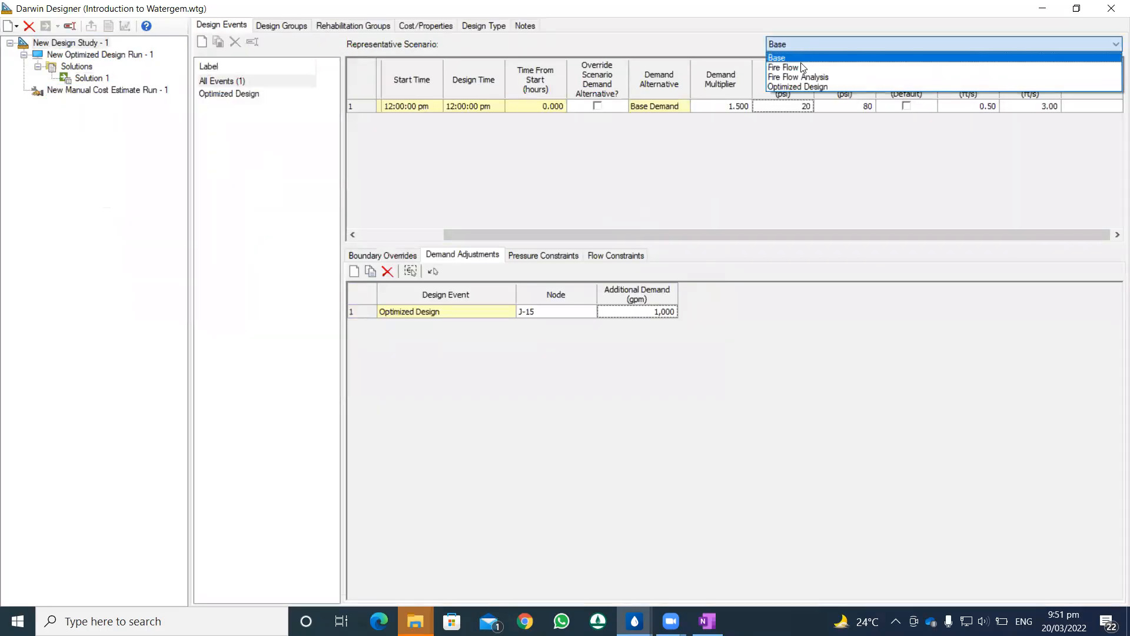
{"action": "left_click", "coordinate": [801, 46]}
{"action": "left_click", "coordinate": [139, 89]}
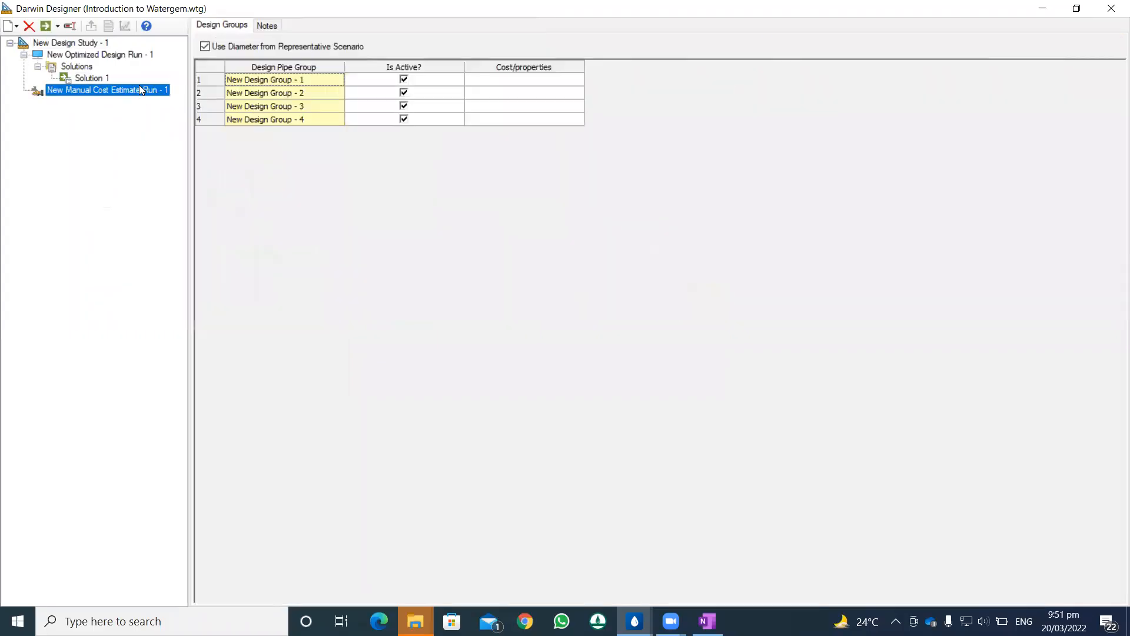
{"action": "left_click", "coordinate": [49, 27]}
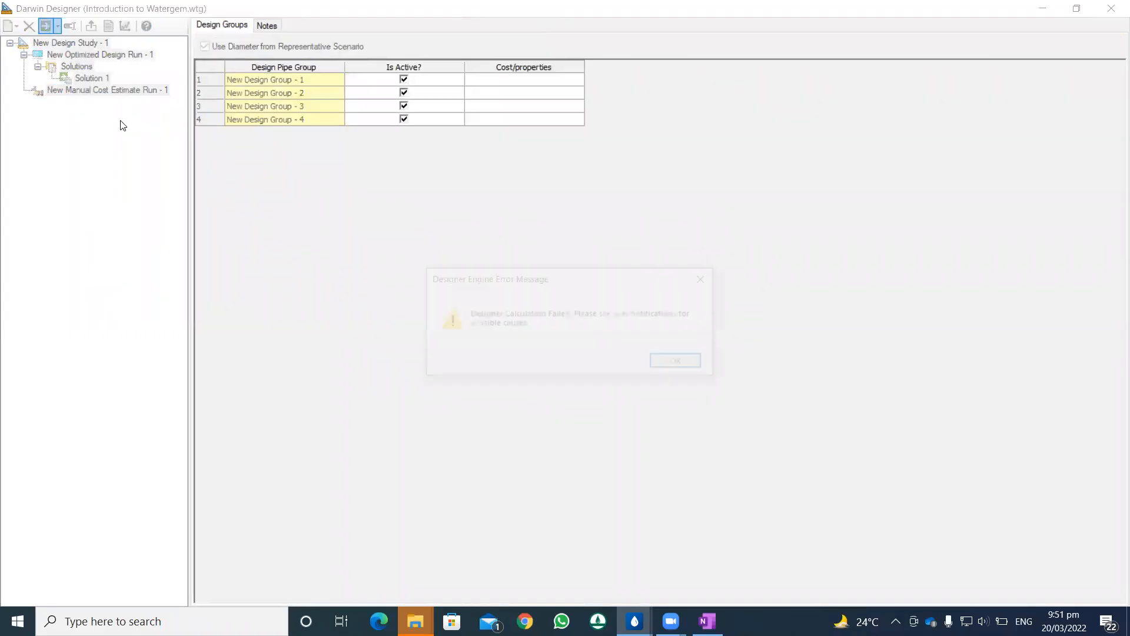
{"action": "key", "text": "Return"}
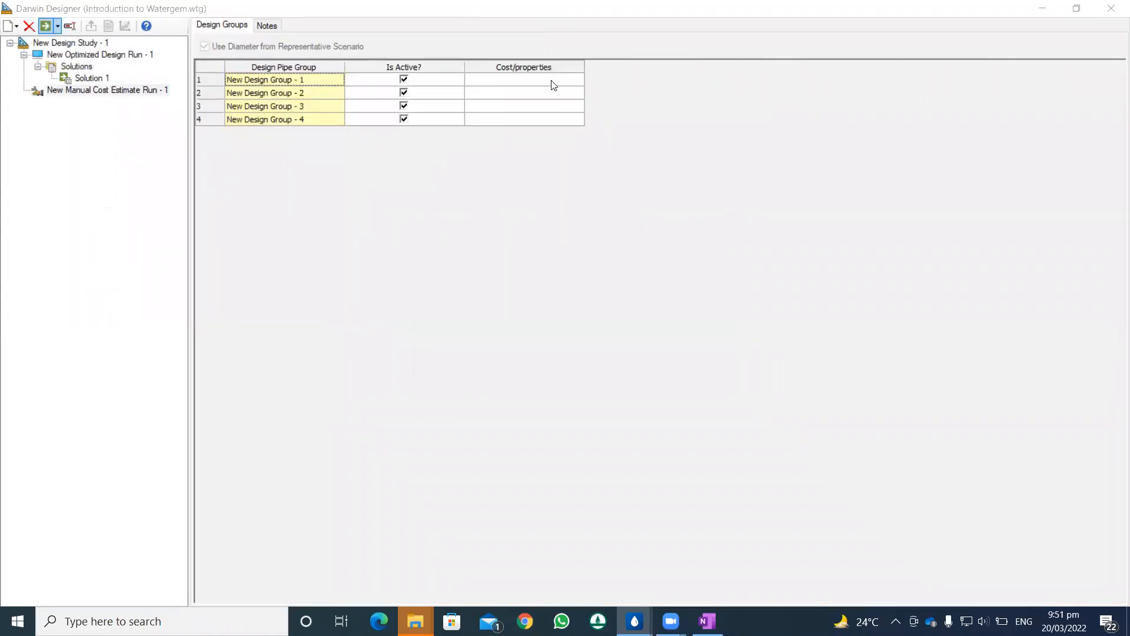
Step: Assign the Pipe Cost table to all four design groups of New Manual Cost Estimate Run - 1
{"action": "left_click", "coordinate": [575, 79]}
{"action": "left_click", "coordinate": [576, 79]}
{"action": "left_click", "coordinate": [556, 94]}
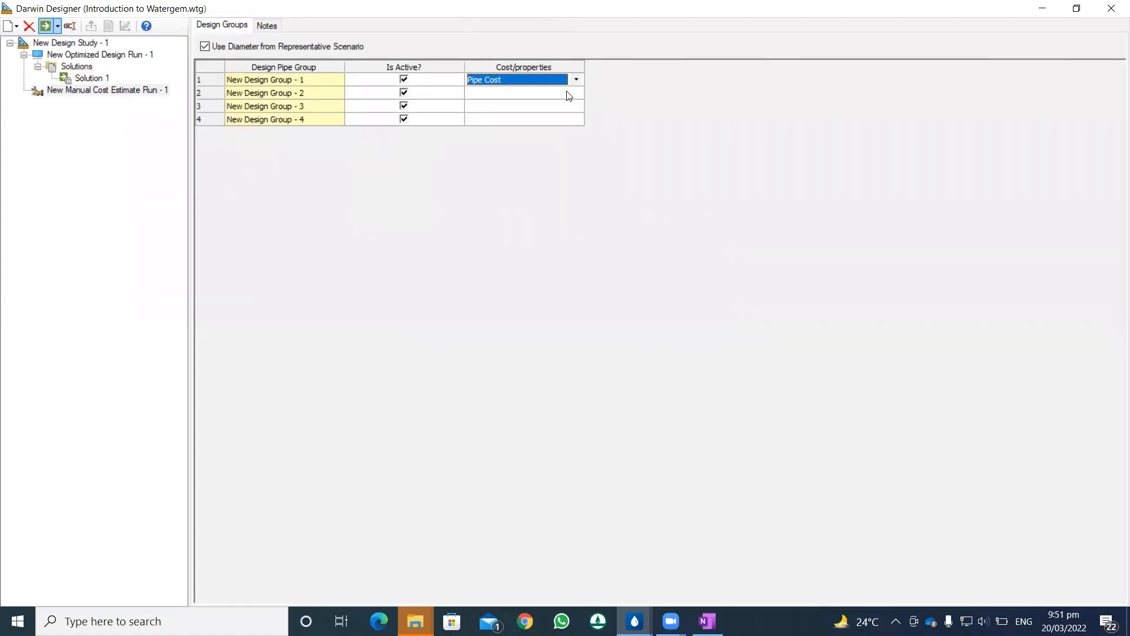
{"action": "left_click", "coordinate": [575, 93]}
{"action": "left_click", "coordinate": [576, 93]}
{"action": "left_click", "coordinate": [564, 109]}
{"action": "left_click", "coordinate": [575, 107]}
{"action": "left_click", "coordinate": [575, 107]}
{"action": "left_click", "coordinate": [541, 120]}
{"action": "left_click", "coordinate": [565, 120]}
{"action": "left_click", "coordinate": [564, 121]}
{"action": "left_click", "coordinate": [518, 132]}
Step: Try to compute the manual cost estimate run and shrink the Darwin Designer window to read the user notifications
{"action": "left_click", "coordinate": [46, 27]}
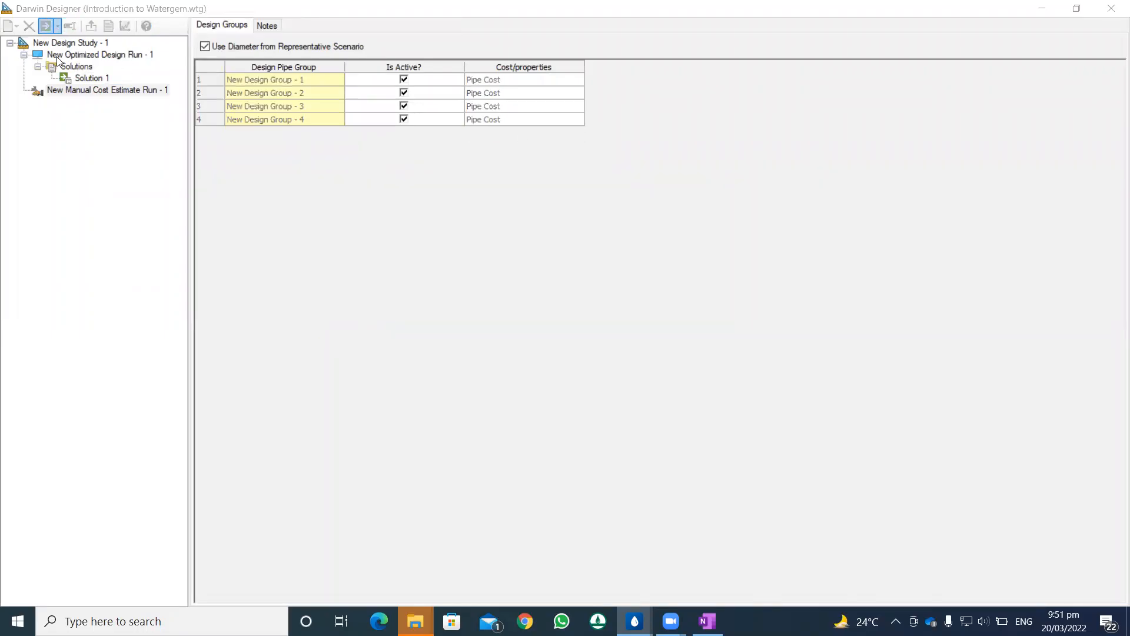
{"action": "left_click", "coordinate": [667, 360]}
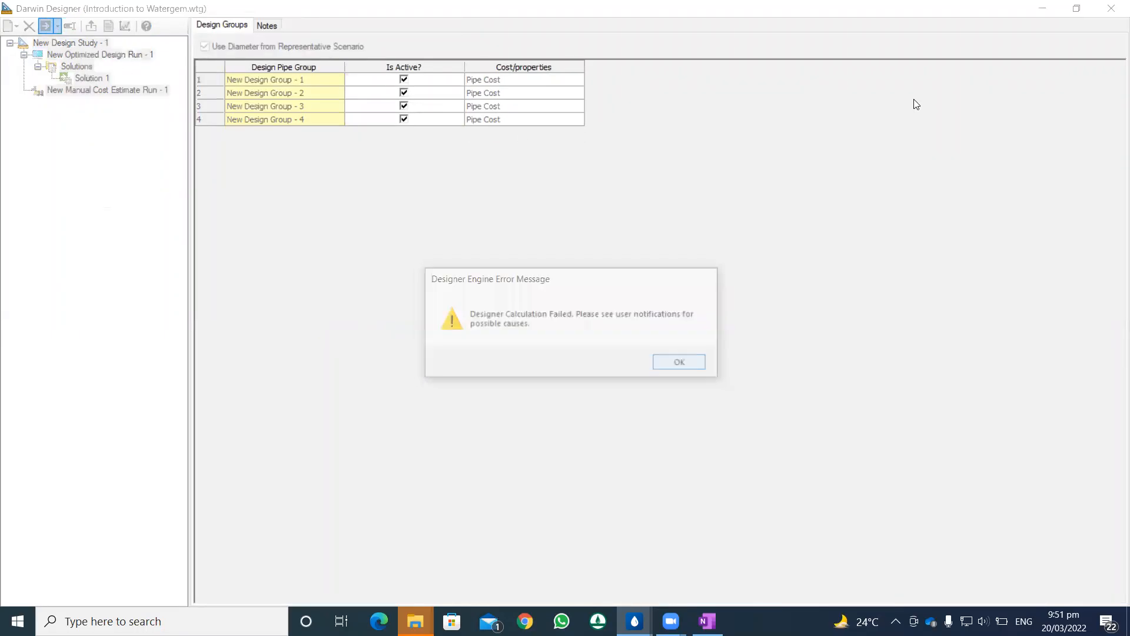
{"action": "left_click", "coordinate": [1075, 10]}
{"action": "left_click_drag", "start_coordinate": [942, 65], "coordinate": [880, 2]}
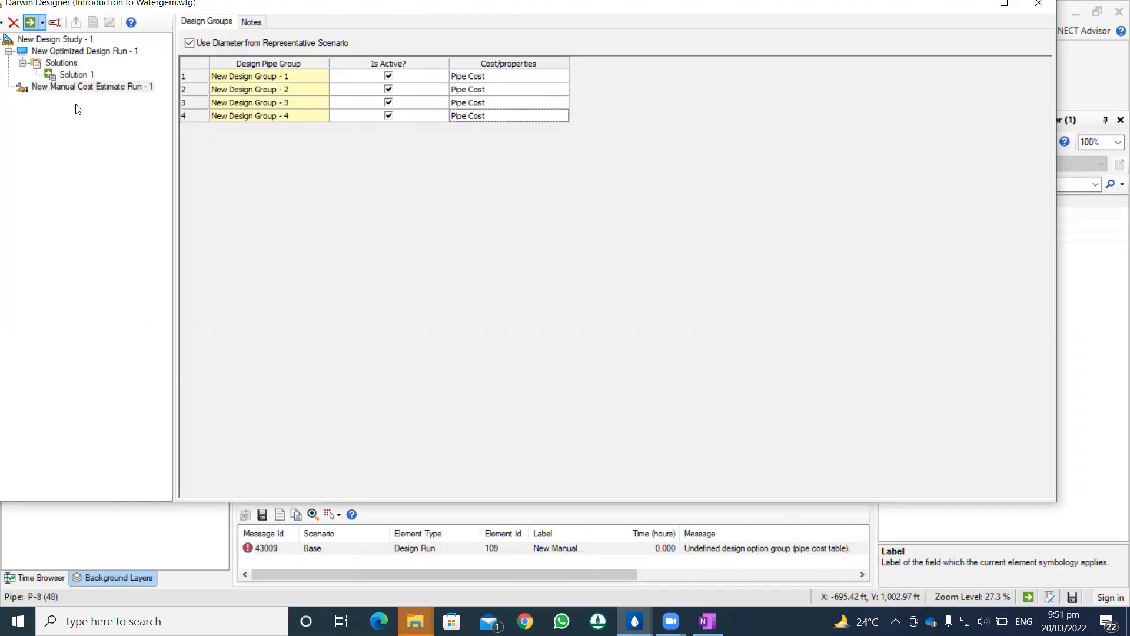
Step: Check the notes of New Manual Cost Estimate Run - 1, compute the run again and close the progress dialog
{"action": "left_click", "coordinate": [251, 22]}
{"action": "left_click", "coordinate": [207, 21]}
{"action": "left_click", "coordinate": [29, 22]}
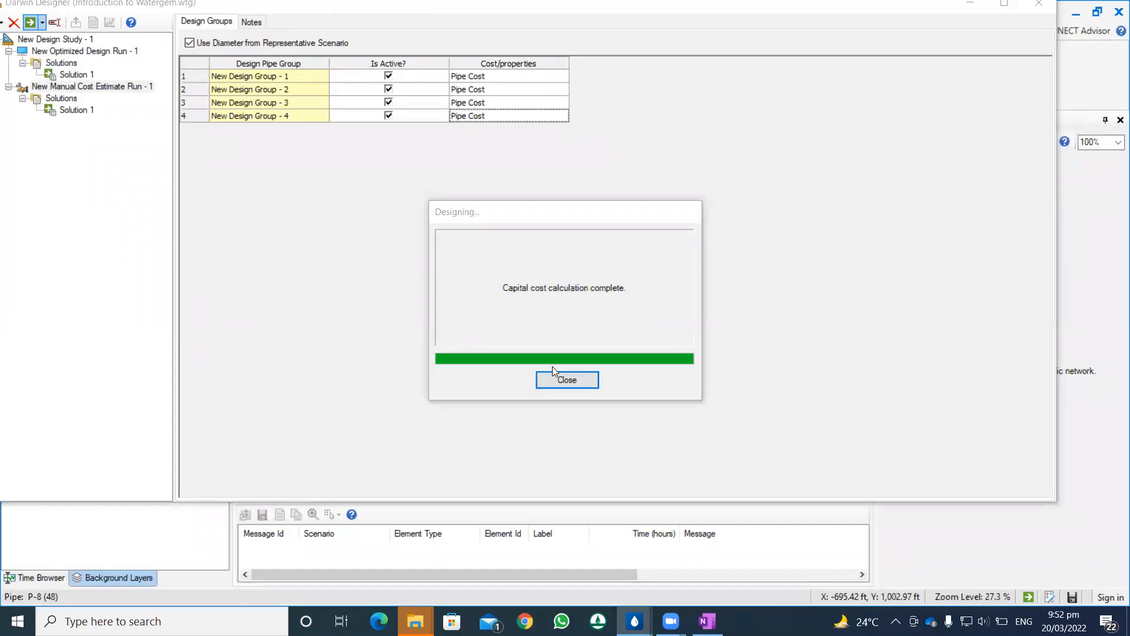
{"action": "left_click", "coordinate": [553, 377]}
Step: Examine the total cost and the per-pipe costs in the manual cost estimate run's solution
{"action": "left_click", "coordinate": [61, 97]}
{"action": "left_click", "coordinate": [71, 111]}
{"action": "left_click", "coordinate": [67, 102]}
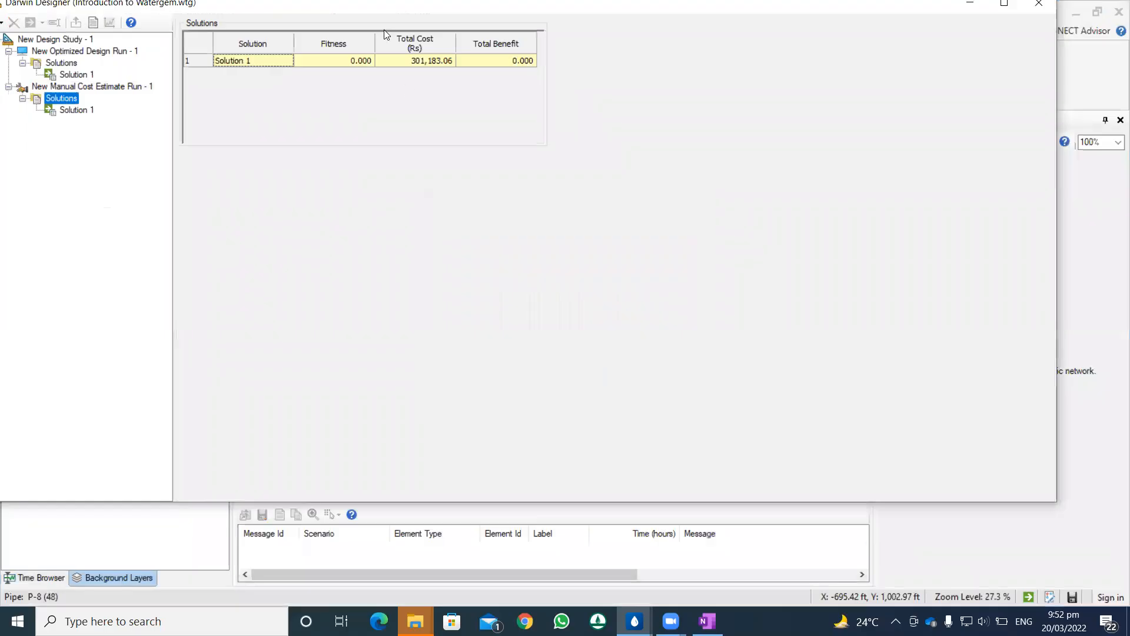
{"action": "left_click", "coordinate": [126, 68]}
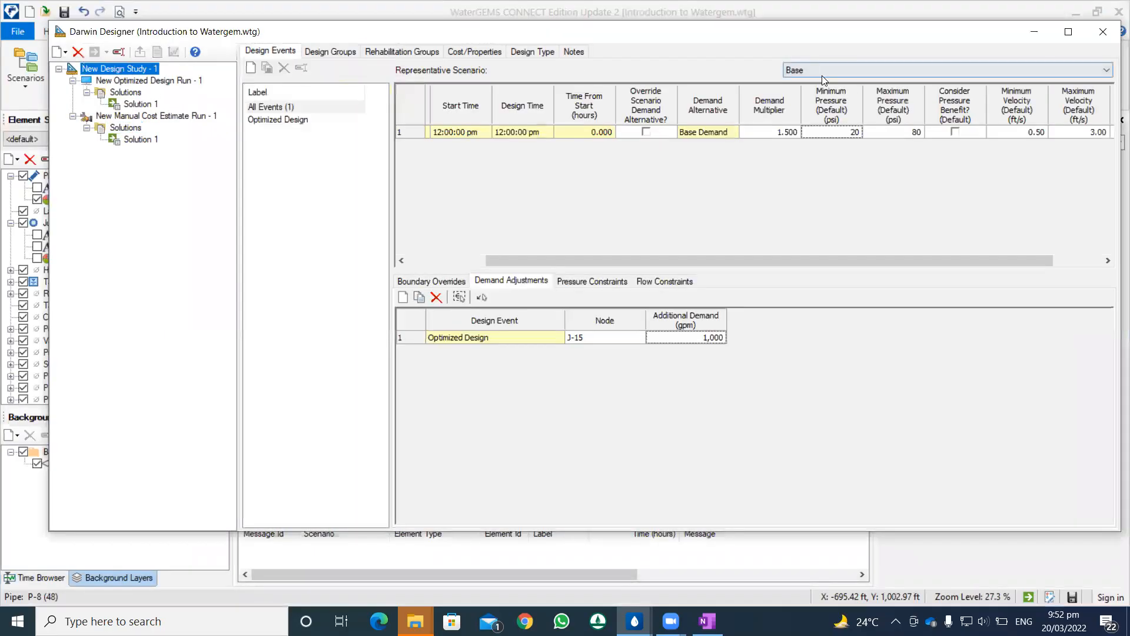
{"action": "left_click", "coordinate": [125, 128]}
{"action": "left_click", "coordinate": [140, 139]}
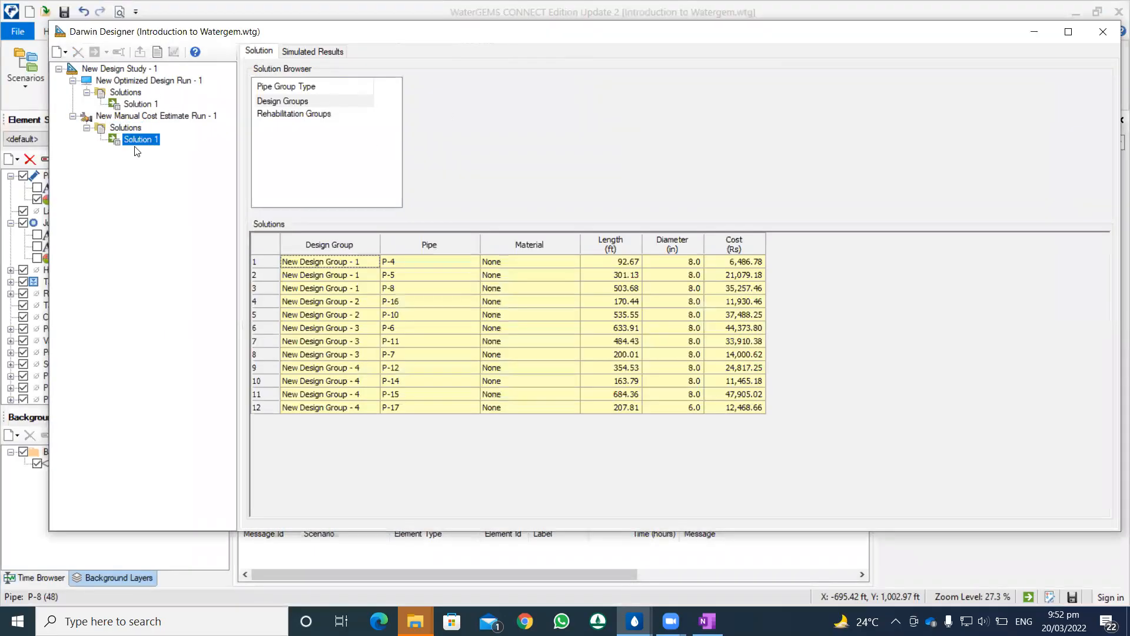
{"action": "left_click", "coordinate": [135, 128]}
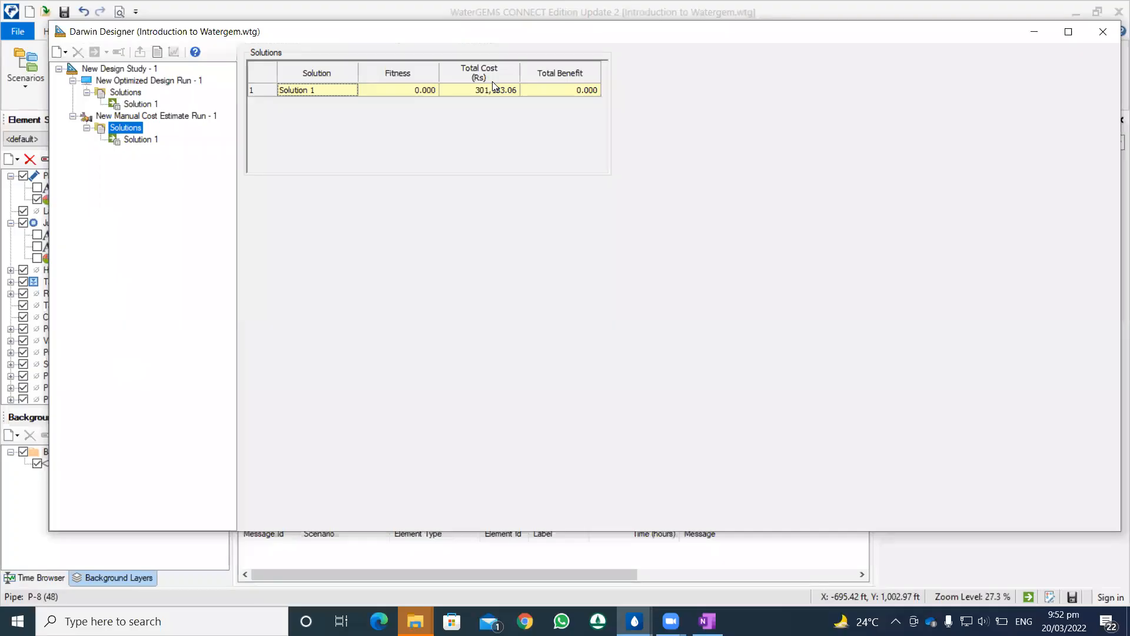
Step: Set the representative scenario of New Design Study - 1 to Fire Flow Analysis
{"action": "left_click", "coordinate": [124, 69]}
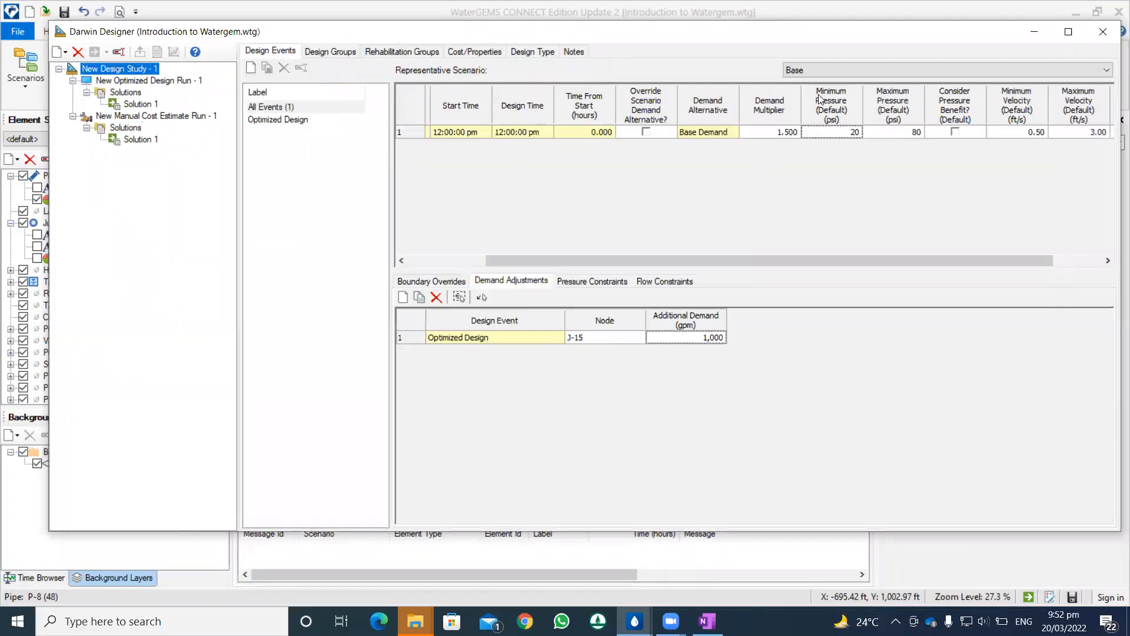
{"action": "left_click", "coordinate": [842, 73]}
{"action": "left_click", "coordinate": [812, 88]}
{"action": "left_click", "coordinate": [829, 70]}
{"action": "left_click", "coordinate": [815, 98]}
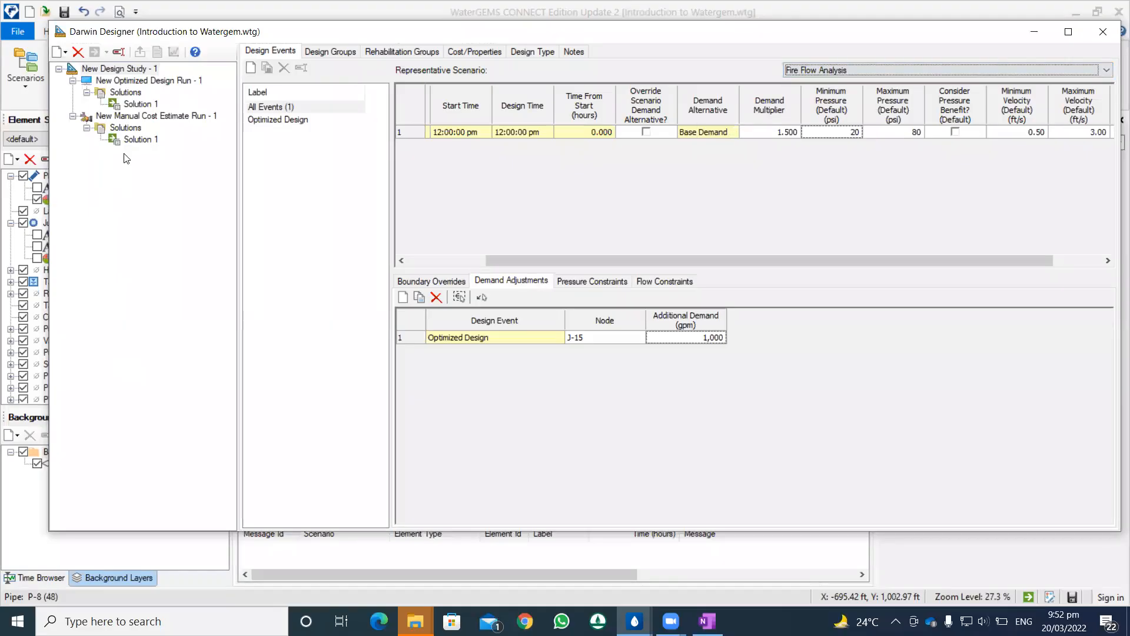
Step: Add a new manual design run to New Design Study - 1 and assign Pipe Cost to its four design groups
{"action": "right_click", "coordinate": [140, 70]}
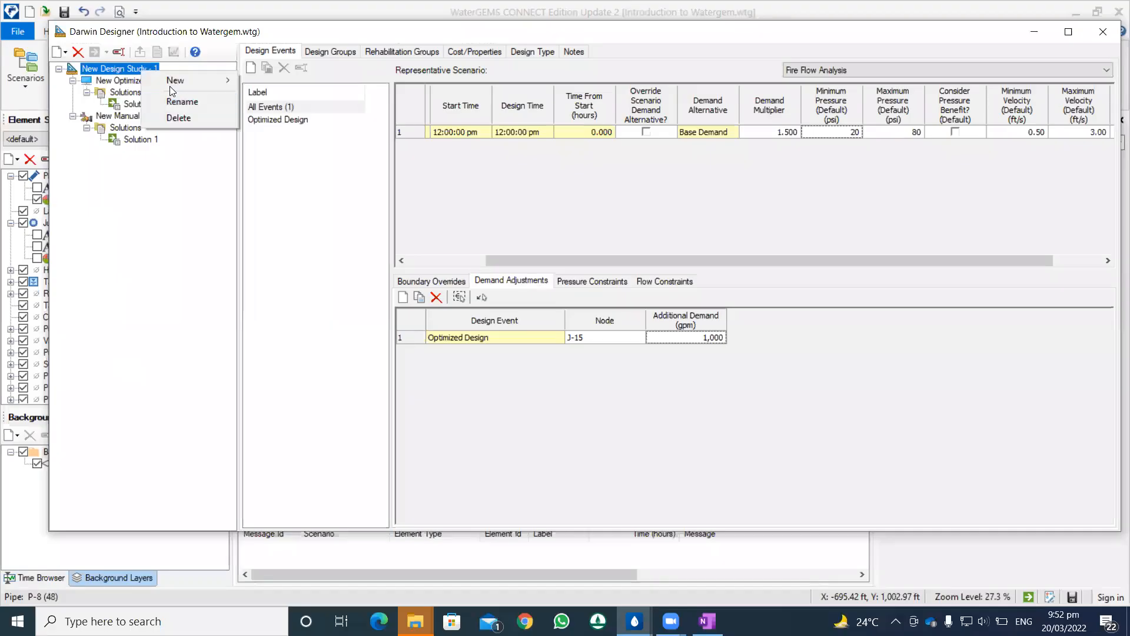
{"action": "mouse_move", "coordinate": [175, 87]}
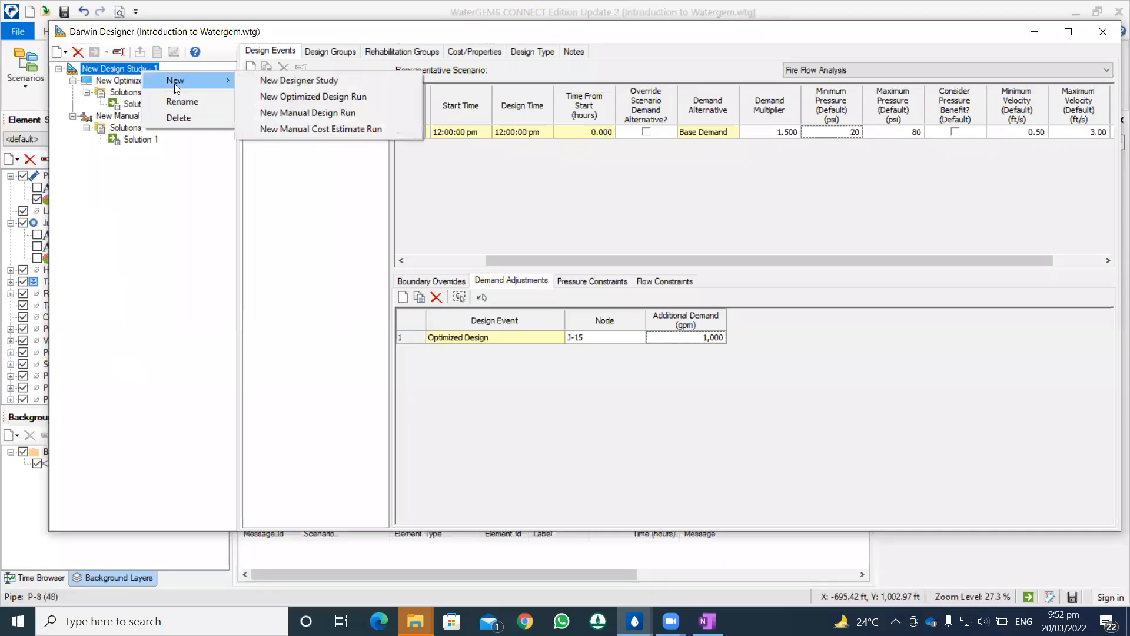
{"action": "left_click", "coordinate": [294, 113]}
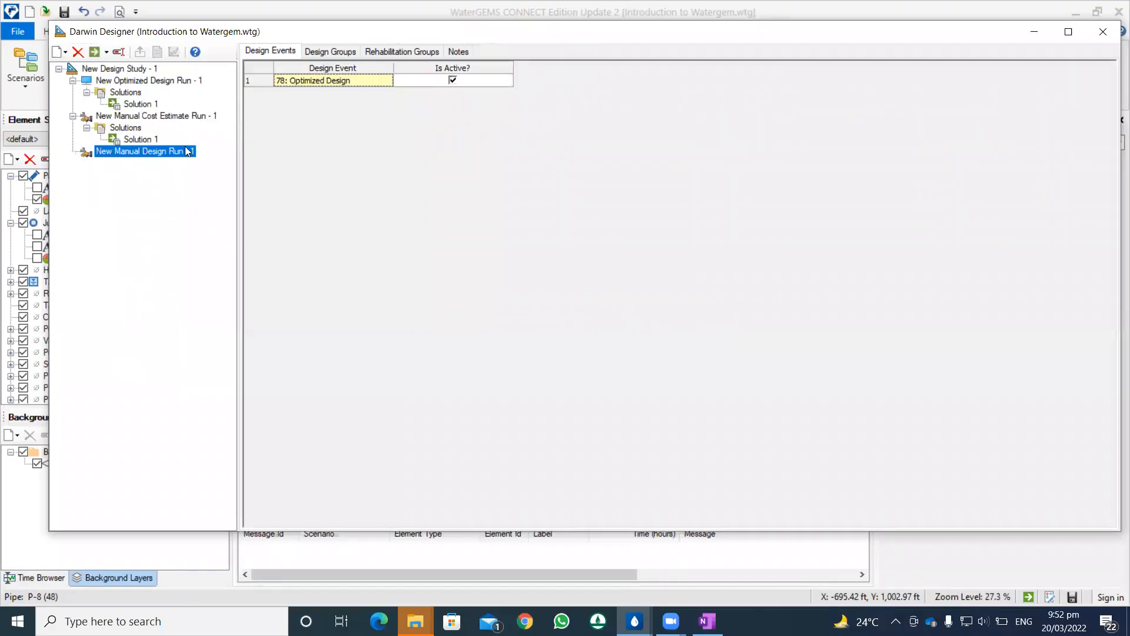
{"action": "left_click", "coordinate": [331, 52]}
{"action": "left_click", "coordinate": [601, 82]}
{"action": "left_click", "coordinate": [621, 81]}
{"action": "left_click", "coordinate": [614, 92]}
{"action": "left_click", "coordinate": [624, 98]}
{"action": "left_click", "coordinate": [619, 106]}
{"action": "left_click", "coordinate": [618, 110]}
{"action": "left_click", "coordinate": [623, 108]}
{"action": "left_click", "coordinate": [618, 116]}
{"action": "left_click", "coordinate": [619, 120]}
{"action": "left_click", "coordinate": [624, 120]}
{"action": "left_click", "coordinate": [609, 132]}
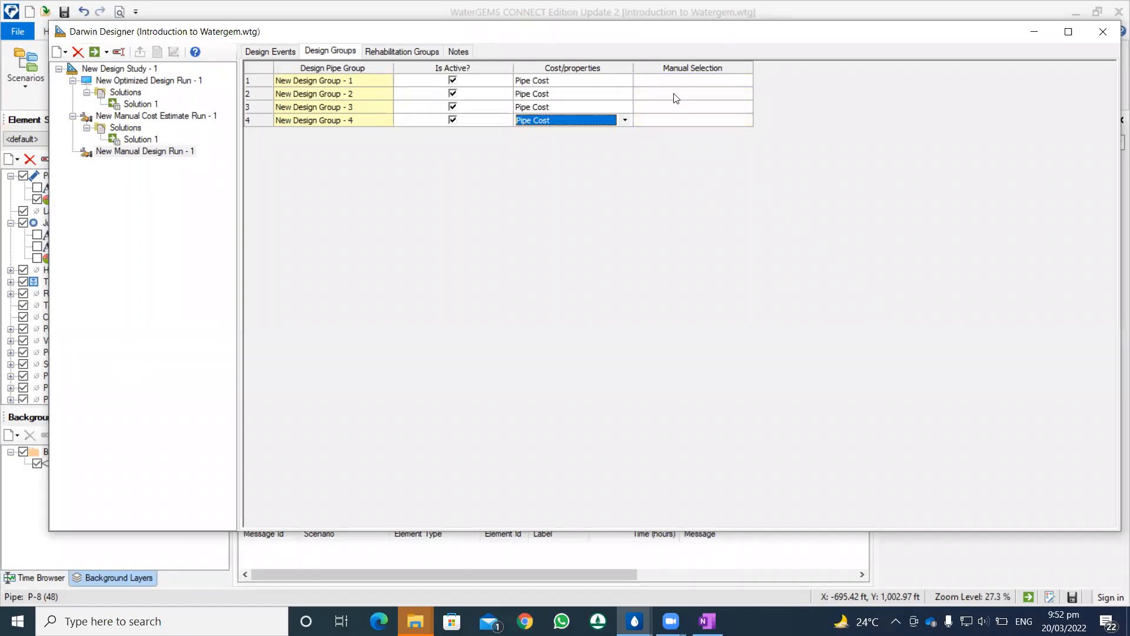
Step: Review the manual diameter options for New Design Group - 1 without choosing one, and close Darwin Designer
{"action": "left_click", "coordinate": [694, 80]}
{"action": "left_click", "coordinate": [744, 80]}
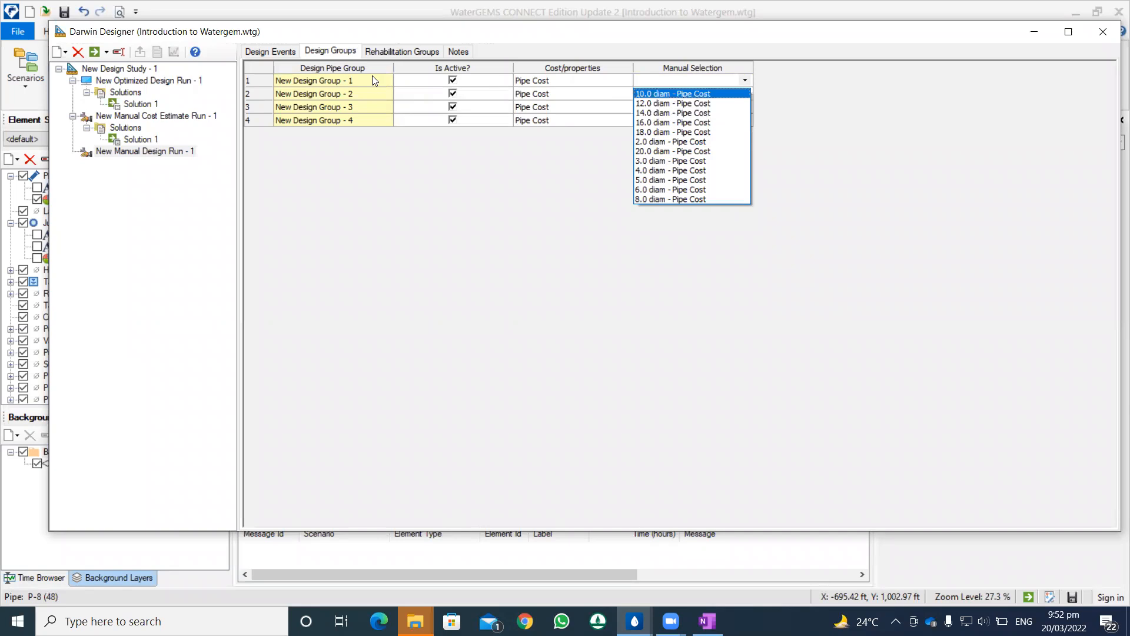
{"action": "left_click", "coordinate": [548, 172]}
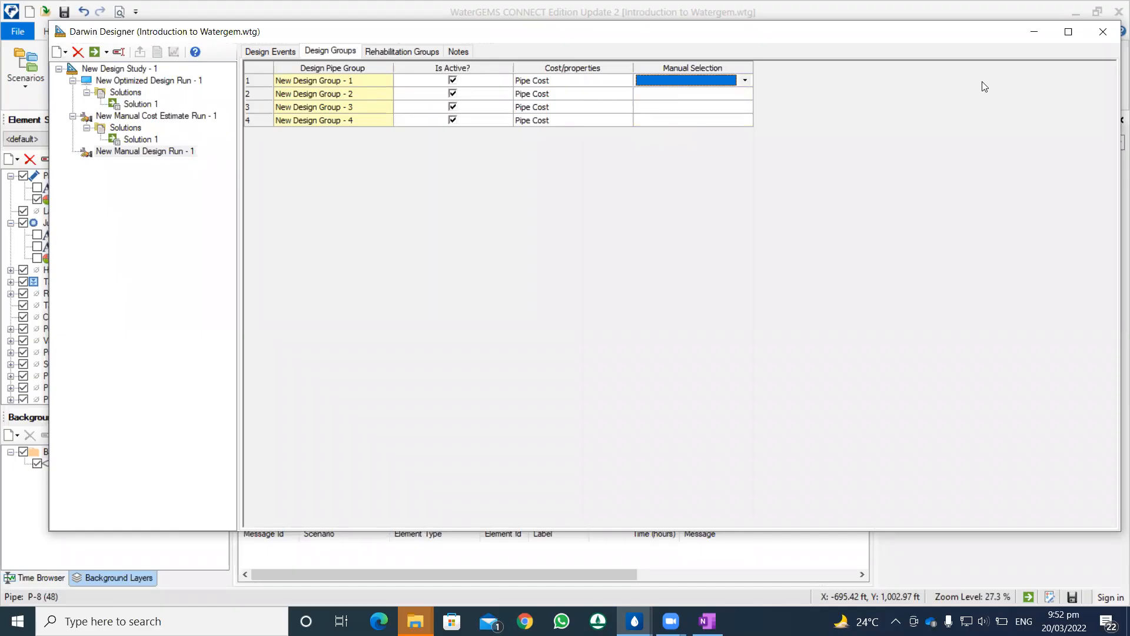
{"action": "left_click", "coordinate": [1101, 33]}
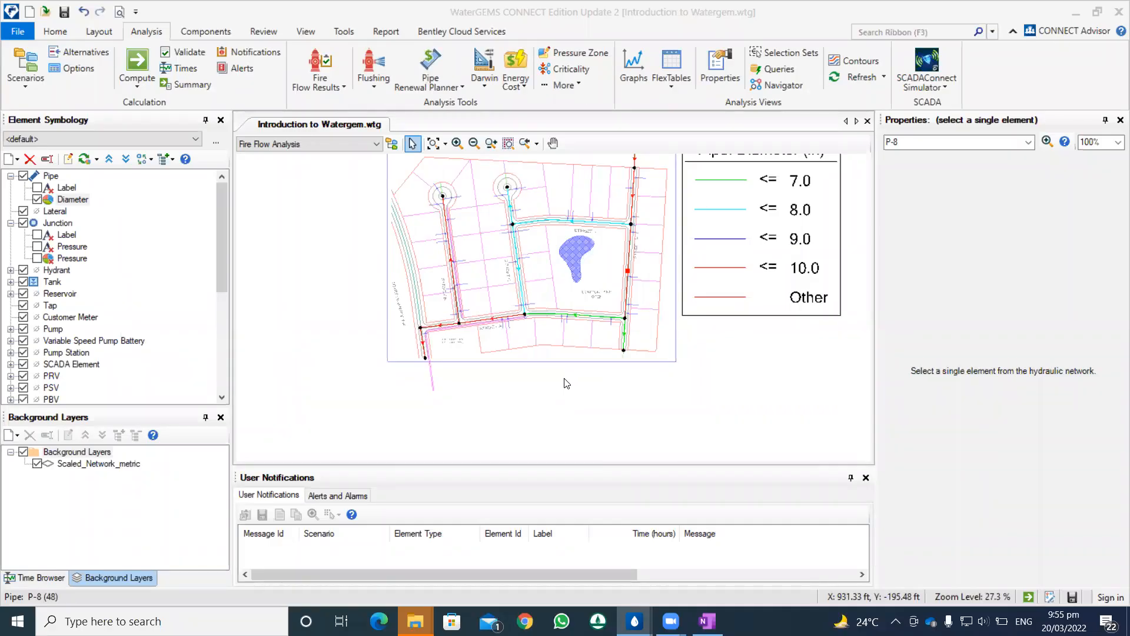
Step: Switch to the LeakageDetectionSolution.wtg model and make Base Scenario the current scenario
{"action": "left_click_drag", "start_coordinate": [603, 387], "coordinate": [546, 425]}
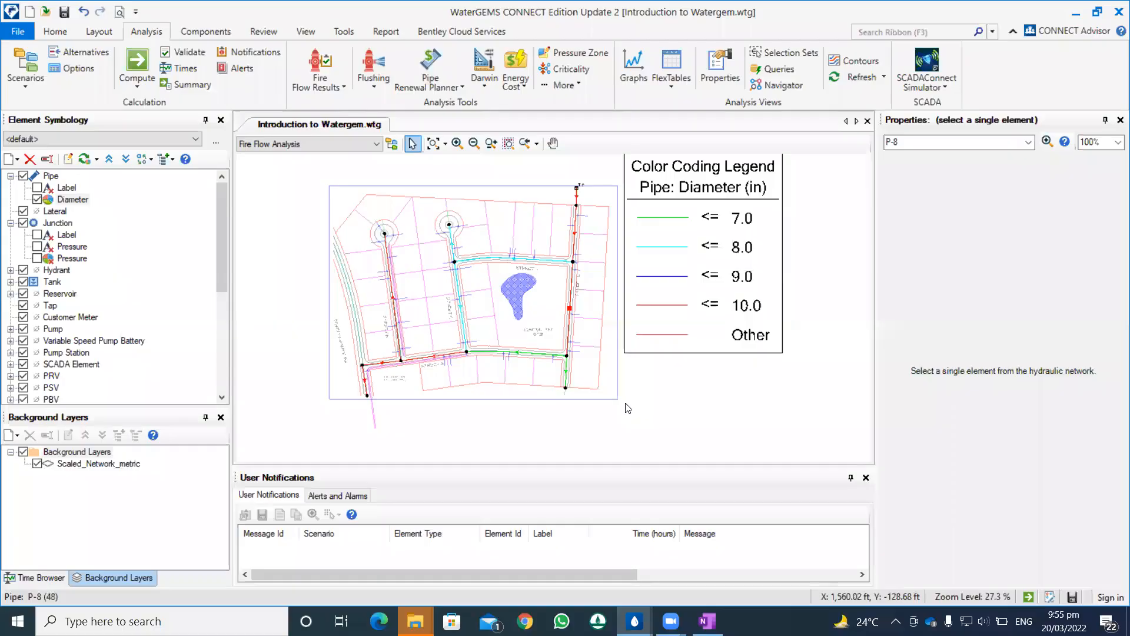
{"action": "scroll", "coordinate": [628, 408], "scroll_direction": "down", "scroll_amount": 2}
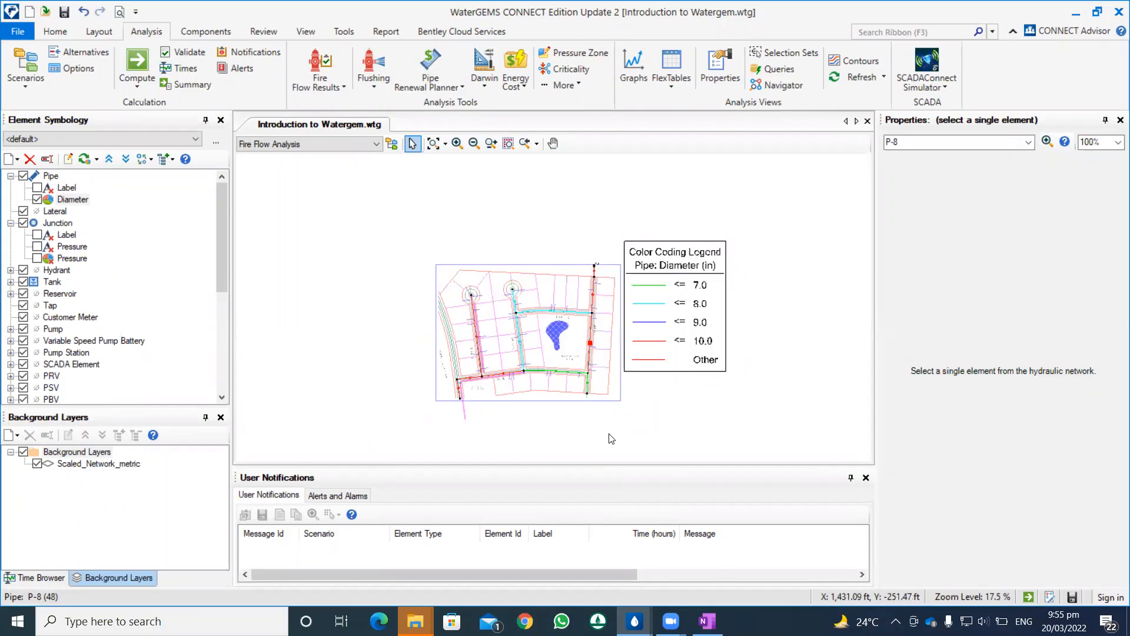
{"action": "mouse_move", "coordinate": [635, 621]}
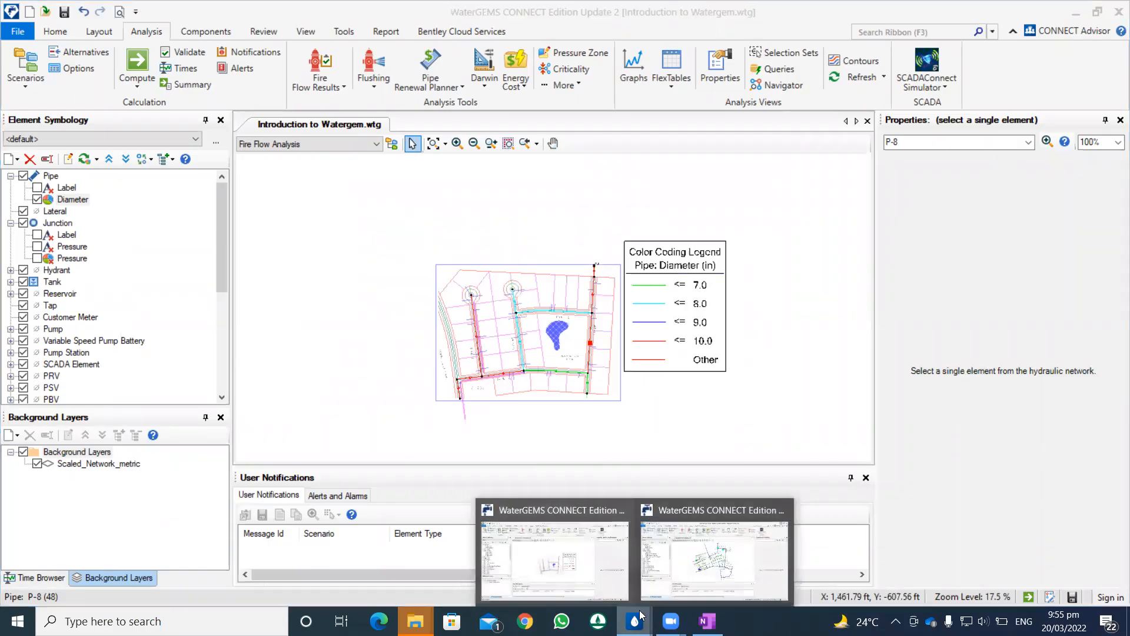
{"action": "left_click", "coordinate": [715, 554]}
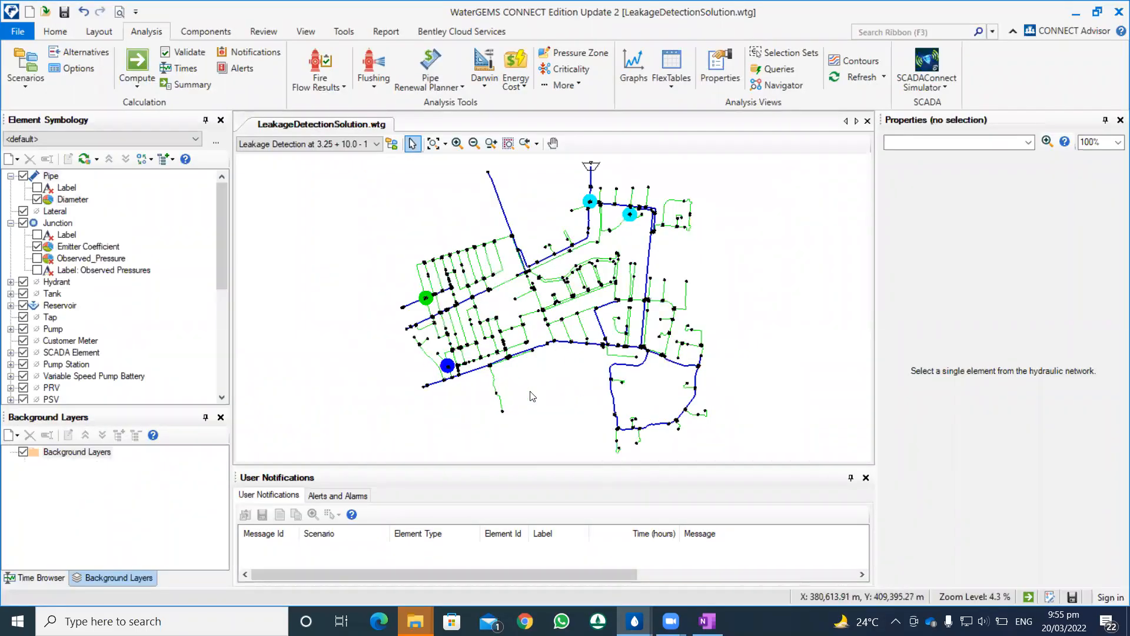
{"action": "scroll", "coordinate": [555, 383], "scroll_direction": "up", "scroll_amount": 2}
{"action": "scroll", "coordinate": [555, 384], "scroll_direction": "down", "scroll_amount": 2}
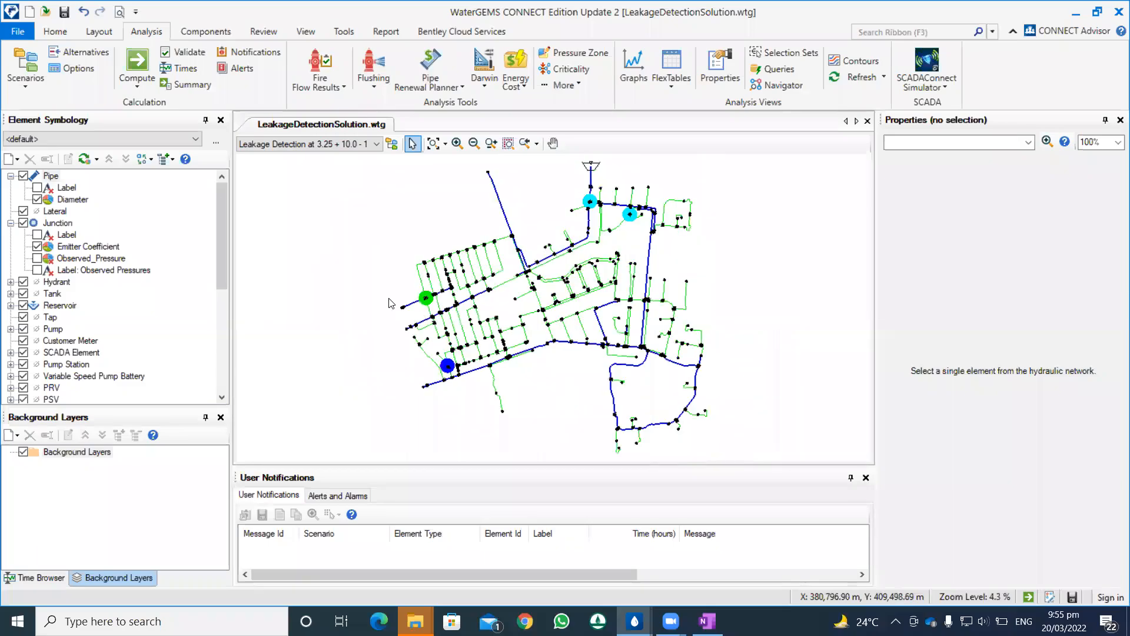
{"action": "left_click", "coordinate": [376, 144]}
{"action": "left_click", "coordinate": [304, 161]}
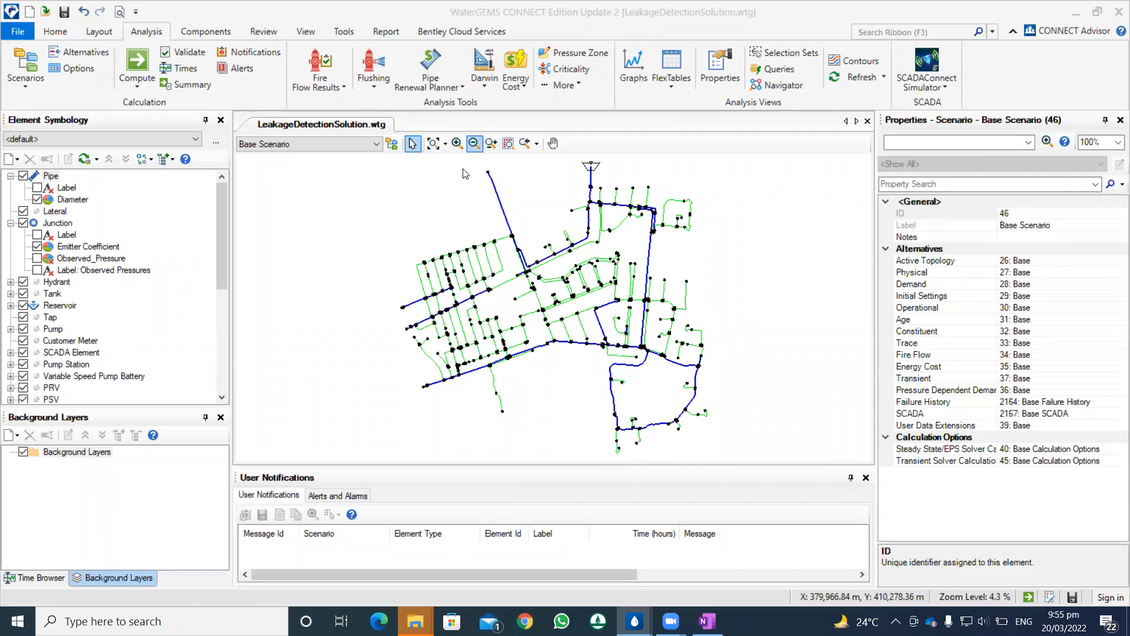
Step: Examine the pipe network layout in the base scenario and look over the available Darwin tools
{"action": "scroll", "coordinate": [505, 258], "scroll_direction": "up", "scroll_amount": 1}
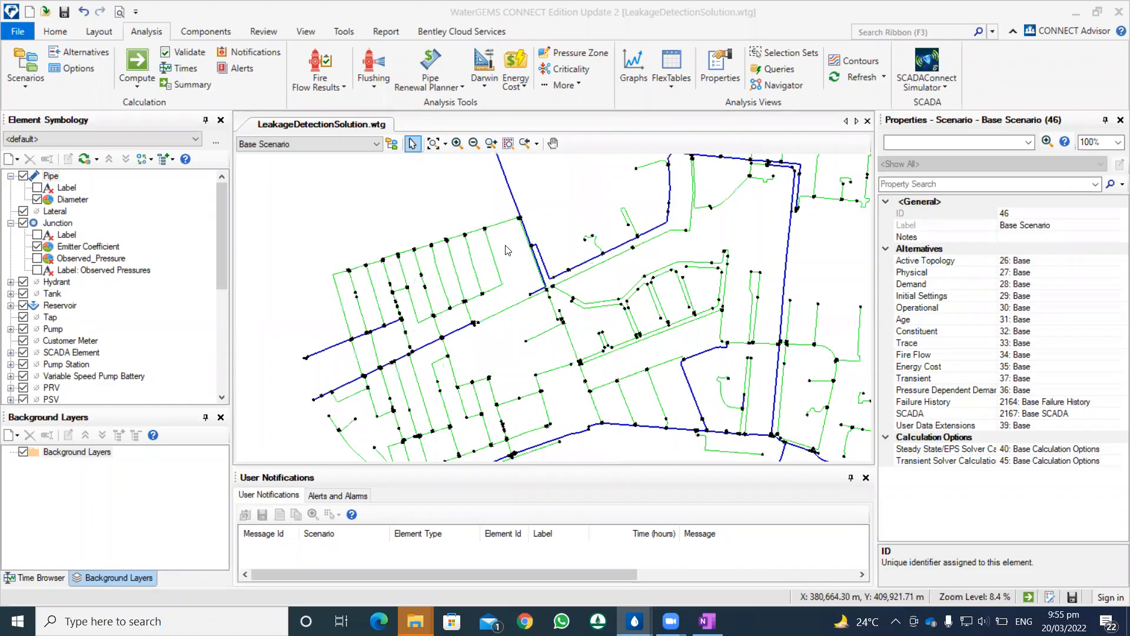
{"action": "scroll", "coordinate": [512, 253], "scroll_direction": "down", "scroll_amount": 1}
{"action": "scroll", "coordinate": [502, 219], "scroll_direction": "up", "scroll_amount": 10}
{"action": "scroll", "coordinate": [522, 223], "scroll_direction": "down", "scroll_amount": 8}
{"action": "left_click_drag", "start_coordinate": [550, 265], "coordinate": [480, 180]}
{"action": "scroll", "coordinate": [525, 278], "scroll_direction": "down", "scroll_amount": 2}
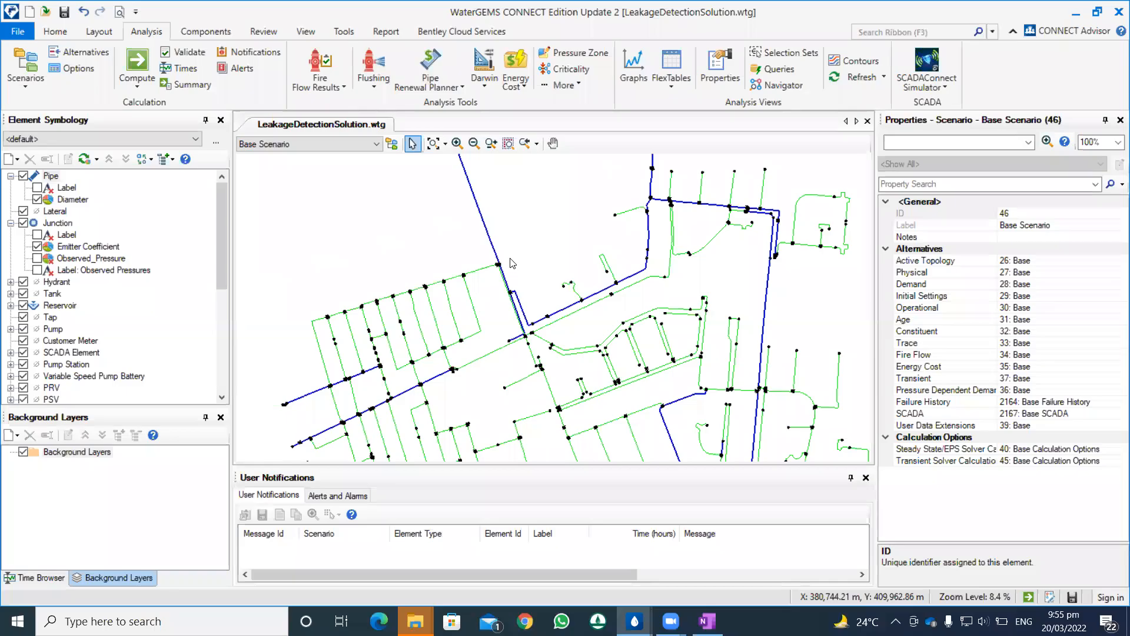
{"action": "left_click", "coordinate": [485, 89]}
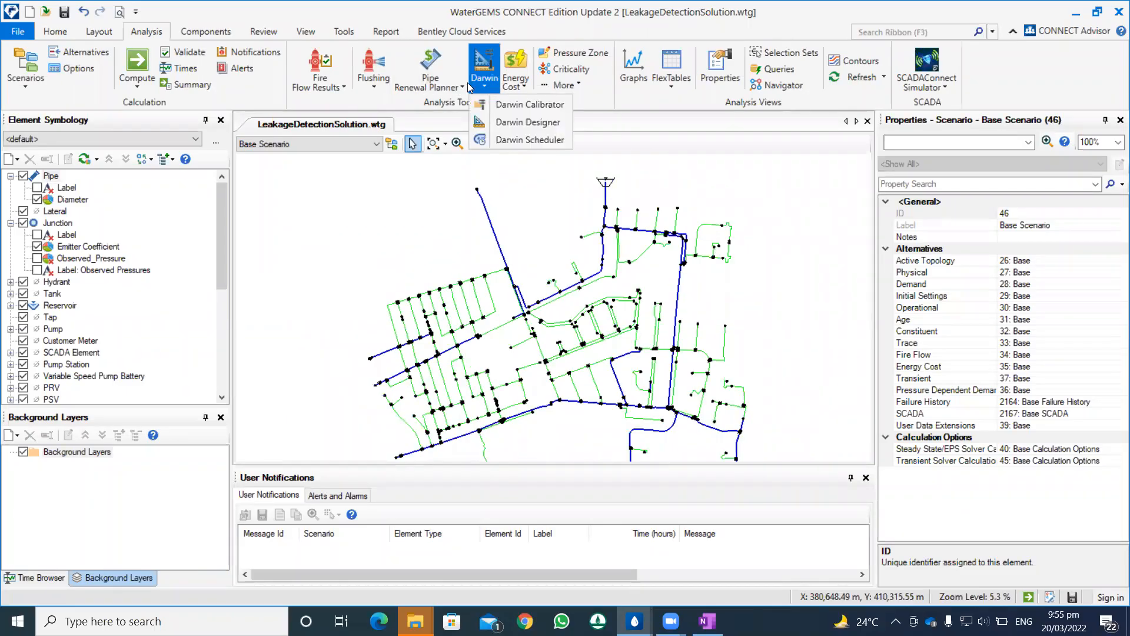
{"action": "left_click", "coordinate": [422, 103]}
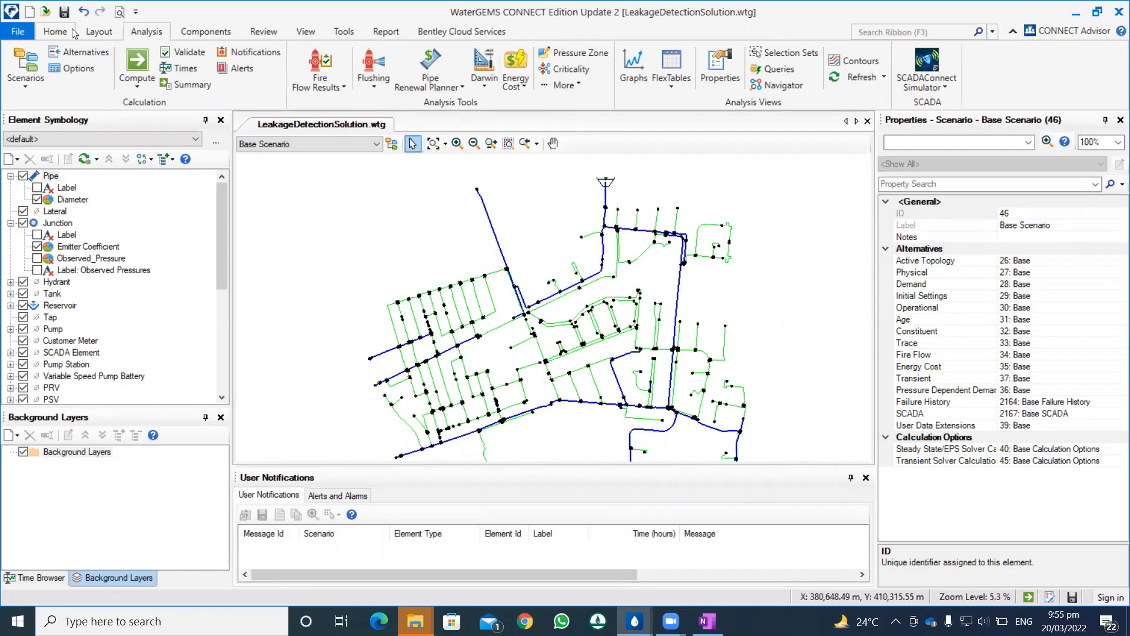
Step: Open the saved Inflow Comparison graph of the leakage detection model
{"action": "left_click", "coordinate": [101, 34]}
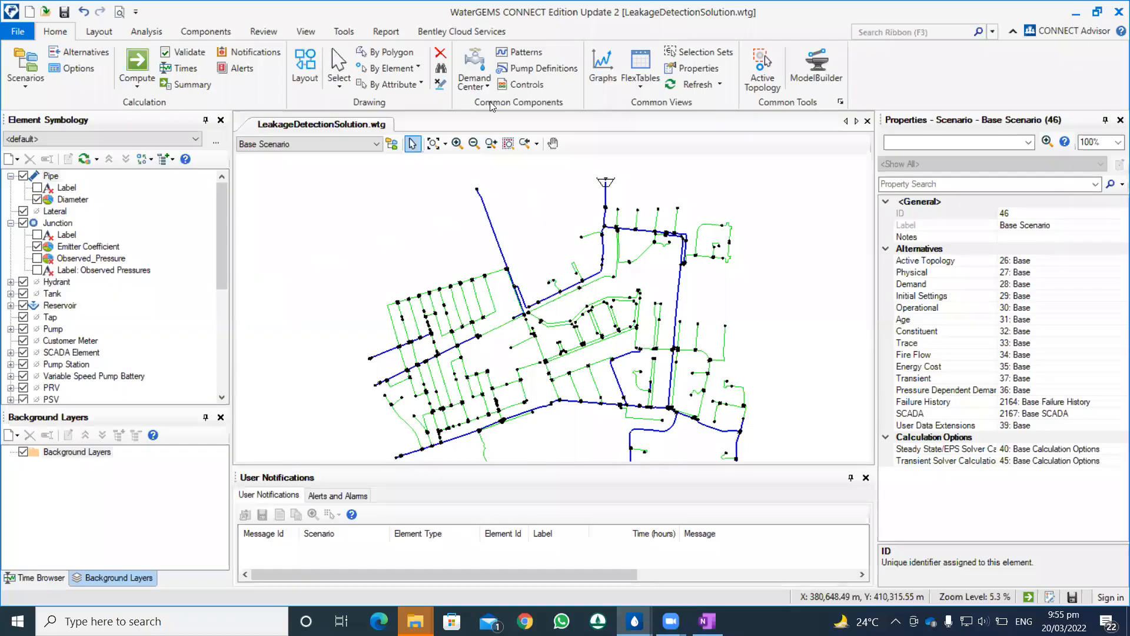
{"action": "left_click", "coordinate": [603, 71]}
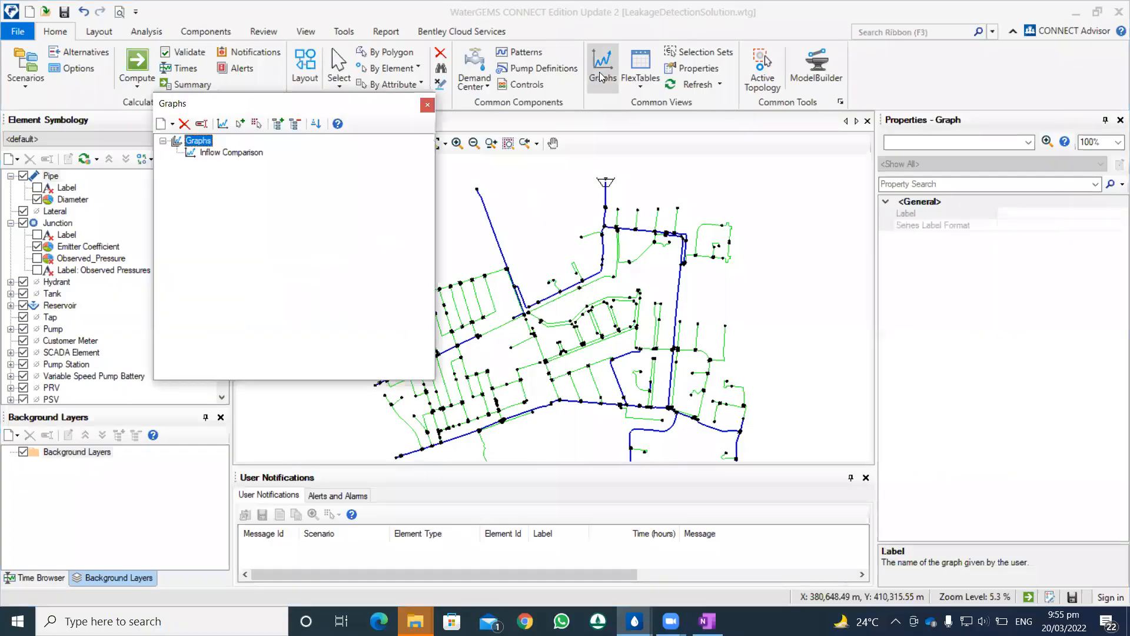
{"action": "left_click", "coordinate": [243, 154]}
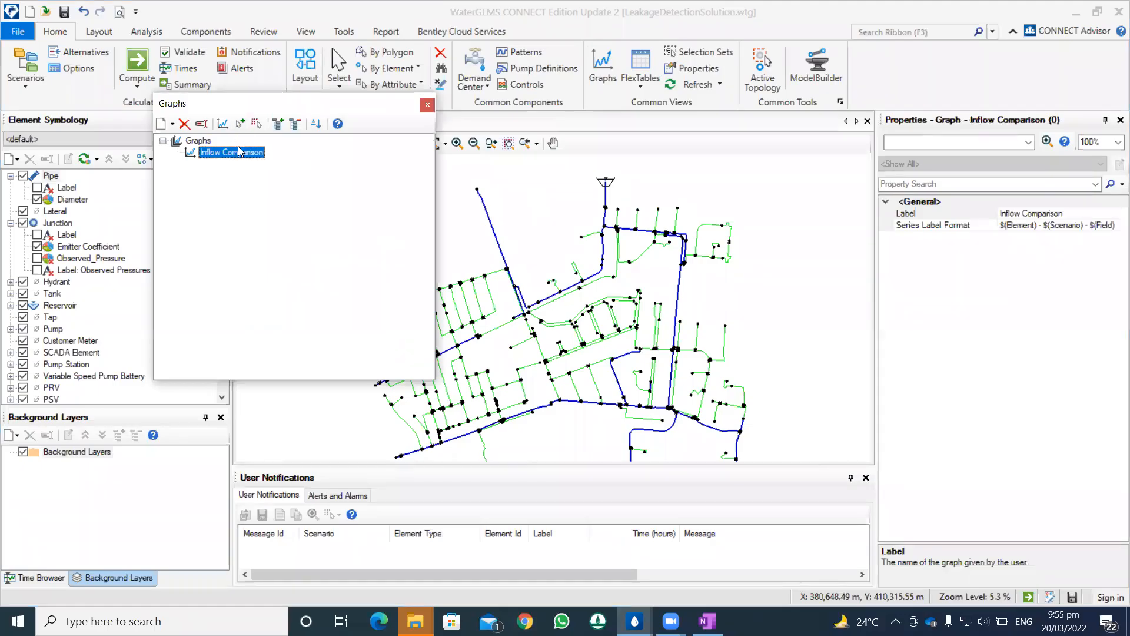
{"action": "double_click", "coordinate": [239, 151]}
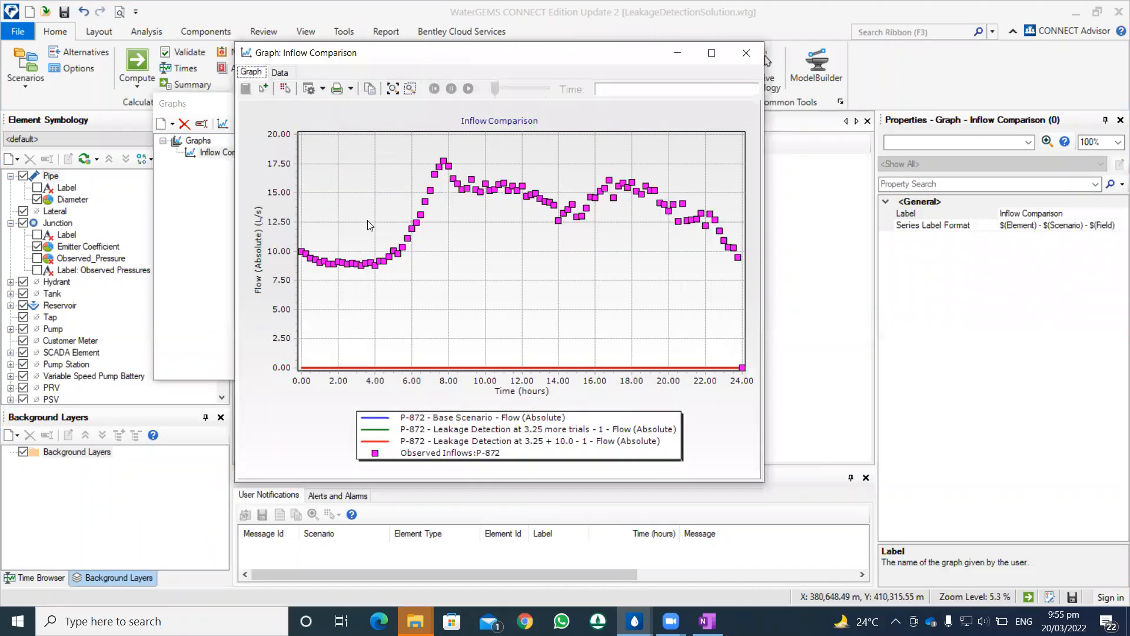
Step: Remove both Leakage Detection scenarios from the graph's series, keeping Base Scenario selected for pipe P-872
{"action": "right_click", "coordinate": [426, 250]}
{"action": "left_click", "coordinate": [472, 259]}
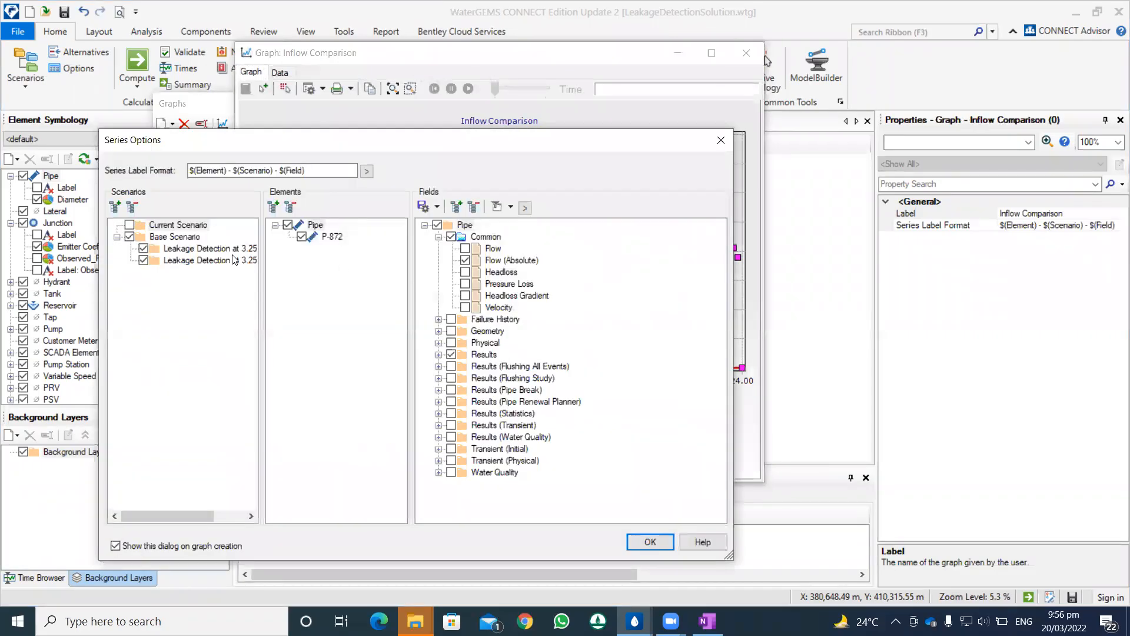
{"action": "left_click", "coordinate": [143, 259]}
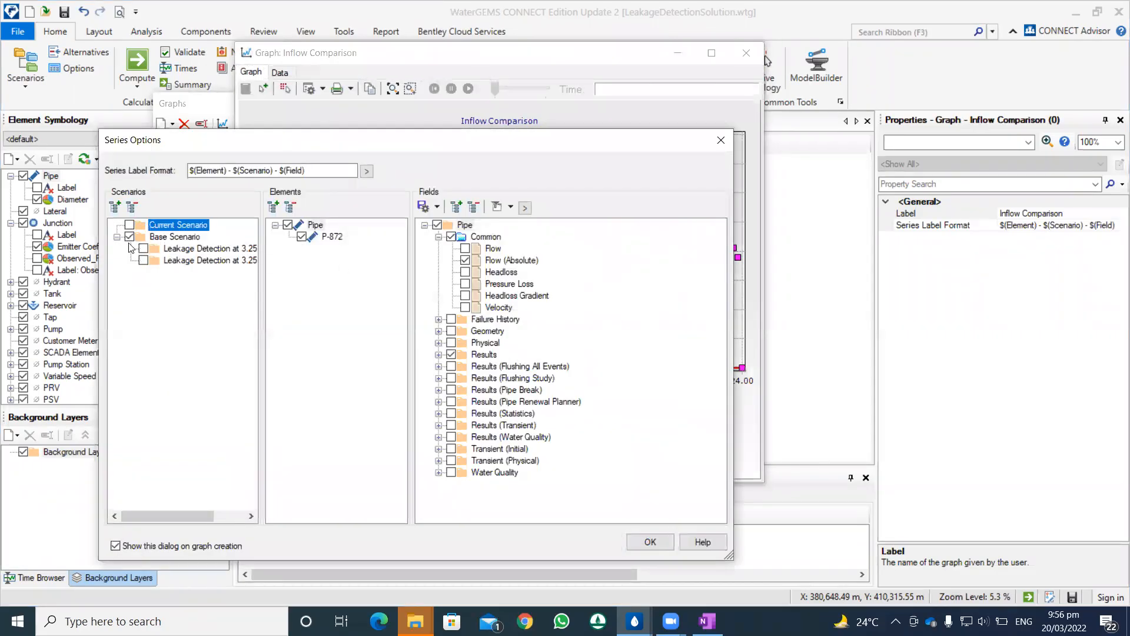
{"action": "left_click", "coordinate": [650, 541]}
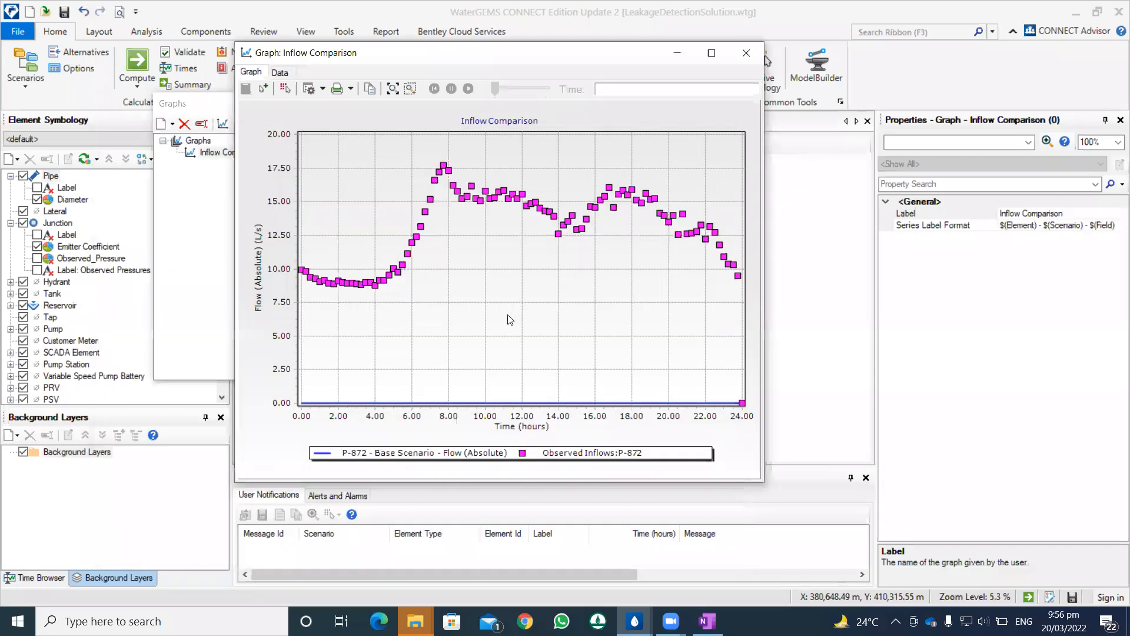
Step: Replace Base Scenario with Current Scenario as the scenario plotted in the Inflow Comparison graph
{"action": "right_click", "coordinate": [509, 318]}
{"action": "left_click", "coordinate": [535, 325]}
{"action": "left_click", "coordinate": [130, 224]}
{"action": "left_click", "coordinate": [650, 541]}
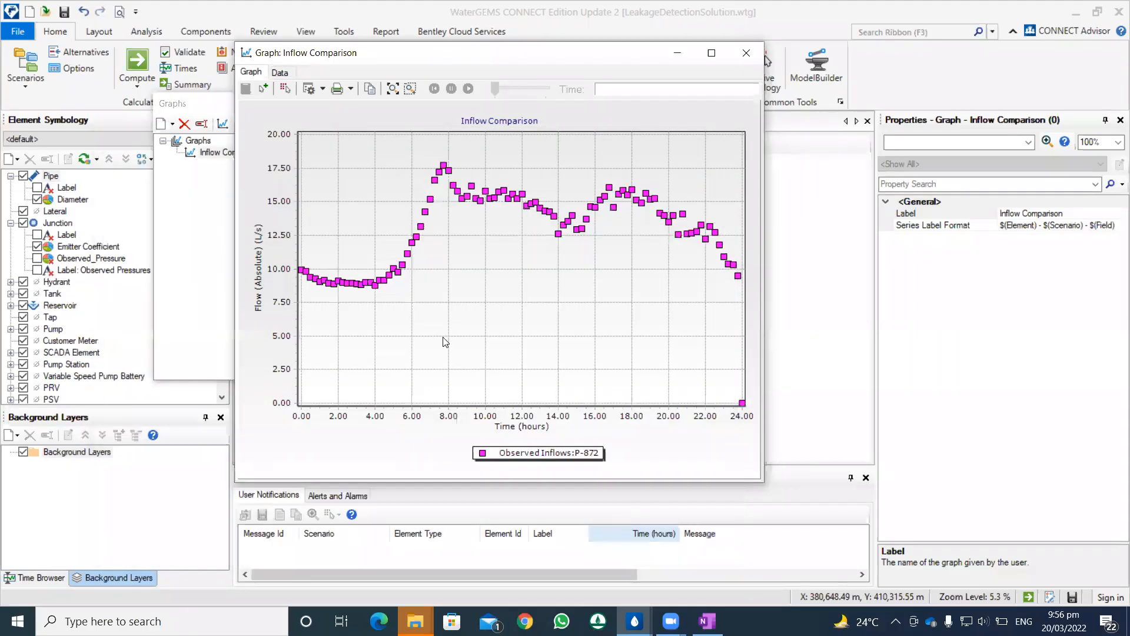
{"action": "right_click", "coordinate": [471, 346]}
{"action": "left_click", "coordinate": [471, 346]}
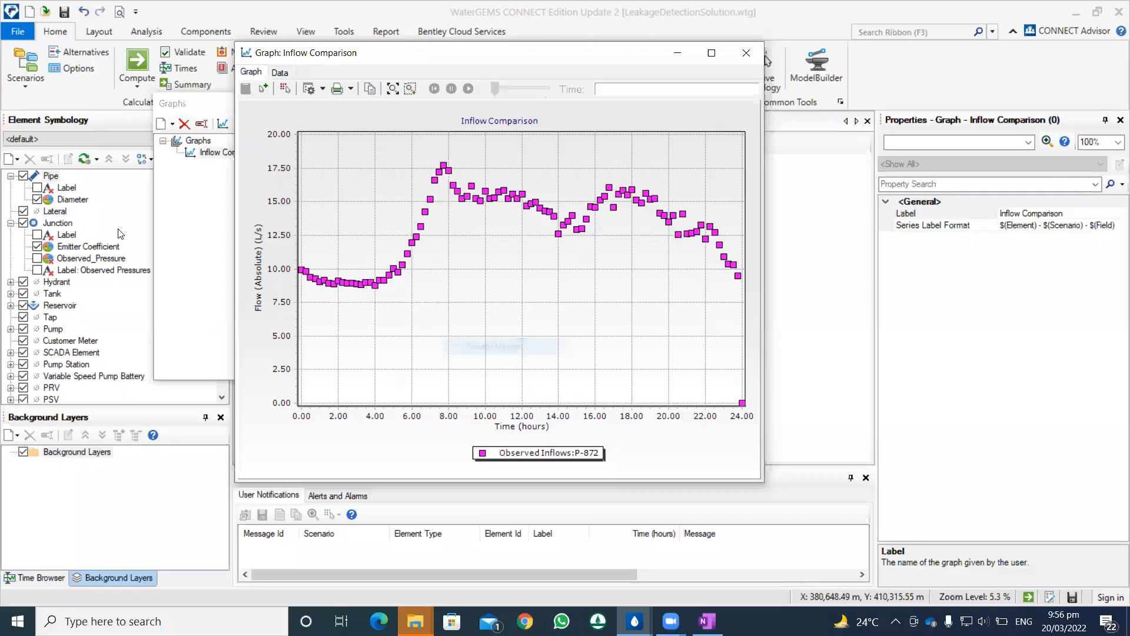
{"action": "left_click", "coordinate": [135, 226]}
{"action": "left_click", "coordinate": [129, 225]}
{"action": "left_click", "coordinate": [650, 541]}
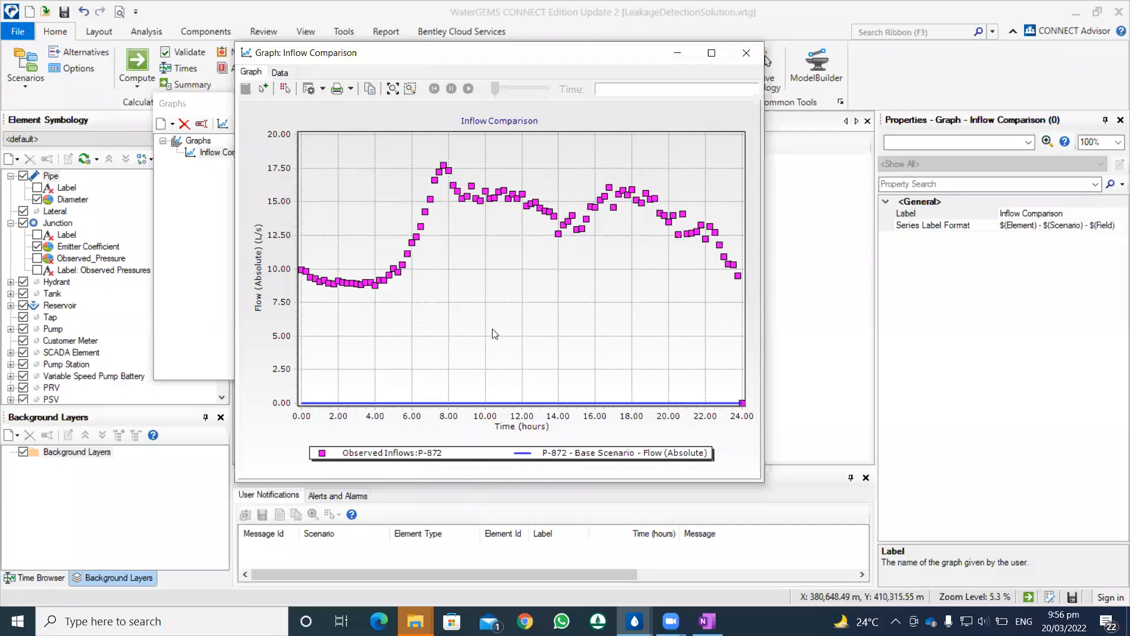
Step: Check the graph's series selection, its list of charted series and the minimum and maximum scale settings of the left axis
{"action": "right_click", "coordinate": [484, 315]}
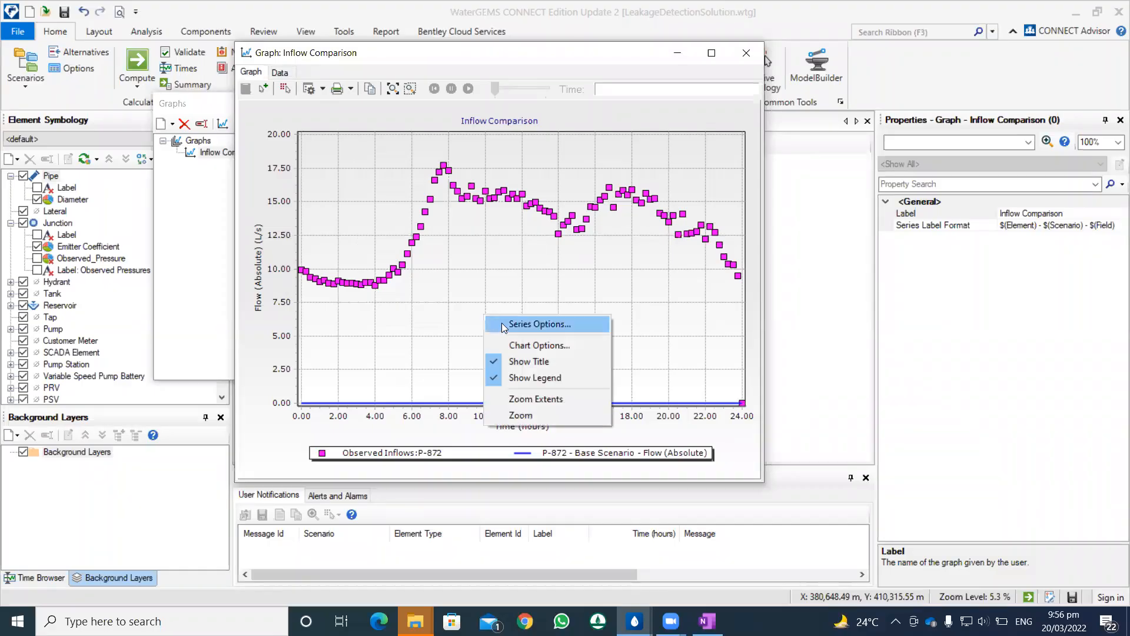
{"action": "left_click", "coordinate": [504, 323]}
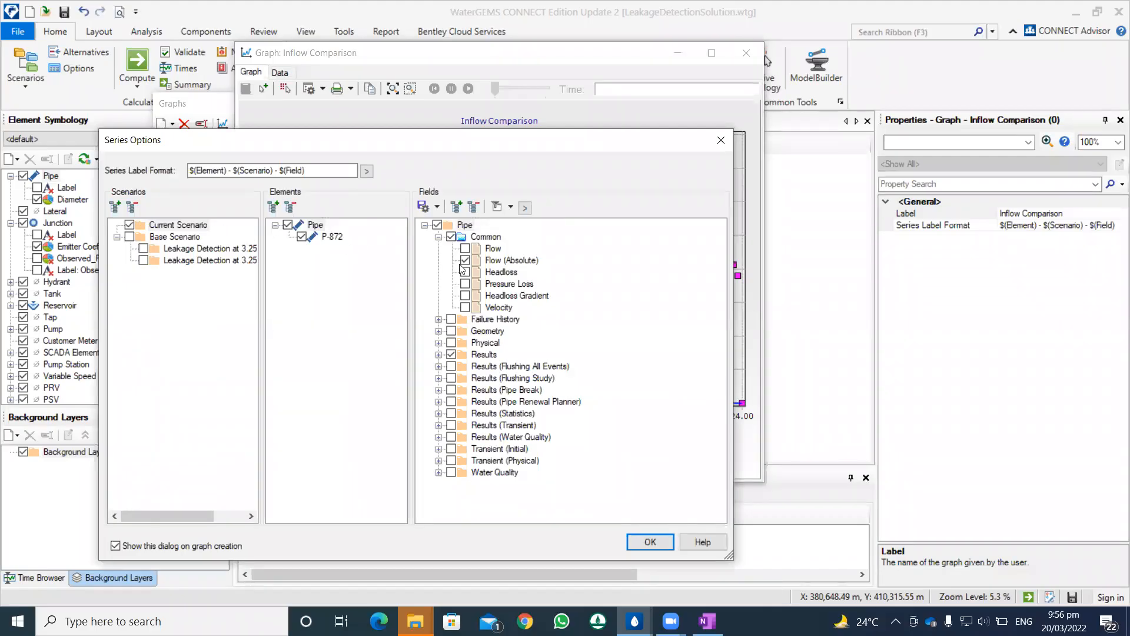
{"action": "left_click", "coordinate": [641, 545]}
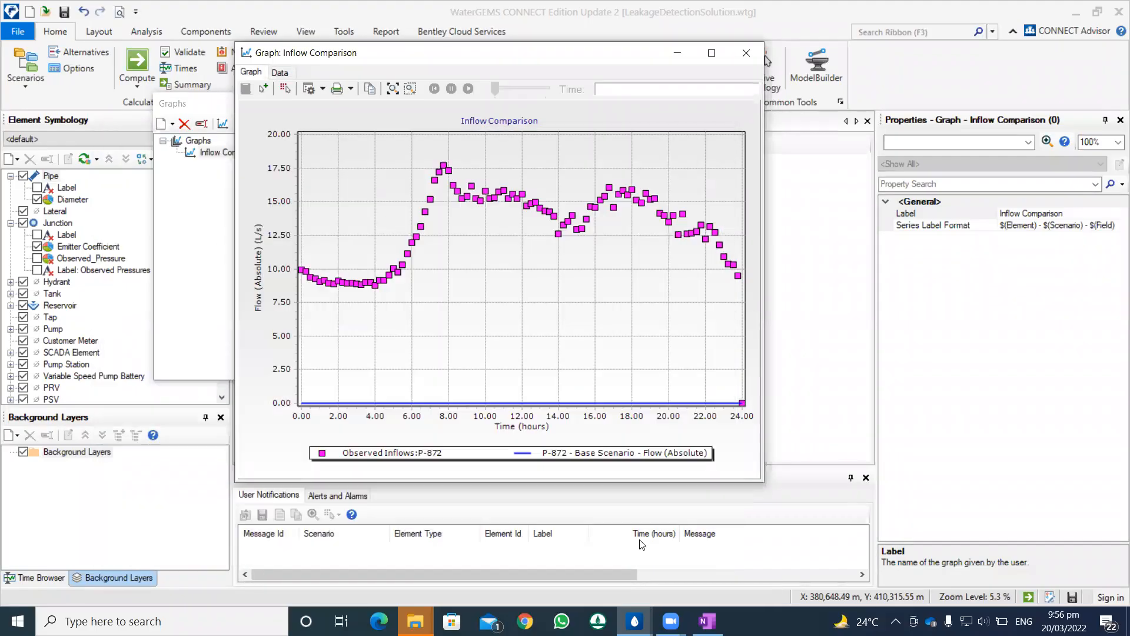
{"action": "right_click", "coordinate": [271, 366]}
{"action": "left_click", "coordinate": [301, 390]}
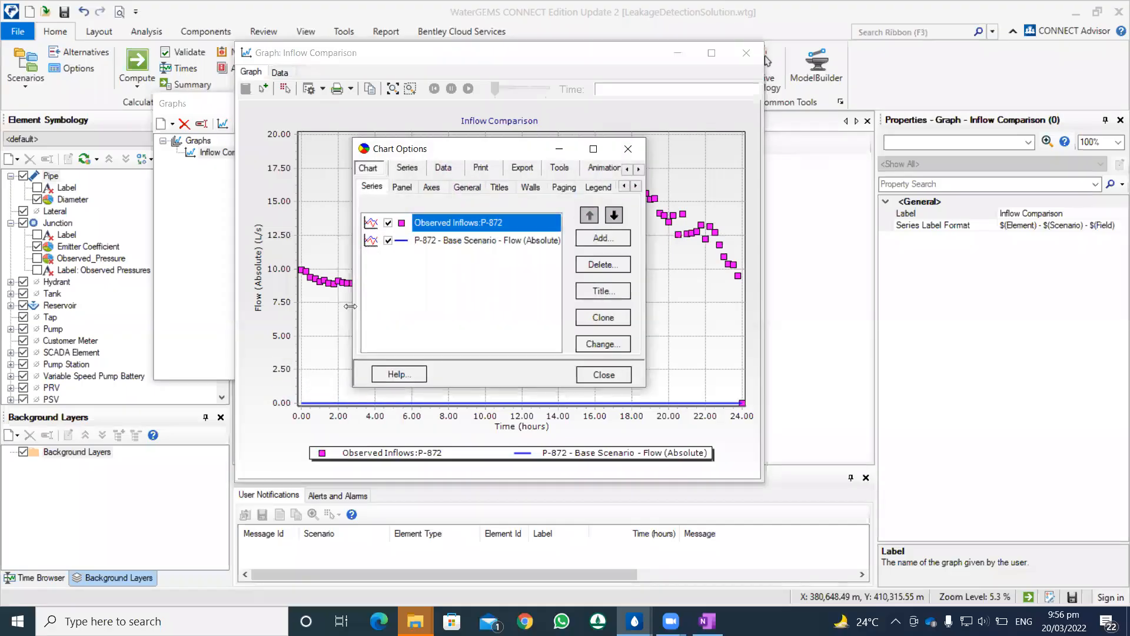
{"action": "left_click", "coordinate": [460, 240]}
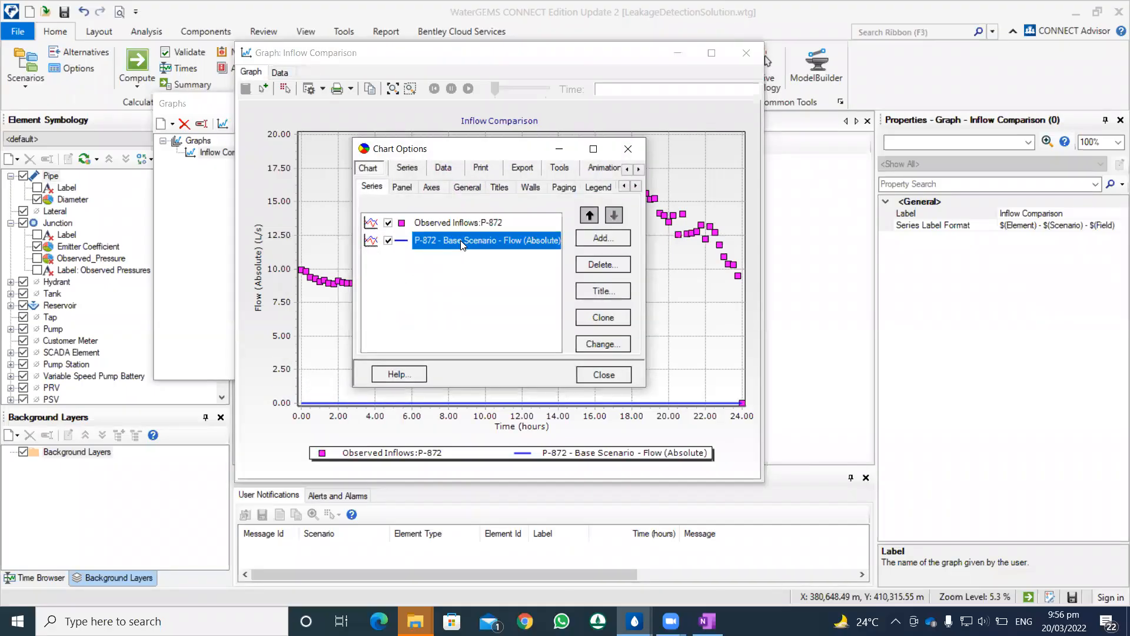
{"action": "left_click", "coordinate": [431, 187]}
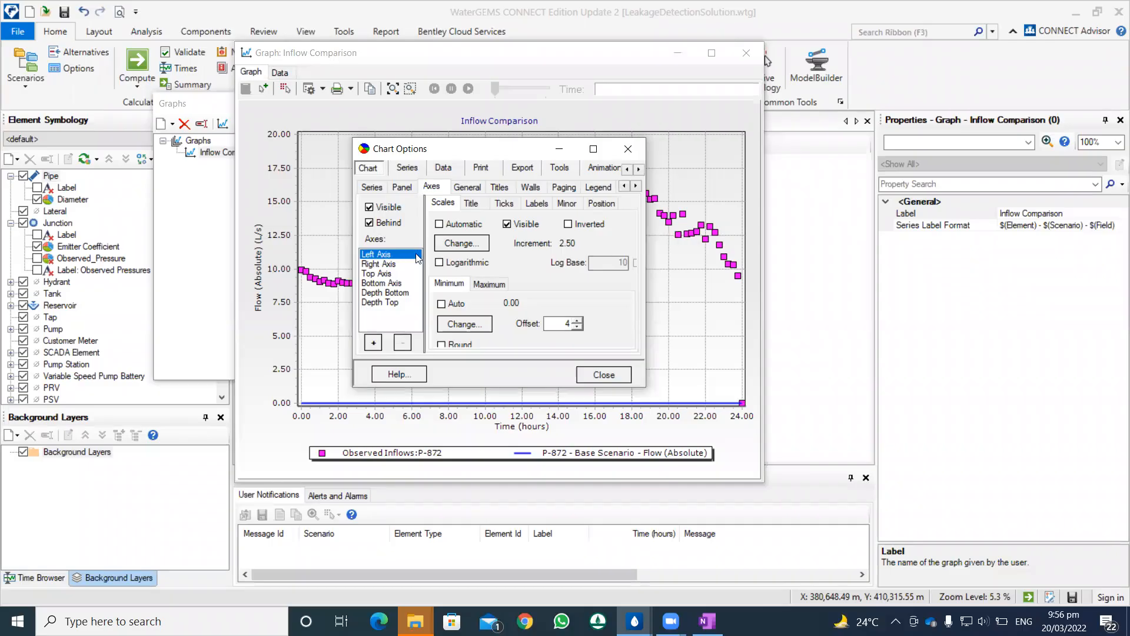
{"action": "left_click", "coordinate": [488, 284]}
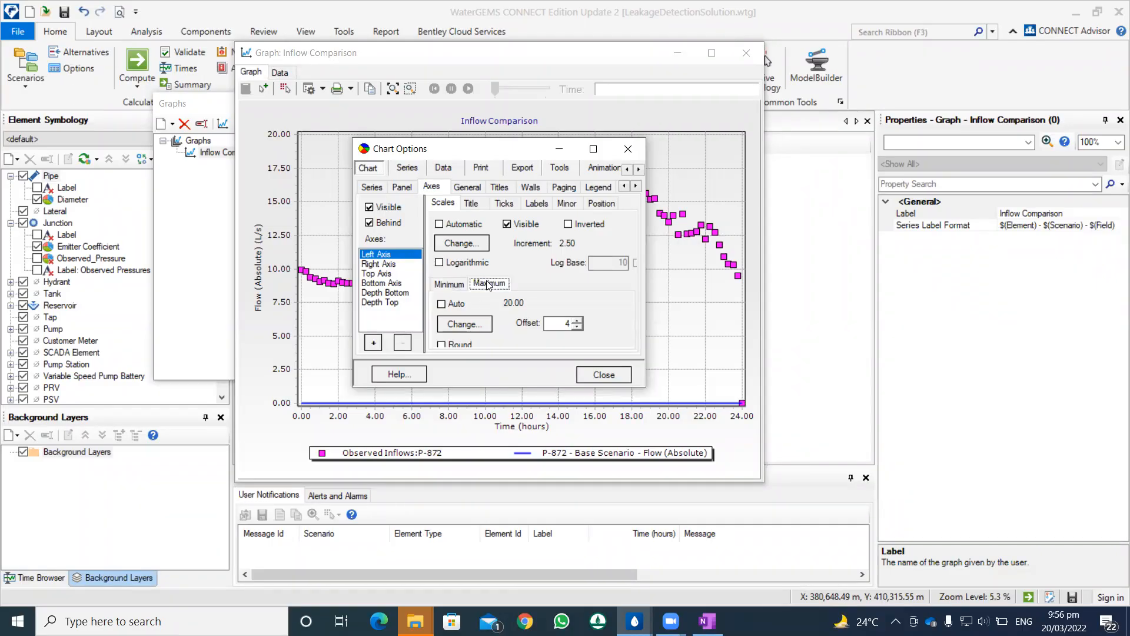
{"action": "left_click", "coordinate": [451, 284]}
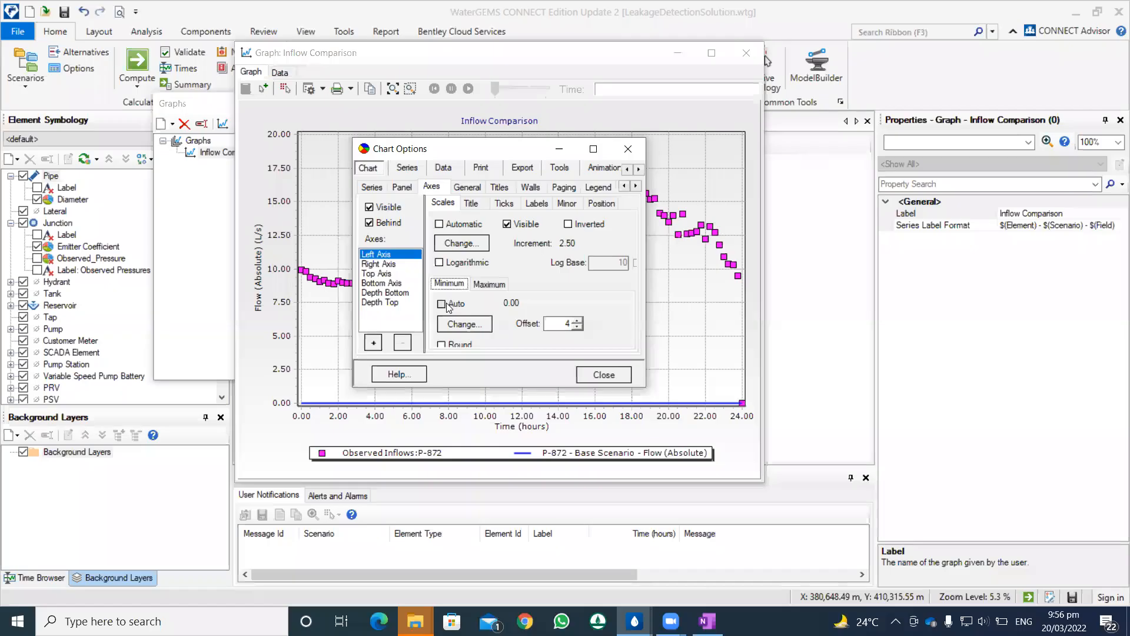
{"action": "left_click", "coordinate": [585, 374]}
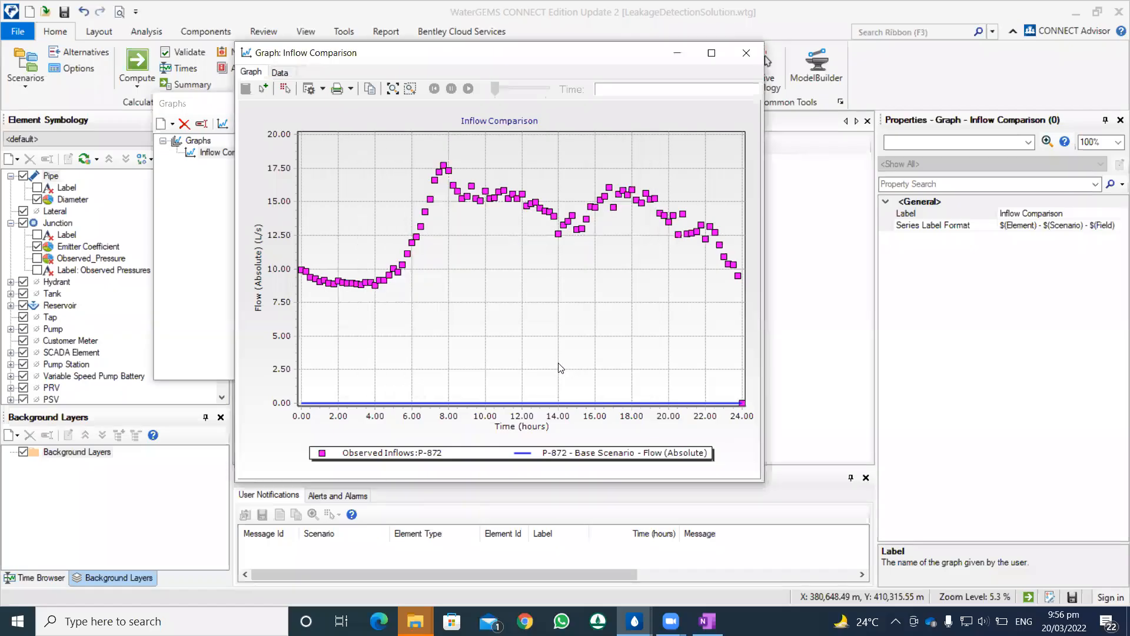
Step: Set the minimum of the graph's left flow axis to -10 in the chart options
{"action": "right_click", "coordinate": [510, 336]}
{"action": "left_click", "coordinate": [541, 361]}
{"action": "left_click", "coordinate": [439, 241]}
{"action": "left_click", "coordinate": [602, 343]}
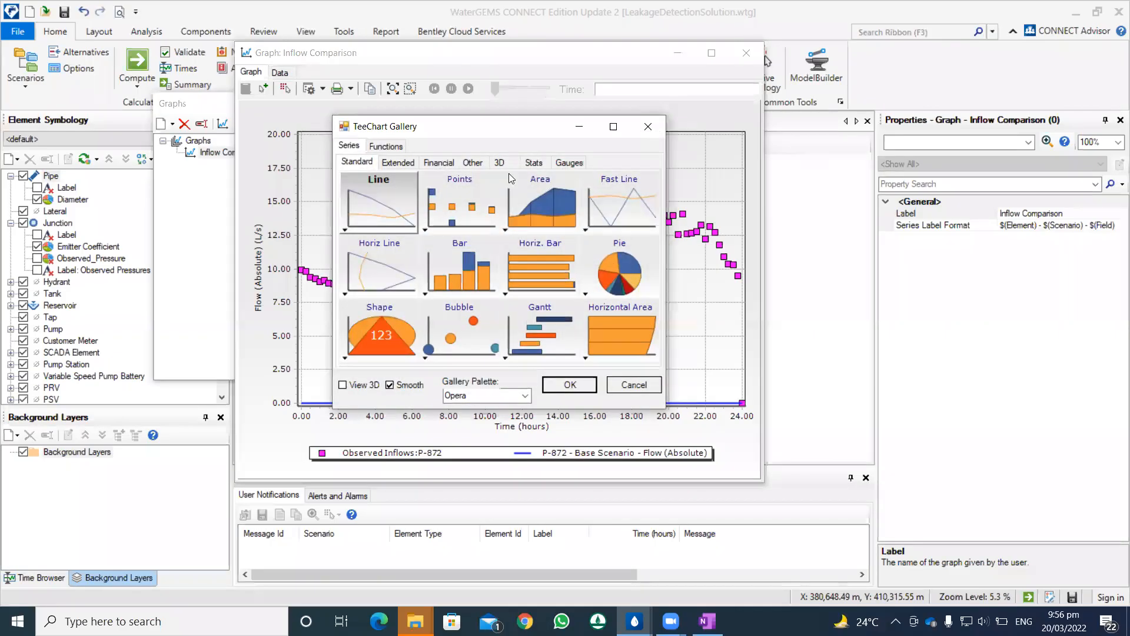
{"action": "left_click", "coordinate": [430, 185]}
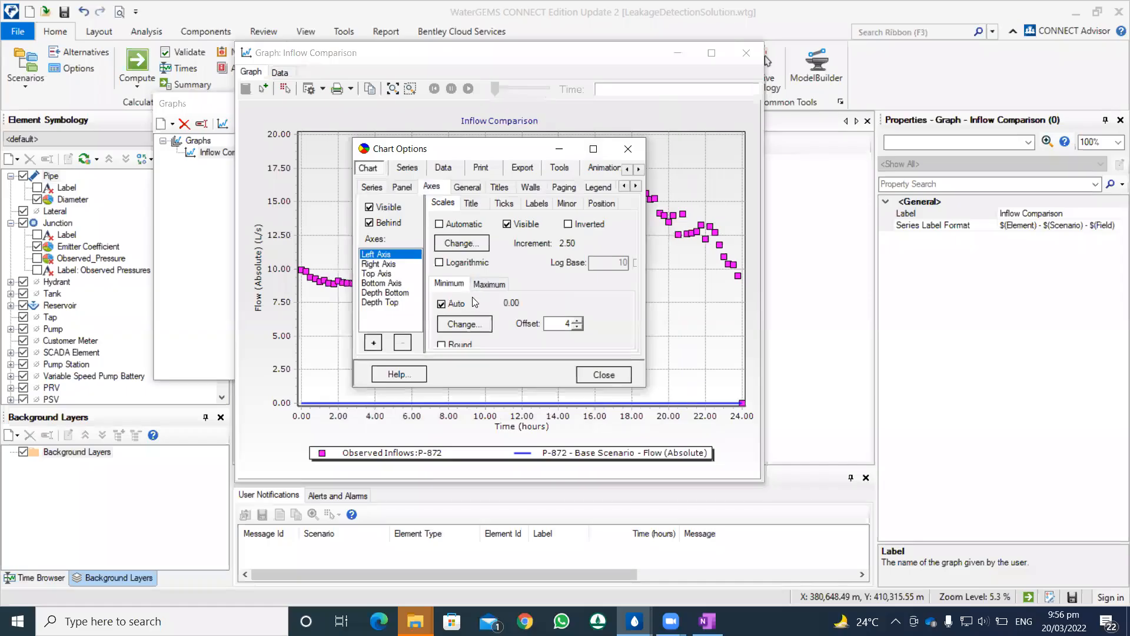
{"action": "left_click", "coordinate": [461, 323]}
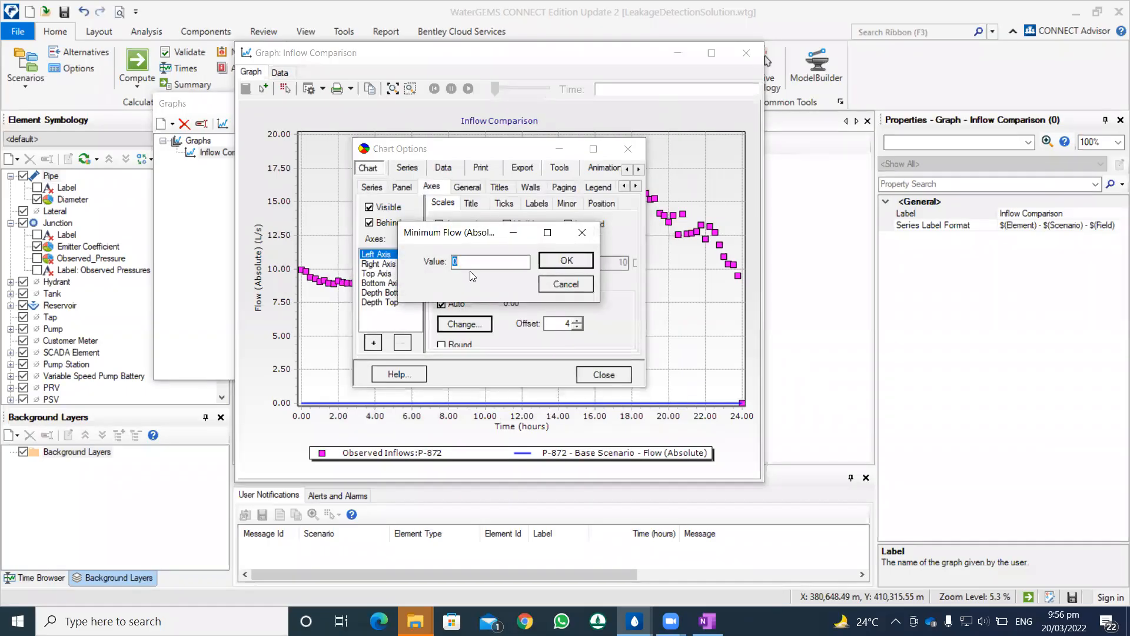
{"action": "type", "text": "-10"}
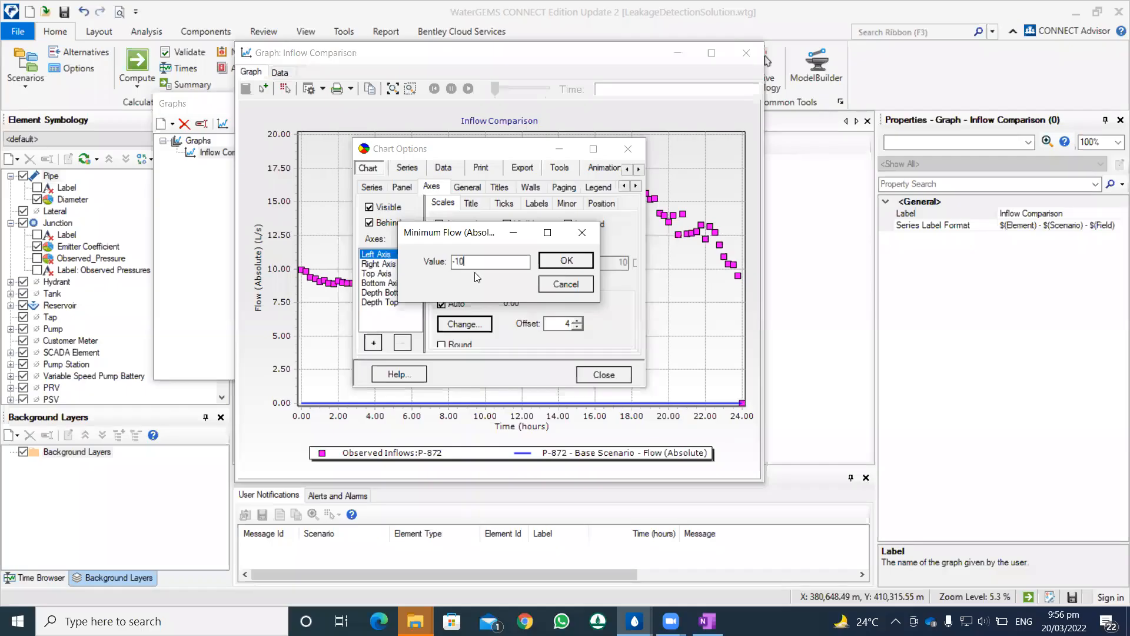
{"action": "left_click", "coordinate": [548, 264]}
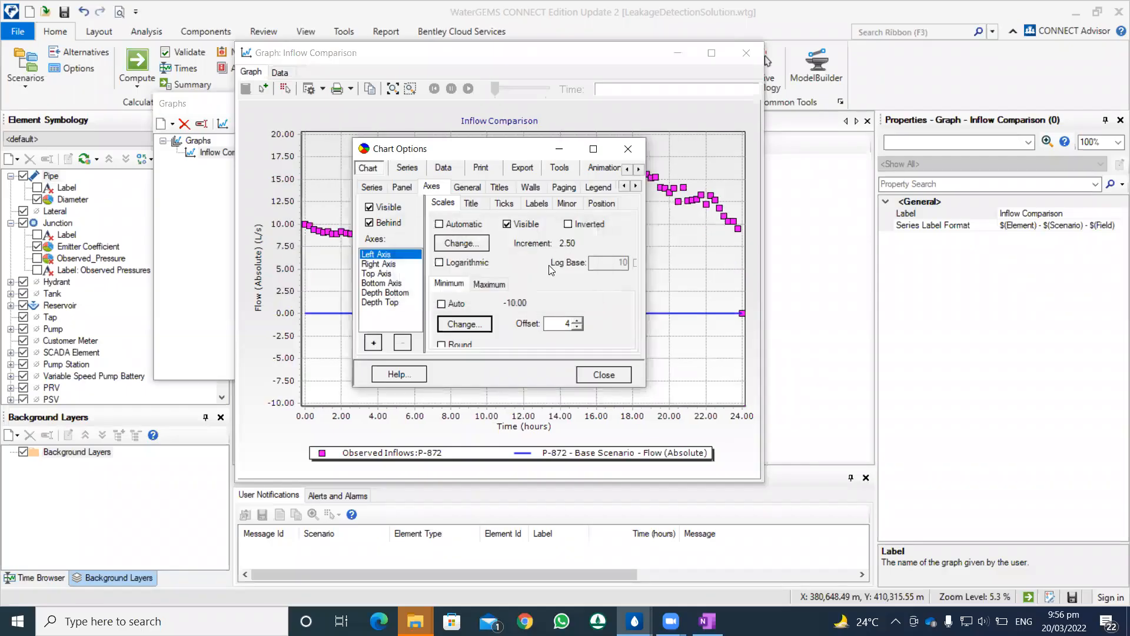
{"action": "left_click", "coordinate": [603, 375]}
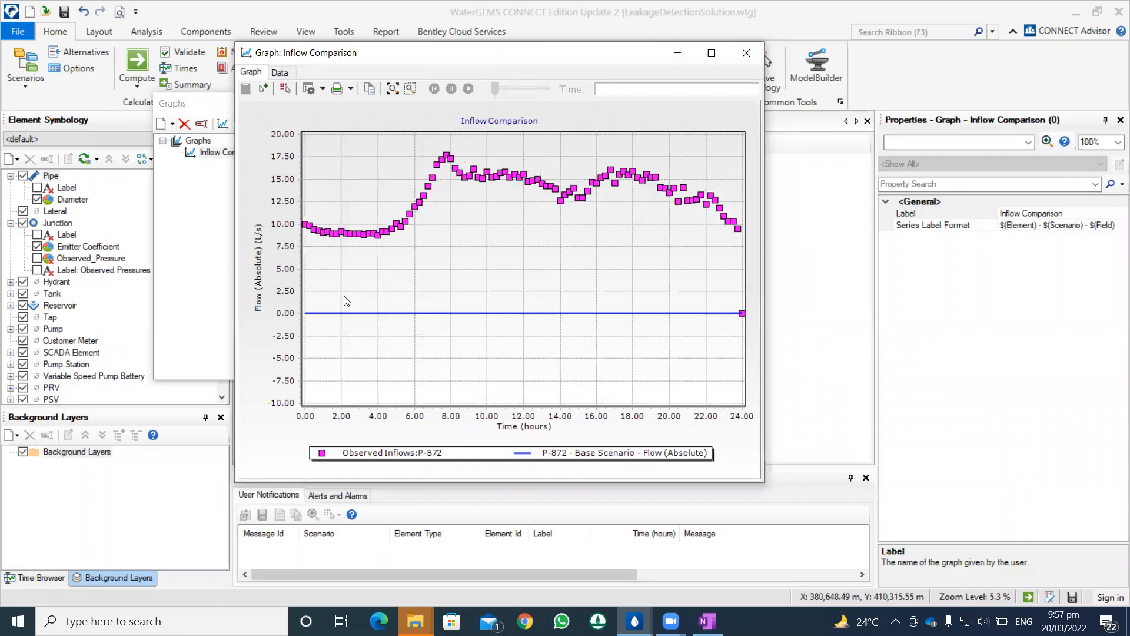
Step: Review the scenario and pipe chosen in the graph's series options, and close the graph without changing them
{"action": "left_click", "coordinate": [323, 89]}
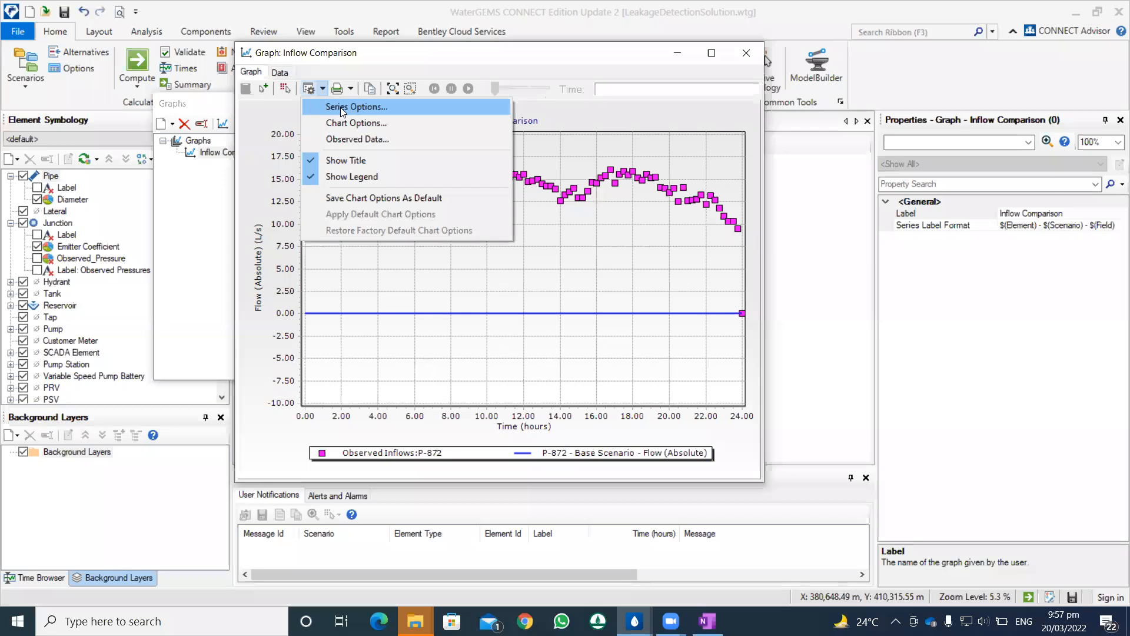
{"action": "left_click", "coordinate": [340, 107]}
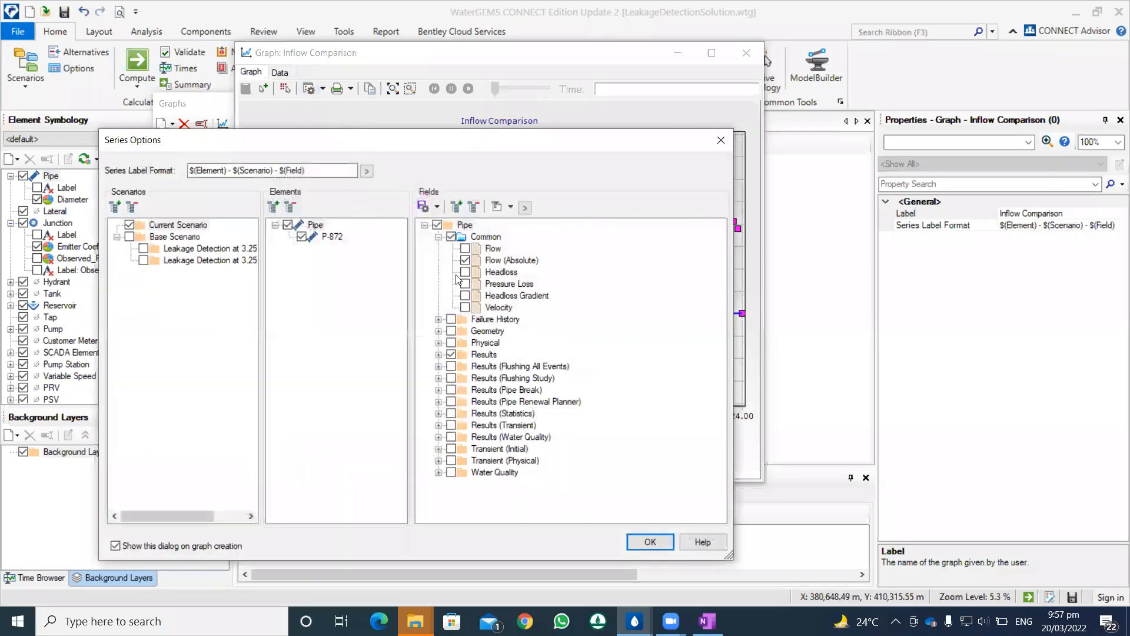
{"action": "left_click", "coordinate": [177, 224]}
{"action": "left_click", "coordinate": [332, 236]}
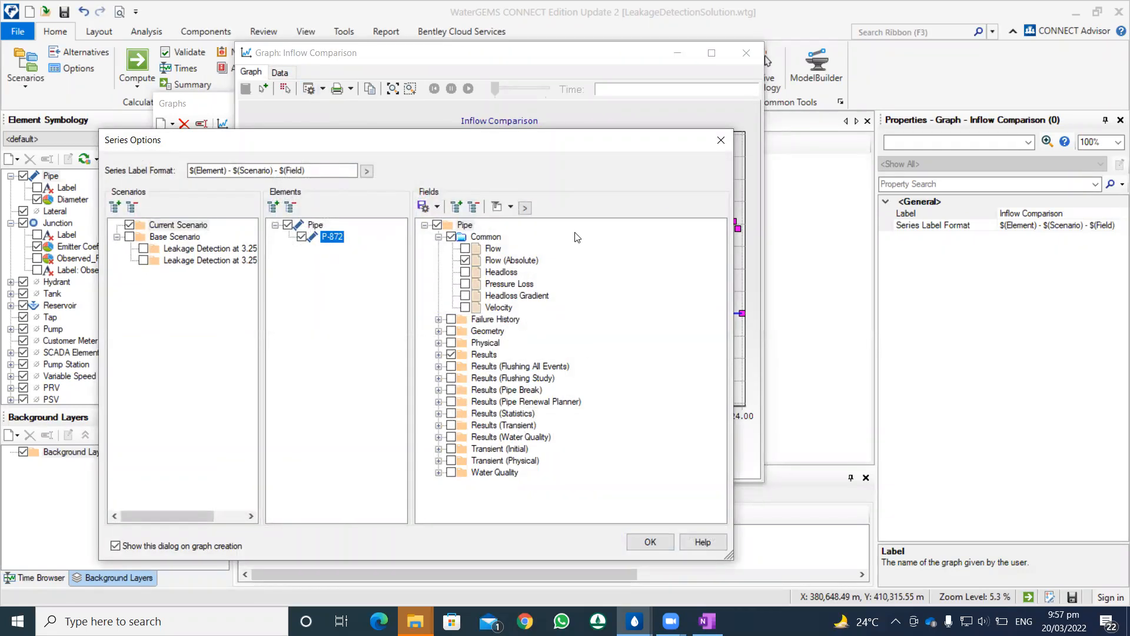
{"action": "left_click", "coordinate": [720, 140]}
{"action": "left_click", "coordinate": [746, 54]}
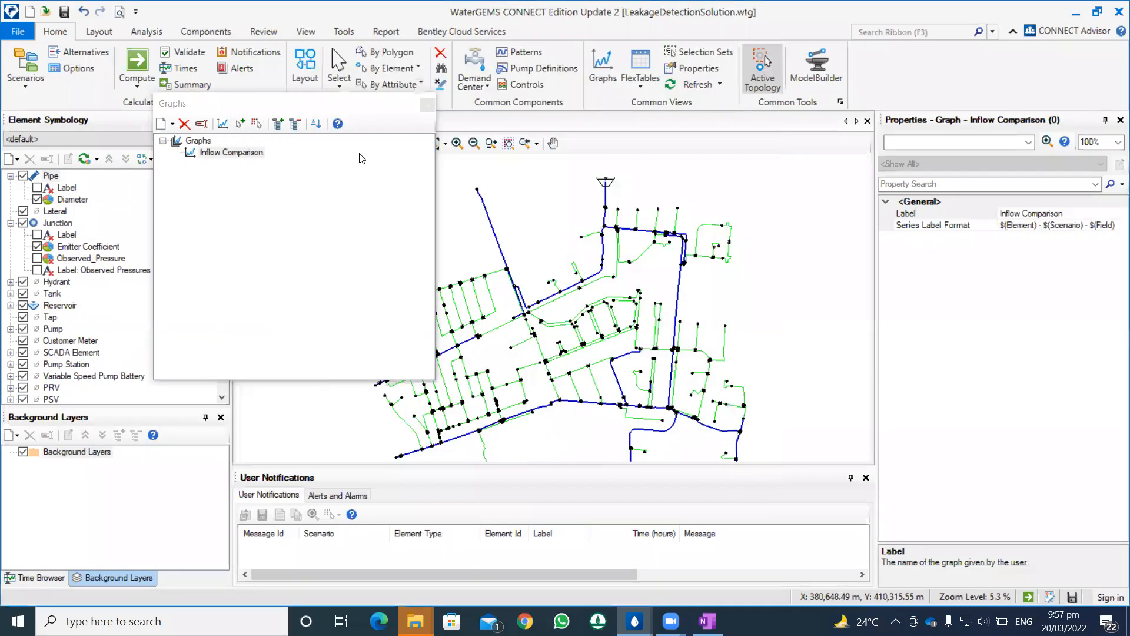
Step: Keep Base Scenario as the current scenario, compute it, and close the calculation summary
{"action": "left_click", "coordinate": [275, 143]}
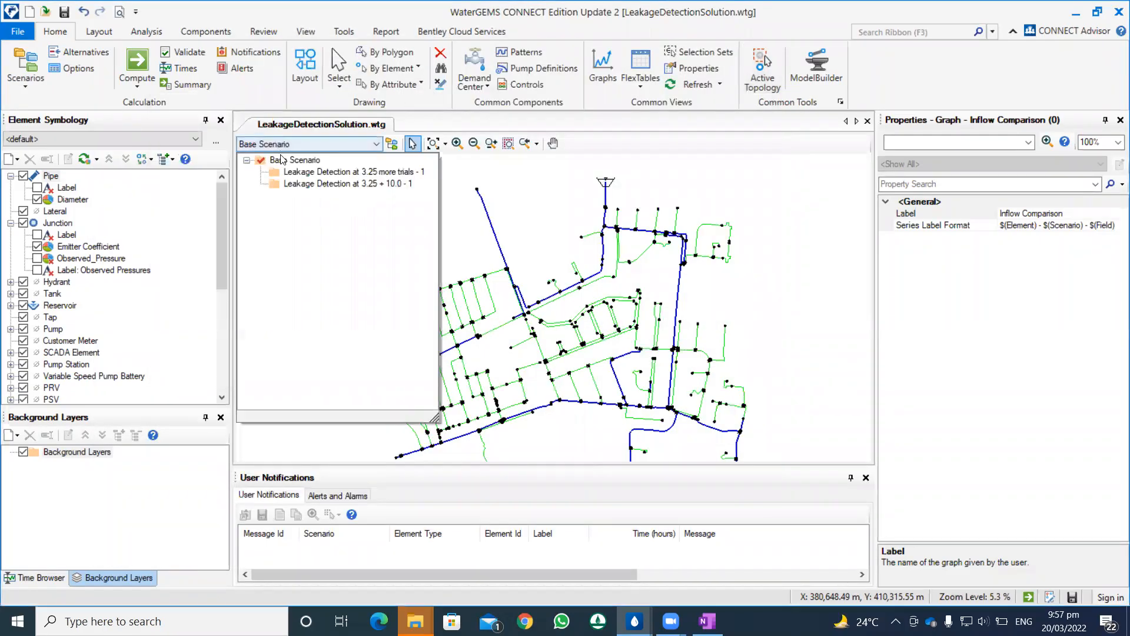
{"action": "left_click", "coordinate": [288, 160]}
{"action": "left_click", "coordinate": [139, 71]}
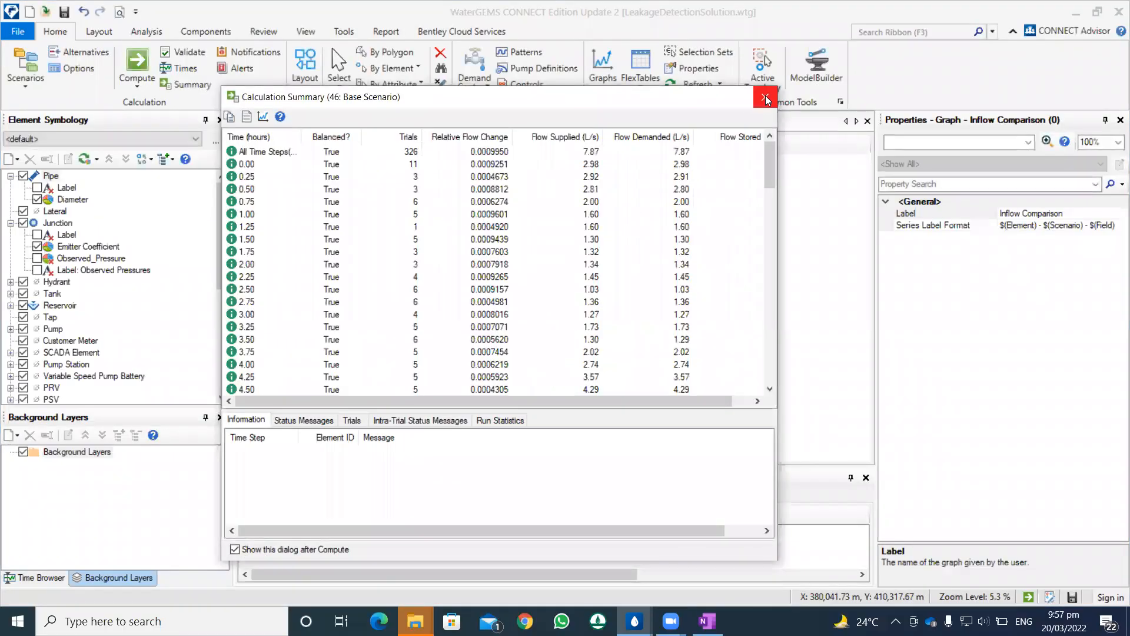
{"action": "left_click", "coordinate": [763, 98]}
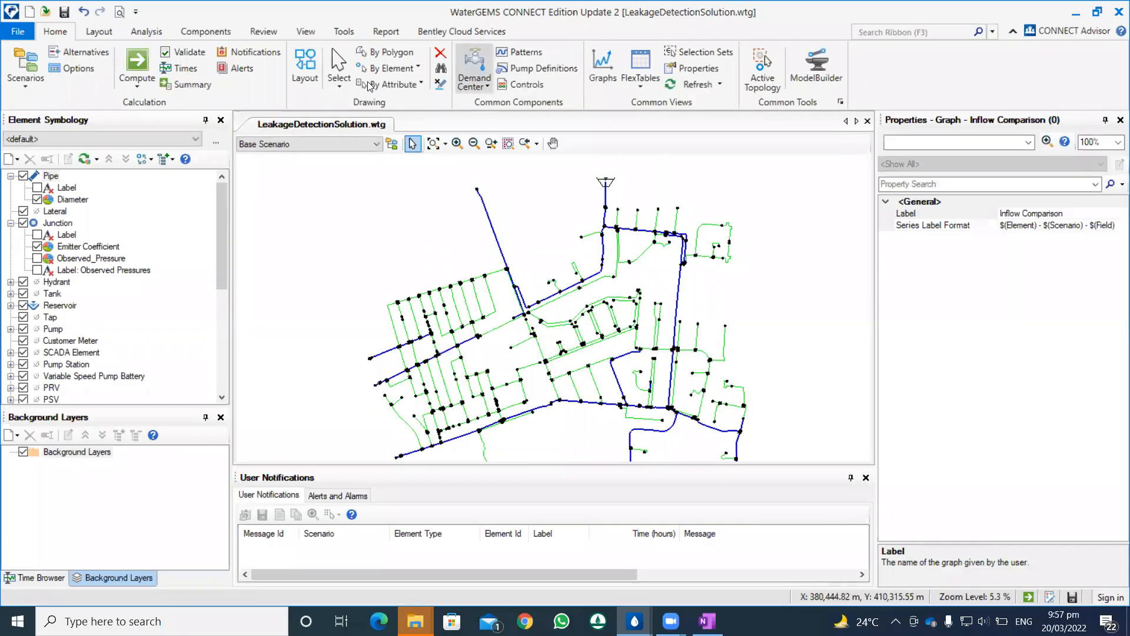
Step: Reopen the Inflow Comparison graph to compare P-872's computed flow with the observed inflows, and display its data table
{"action": "left_click", "coordinate": [602, 67]}
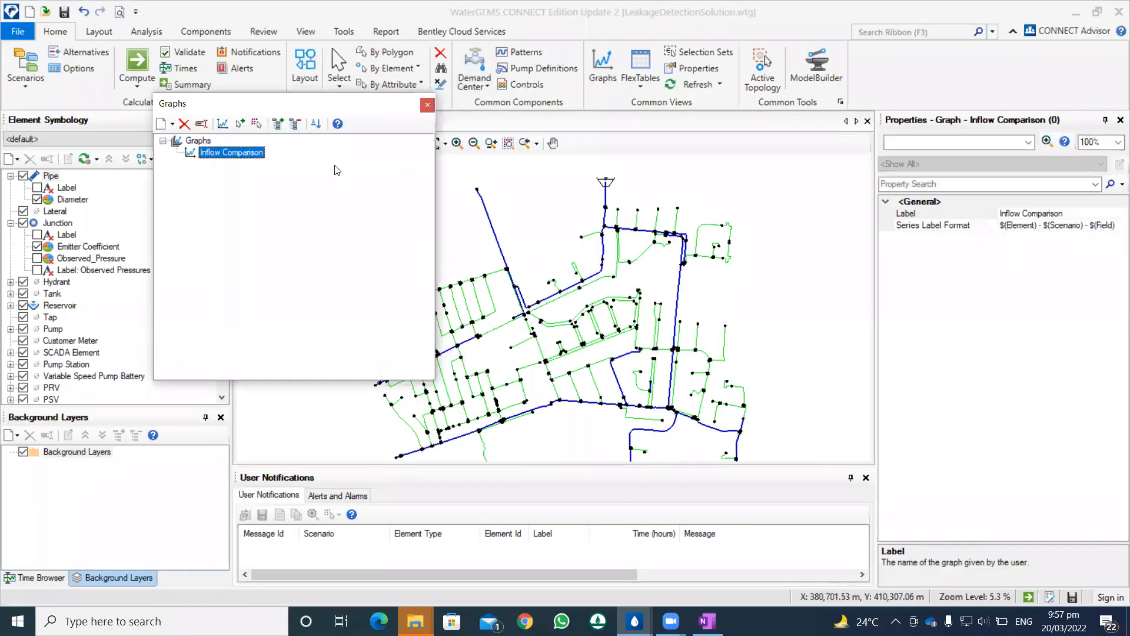
{"action": "double_click", "coordinate": [227, 151]}
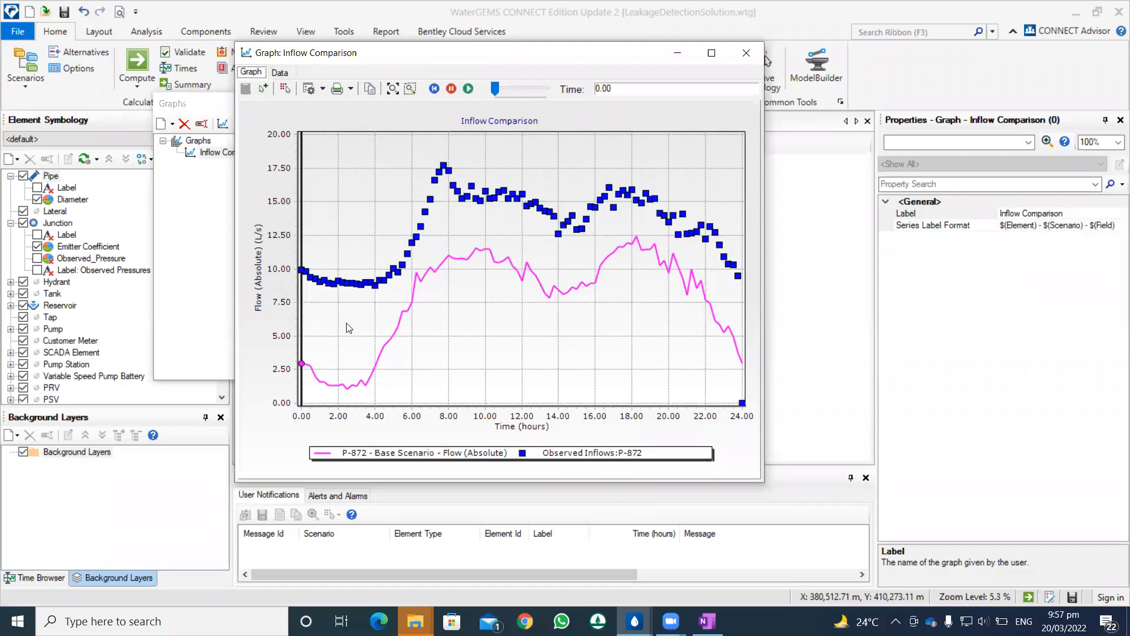
{"action": "left_click", "coordinate": [300, 362]}
{"action": "left_click", "coordinate": [280, 71]}
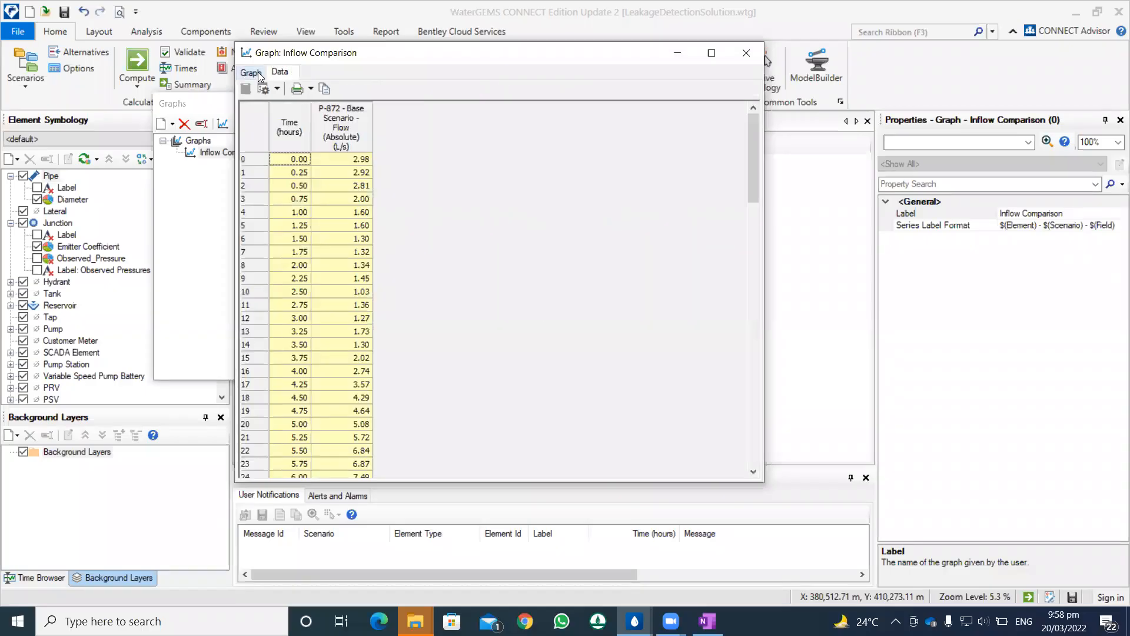
Step: Return to the plotted curves of the Inflow Comparison graph, then close the graph and reopen it
{"action": "left_click", "coordinate": [252, 73]}
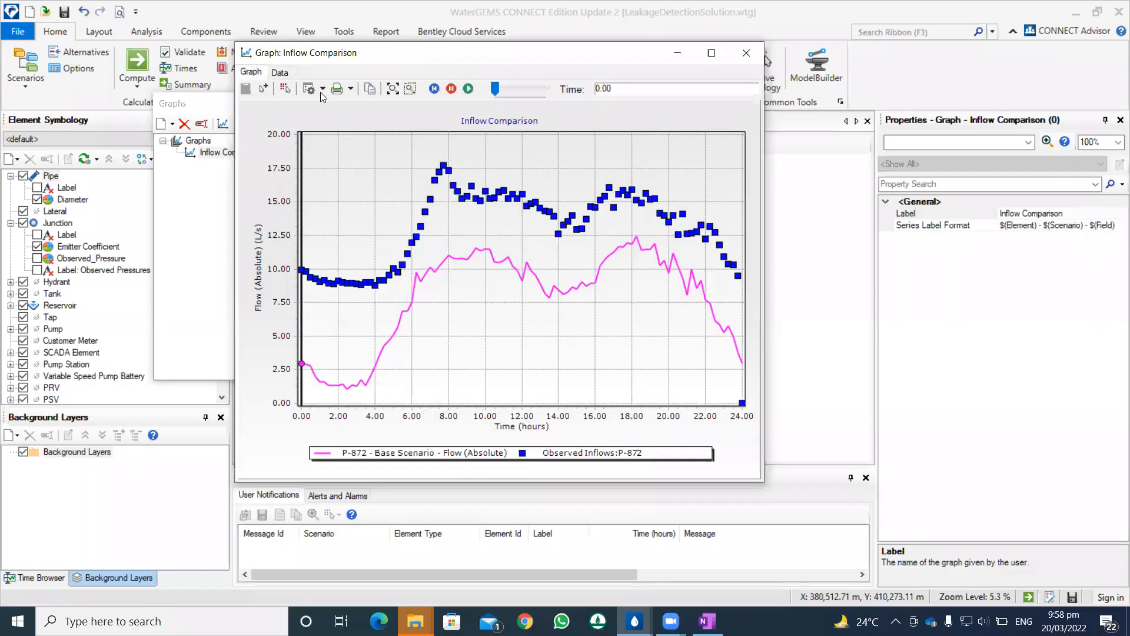
{"action": "left_click", "coordinate": [746, 53]}
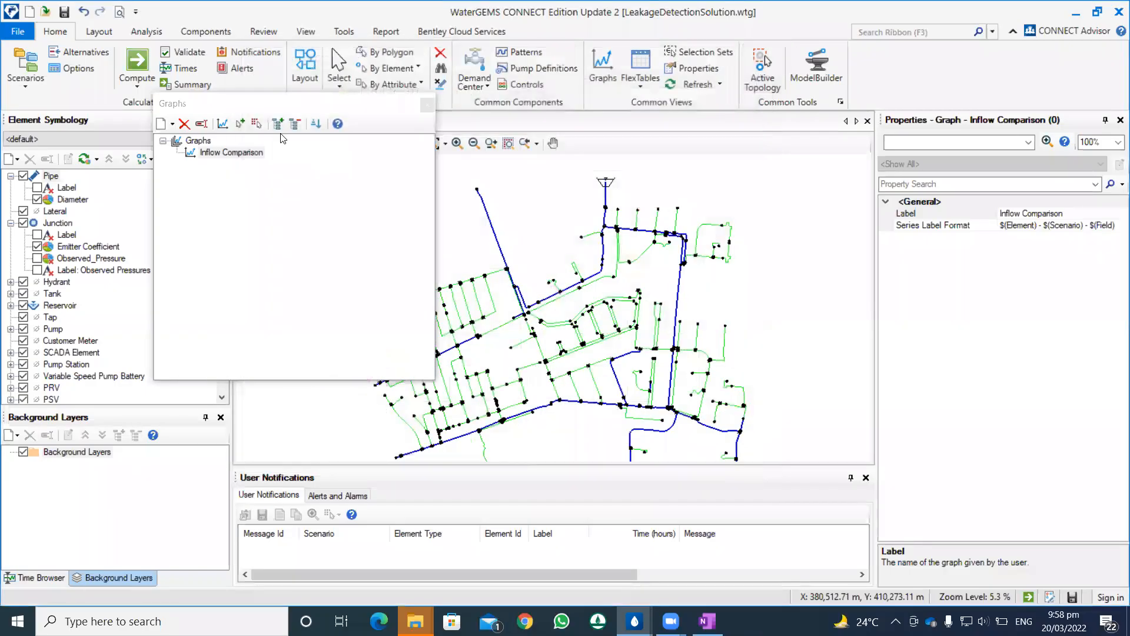
{"action": "left_click", "coordinate": [223, 124]}
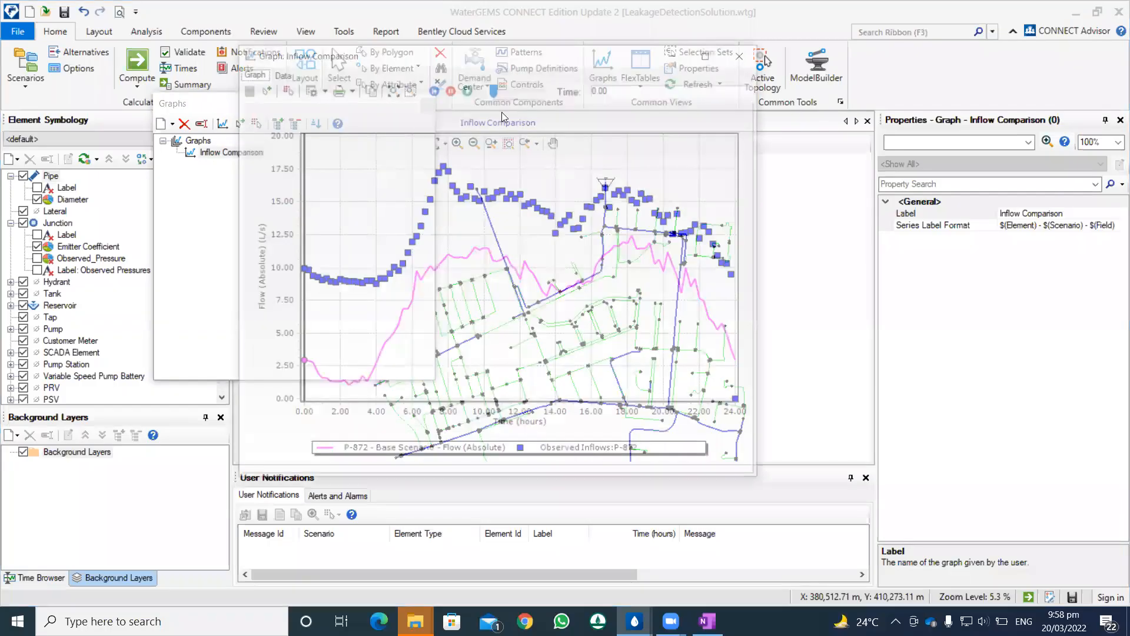
{"action": "left_click", "coordinate": [746, 52]}
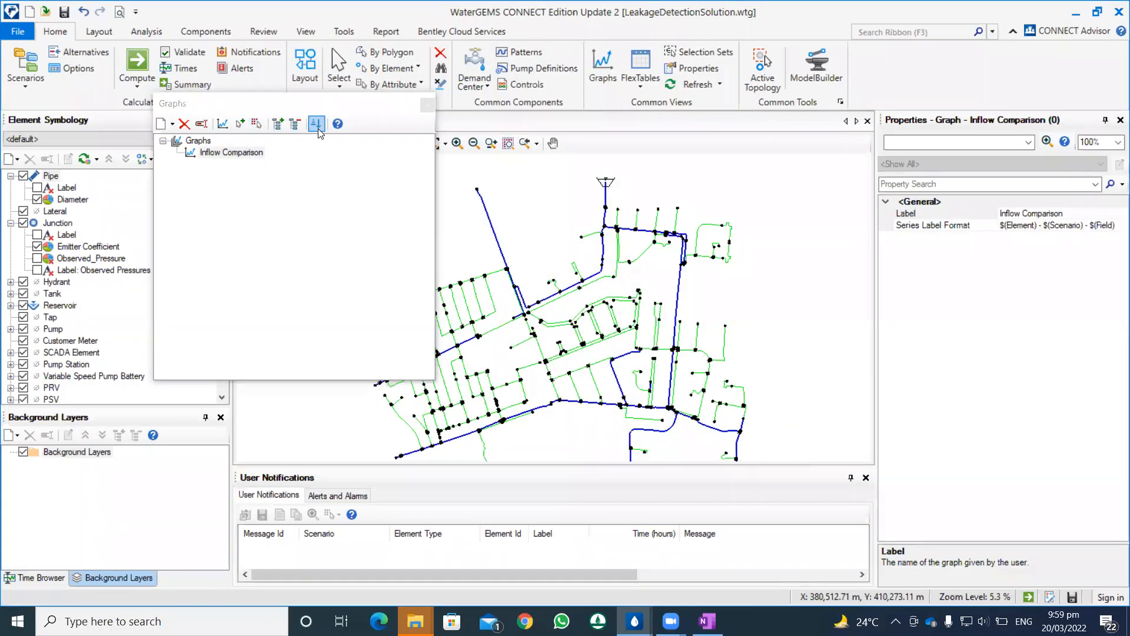
{"action": "left_click", "coordinate": [198, 140]}
{"action": "left_click", "coordinate": [219, 154]}
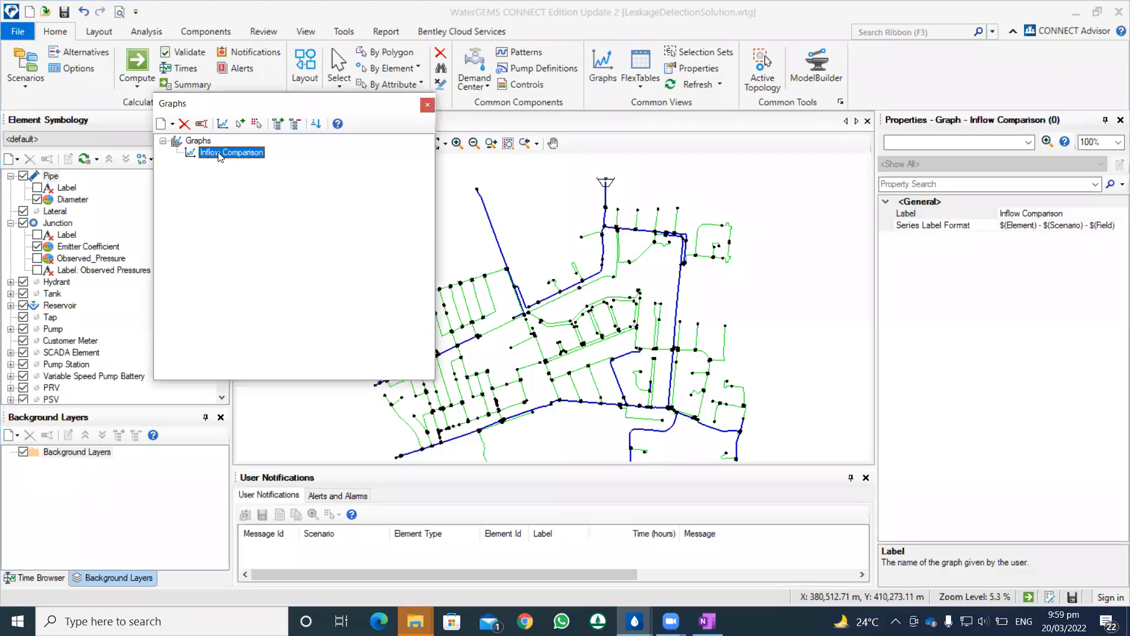
{"action": "right_click", "coordinate": [241, 153]}
{"action": "left_click", "coordinate": [275, 199]}
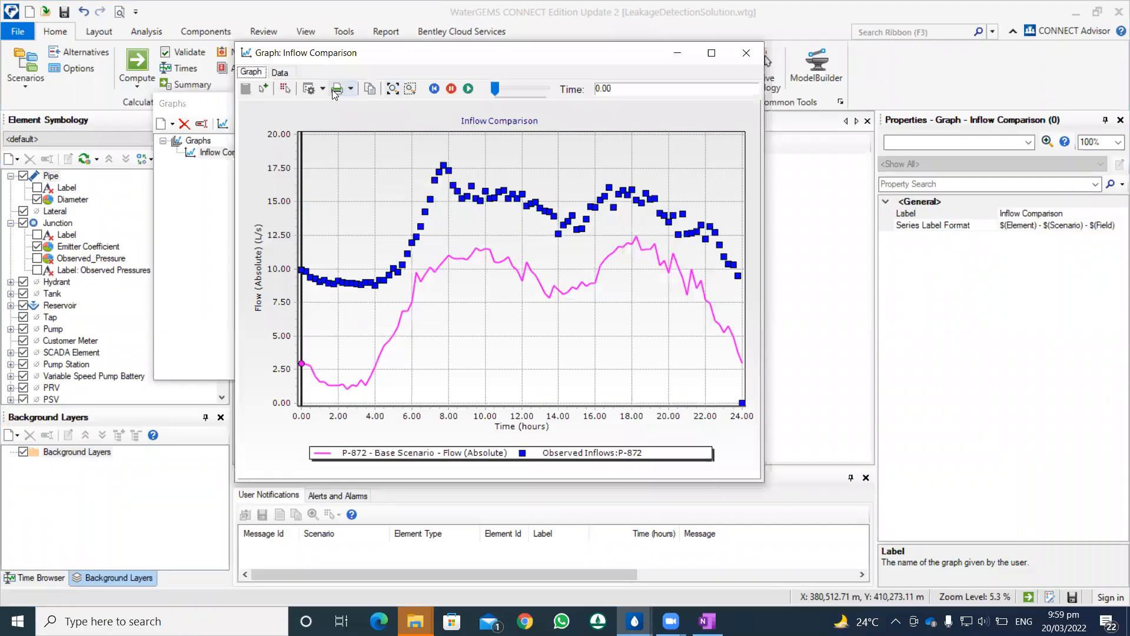
Step: Check the graph's series options and the observed data for P-872, closing both without changes
{"action": "left_click", "coordinate": [310, 89]}
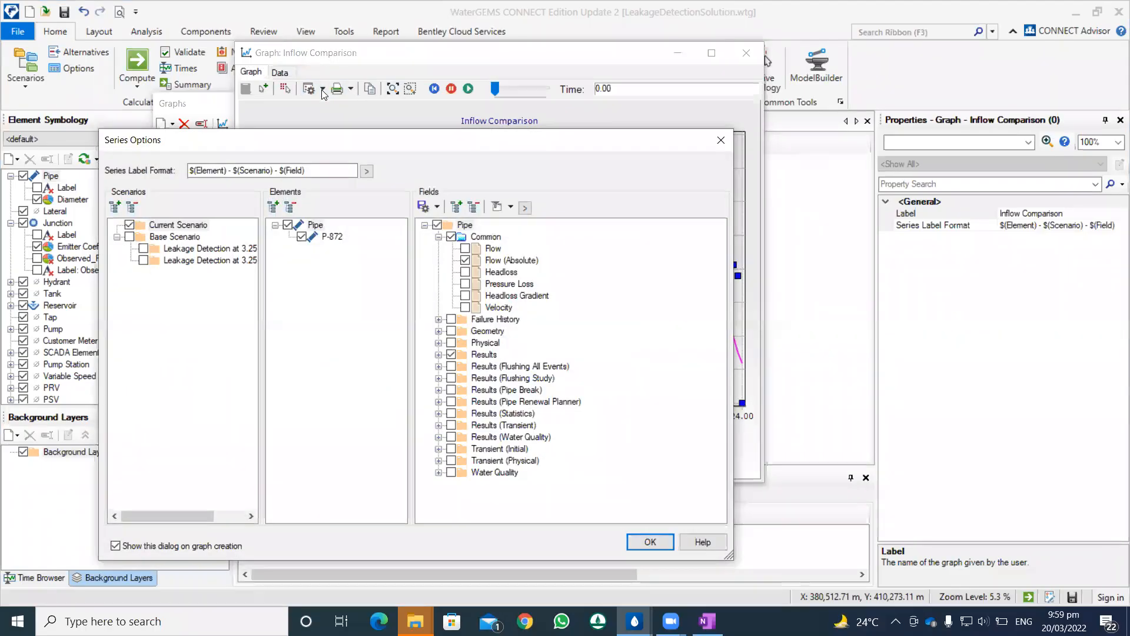
{"action": "left_click", "coordinate": [719, 140]}
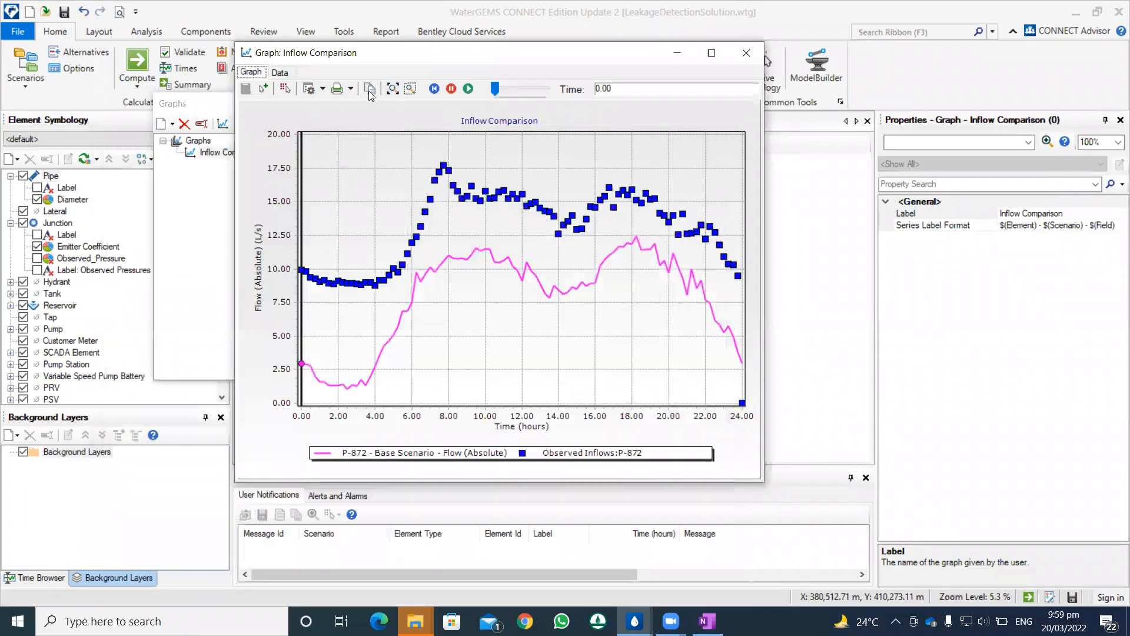
{"action": "left_click", "coordinate": [323, 89]}
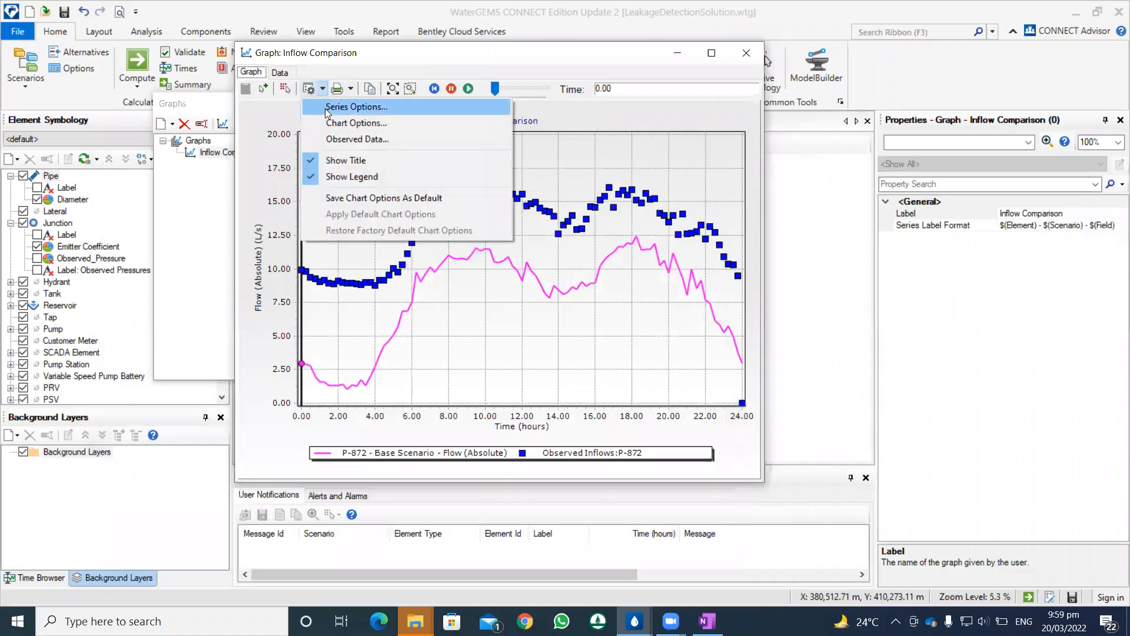
{"action": "left_click", "coordinate": [337, 142]}
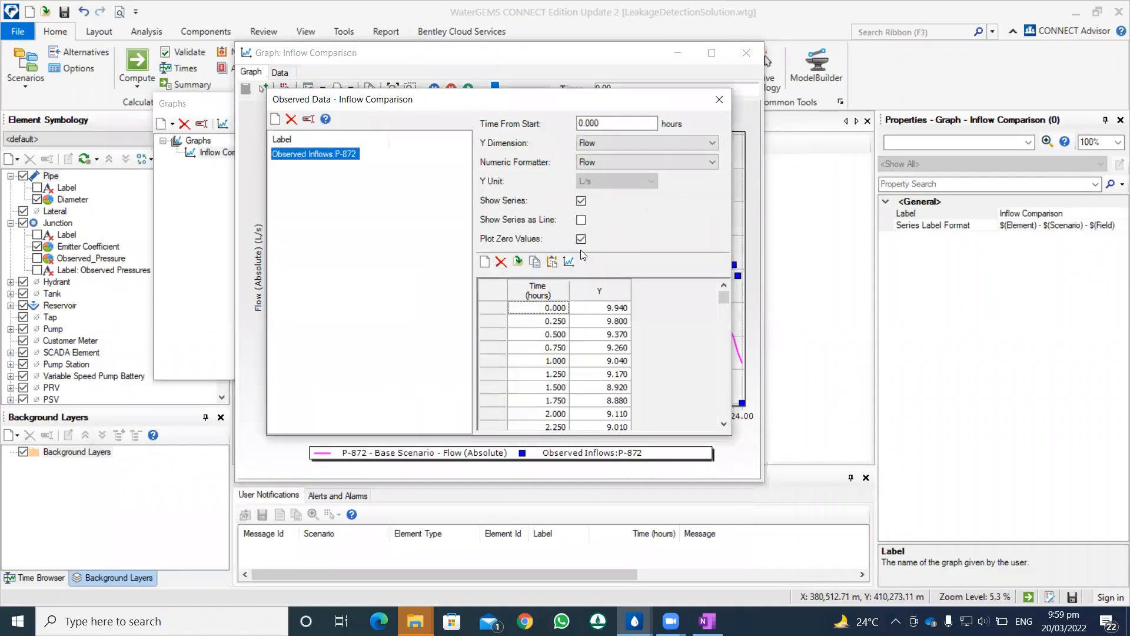
{"action": "left_click", "coordinate": [718, 100]}
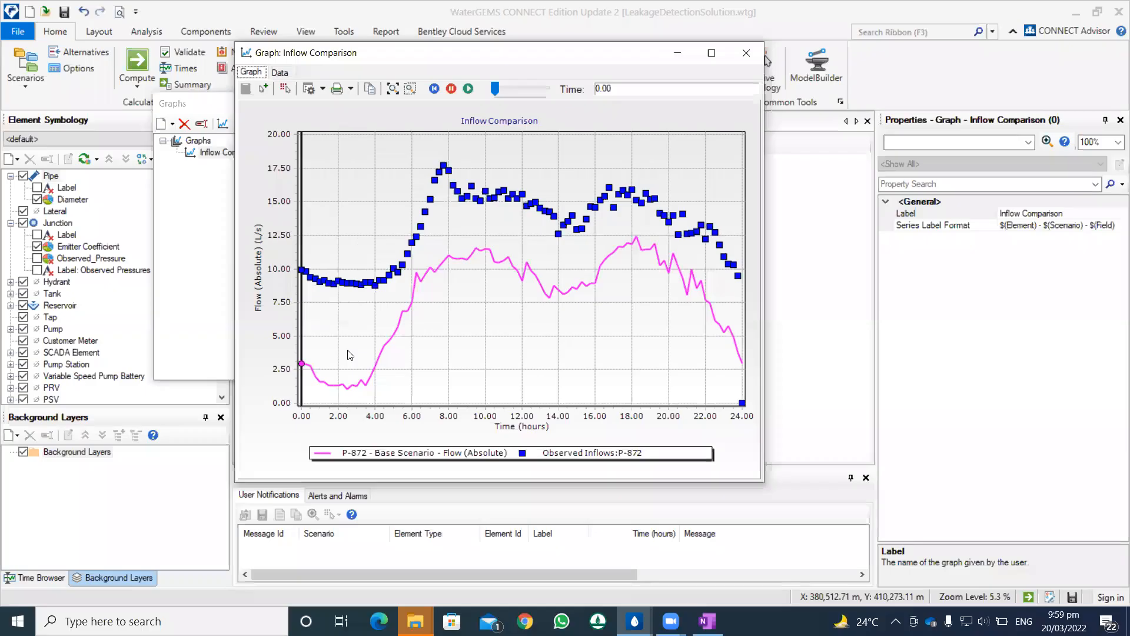
Step: Reopen the graph's observed data, look through the time and flow rows, and close it
{"action": "left_click", "coordinate": [322, 90]}
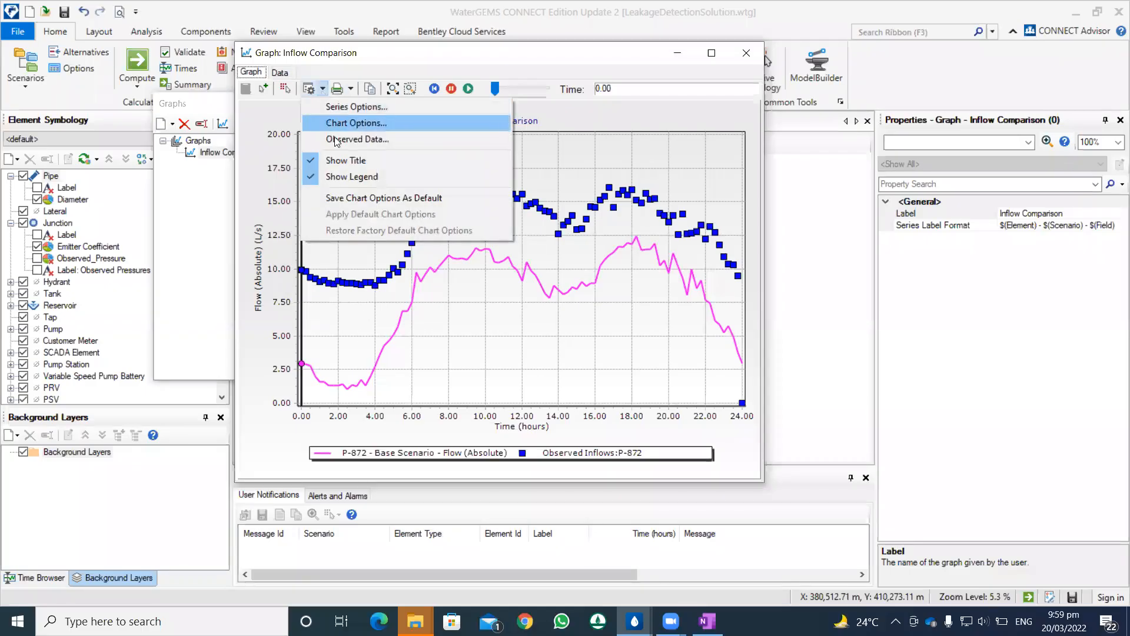
{"action": "left_click", "coordinate": [353, 139]}
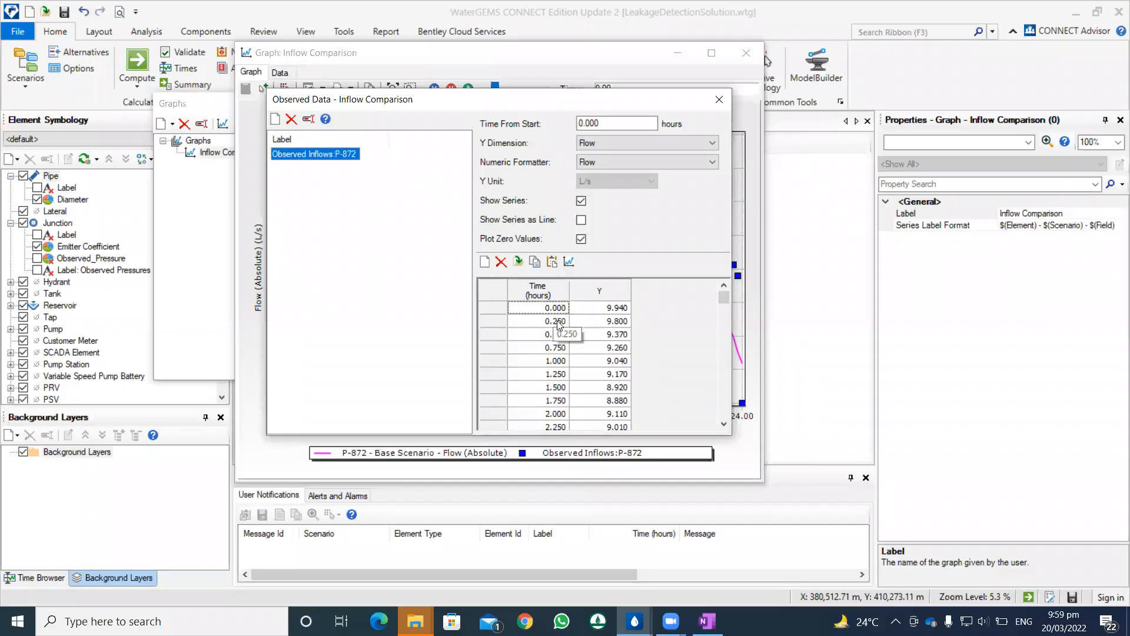
{"action": "scroll", "coordinate": [558, 326], "scroll_direction": "down", "scroll_amount": 3}
{"action": "scroll", "coordinate": [558, 325], "scroll_direction": "up", "scroll_amount": 3}
{"action": "left_click_drag", "start_coordinate": [698, 105], "coordinate": [590, 122]}
{"action": "left_click", "coordinate": [611, 117]}
Step: Move the graph aside and select pipe P-872 below the reservoir on the network map
{"action": "left_click_drag", "start_coordinate": [609, 64], "coordinate": [379, 122]}
{"action": "scroll", "coordinate": [623, 231], "scroll_direction": "up", "scroll_amount": 5}
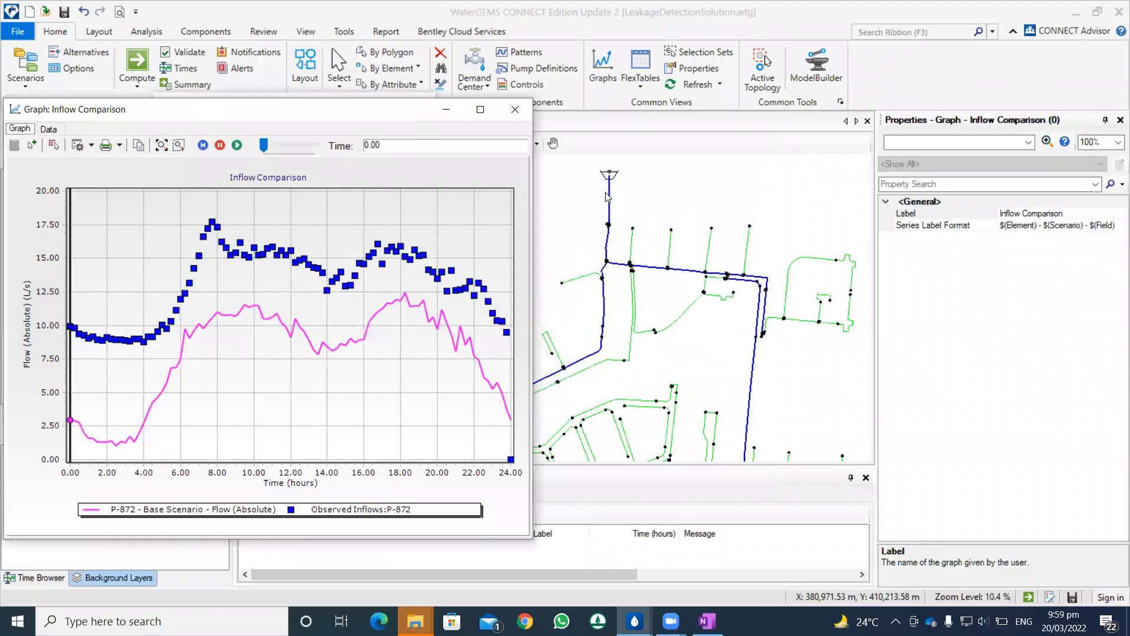
{"action": "left_click_drag", "start_coordinate": [623, 230], "coordinate": [661, 363]}
{"action": "left_click", "coordinate": [648, 334]}
{"action": "scroll", "coordinate": [665, 356], "scroll_direction": "down", "scroll_amount": 2}
{"action": "scroll", "coordinate": [664, 355], "scroll_direction": "up", "scroll_amount": 3}
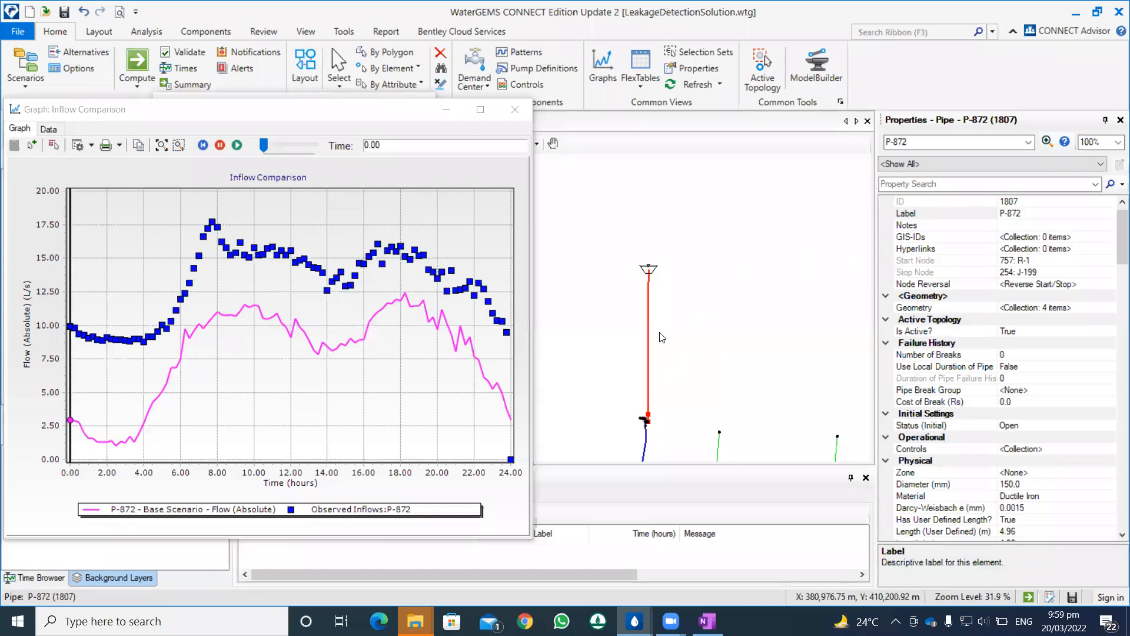
{"action": "scroll", "coordinate": [613, 313], "scroll_direction": "down", "scroll_amount": 1}
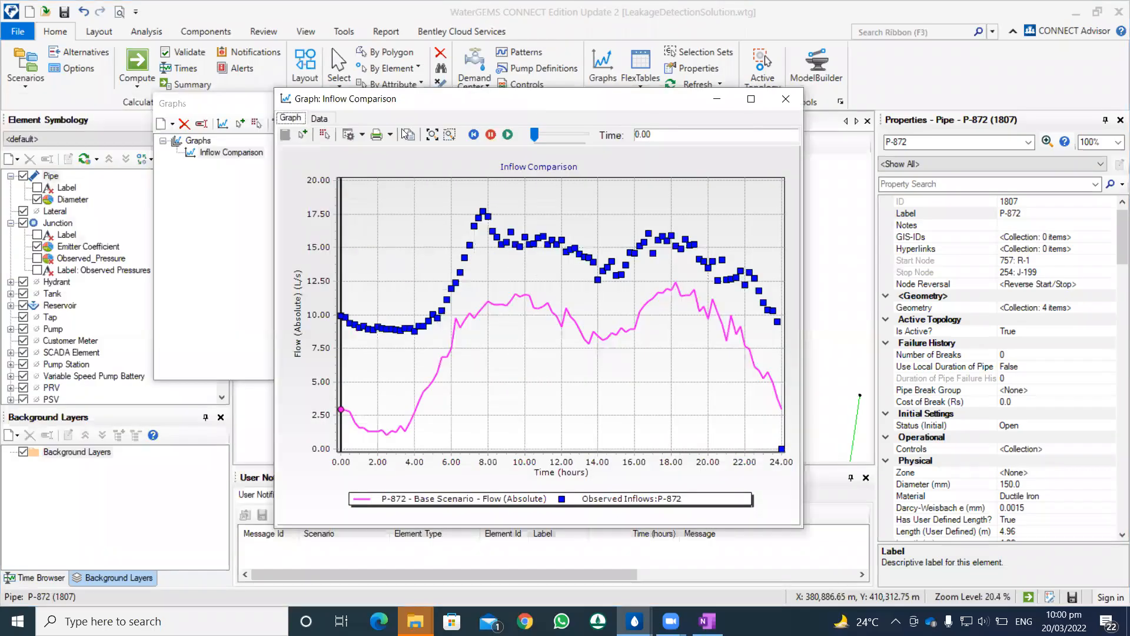
Step: Open the graph's observed data again and examine the observed inflow rows from 0 to 24 hours
{"action": "left_click", "coordinate": [362, 135]}
{"action": "left_click", "coordinate": [392, 182]}
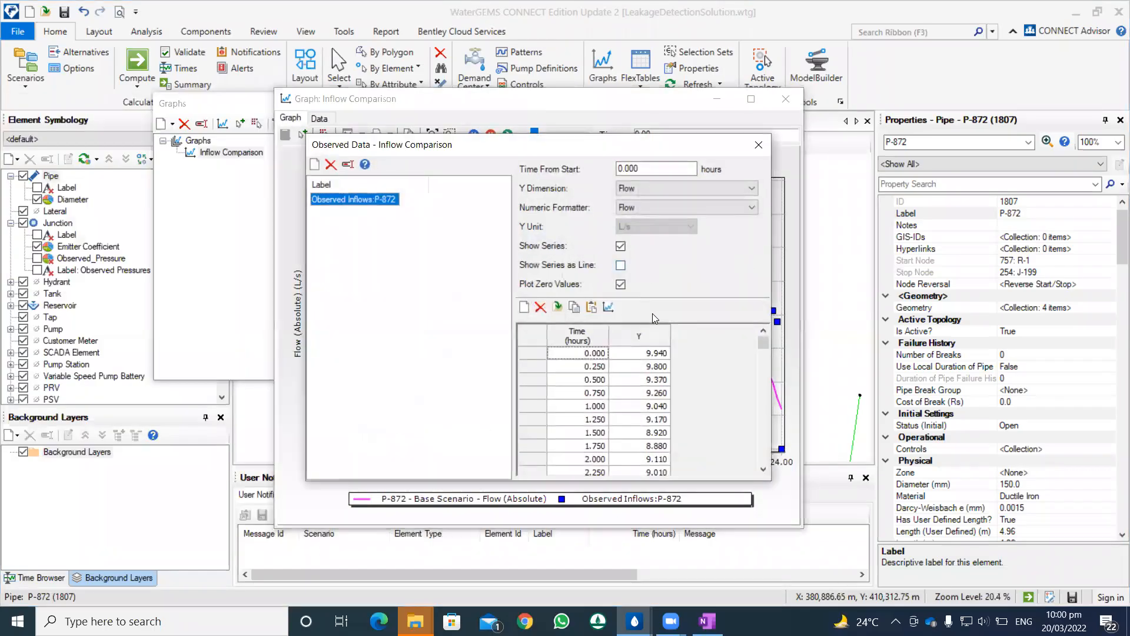
{"action": "scroll", "coordinate": [591, 359], "scroll_direction": "down", "scroll_amount": 1}
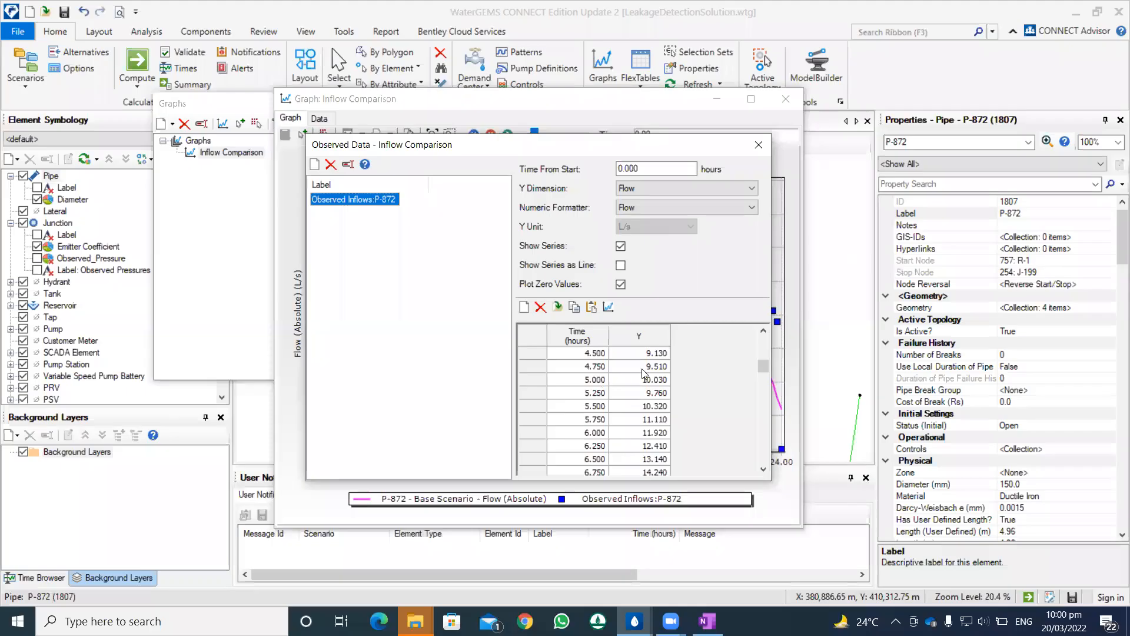
{"action": "scroll", "coordinate": [645, 372], "scroll_direction": "up", "scroll_amount": 6}
{"action": "scroll", "coordinate": [643, 384], "scroll_direction": "down", "scroll_amount": 1}
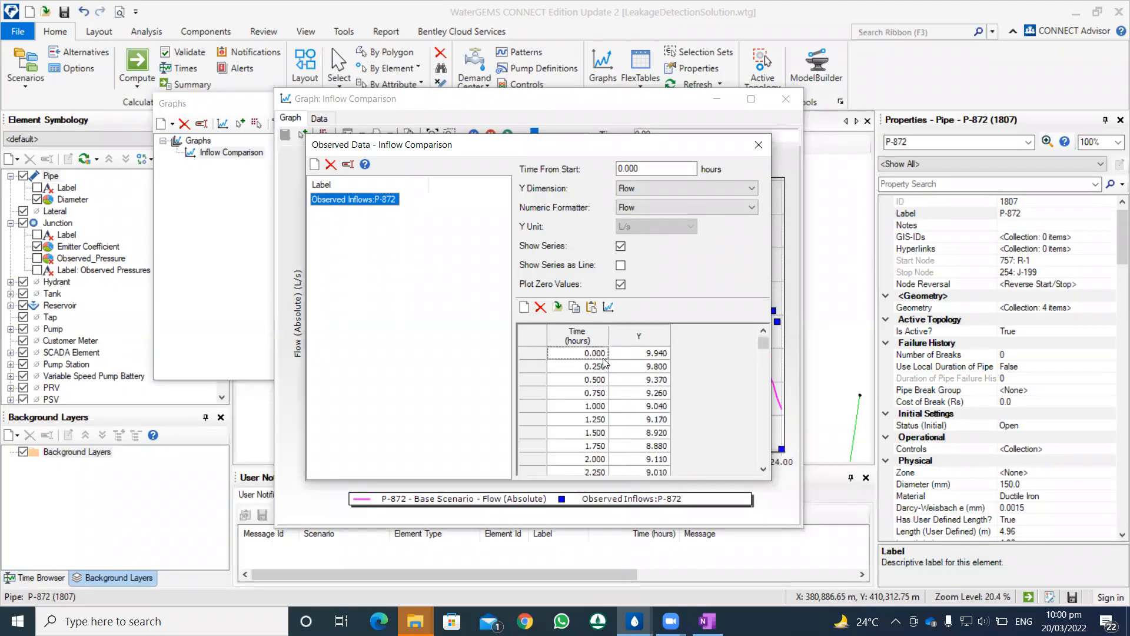
{"action": "scroll", "coordinate": [598, 403], "scroll_direction": "down", "scroll_amount": 11}
{"action": "scroll", "coordinate": [597, 406], "scroll_direction": "down", "scroll_amount": 18}
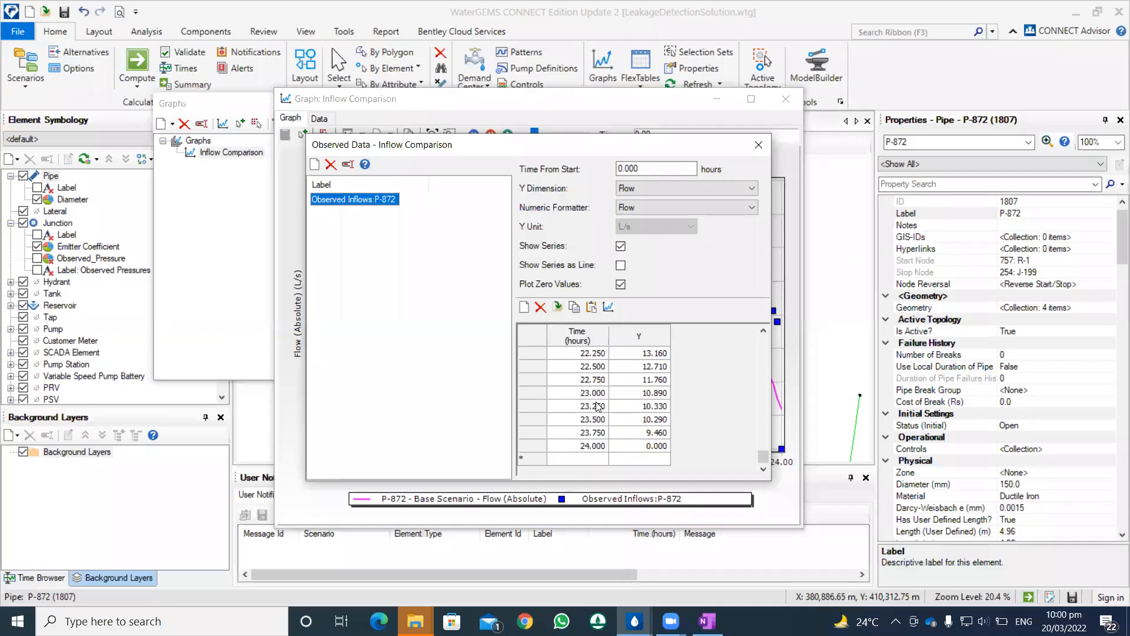
{"action": "scroll", "coordinate": [598, 406], "scroll_direction": "up", "scroll_amount": 17}
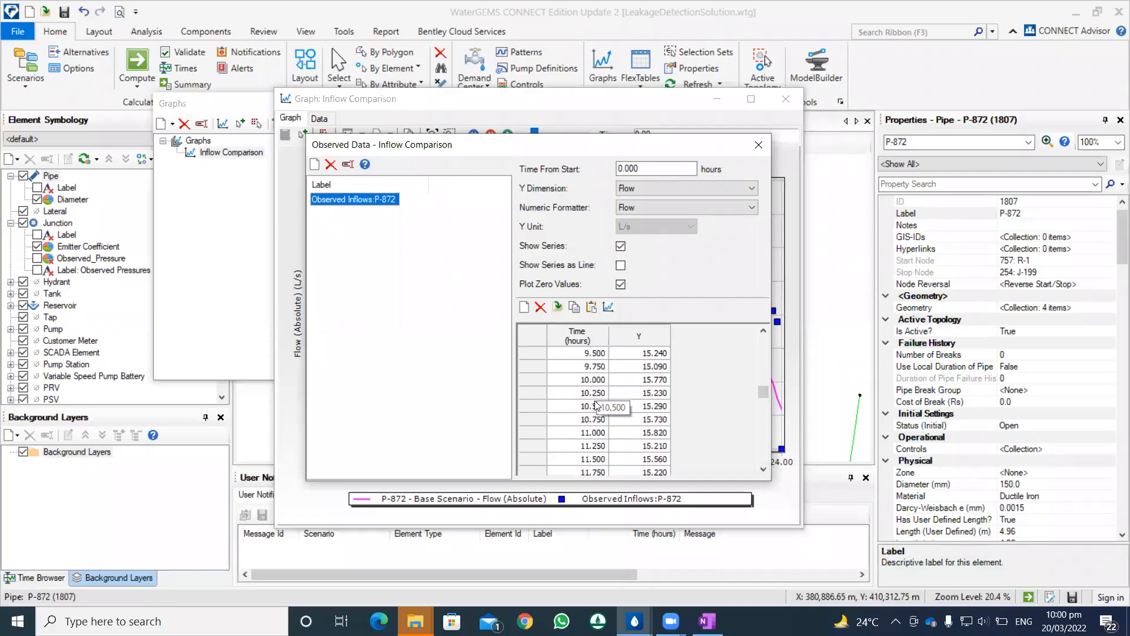
{"action": "scroll", "coordinate": [582, 385], "scroll_direction": "up", "scroll_amount": 5}
{"action": "scroll", "coordinate": [579, 381], "scroll_direction": "up", "scroll_amount": 8}
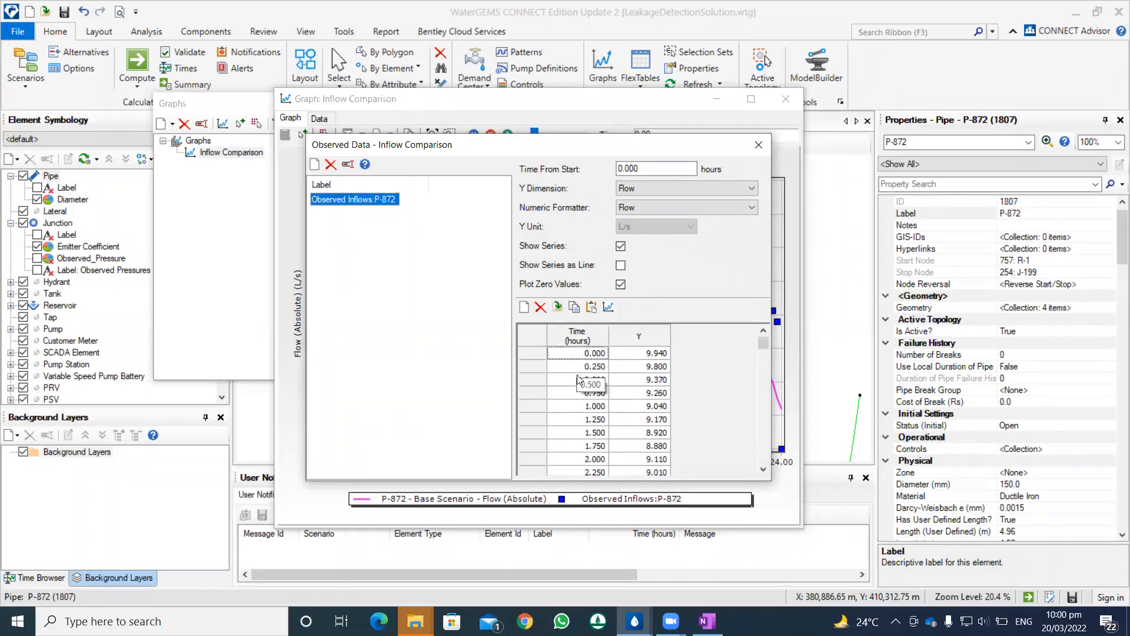
Step: Review the observed series' start time, Y dimension and numeric formatter options, and close the observed data without changing them
{"action": "left_click", "coordinate": [659, 189]}
{"action": "left_click", "coordinate": [655, 206]}
{"action": "left_click", "coordinate": [654, 207]}
{"action": "left_click", "coordinate": [653, 205]}
{"action": "left_click", "coordinate": [622, 169]}
{"action": "left_click", "coordinate": [638, 184]}
{"action": "left_click", "coordinate": [638, 184]}
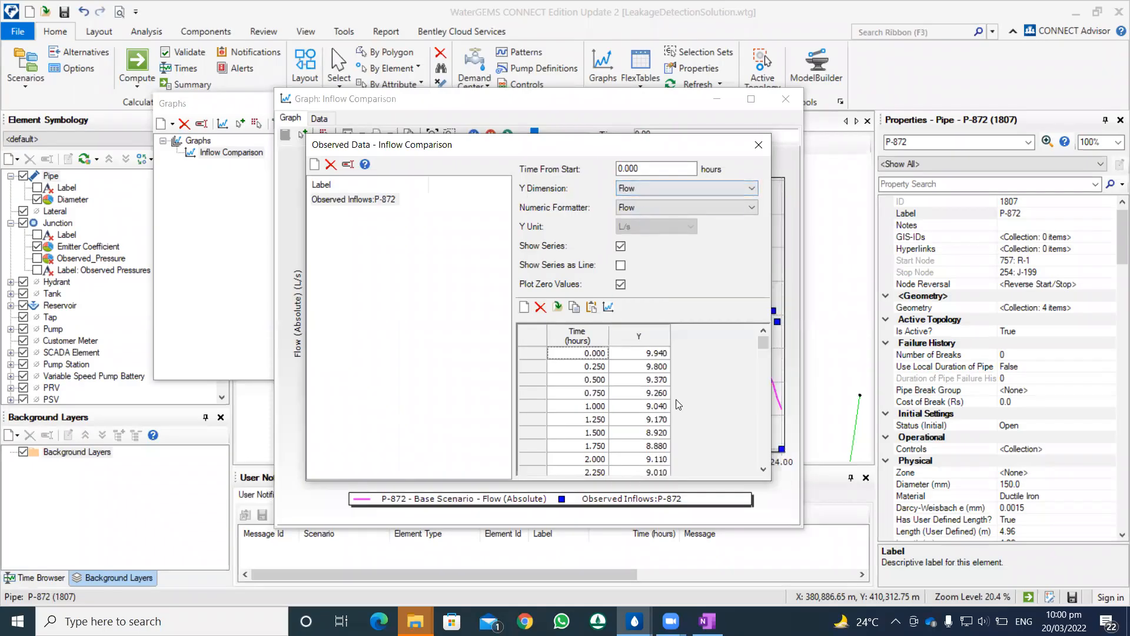
{"action": "left_click", "coordinate": [638, 207]}
{"action": "left_click", "coordinate": [647, 227]}
{"action": "left_click", "coordinate": [649, 210]}
{"action": "left_click", "coordinate": [646, 218]}
{"action": "left_click", "coordinate": [642, 209]}
{"action": "left_click", "coordinate": [644, 226]}
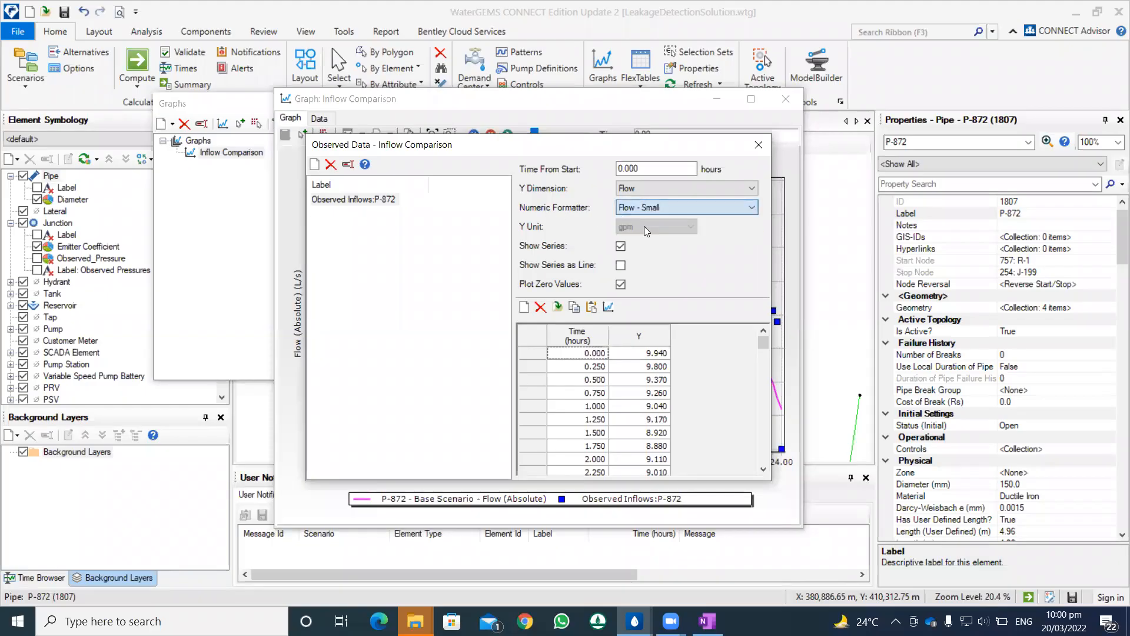
{"action": "left_click", "coordinate": [646, 210]}
{"action": "left_click", "coordinate": [645, 218]}
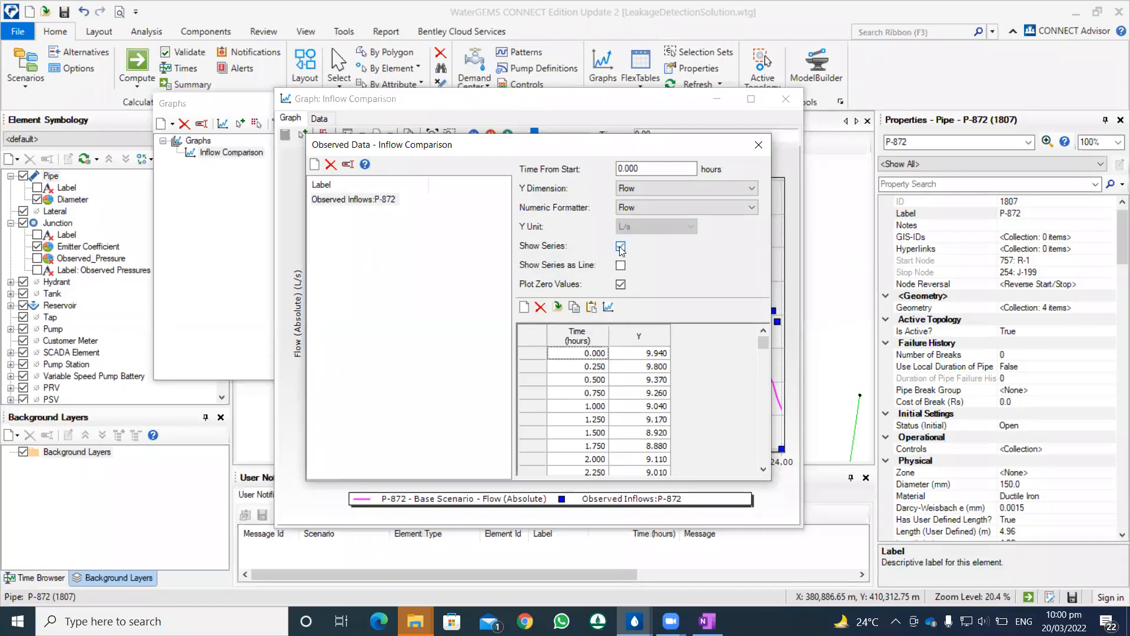
{"action": "left_click_drag", "start_coordinate": [646, 168], "coordinate": [404, 165]}
{"action": "left_click", "coordinate": [366, 204]}
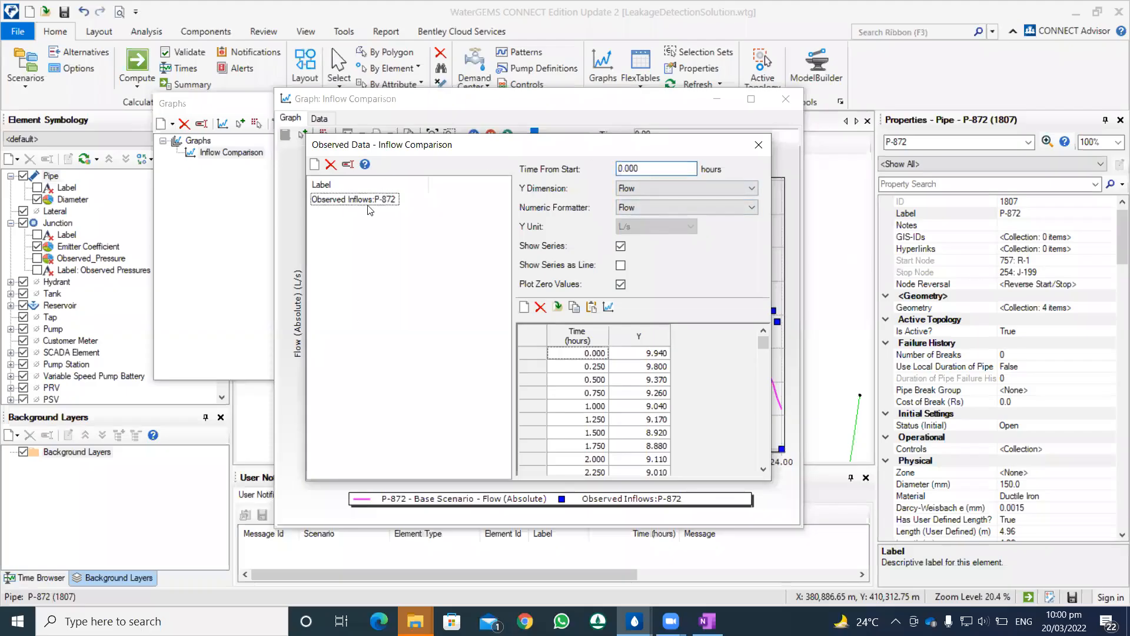
{"action": "left_click", "coordinate": [756, 145]}
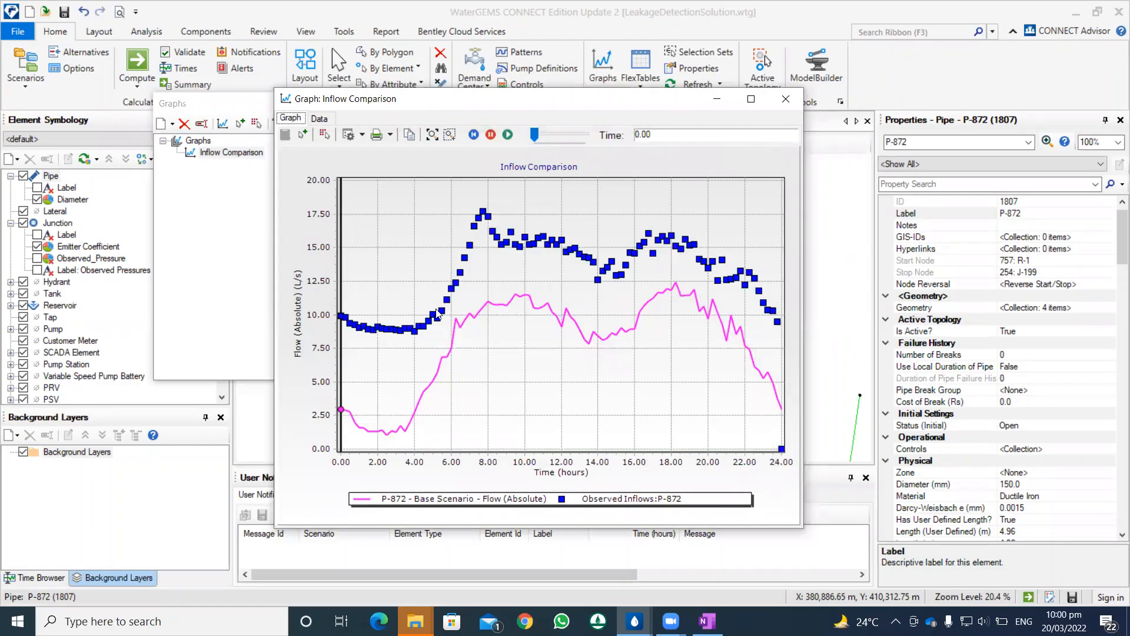
Step: Close the Inflow Comparison graph and the Graphs manager, and clear the pipe selection on the network map
{"action": "left_click", "coordinate": [787, 105]}
{"action": "left_click", "coordinate": [430, 104]}
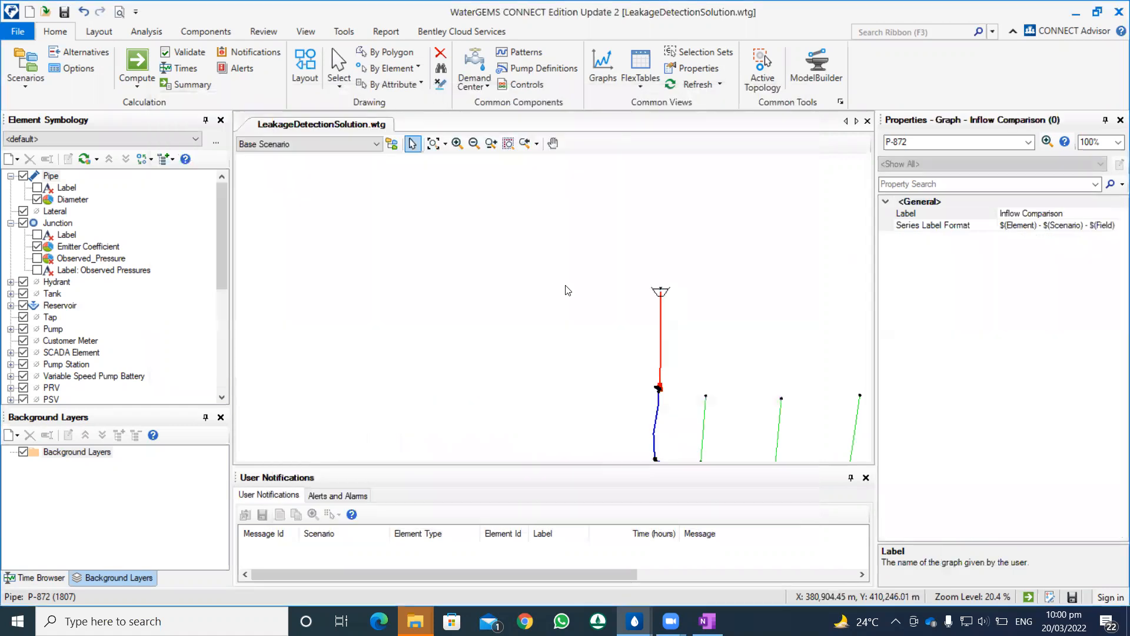
{"action": "left_click", "coordinate": [568, 293]}
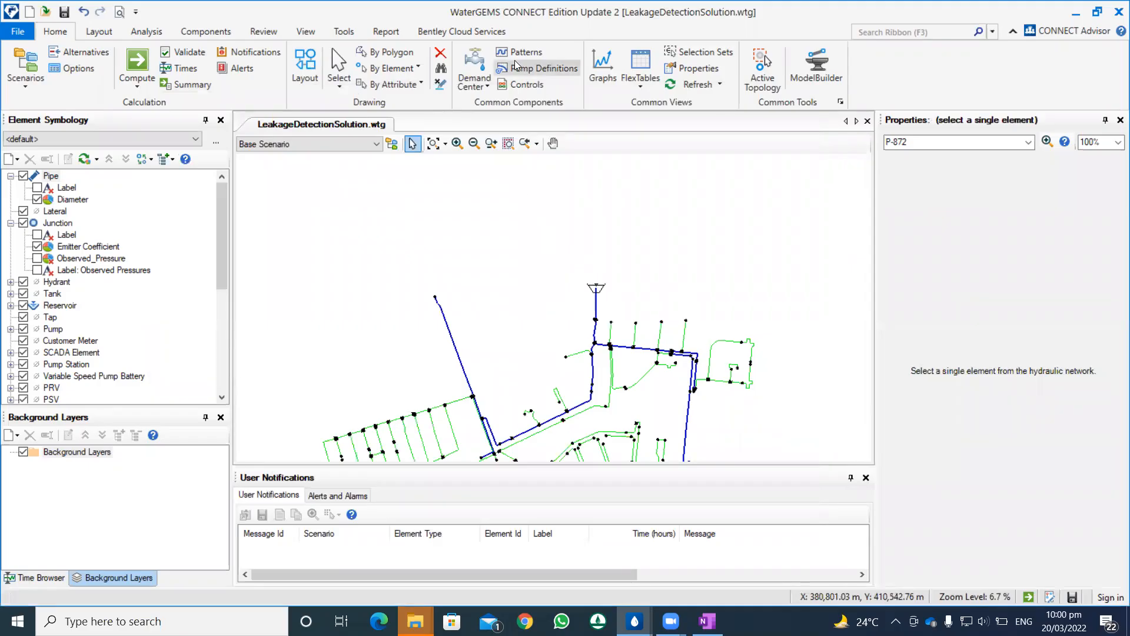
{"action": "scroll", "coordinate": [548, 246], "scroll_direction": "down", "scroll_amount": 5}
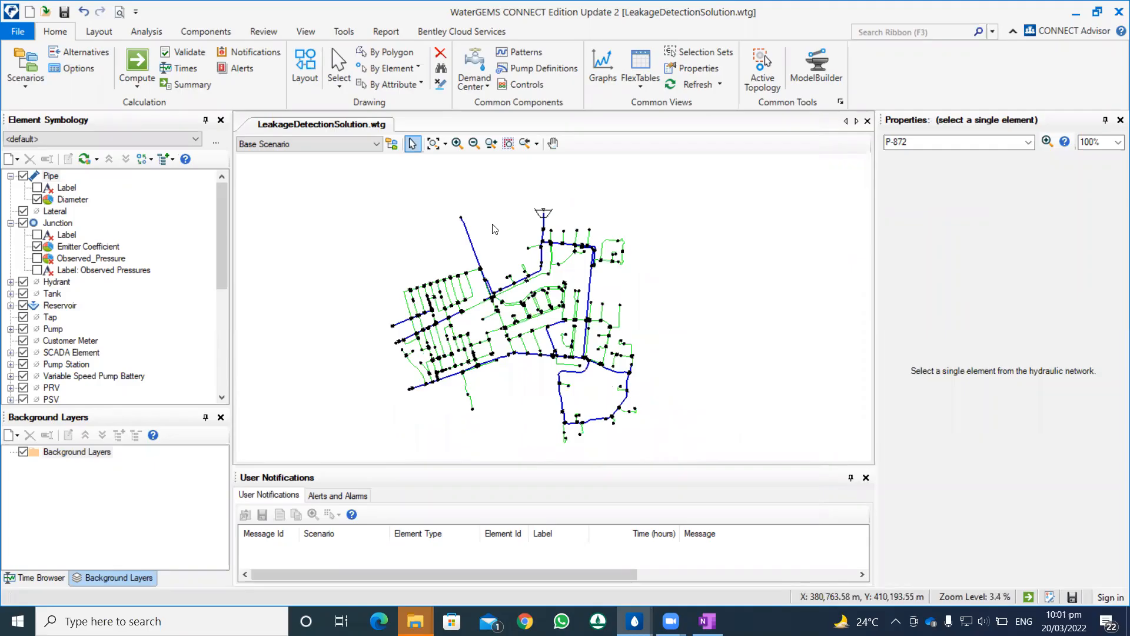
Step: Open the Steady State/EPS Solver's Base Calculation Options and review the time analysis type and duration without changing them
{"action": "left_click", "coordinate": [80, 71]}
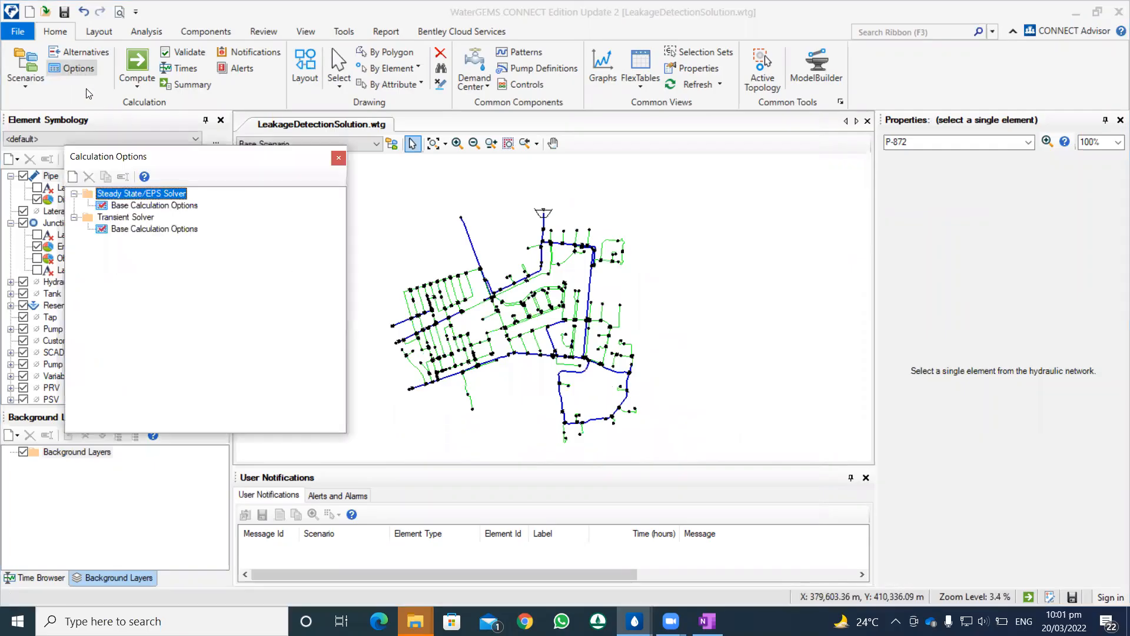
{"action": "double_click", "coordinate": [154, 205]}
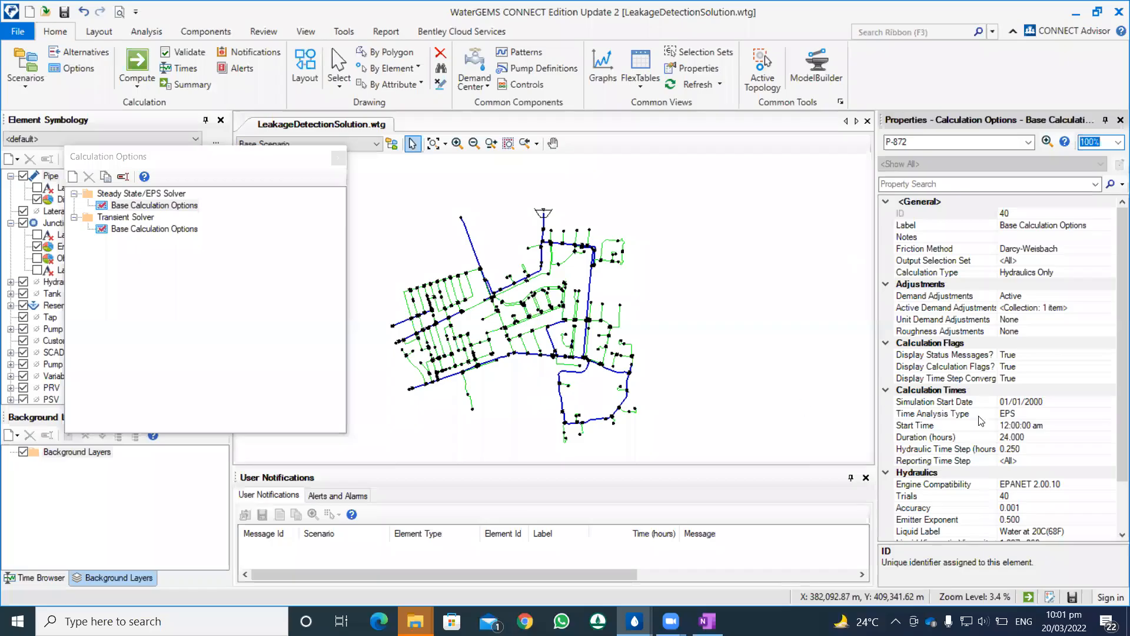
{"action": "left_click", "coordinate": [1022, 415]}
{"action": "left_click", "coordinate": [1108, 413]}
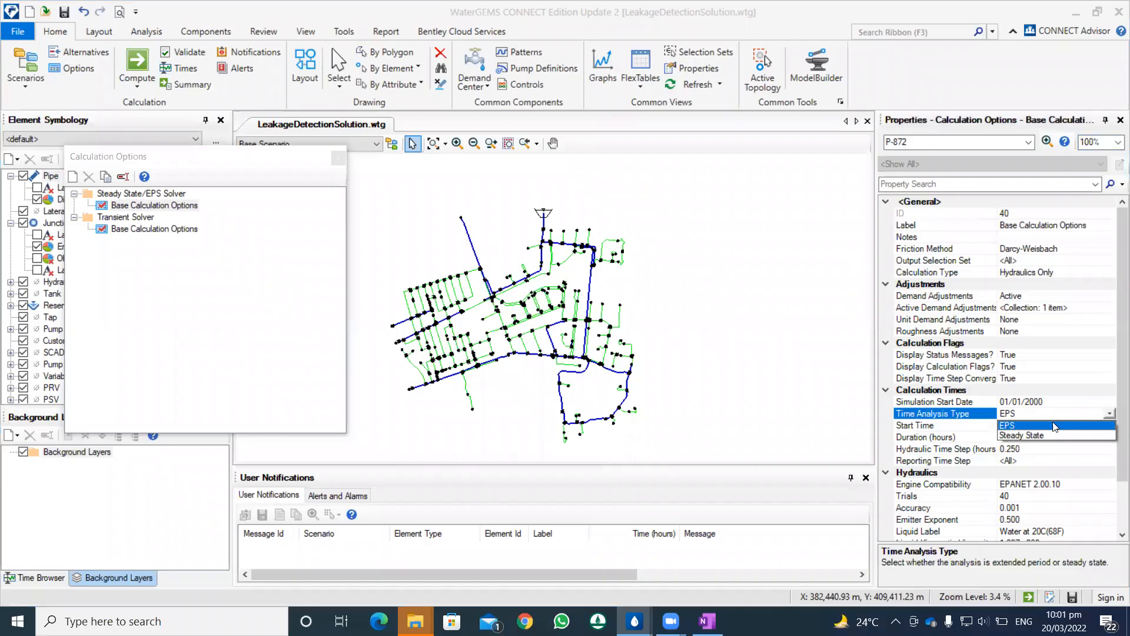
{"action": "left_click", "coordinate": [1109, 416]}
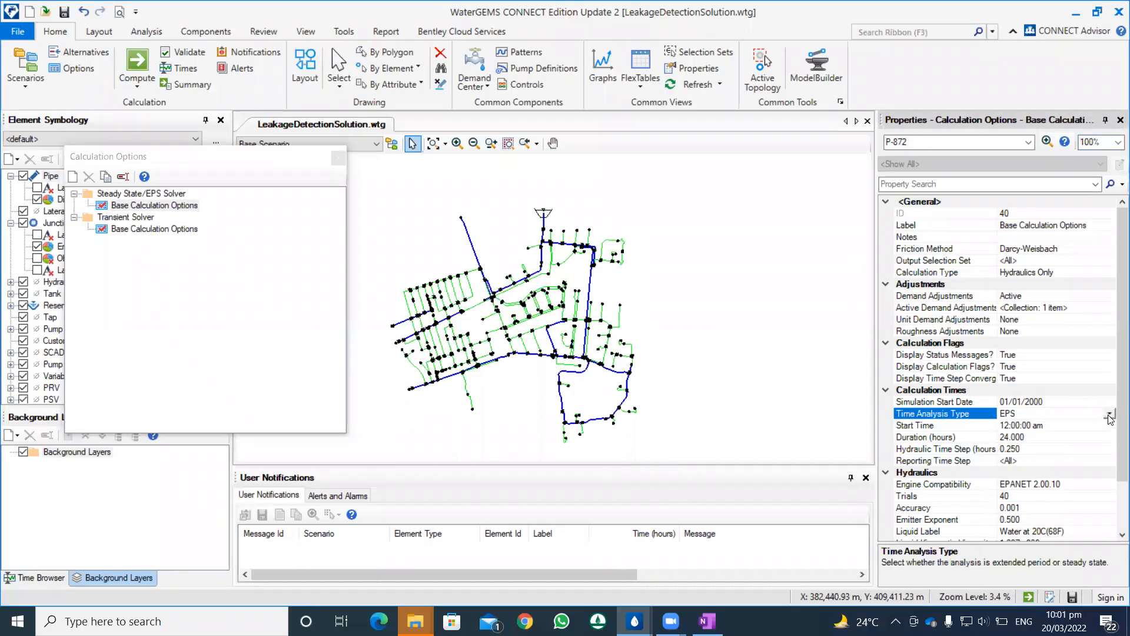
{"action": "left_click", "coordinate": [1108, 415]}
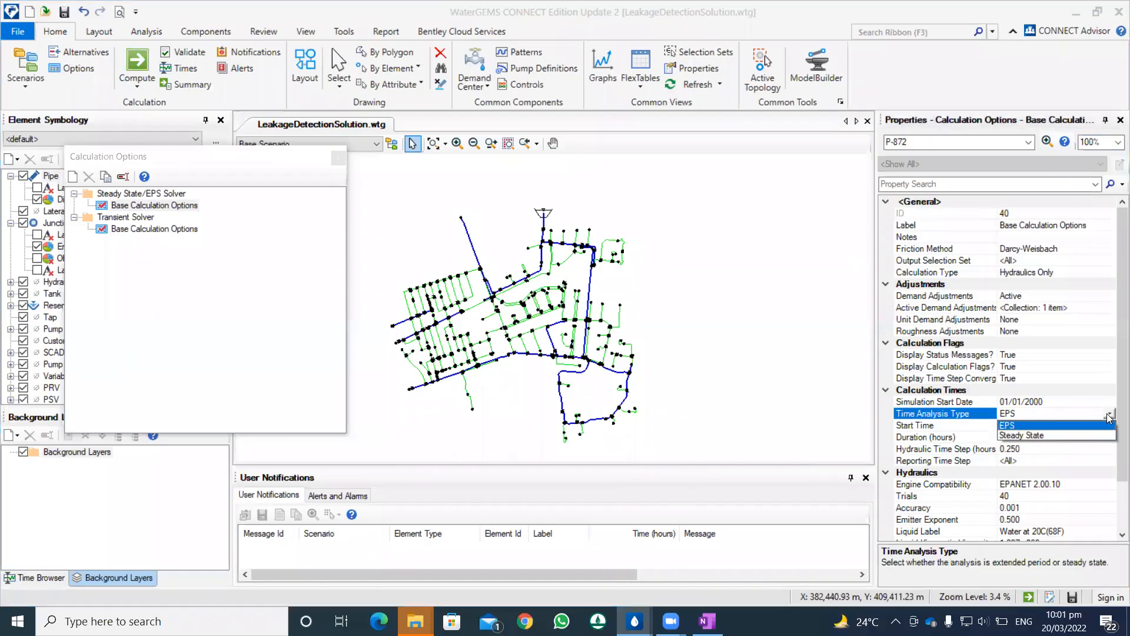
{"action": "left_click", "coordinate": [1054, 414]}
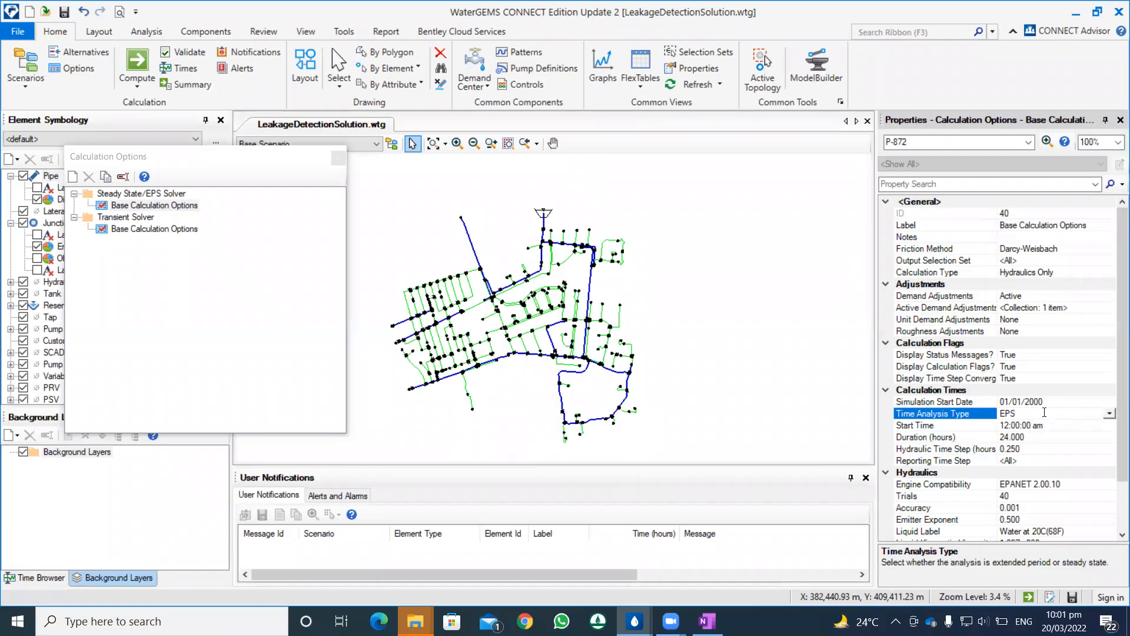
{"action": "left_click", "coordinate": [1031, 437]}
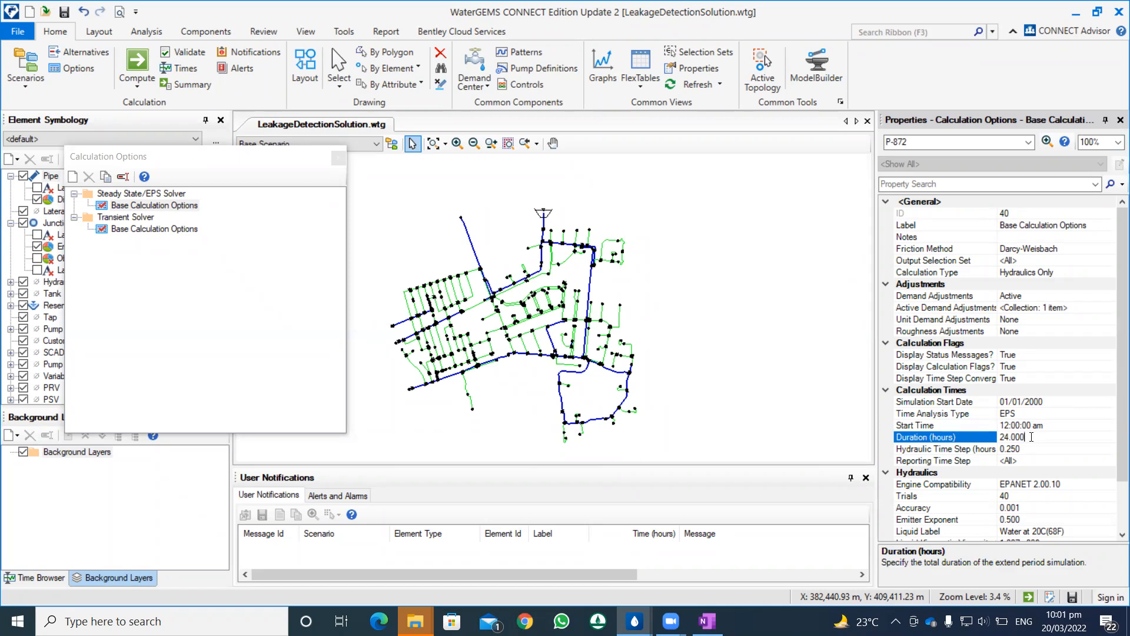
Step: Review the simulation start date, start time and duration in the Base Calculation Options, and close the Calculation Options manager without changes
{"action": "left_click", "coordinate": [1054, 425]}
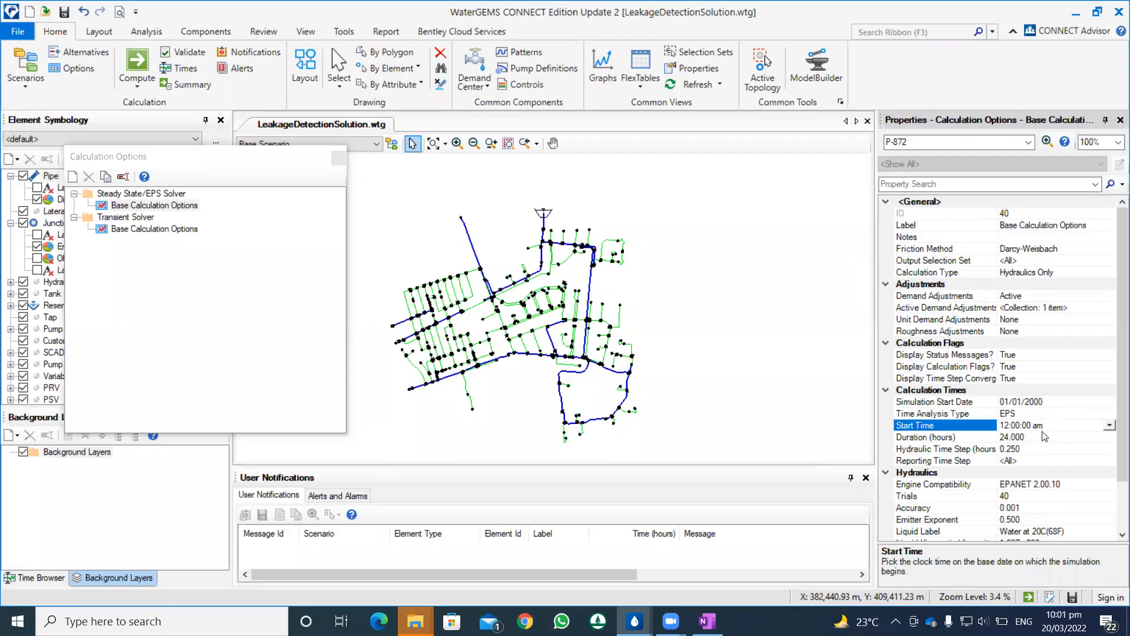
{"action": "left_click", "coordinate": [1046, 401]}
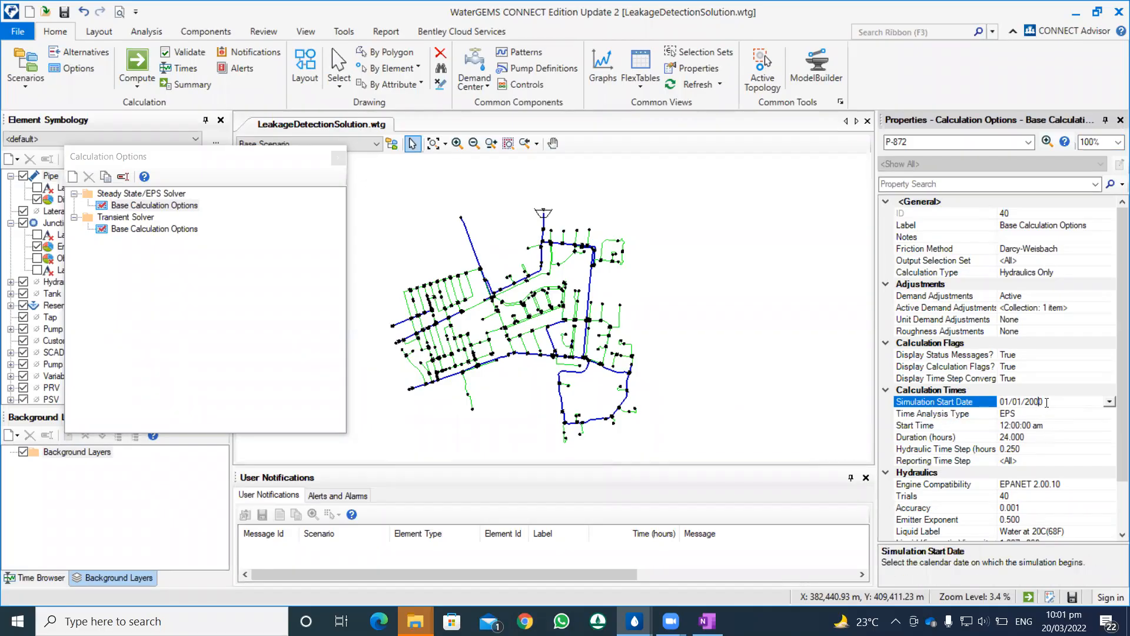
{"action": "double_click", "coordinate": [1025, 401]}
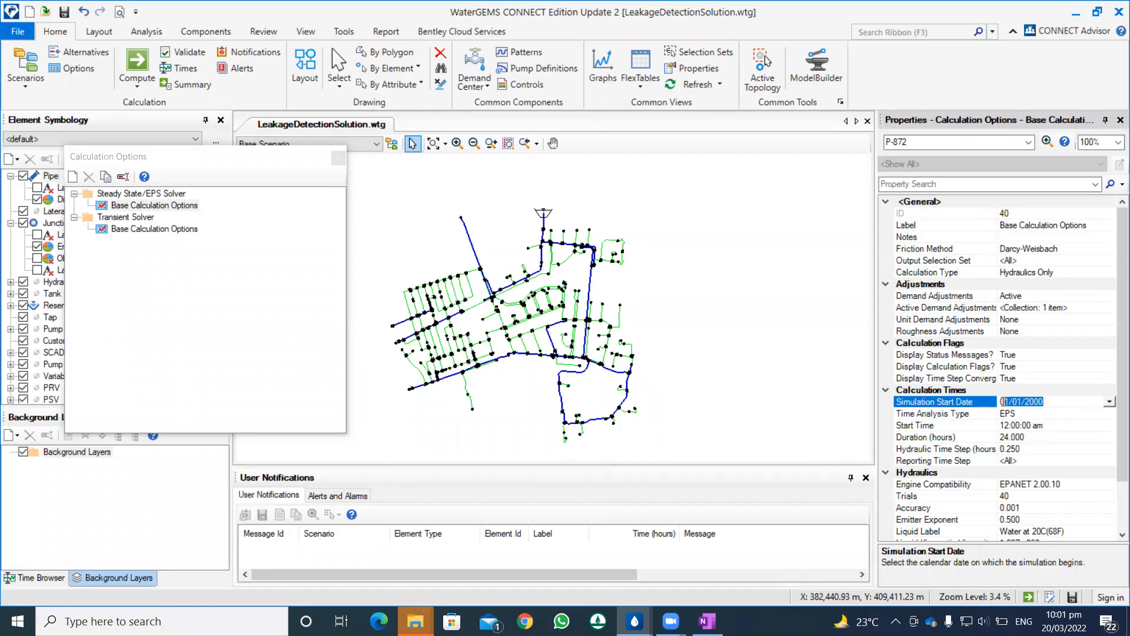
{"action": "left_click", "coordinate": [1027, 436]}
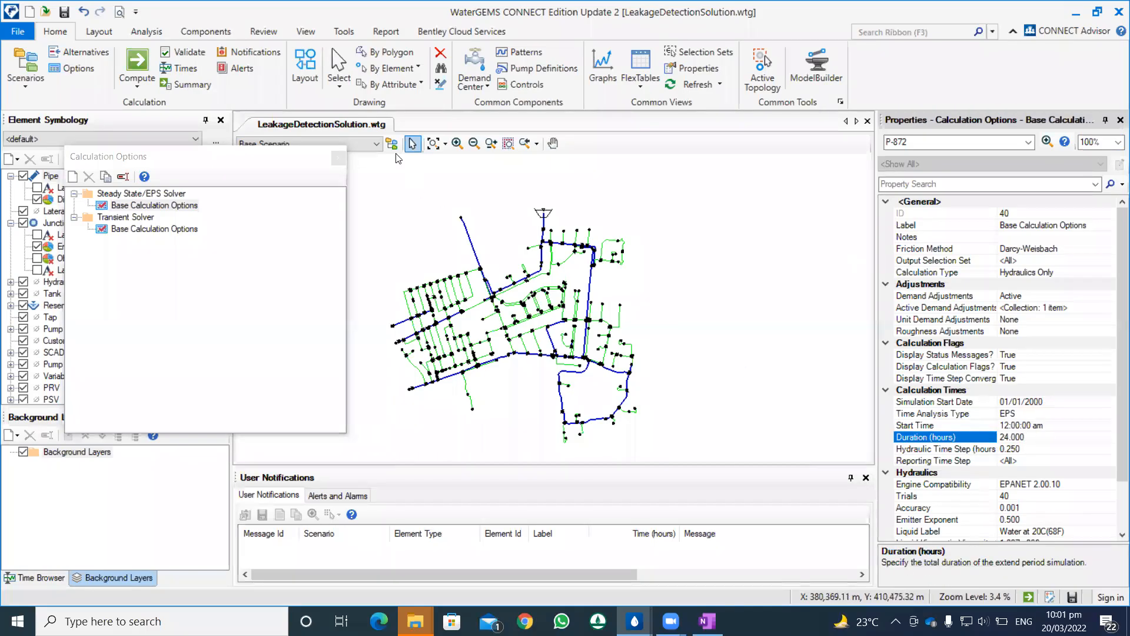
{"action": "left_click", "coordinate": [338, 158]}
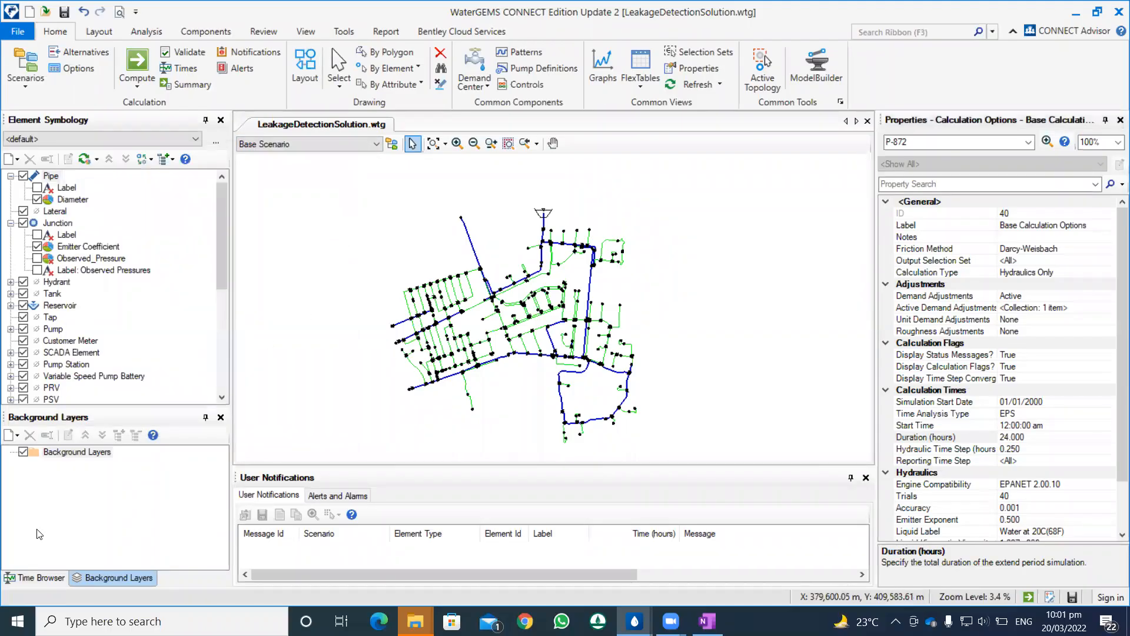
Step: Bring up the Time Browser, play the simulation forward briefly, and return it to the start at hour 0
{"action": "left_click", "coordinate": [41, 577]}
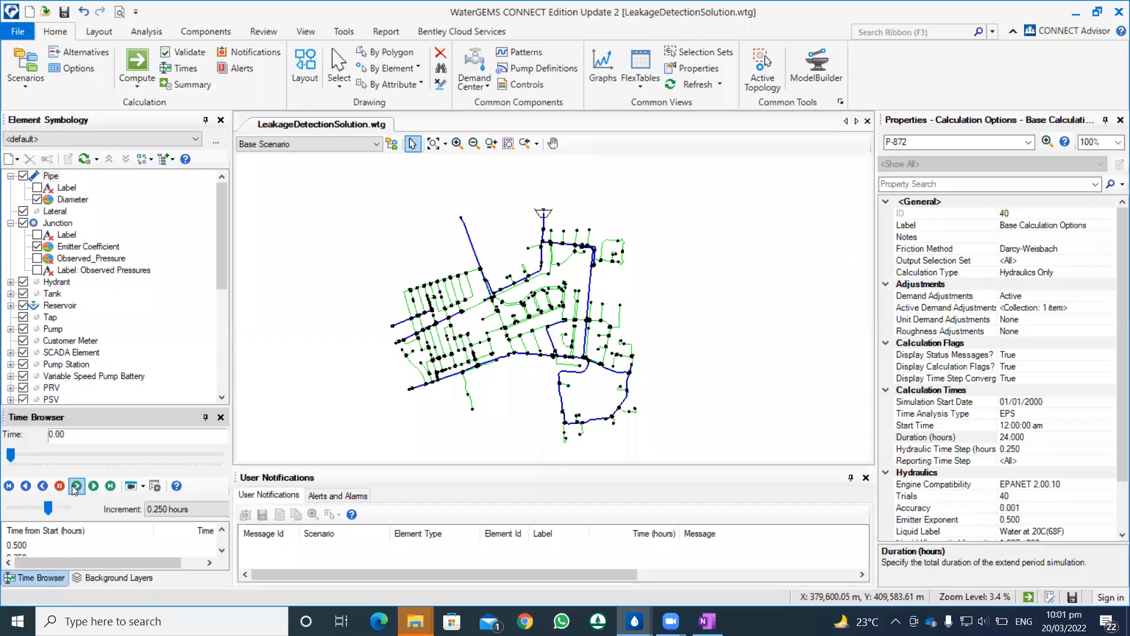
{"action": "left_click", "coordinate": [76, 485]}
{"action": "left_click", "coordinate": [9, 486]}
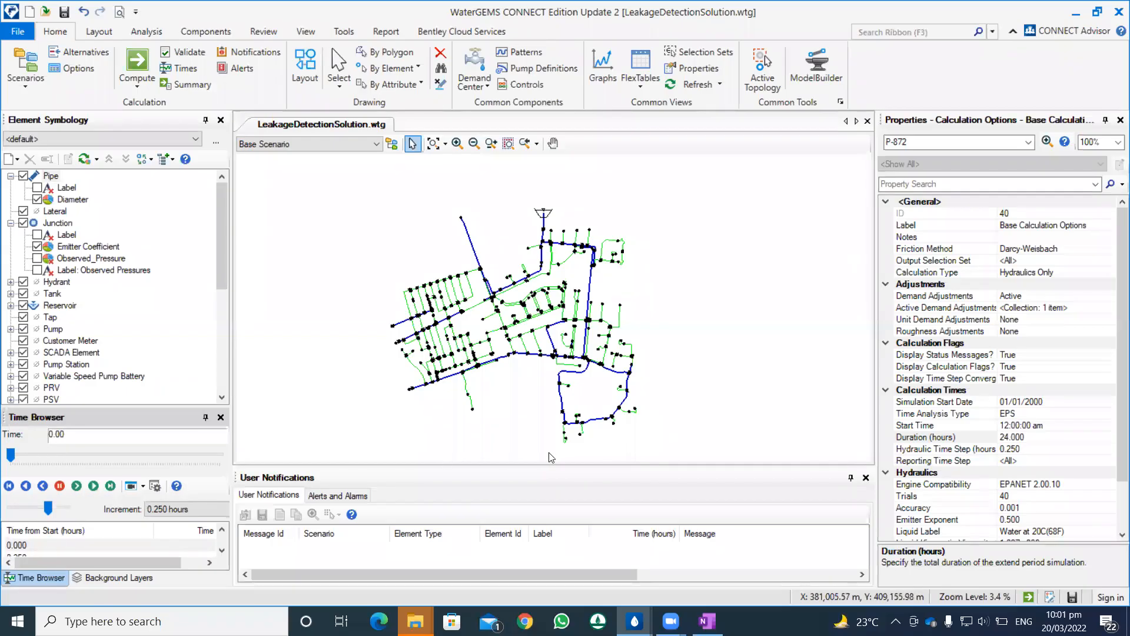
Step: Open the Patterns manager, examine the hourly multipliers and curve of hydraulic pattern PAT2, and close the manager
{"action": "left_click", "coordinate": [524, 55]}
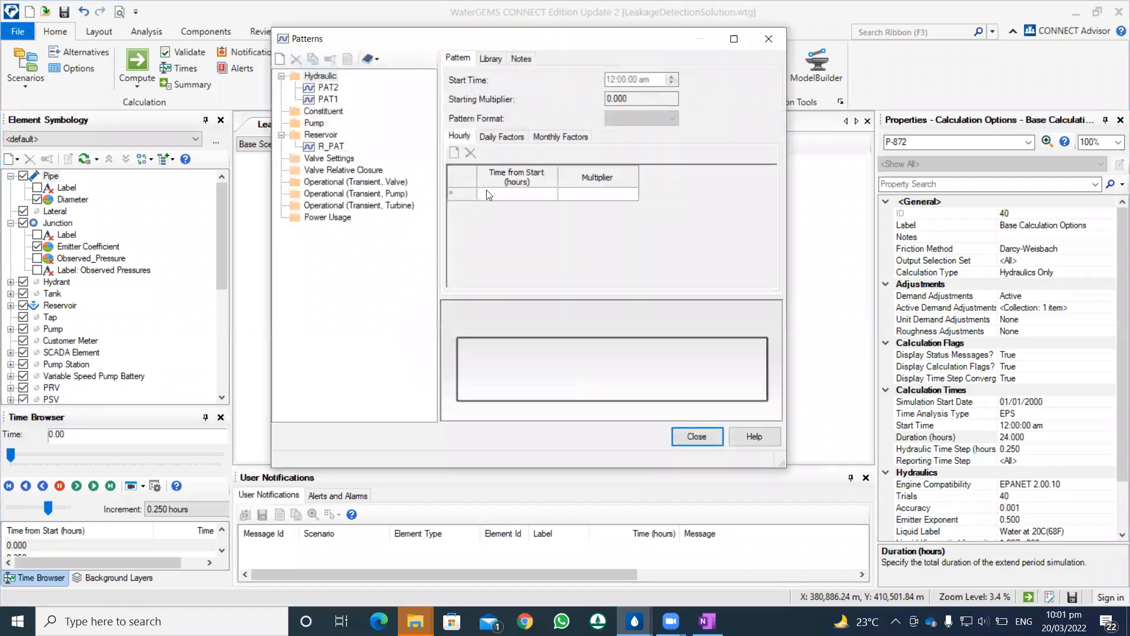
{"action": "left_click", "coordinate": [328, 88]}
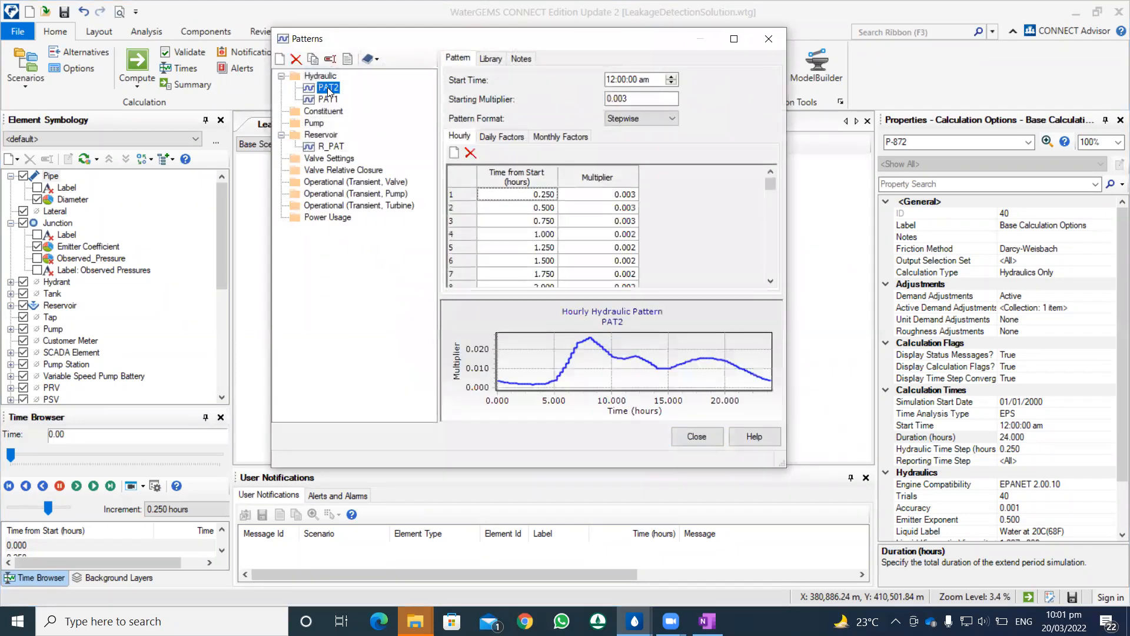
{"action": "mouse_move", "coordinate": [768, 187]}
{"action": "left_mouse_down"}
{"action": "mouse_move", "coordinate": [771, 246]}
{"action": "mouse_move", "coordinate": [763, 181]}
{"action": "left_mouse_up"}
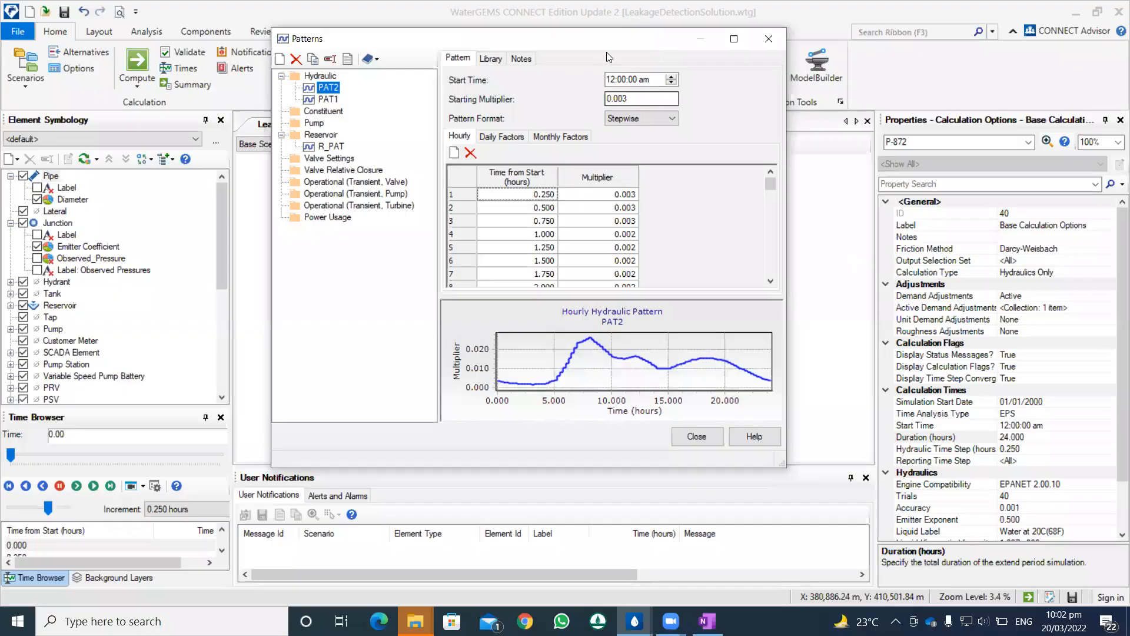
{"action": "left_click_drag", "start_coordinate": [612, 46], "coordinate": [519, 72]}
{"action": "left_click", "coordinate": [678, 72]}
Step: Select junction J-381 on the network map, check the base demand and pattern in its Demand Collection, and close the collection
{"action": "scroll", "coordinate": [547, 204], "scroll_direction": "up", "scroll_amount": 5}
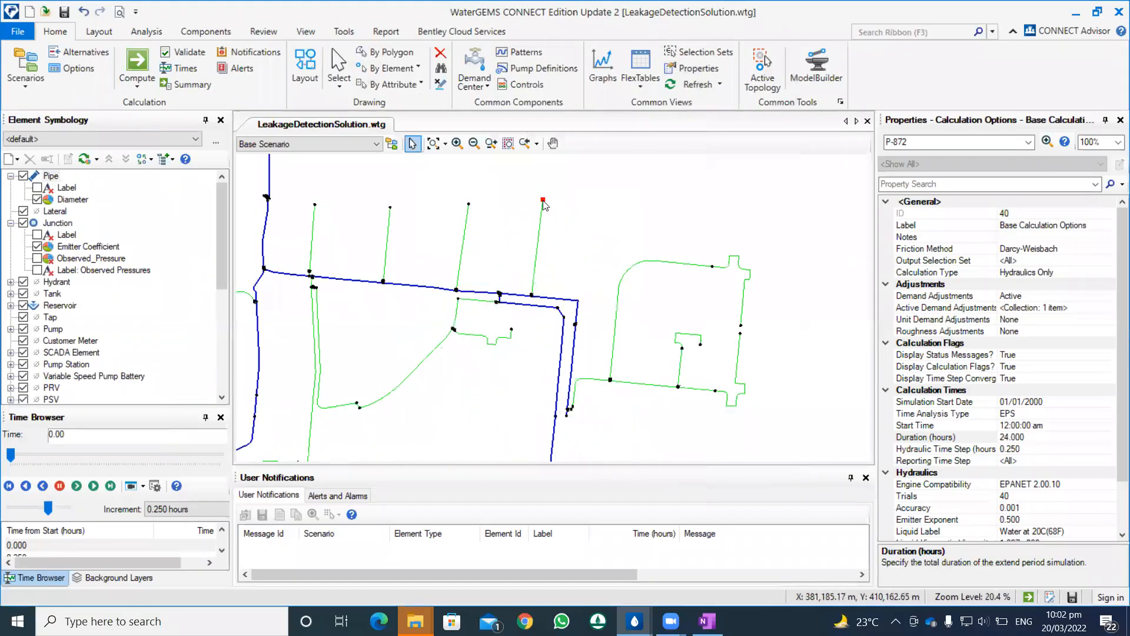
{"action": "left_click", "coordinate": [543, 200]}
{"action": "left_click", "coordinate": [468, 204]}
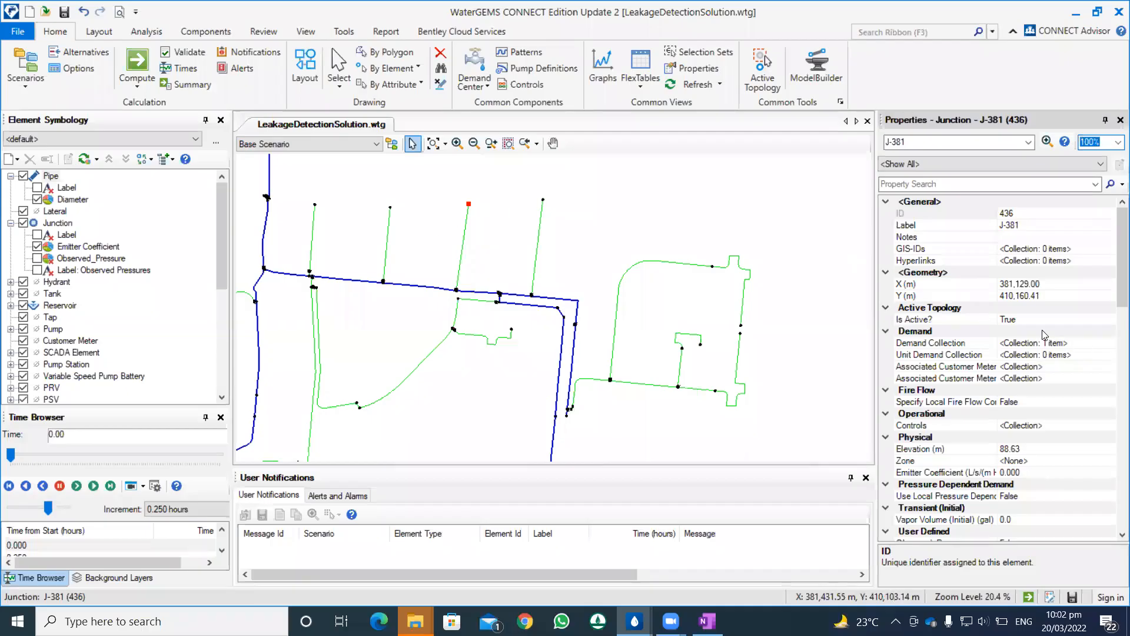
{"action": "left_click", "coordinate": [1076, 342]}
{"action": "left_click", "coordinate": [1109, 342]}
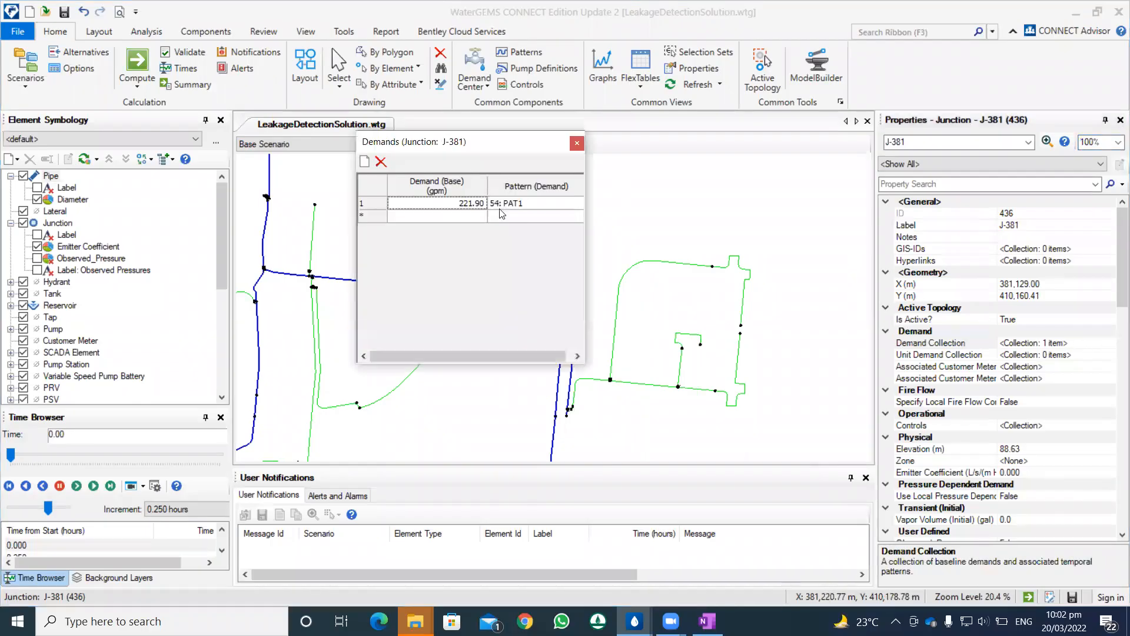
{"action": "left_click", "coordinate": [577, 143]}
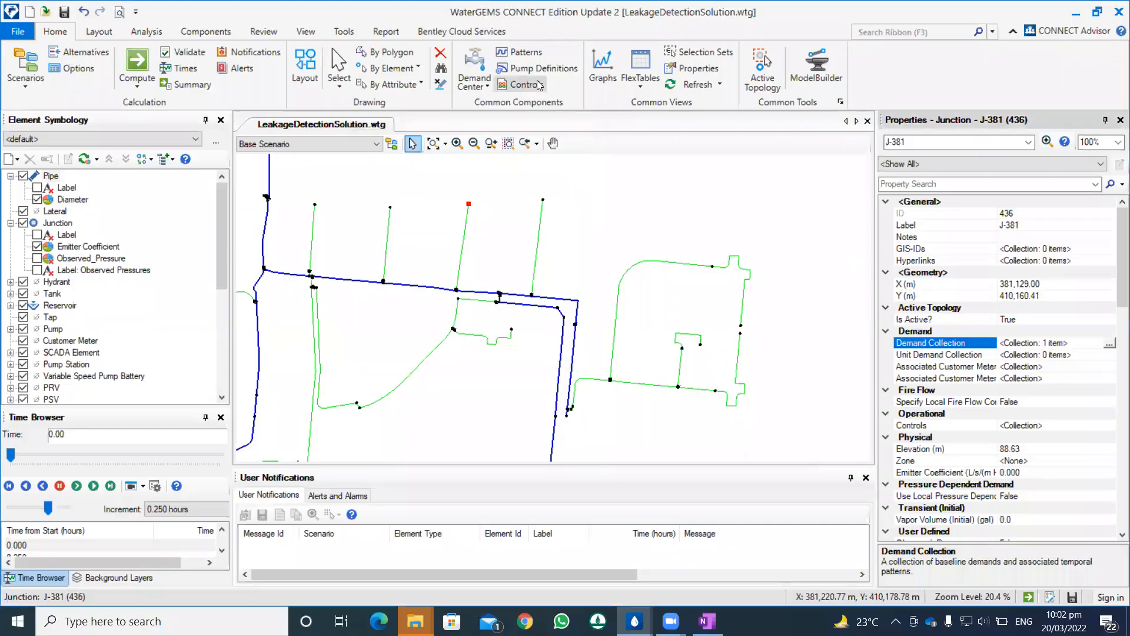
Step: Reopen the Patterns manager and examine hydraulic pattern PAT1's hourly multipliers through the 24-hour row
{"action": "left_click", "coordinate": [527, 52]}
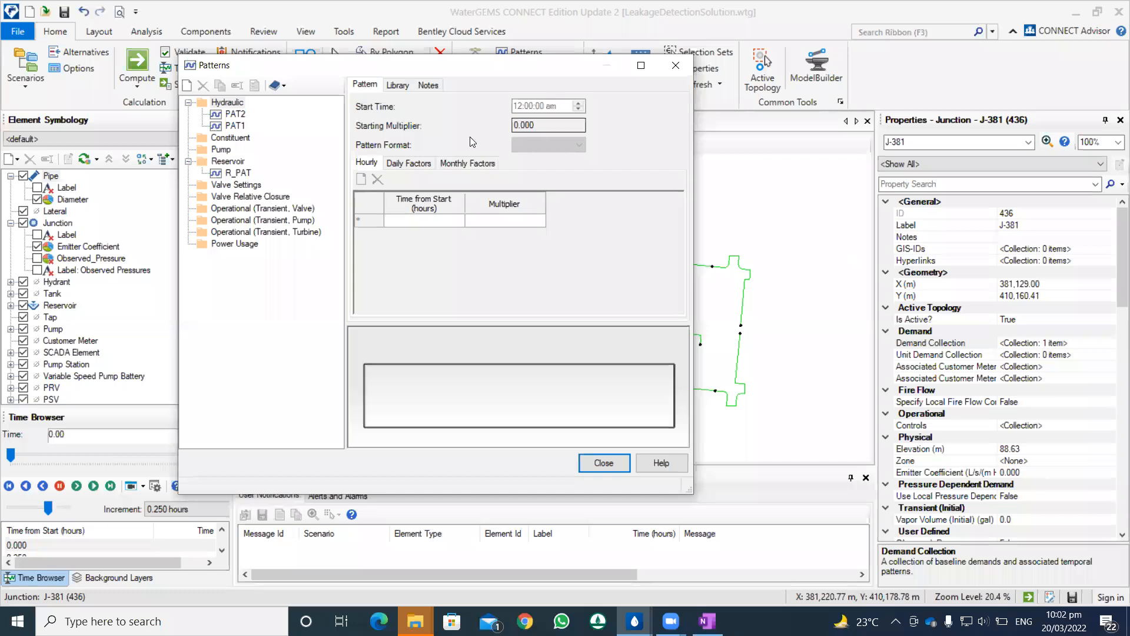
{"action": "left_click", "coordinate": [235, 126]}
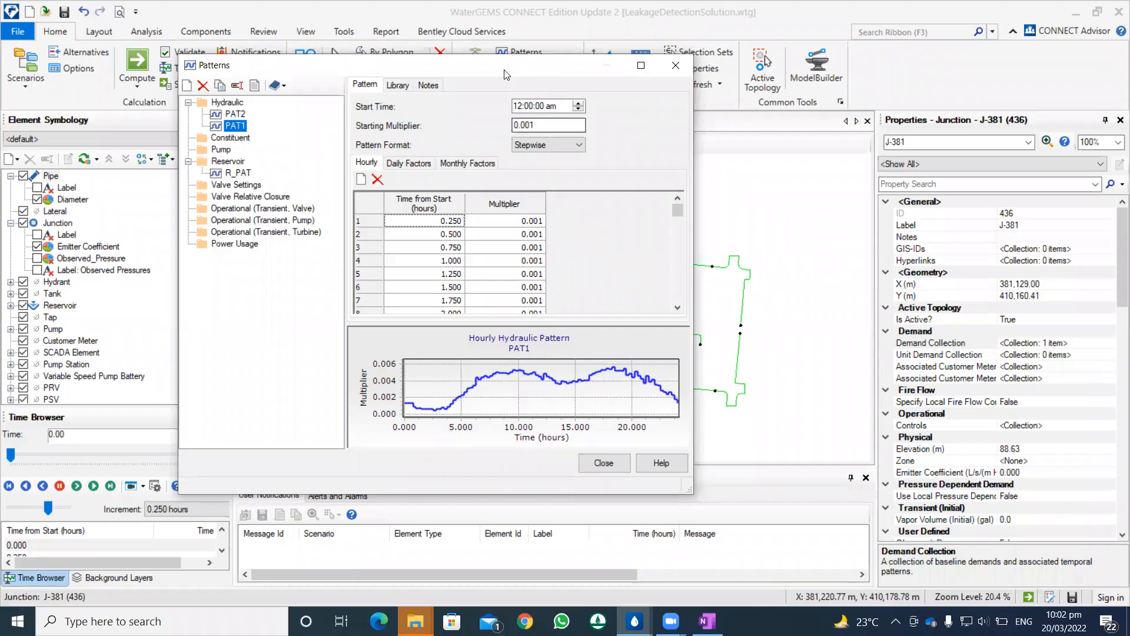
{"action": "left_click_drag", "start_coordinate": [504, 69], "coordinate": [300, 110]}
{"action": "left_click_drag", "start_coordinate": [367, 101], "coordinate": [257, 116]}
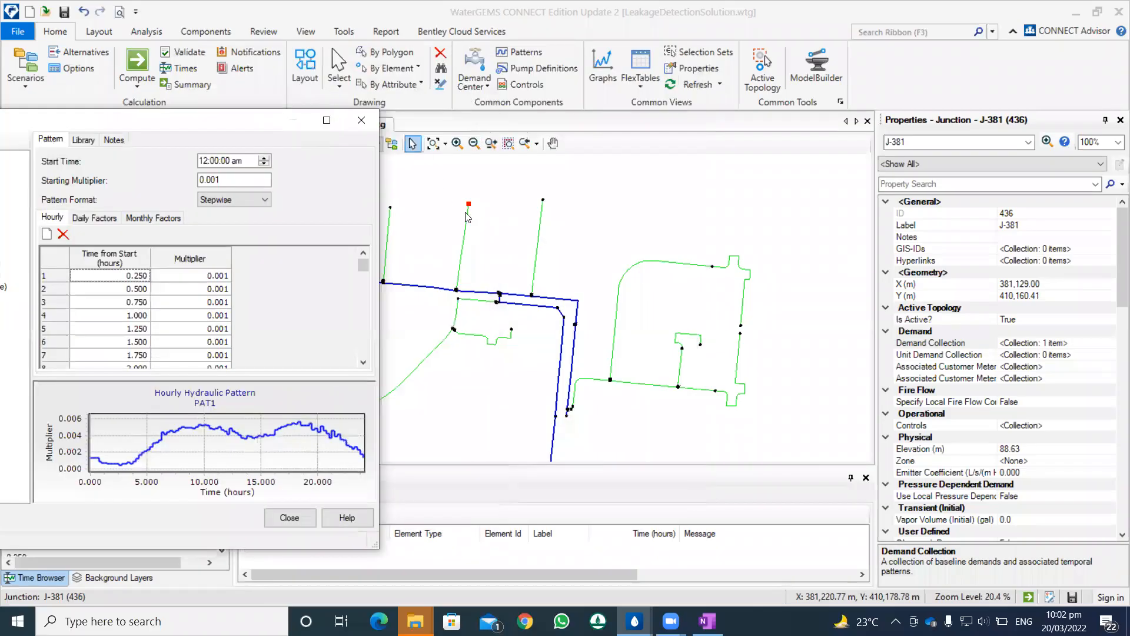
{"action": "left_click_drag", "start_coordinate": [364, 265], "coordinate": [365, 353]}
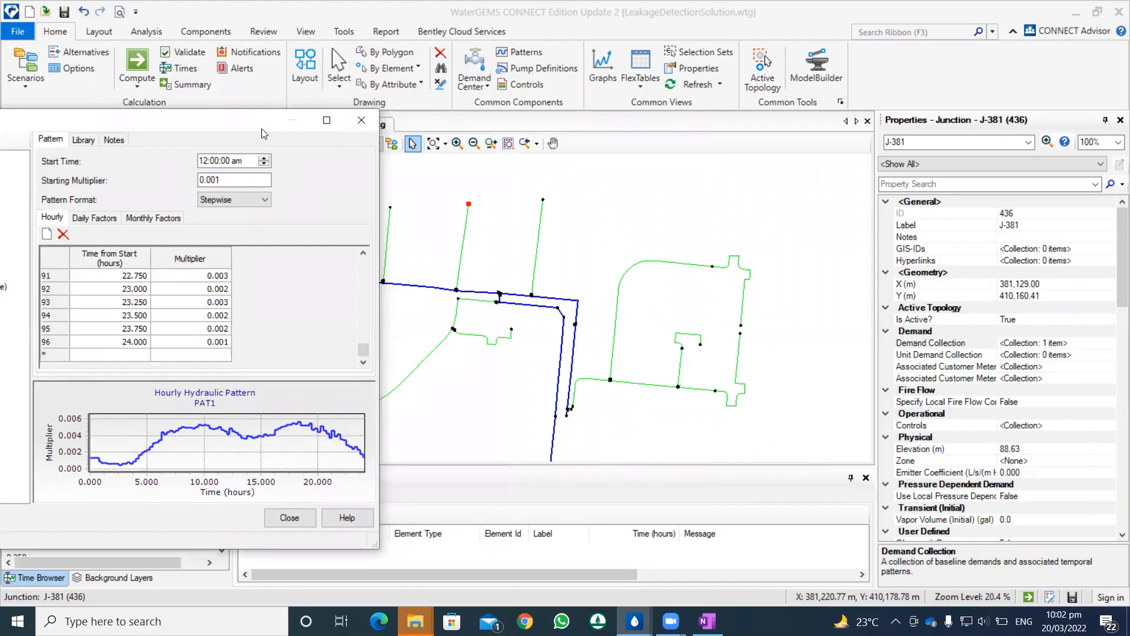
{"action": "left_click_drag", "start_coordinate": [338, 118], "coordinate": [421, 90]}
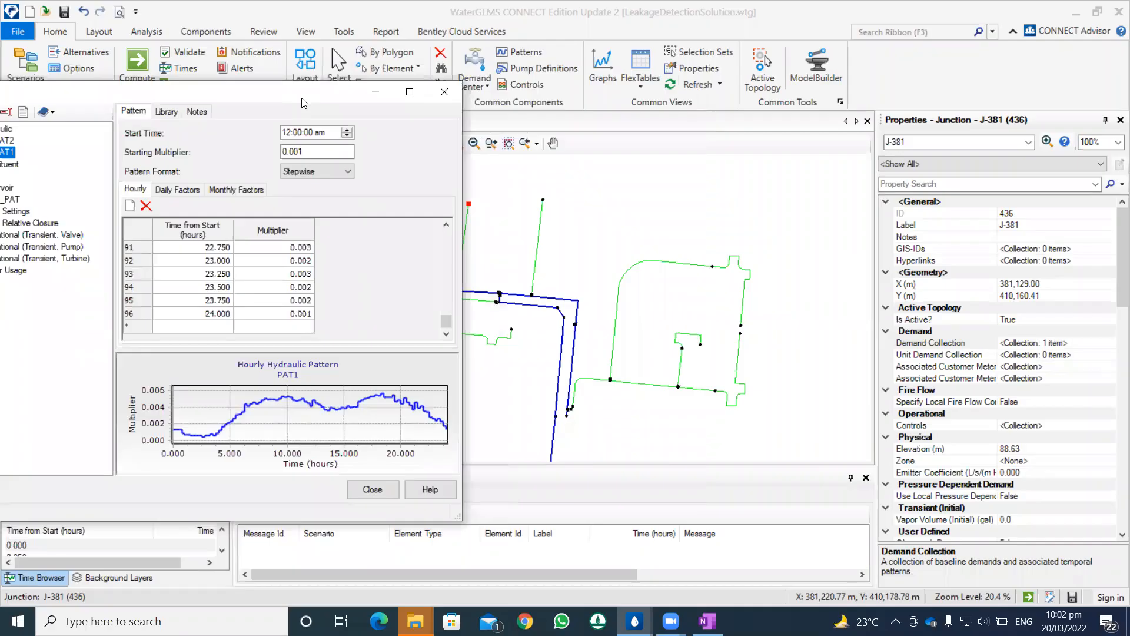
{"action": "left_click_drag", "start_coordinate": [303, 103], "coordinate": [576, 85]}
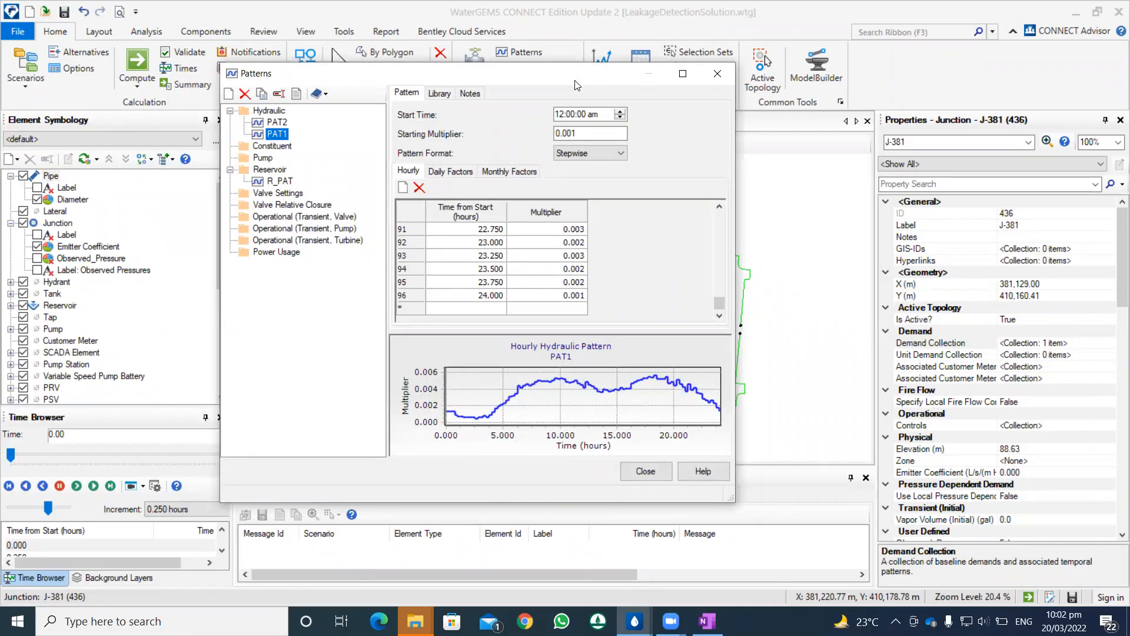
Step: Examine the hourly multipliers of reservoir pattern R_PAT and close the Patterns manager
{"action": "left_click", "coordinate": [279, 181]}
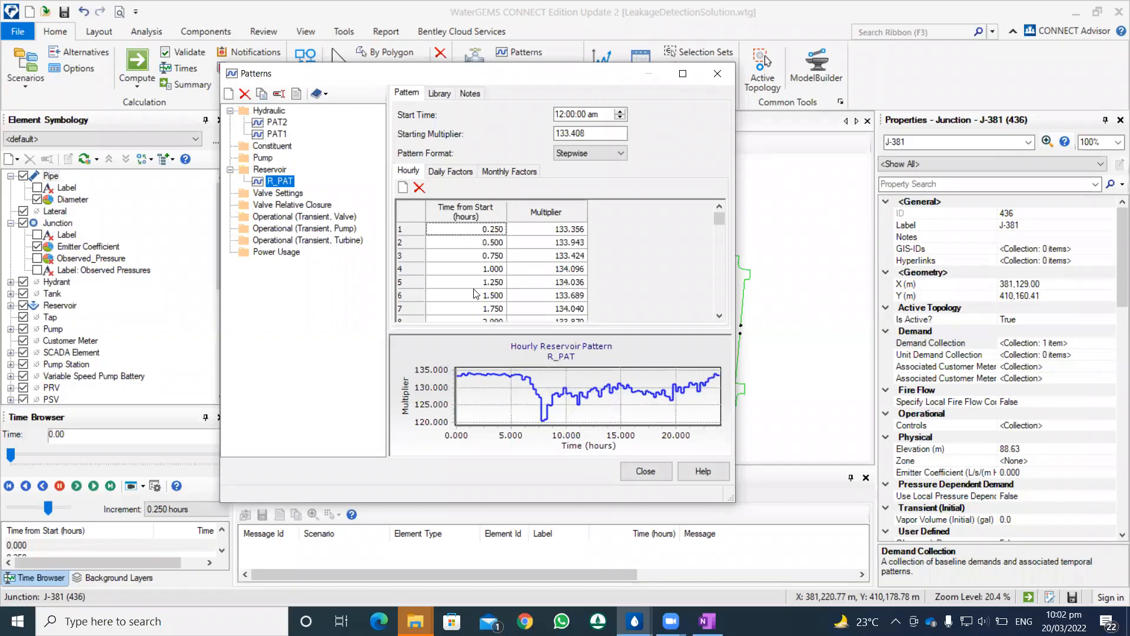
{"action": "scroll", "coordinate": [546, 241], "scroll_direction": "down", "scroll_amount": 10}
{"action": "scroll", "coordinate": [547, 246], "scroll_direction": "up", "scroll_amount": 3}
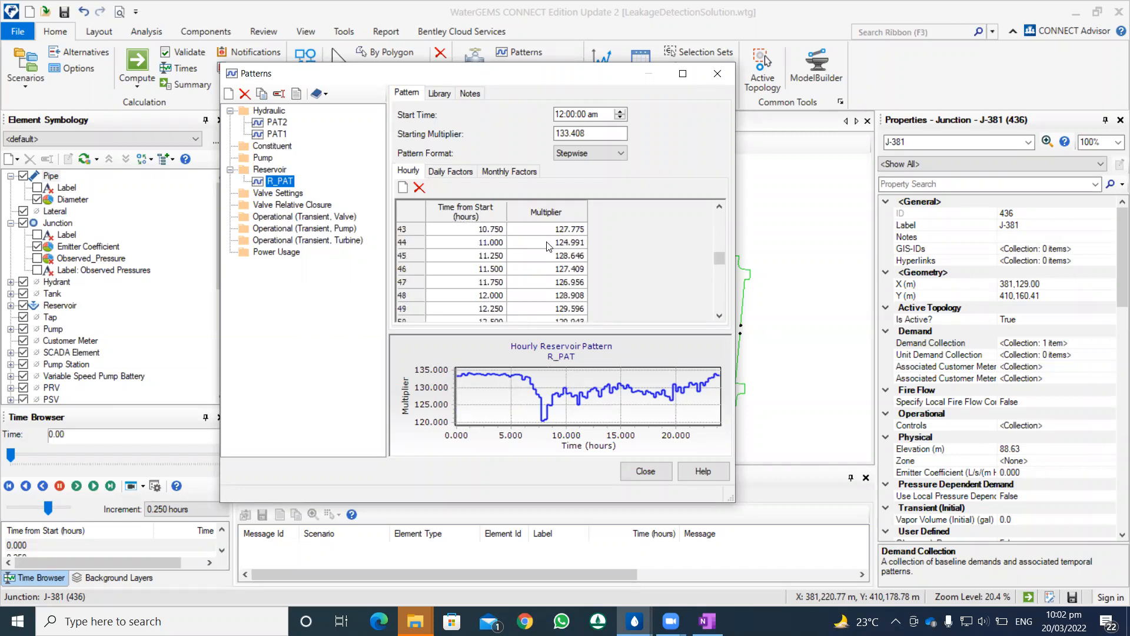
{"action": "left_click", "coordinate": [722, 74]}
Step: Select reservoir R-1 on the network map to check which hydraulic grade pattern is assigned to it
{"action": "scroll", "coordinate": [598, 227], "scroll_direction": "up", "scroll_amount": 3}
{"action": "scroll", "coordinate": [598, 227], "scroll_direction": "down", "scroll_amount": 7}
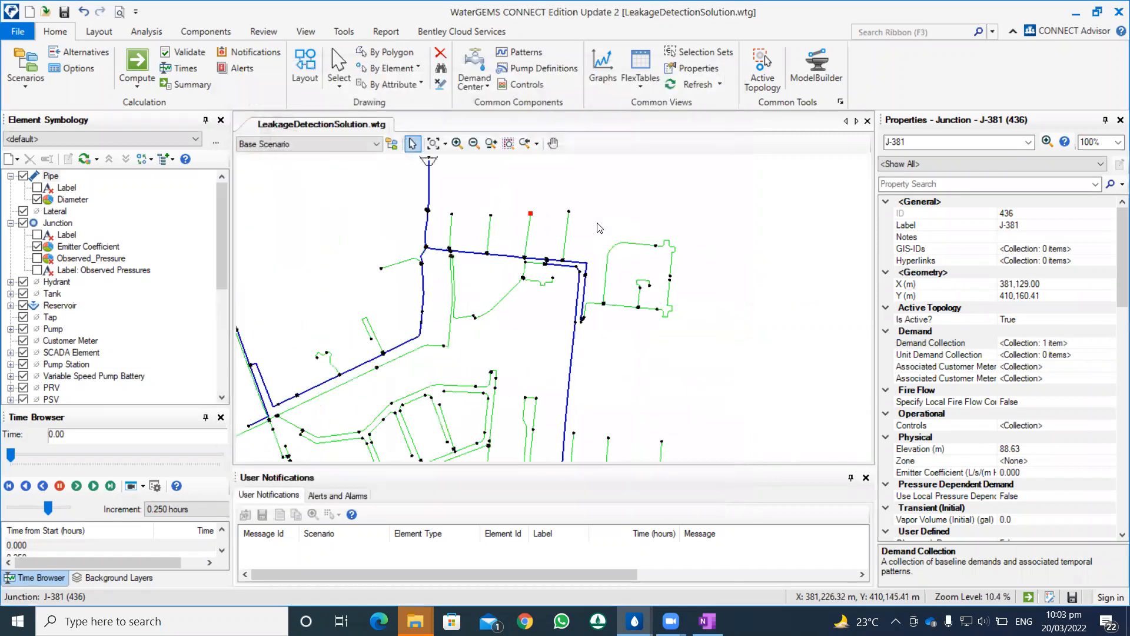
{"action": "scroll", "coordinate": [492, 219], "scroll_direction": "up", "scroll_amount": 4}
{"action": "scroll", "coordinate": [462, 224], "scroll_direction": "down", "scroll_amount": 2}
{"action": "left_click", "coordinate": [440, 206]}
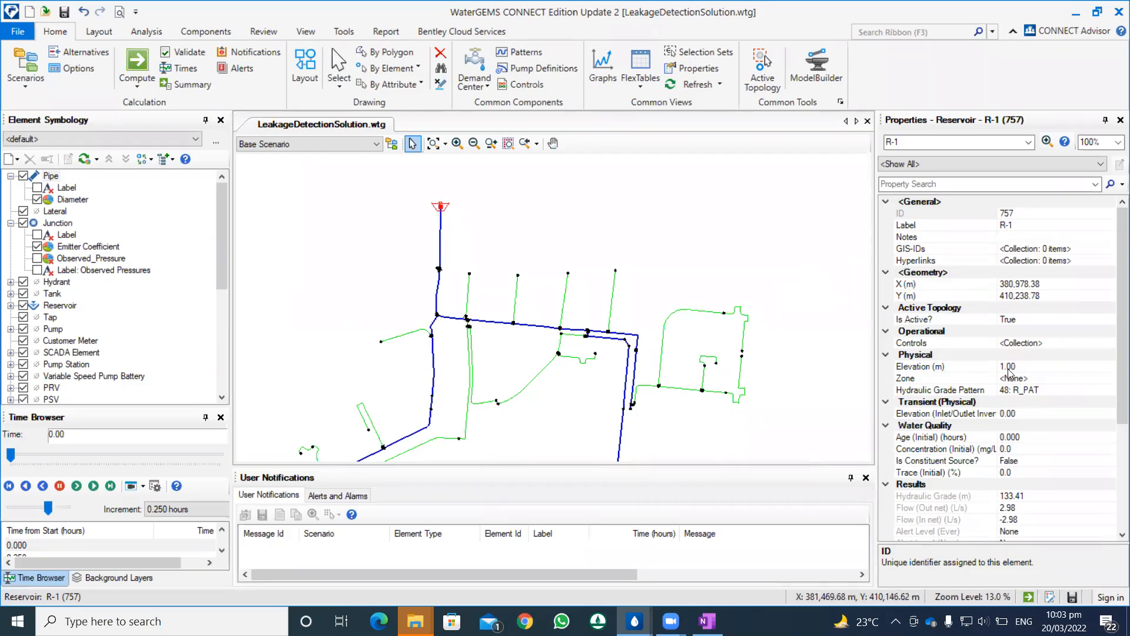
Step: Open reservoir pattern R_PAT again and go through its first multipliers, from 0.25 to 1.5 hours
{"action": "left_click", "coordinate": [534, 54]}
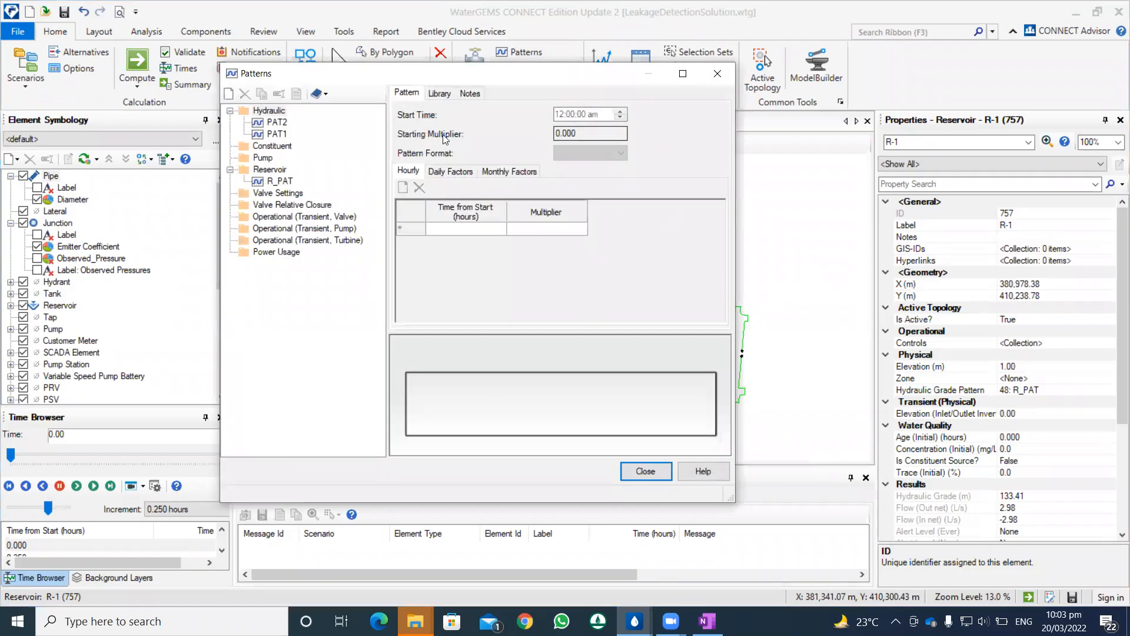
{"action": "left_click", "coordinate": [280, 181]}
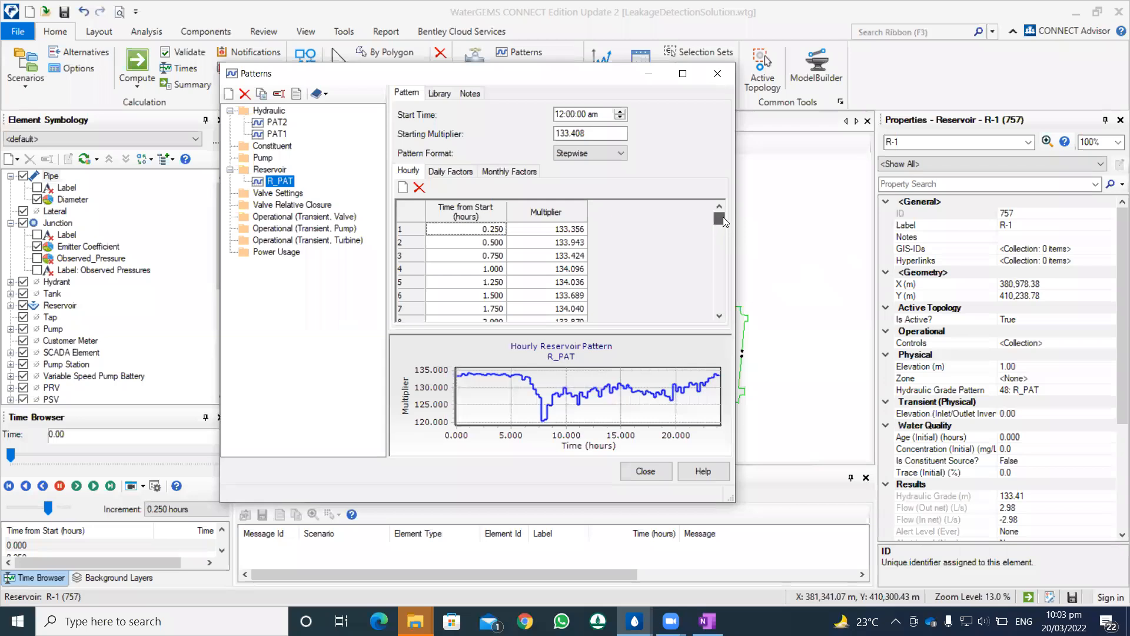
{"action": "left_click", "coordinate": [560, 229]}
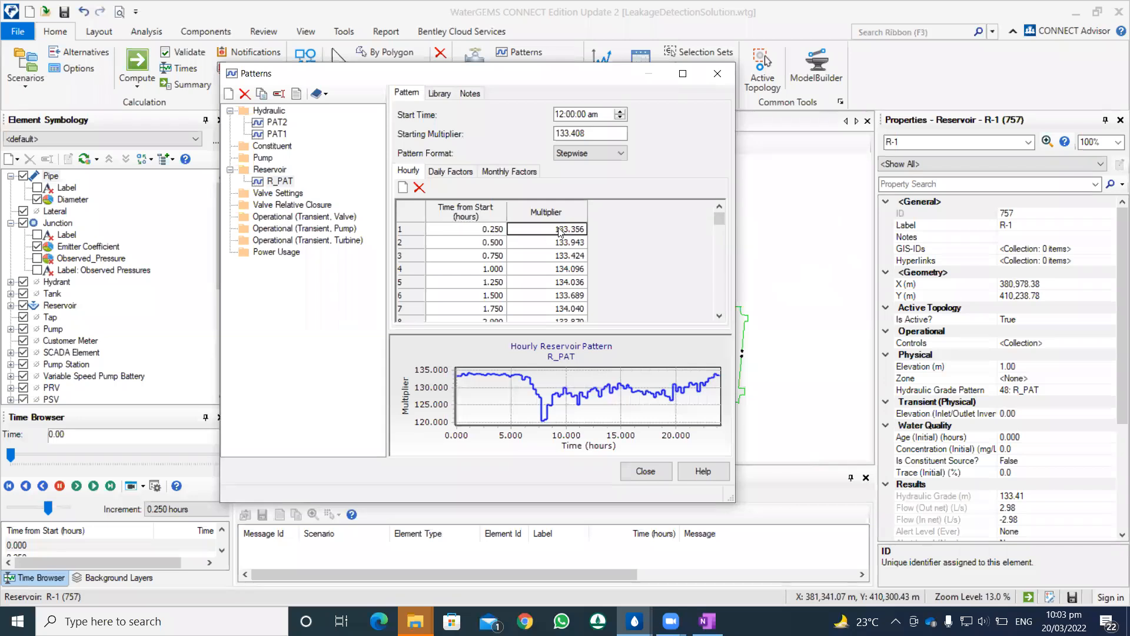
{"action": "left_click", "coordinate": [568, 256]}
{"action": "left_click", "coordinate": [571, 269]}
{"action": "left_click", "coordinate": [571, 282]}
{"action": "left_click", "coordinate": [571, 295]}
{"action": "mouse_move", "coordinate": [721, 220]}
{"action": "left_mouse_down"}
{"action": "mouse_move", "coordinate": [721, 229]}
{"action": "mouse_move", "coordinate": [719, 220]}
{"action": "left_mouse_up"}
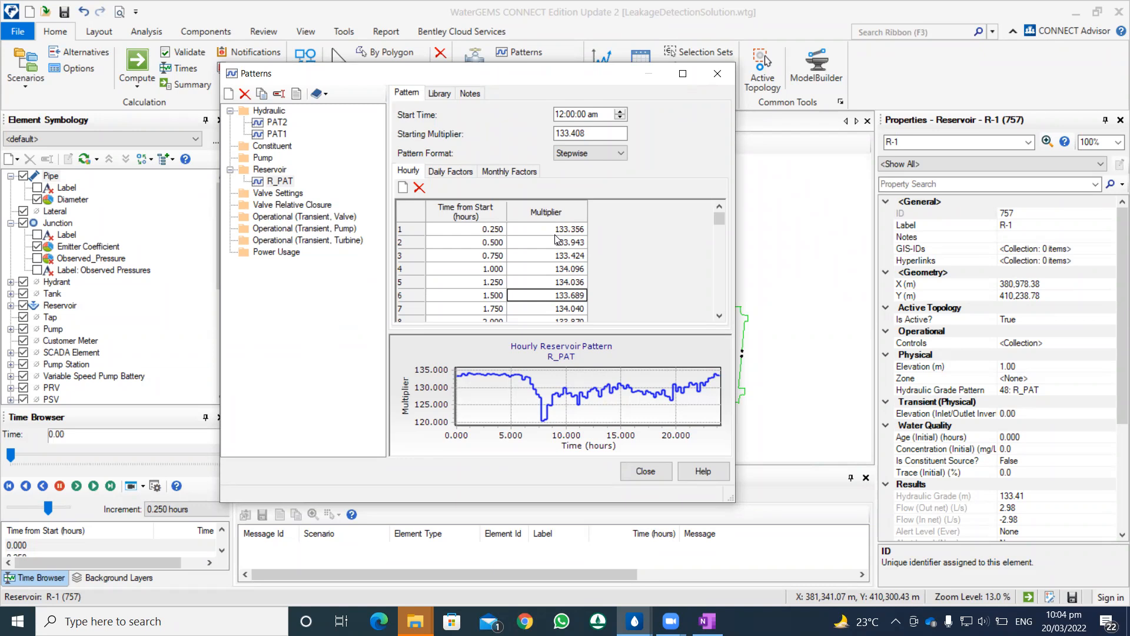
Step: Examine the remaining R_PAT multipliers through hour 24 and close the Patterns manager without changes
{"action": "scroll", "coordinate": [536, 292], "scroll_direction": "down", "scroll_amount": 4}
{"action": "scroll", "coordinate": [537, 291], "scroll_direction": "down", "scroll_amount": 7}
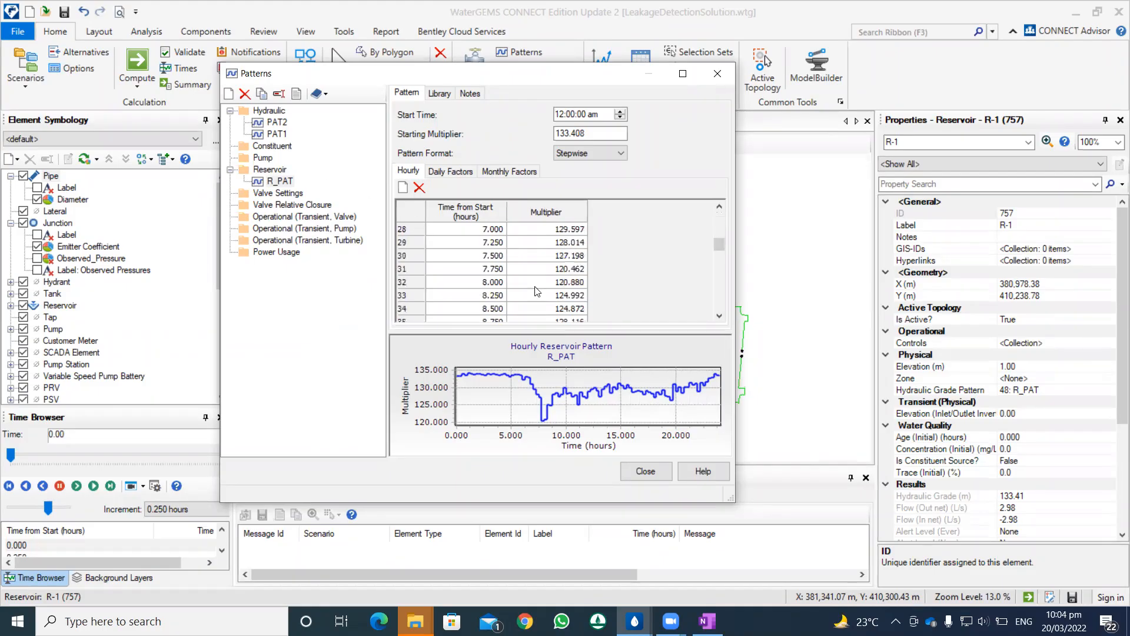
{"action": "scroll", "coordinate": [536, 292], "scroll_direction": "down", "scroll_amount": 19}
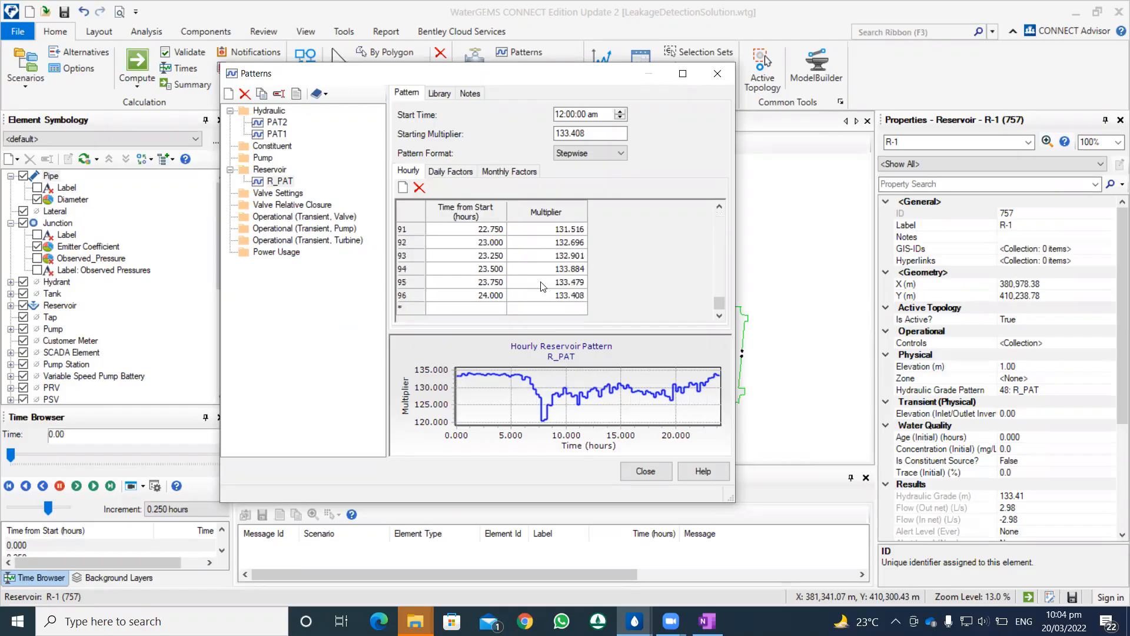
{"action": "left_click", "coordinate": [716, 75]}
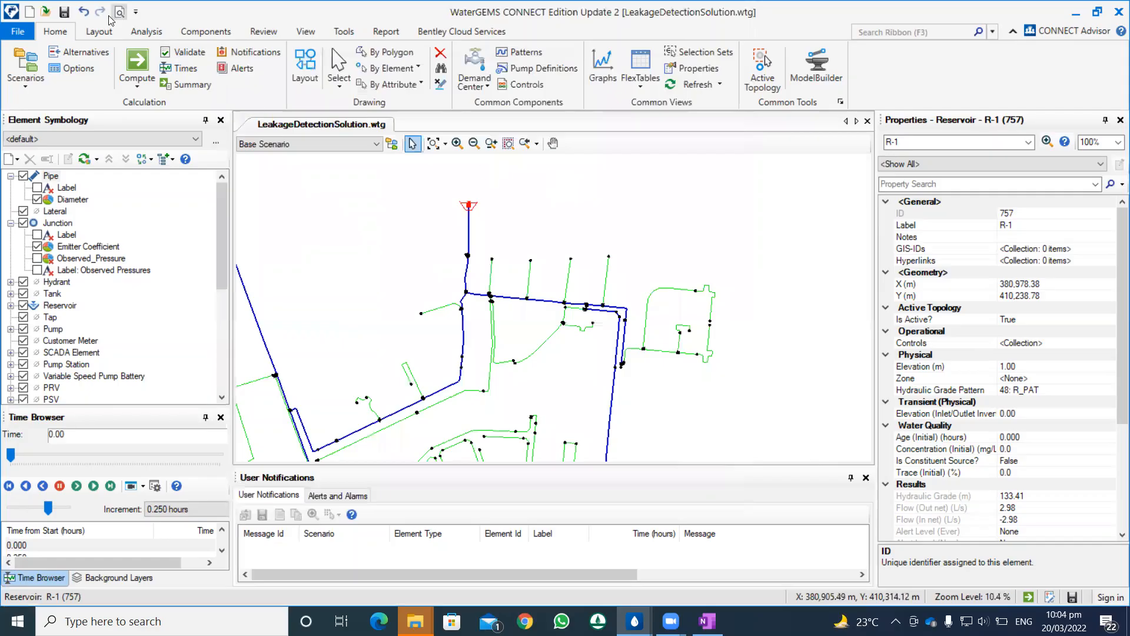
Step: Open Darwin Calibrator, select the Leakage Study - one study, and display the observed targets of the Field Data 0 hr snapshot
{"action": "left_click", "coordinate": [96, 31]}
{"action": "left_click", "coordinate": [128, 31]}
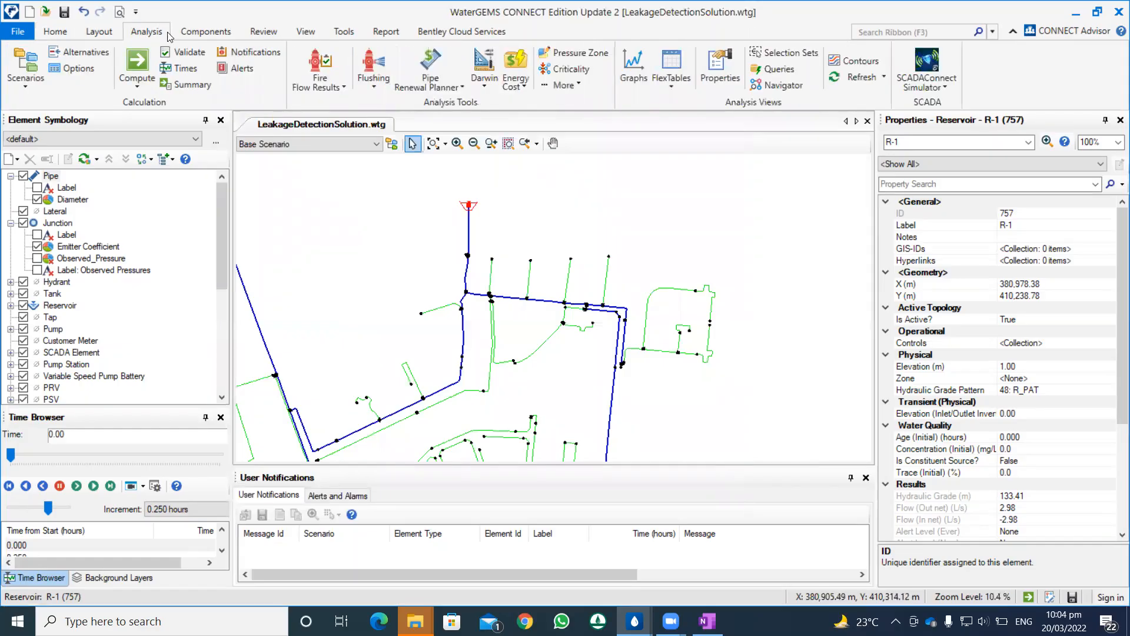
{"action": "left_click", "coordinate": [484, 79]}
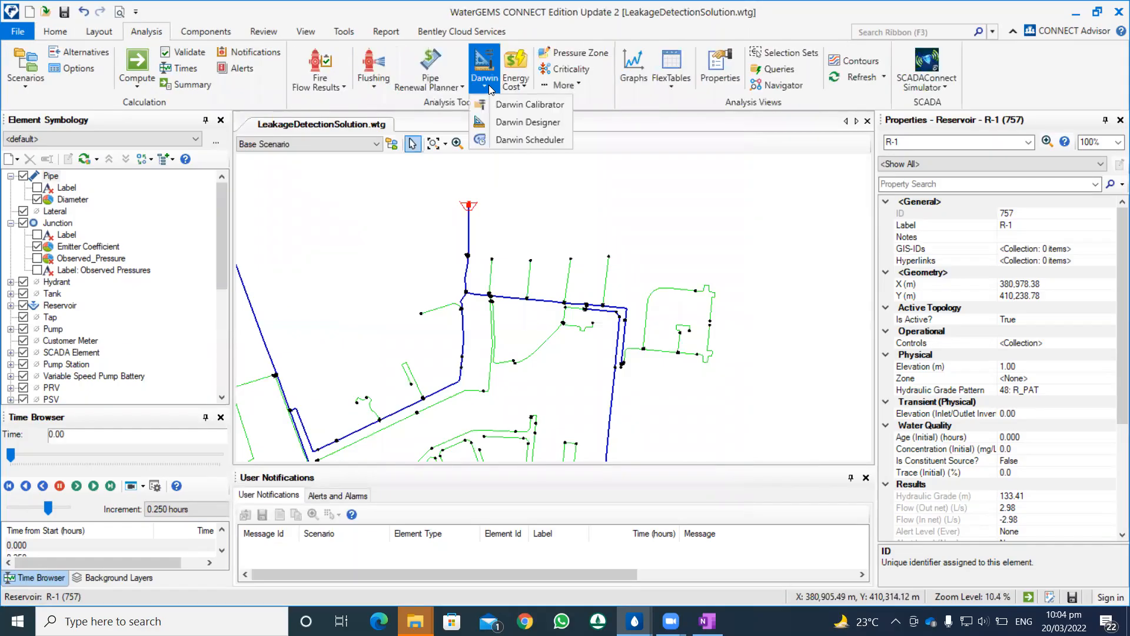
{"action": "left_click", "coordinate": [503, 103]}
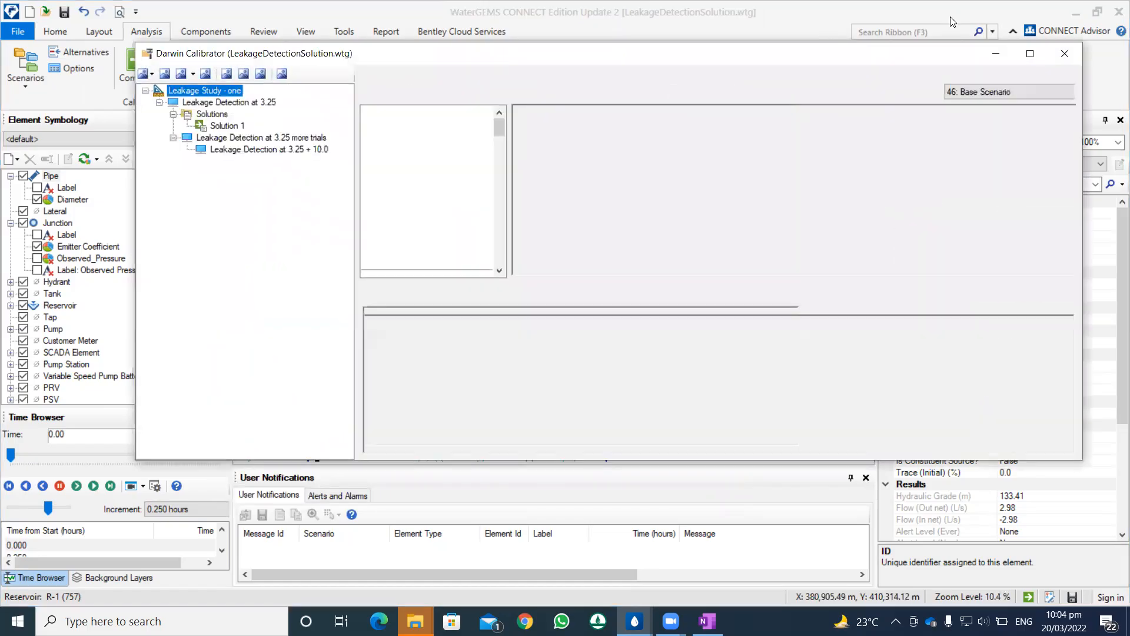
{"action": "left_click", "coordinate": [204, 89]}
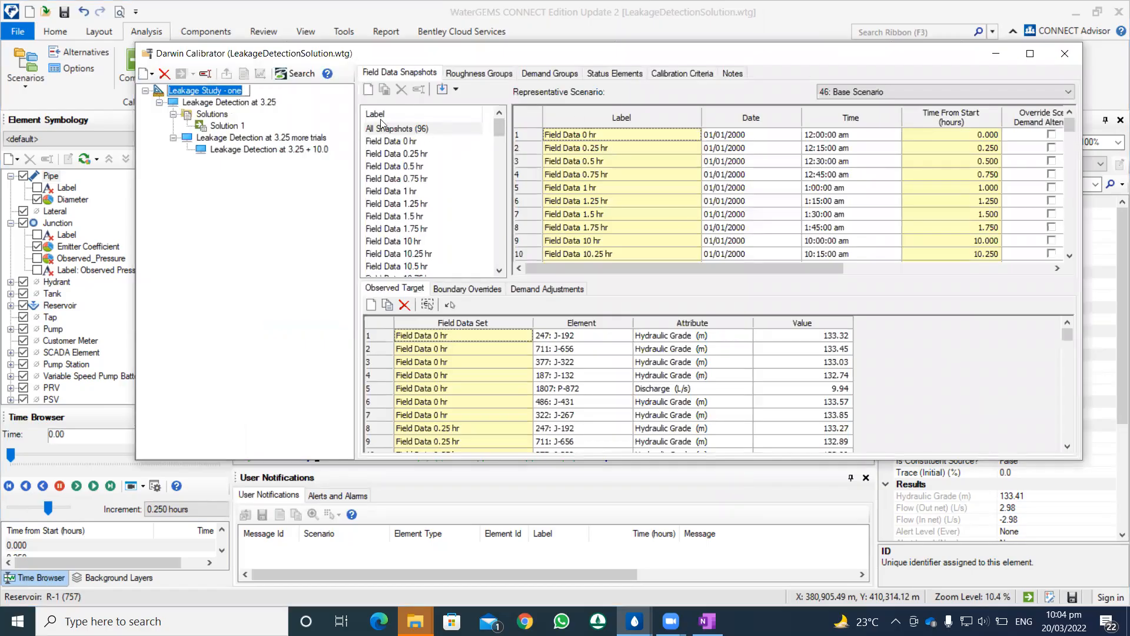
{"action": "left_click", "coordinate": [409, 142]}
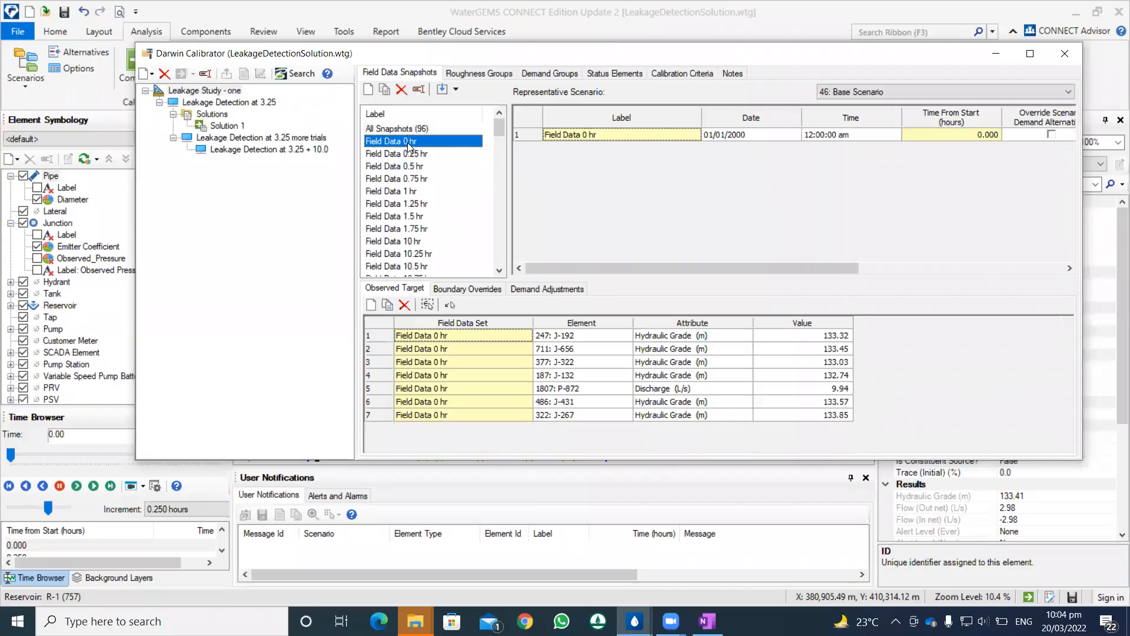
Step: Inspect the Field Data 0.25 hr snapshot's time, demand alternative and demand multiplier settings, and return to the Field Data 0 hr snapshot
{"action": "left_click", "coordinate": [410, 154]}
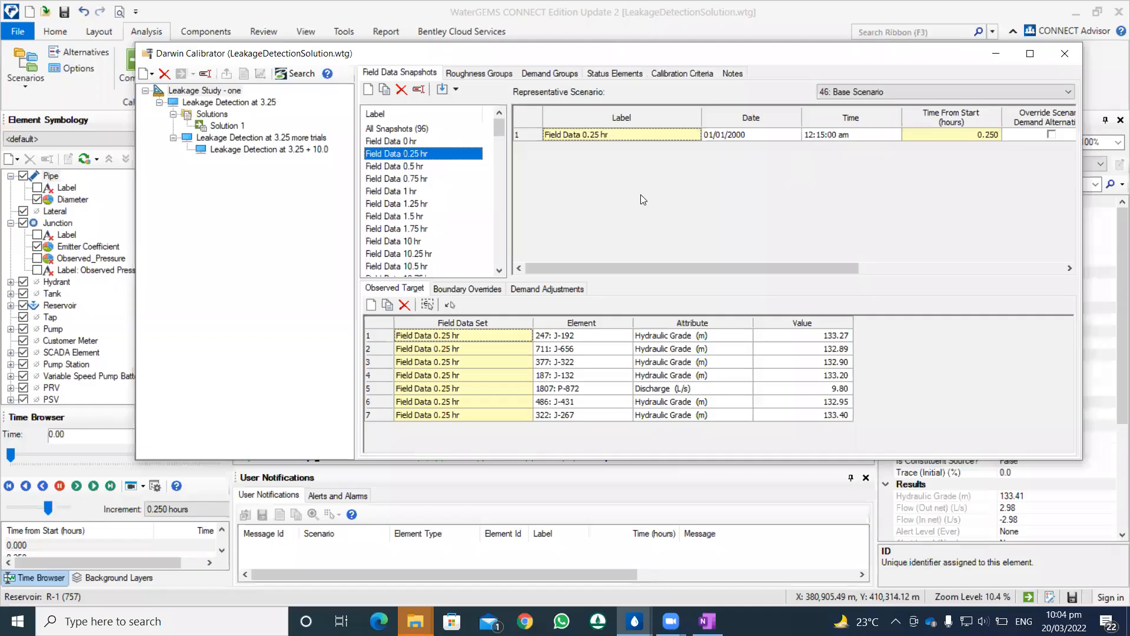
{"action": "left_click_drag", "start_coordinate": [620, 266], "coordinate": [852, 261]}
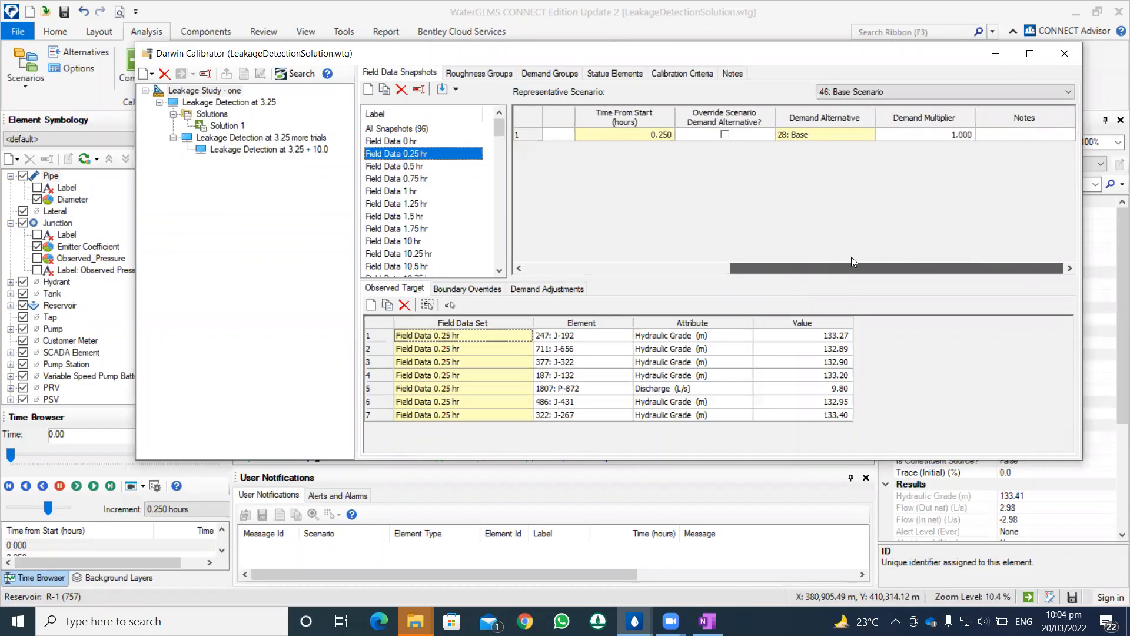
{"action": "left_click", "coordinate": [537, 267]}
{"action": "left_click", "coordinate": [387, 141]}
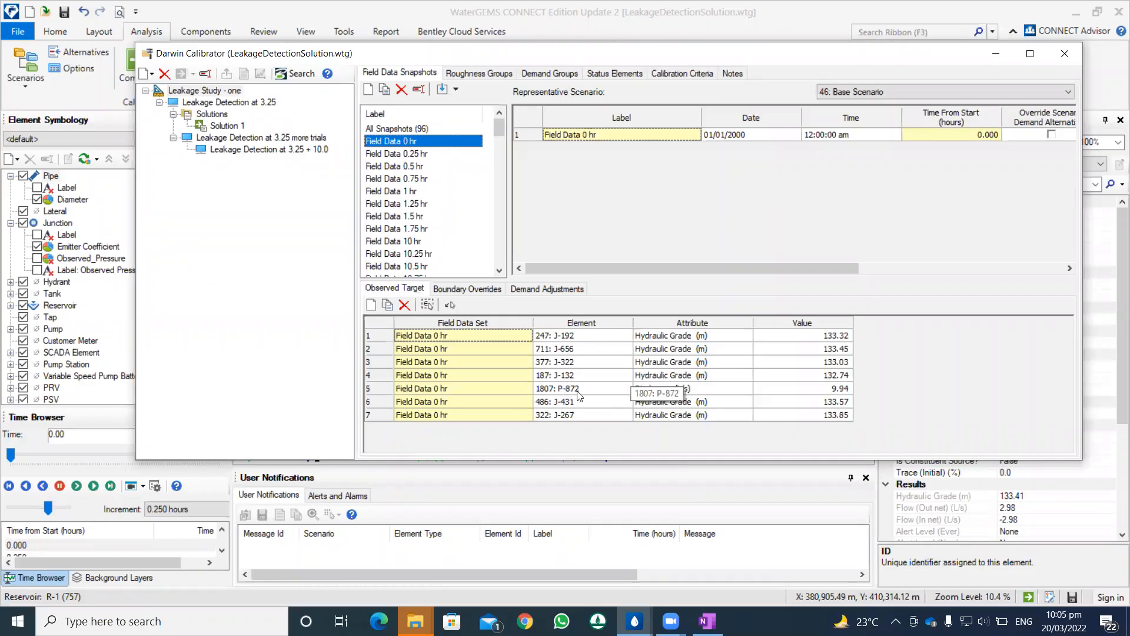
Step: Go through the observed targets of the early field data snapshots from 0.25 to 1.25 hr, and those of Field Data 10 hr
{"action": "left_click", "coordinate": [400, 153]}
{"action": "left_click", "coordinate": [401, 166]}
{"action": "left_click", "coordinate": [402, 179]}
{"action": "left_click", "coordinate": [404, 191]}
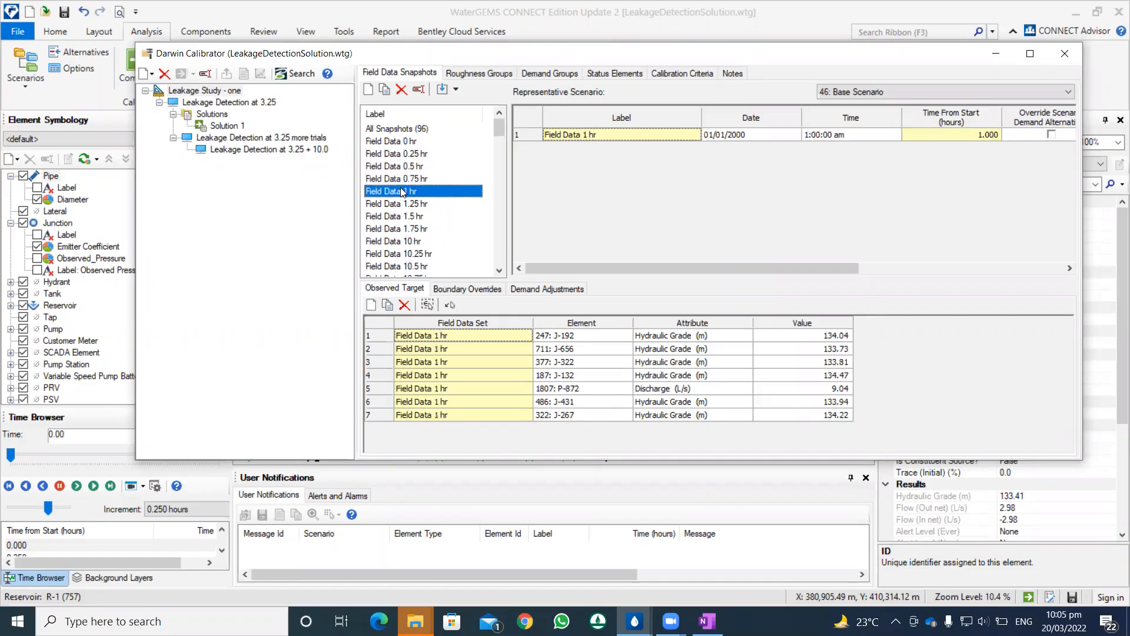
{"action": "left_click", "coordinate": [406, 204]}
{"action": "left_click", "coordinate": [412, 241]}
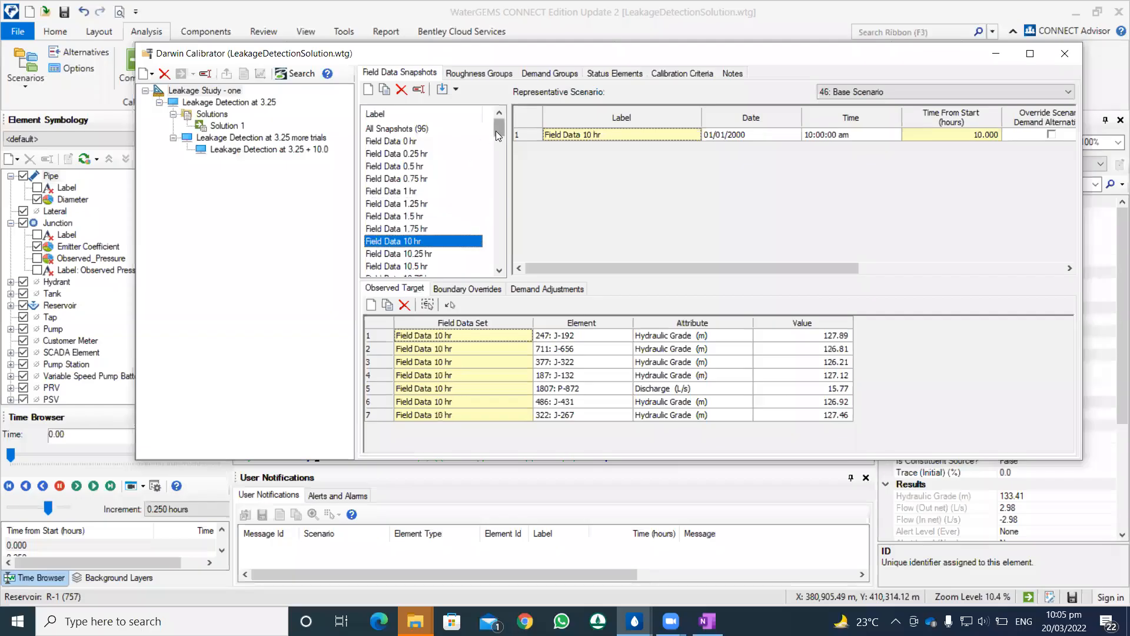
Step: Examine the observed targets of the Field Data 12.75 hr, 13.25 hr and 13.75 hr snapshots
{"action": "left_click_drag", "start_coordinate": [495, 130], "coordinate": [496, 152]}
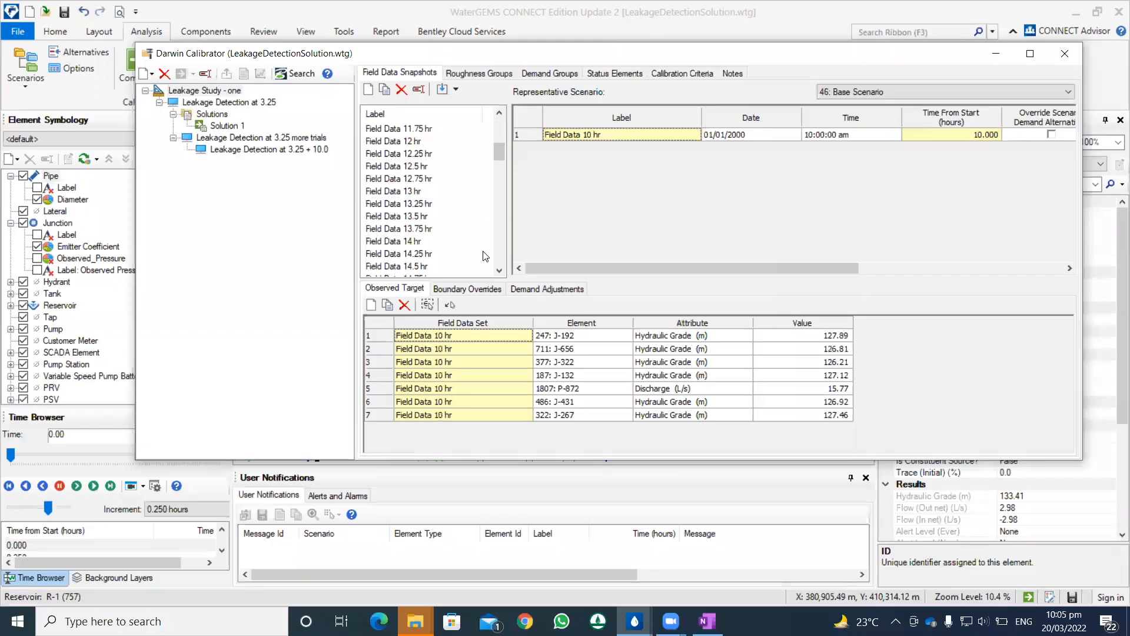
{"action": "left_click", "coordinate": [406, 179]}
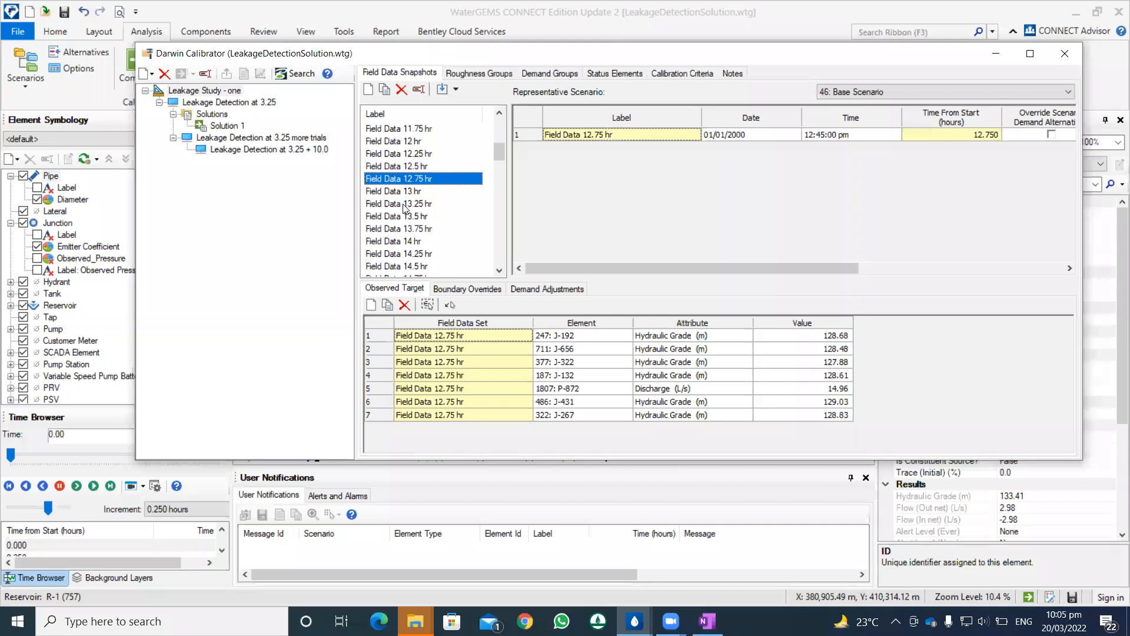
{"action": "left_click", "coordinate": [407, 204]}
{"action": "left_click", "coordinate": [407, 230]}
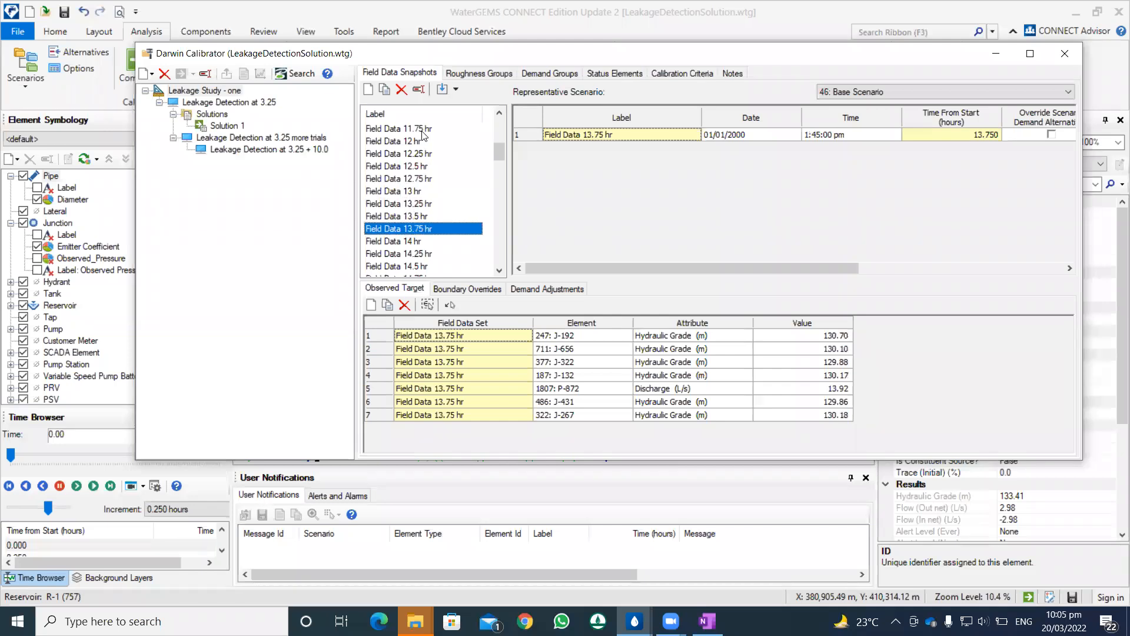
Step: Check which roughness groups and demand groups are defined for the leakage study
{"action": "left_click", "coordinate": [480, 74]}
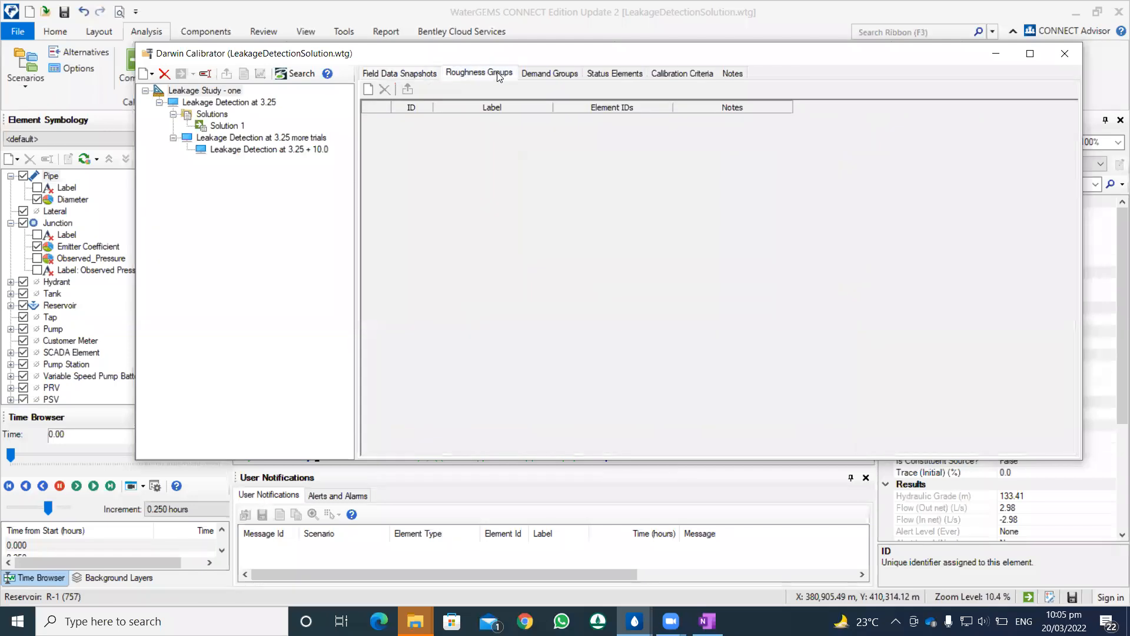
{"action": "left_click", "coordinate": [531, 74]}
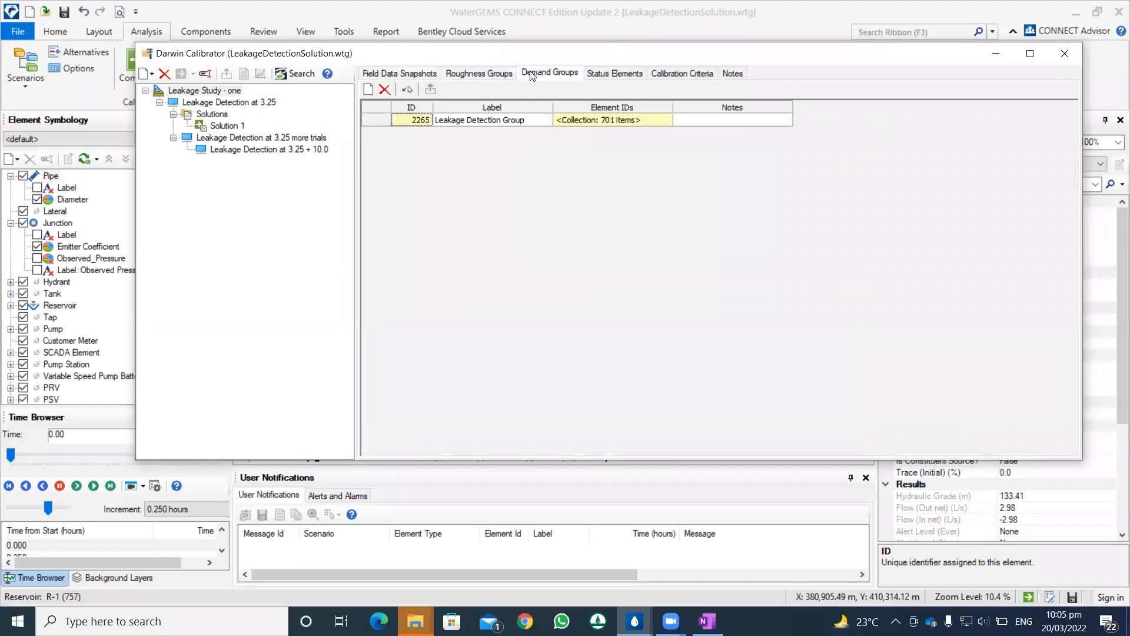
{"action": "left_click", "coordinate": [496, 77]}
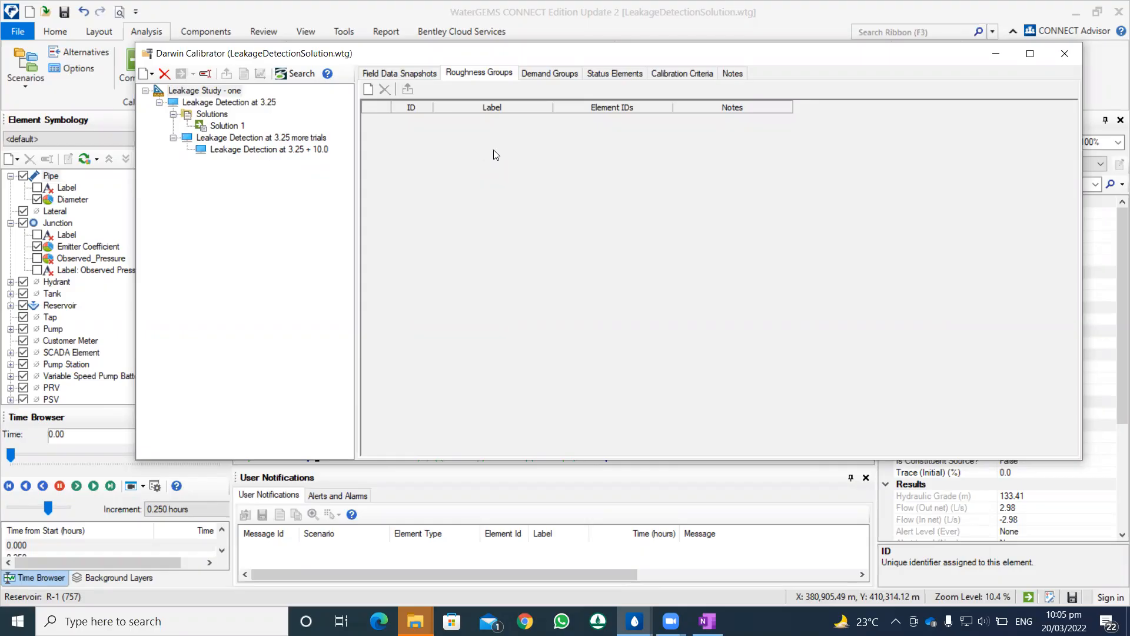
Step: Open the element collection of the Leakage Detection Group demand group, look through its junctions, and close it
{"action": "left_click", "coordinate": [567, 75]}
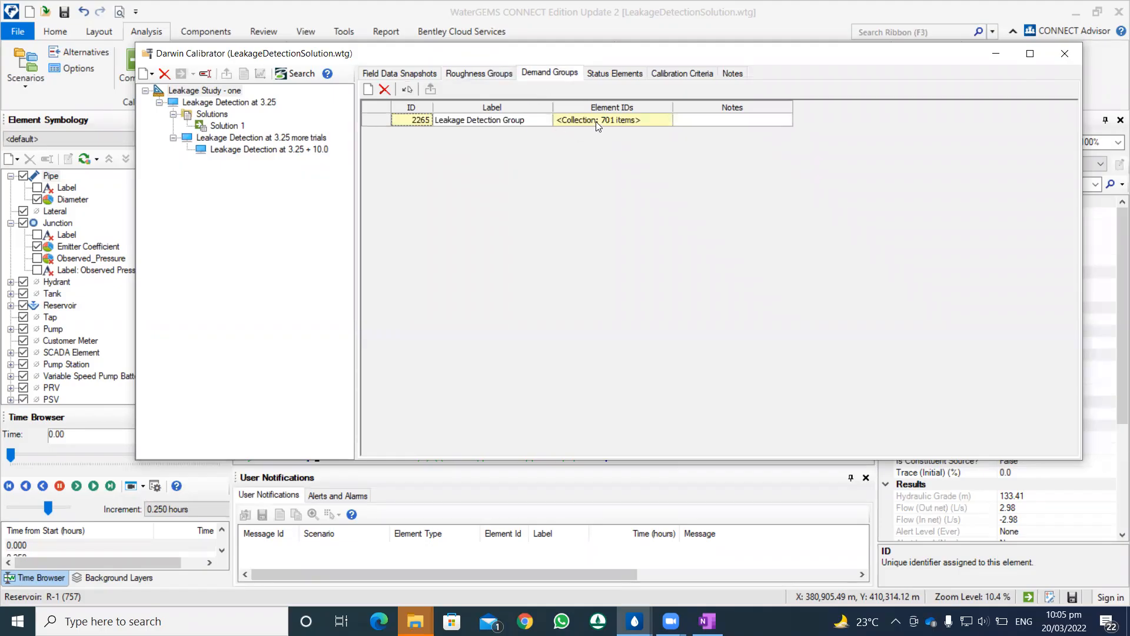
{"action": "left_click", "coordinate": [613, 118]}
{"action": "left_click", "coordinate": [662, 120]}
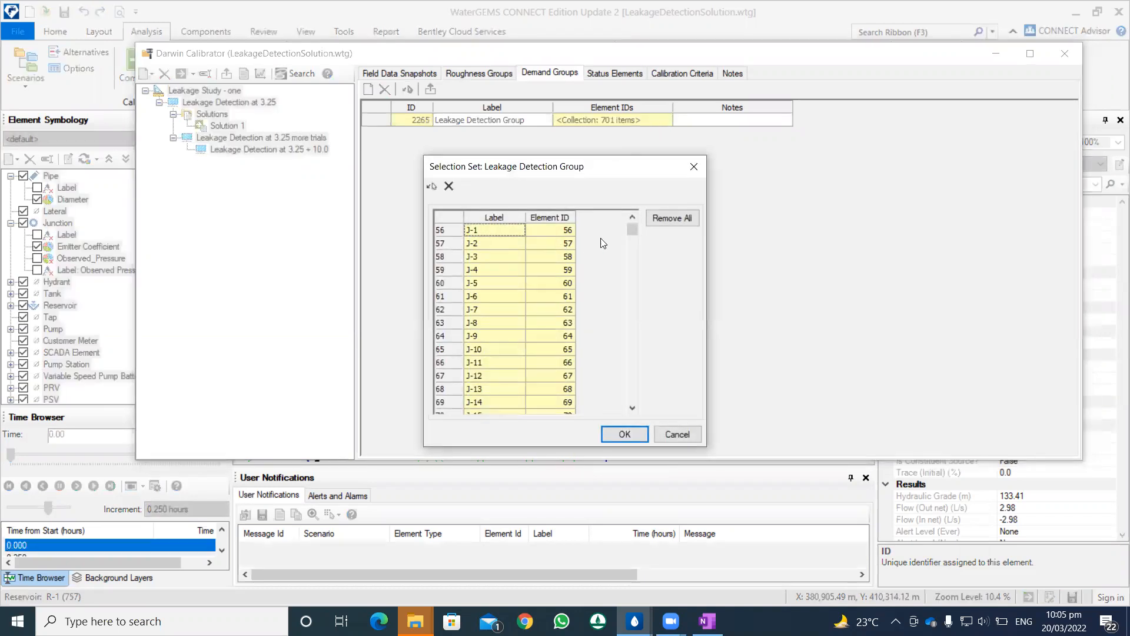
{"action": "left_click_drag", "start_coordinate": [632, 229], "coordinate": [621, 395]}
{"action": "left_click", "coordinate": [624, 434]}
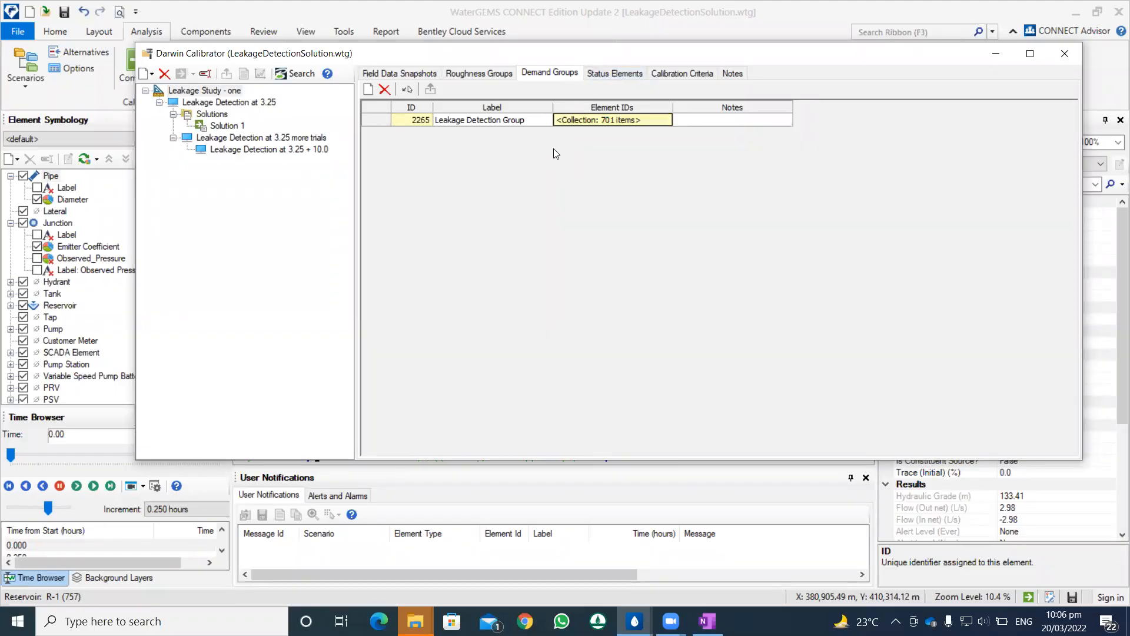
Step: Add a status group to the study's status elements, view its element selection set, and delete the group again
{"action": "left_click", "coordinate": [601, 79]}
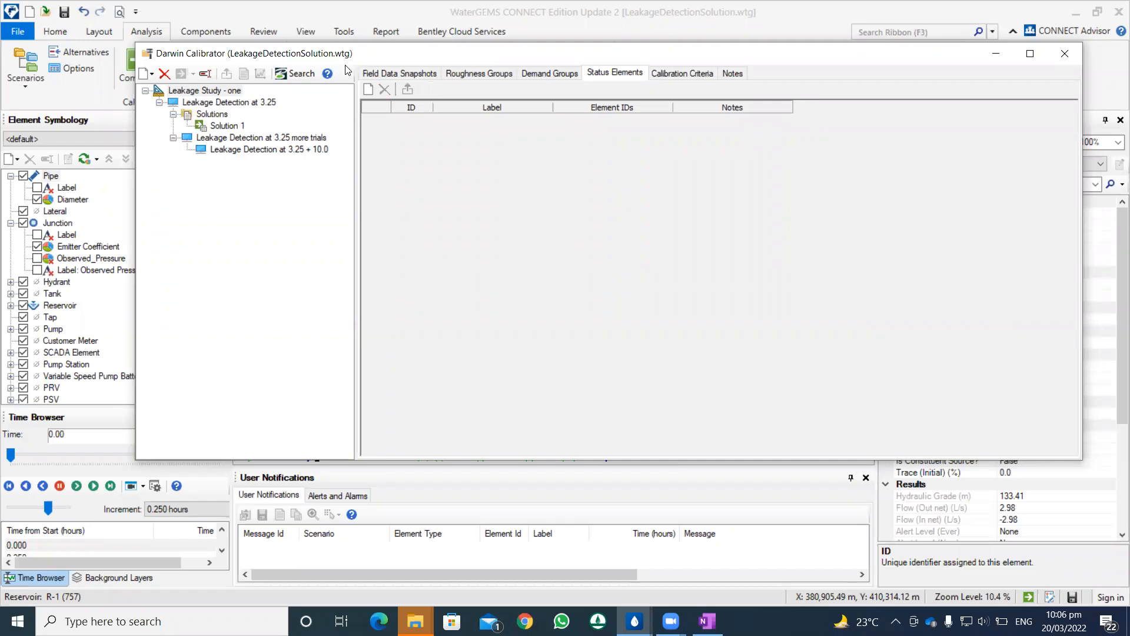
{"action": "left_click_drag", "start_coordinate": [346, 62], "coordinate": [333, 152]}
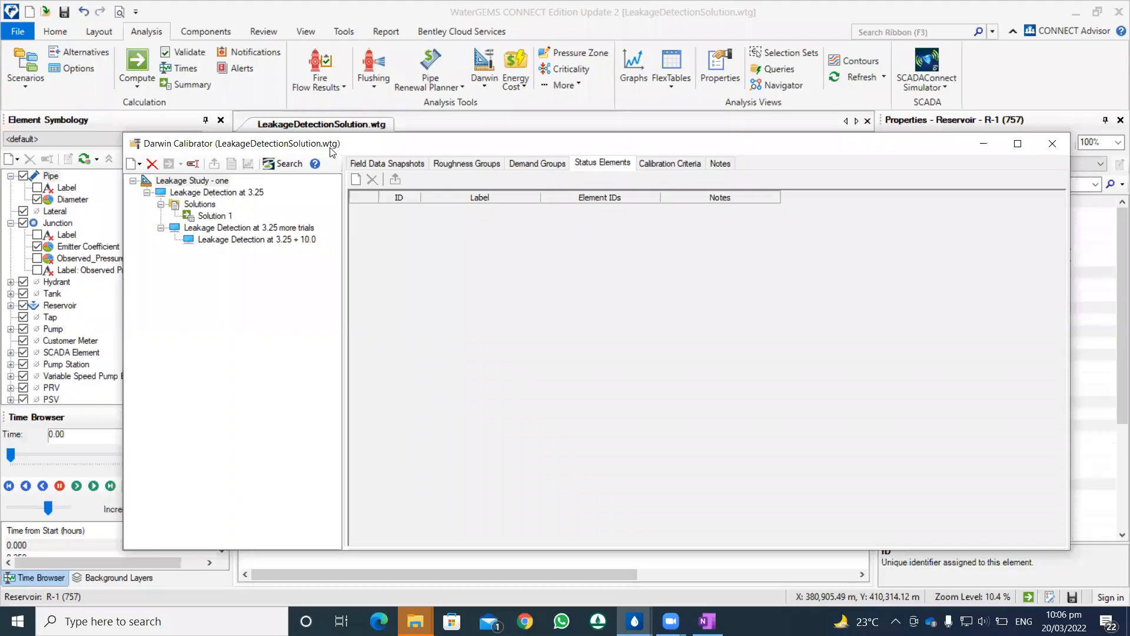
{"action": "left_click", "coordinate": [356, 179]}
{"action": "left_click", "coordinate": [611, 209]}
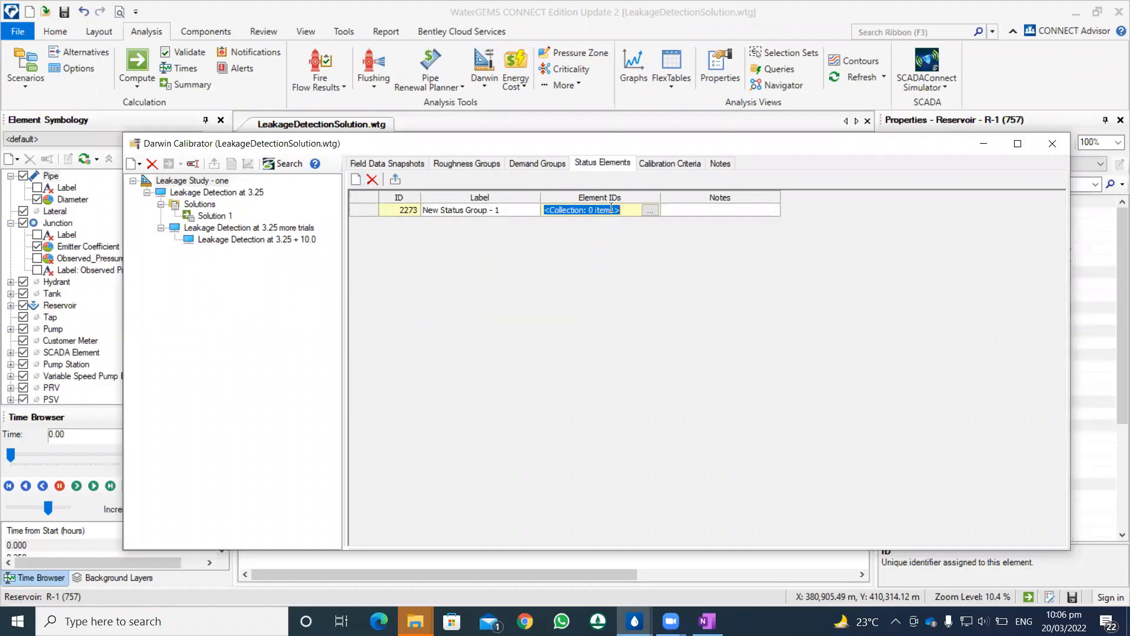
{"action": "left_click", "coordinate": [644, 210]}
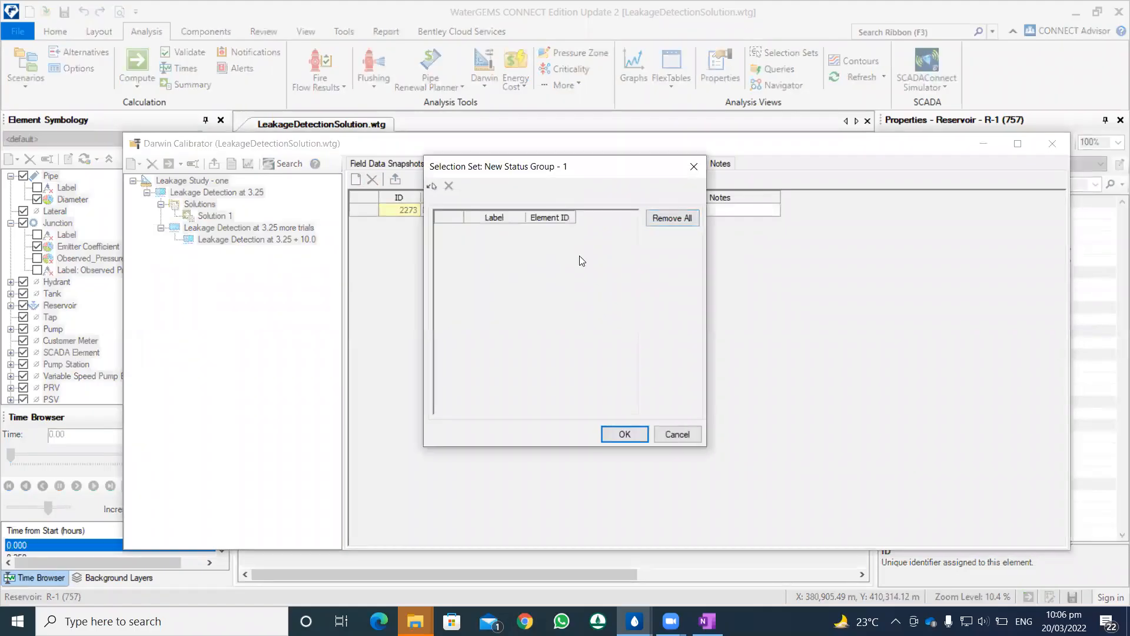
{"action": "left_click", "coordinate": [692, 167]}
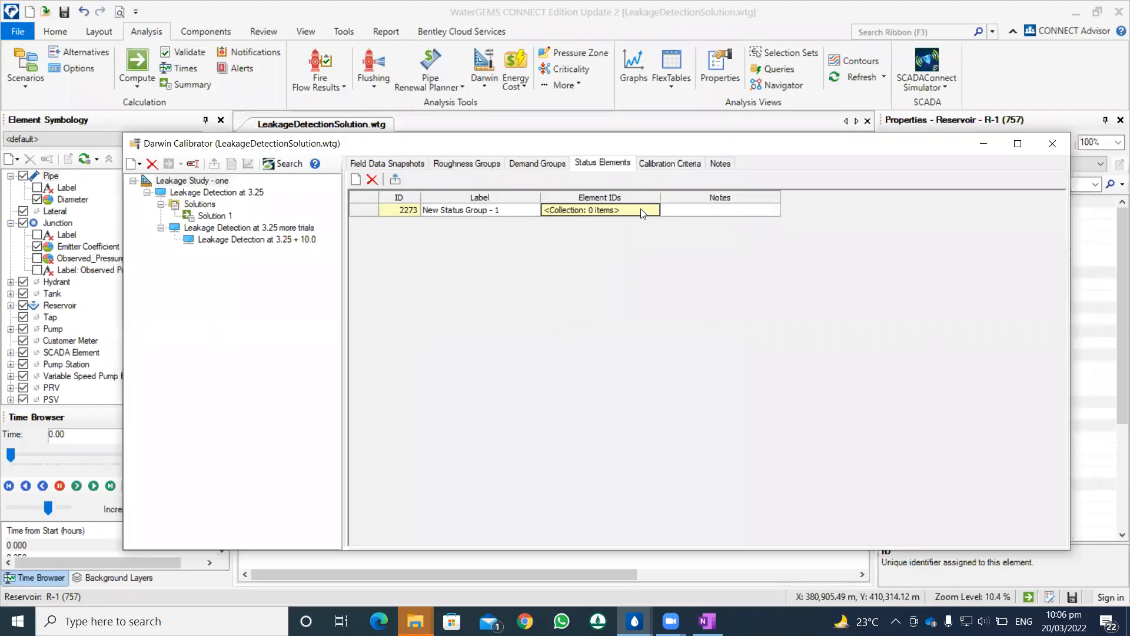
{"action": "left_click", "coordinate": [372, 180]}
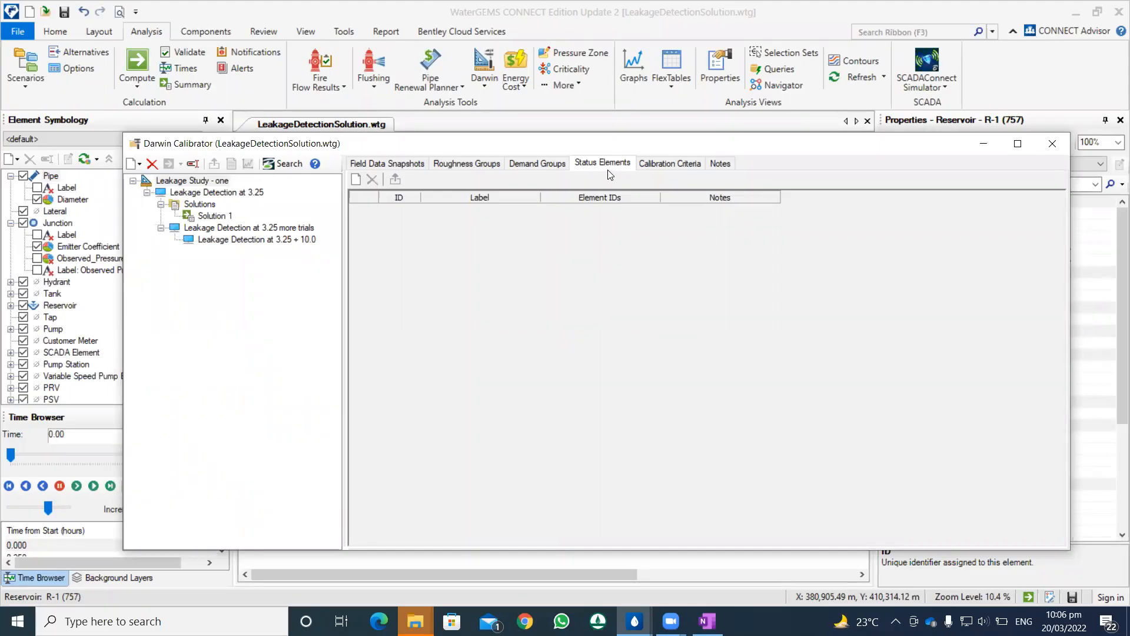
Step: Display the study's calibration criteria and examine the available fitness types, keeping Minimize Difference Squares
{"action": "left_click", "coordinate": [657, 164]}
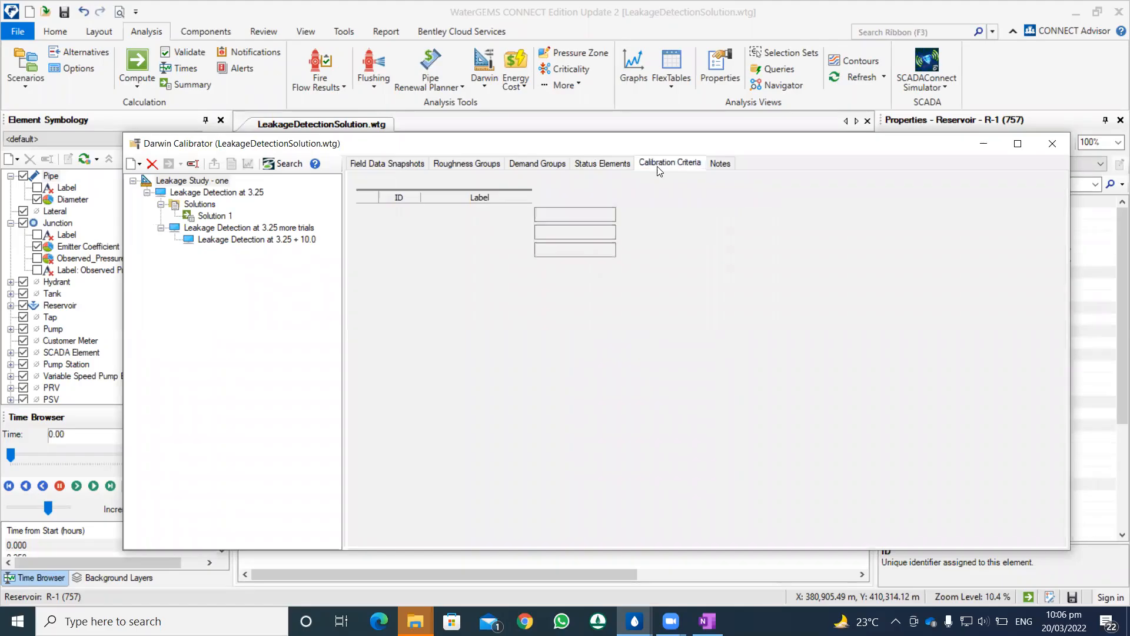
{"action": "left_click", "coordinate": [649, 196]}
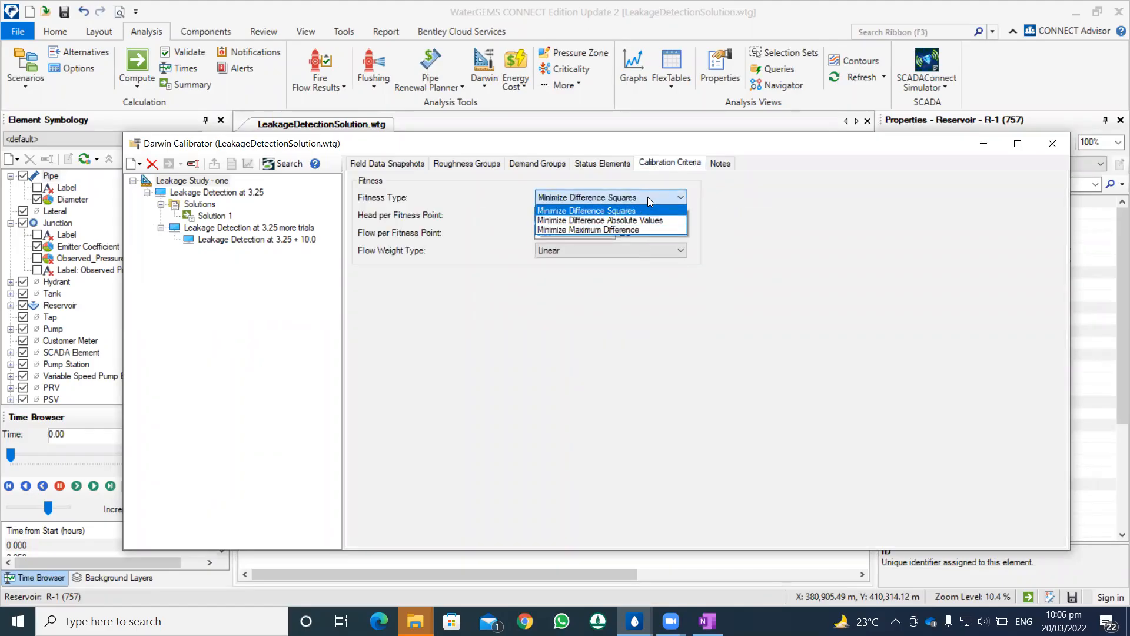
{"action": "left_click", "coordinate": [658, 198]}
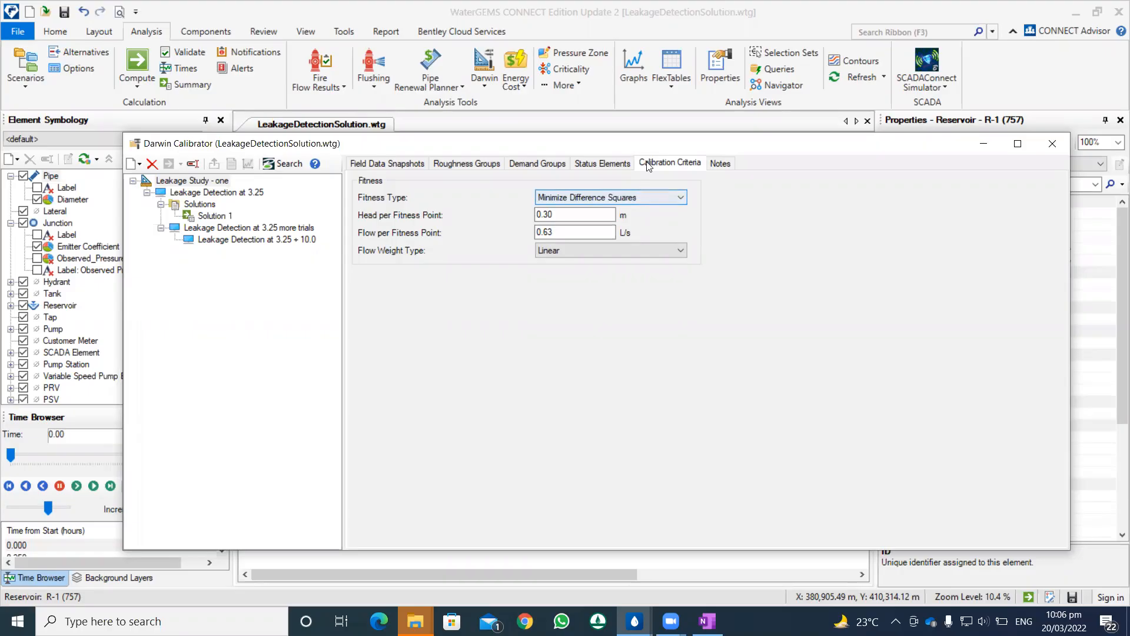
Step: Review the head and flow per fitness point values and the available flow weight types, keeping Linear
{"action": "left_click", "coordinate": [570, 217]}
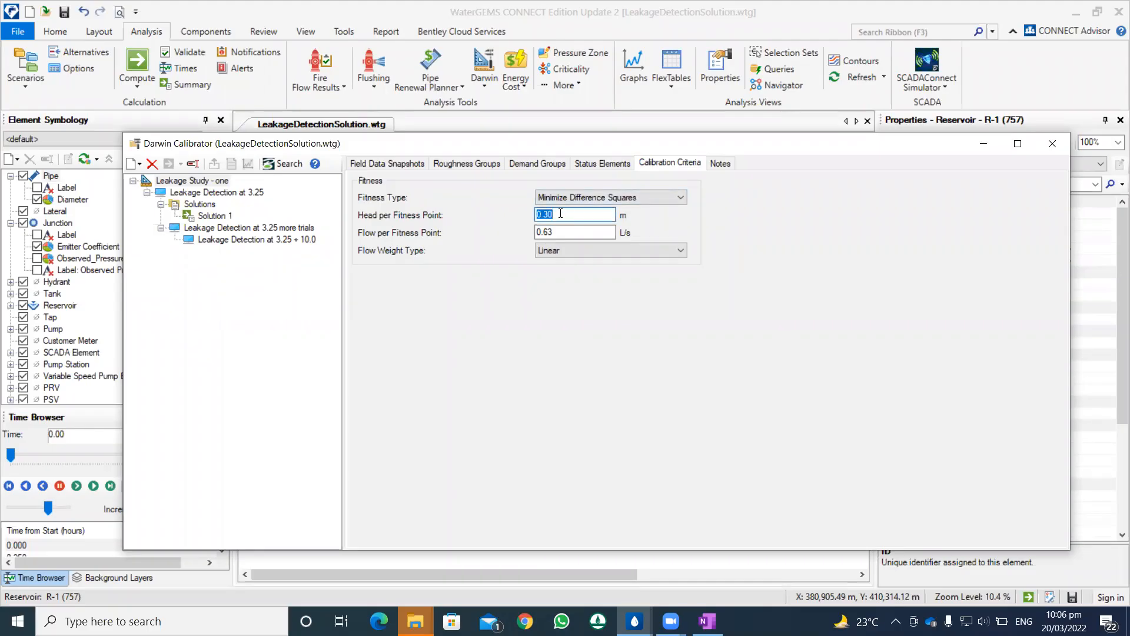
{"action": "left_click_drag", "start_coordinate": [560, 214], "coordinate": [536, 213]}
{"action": "double_click", "coordinate": [557, 231]}
{"action": "double_click", "coordinate": [557, 214]}
{"action": "left_click", "coordinate": [580, 252]}
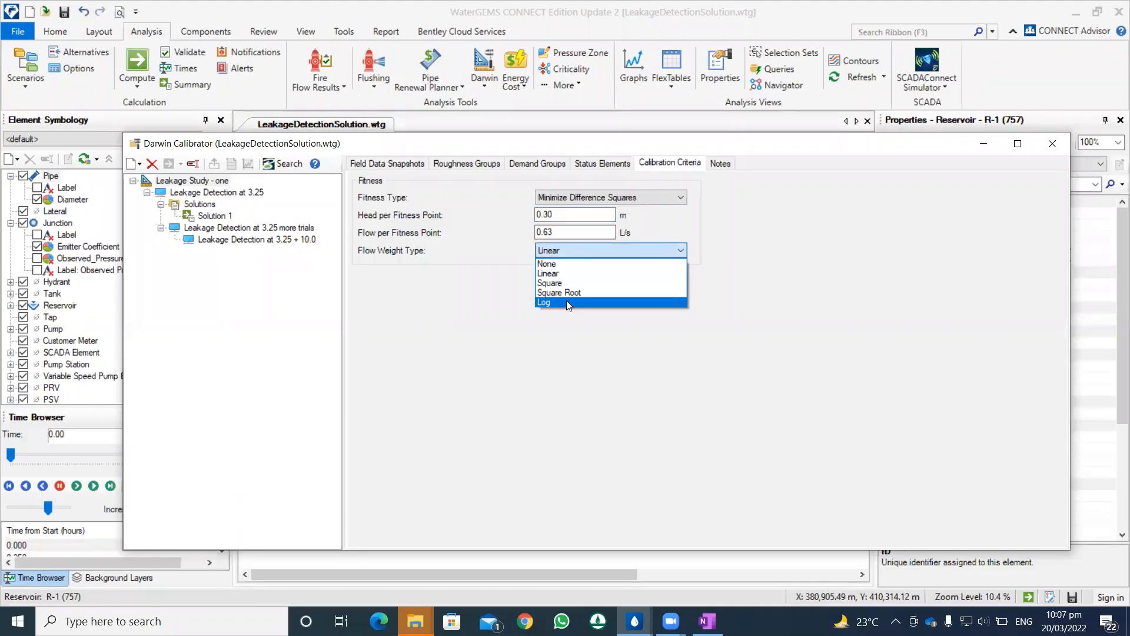
{"action": "left_click", "coordinate": [534, 326]}
Step: Go over the fitness type choices again, leaving Minimize Difference Squares selected
{"action": "left_click", "coordinate": [564, 210]}
{"action": "left_click", "coordinate": [569, 199]}
{"action": "left_click", "coordinate": [566, 201]}
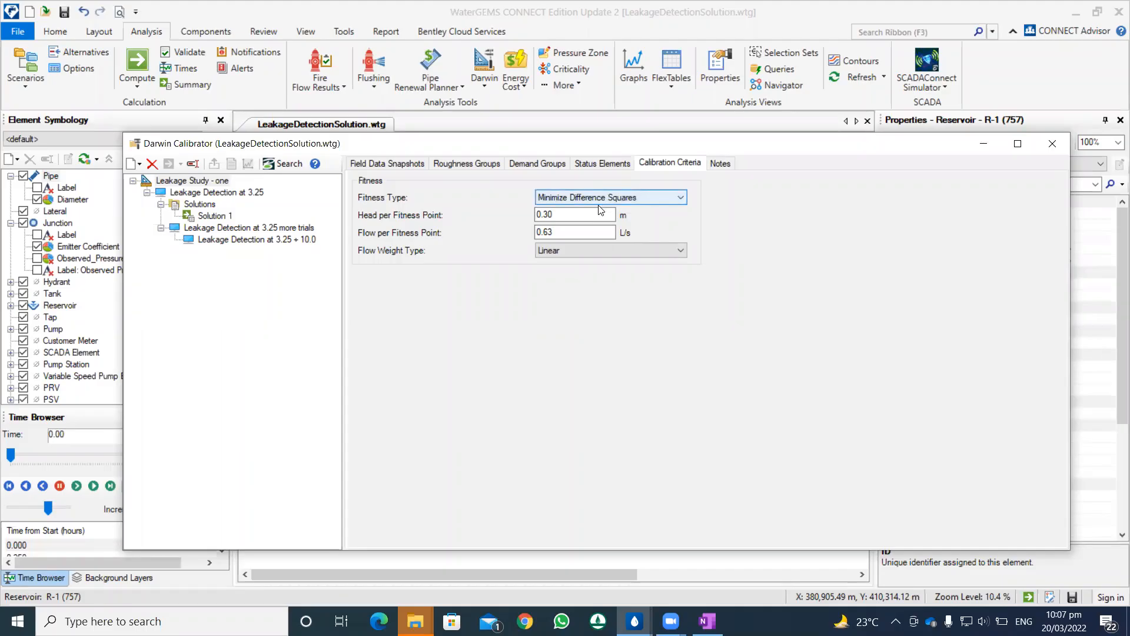
{"action": "left_click", "coordinate": [618, 200]}
{"action": "left_click", "coordinate": [618, 199]}
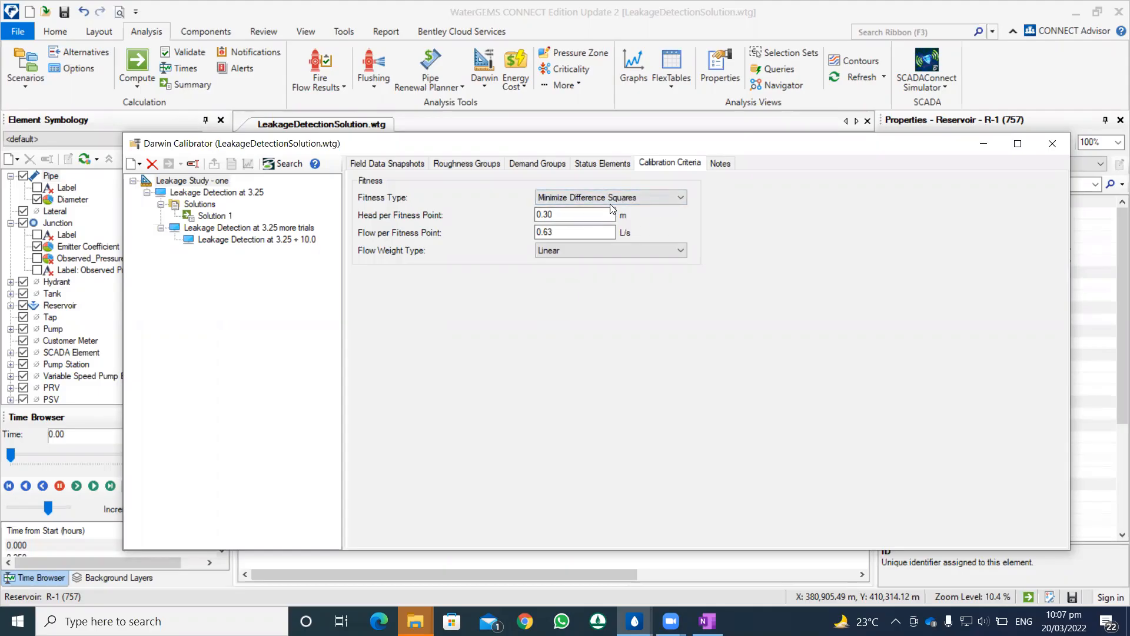
{"action": "left_click", "coordinate": [619, 199]}
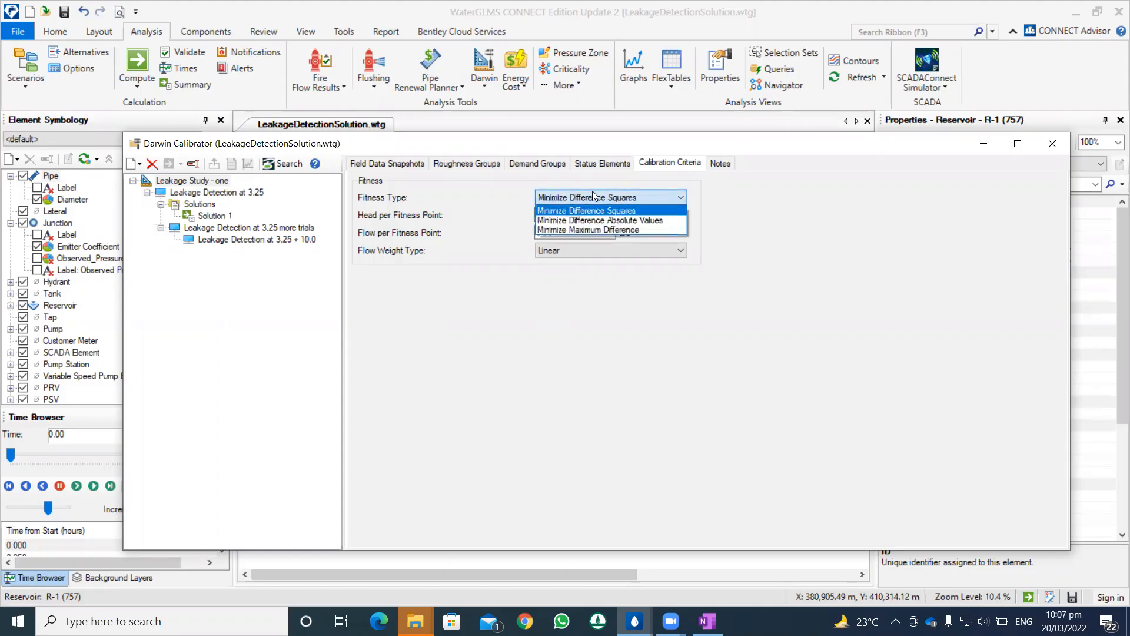